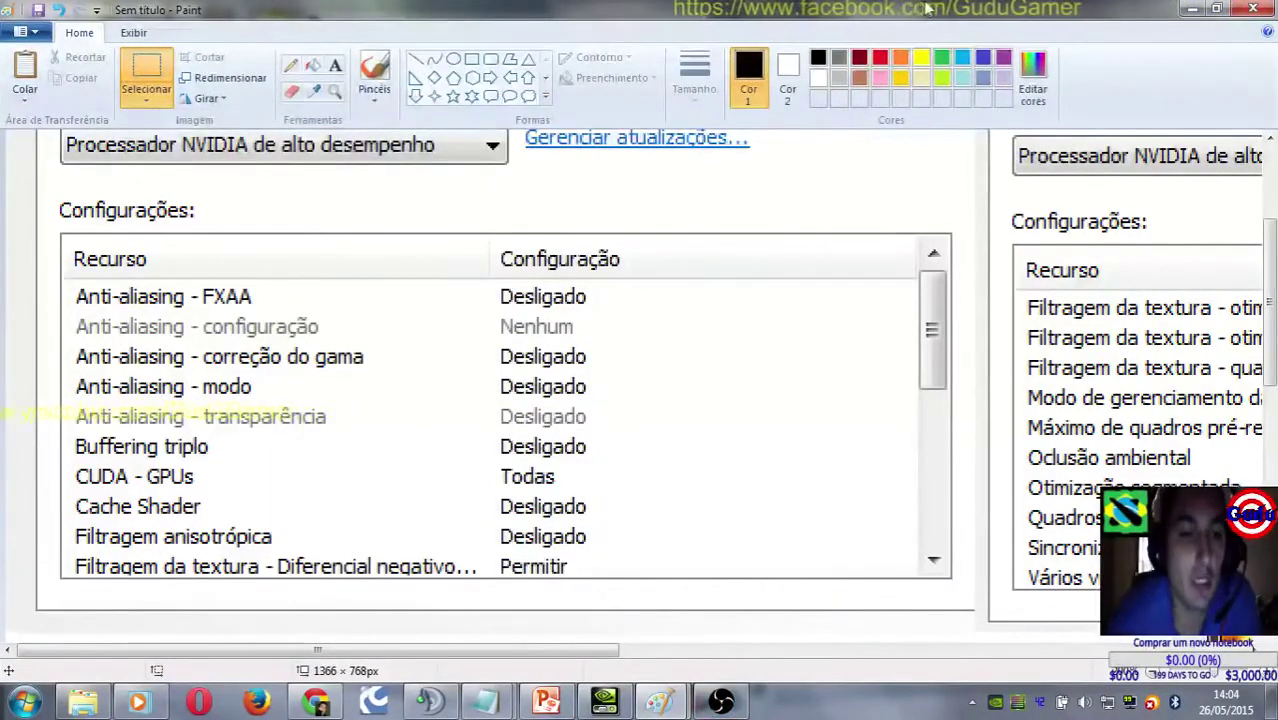
Step: Switch to Chrome and review the TERA FPS FIX forum guide and its NVIDIA settings images, dismissing the banner advertisement
left_click(316, 702)
scroll(882, 320, "up", 12)
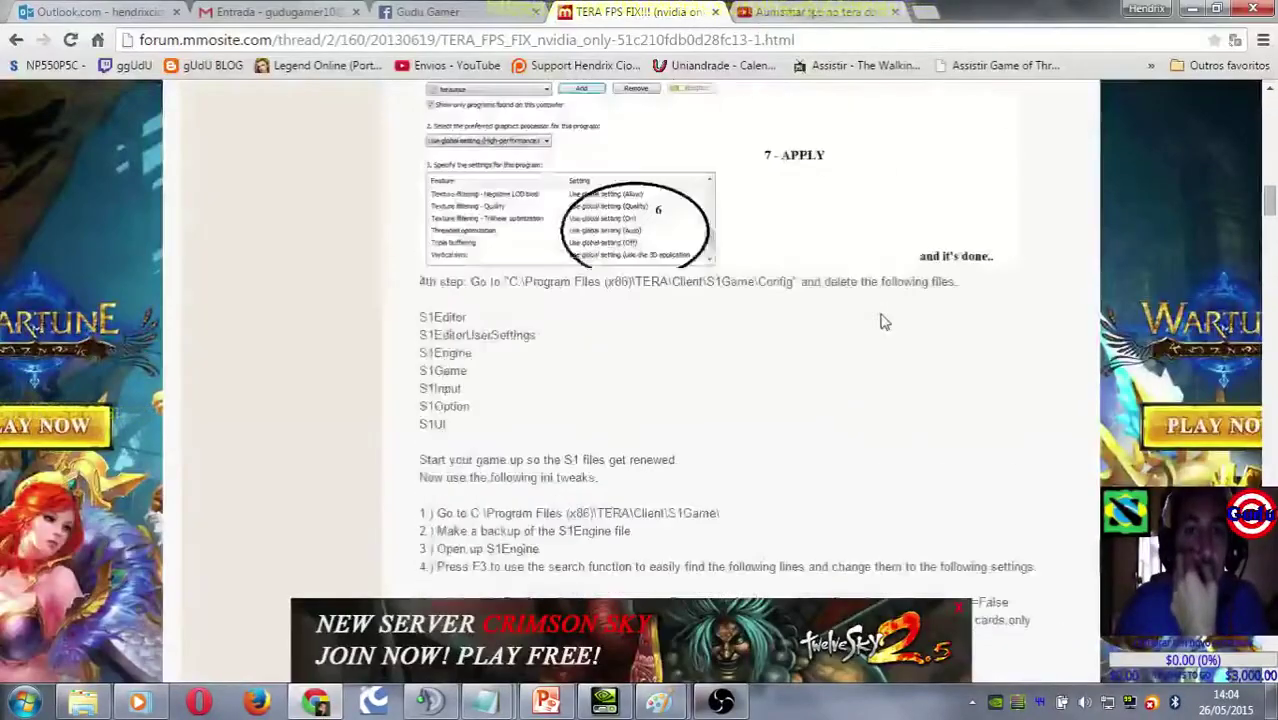
scroll(882, 320, "up", 5)
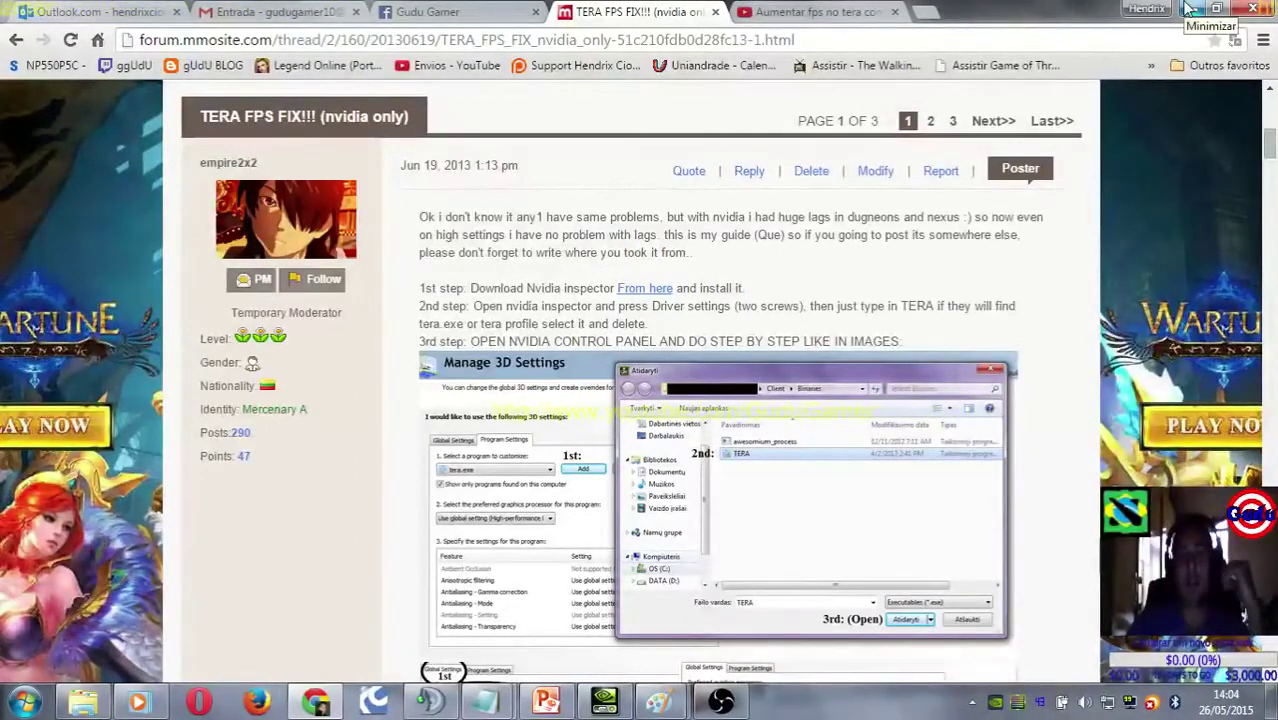
scroll(800, 155, "down", 1)
scroll(866, 318, "down", 3)
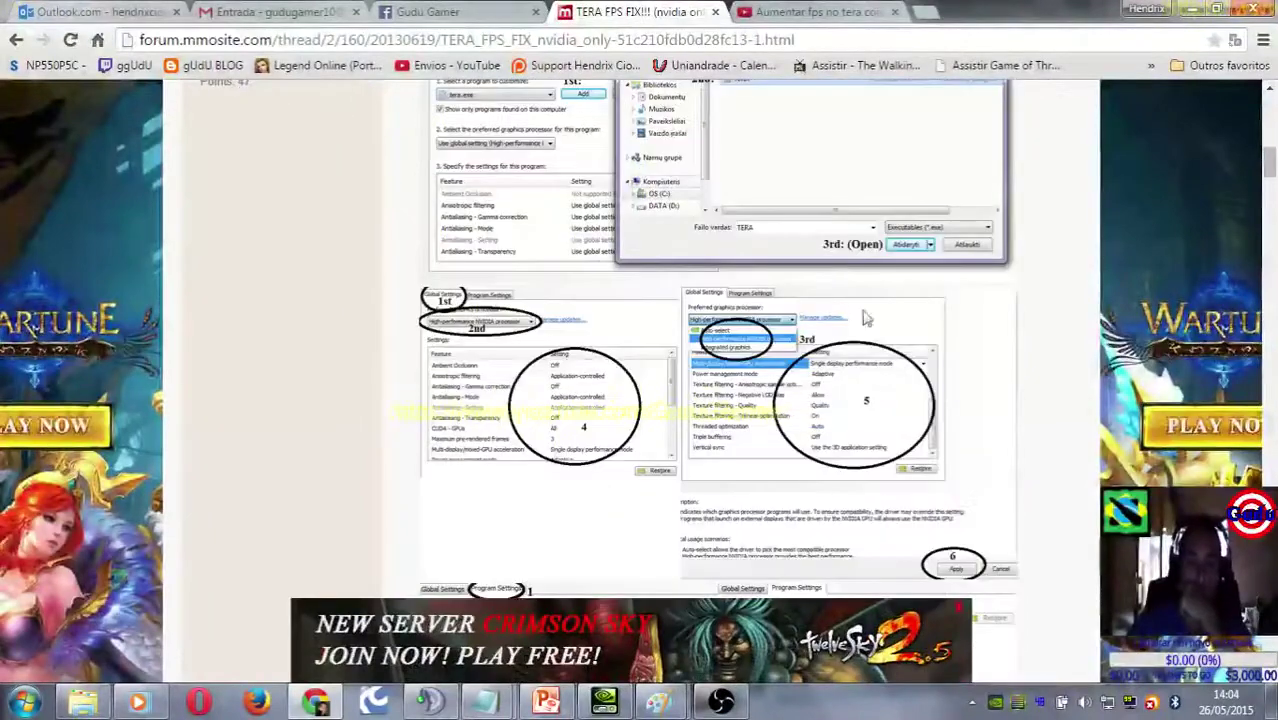
left_click(961, 608)
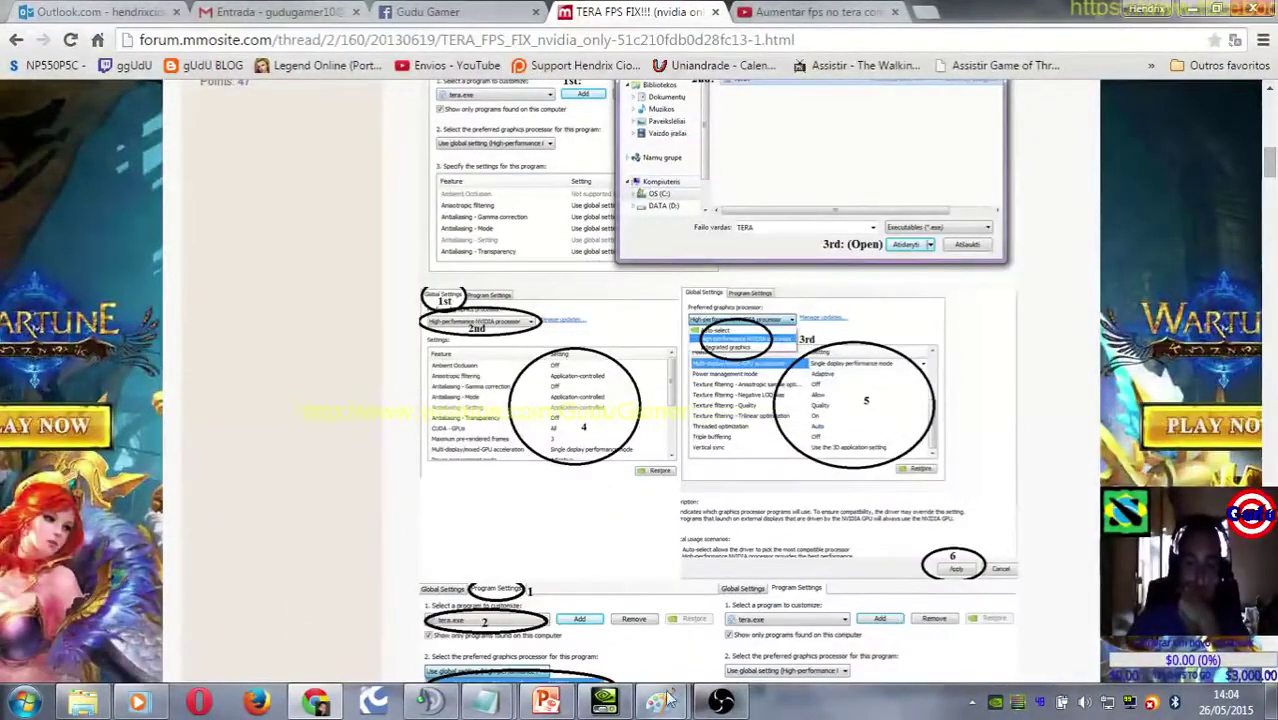
Step: Bring up the Paint reference image, switch to the NVIDIA control panel, and display the global 3D settings
mouse_move(659, 709)
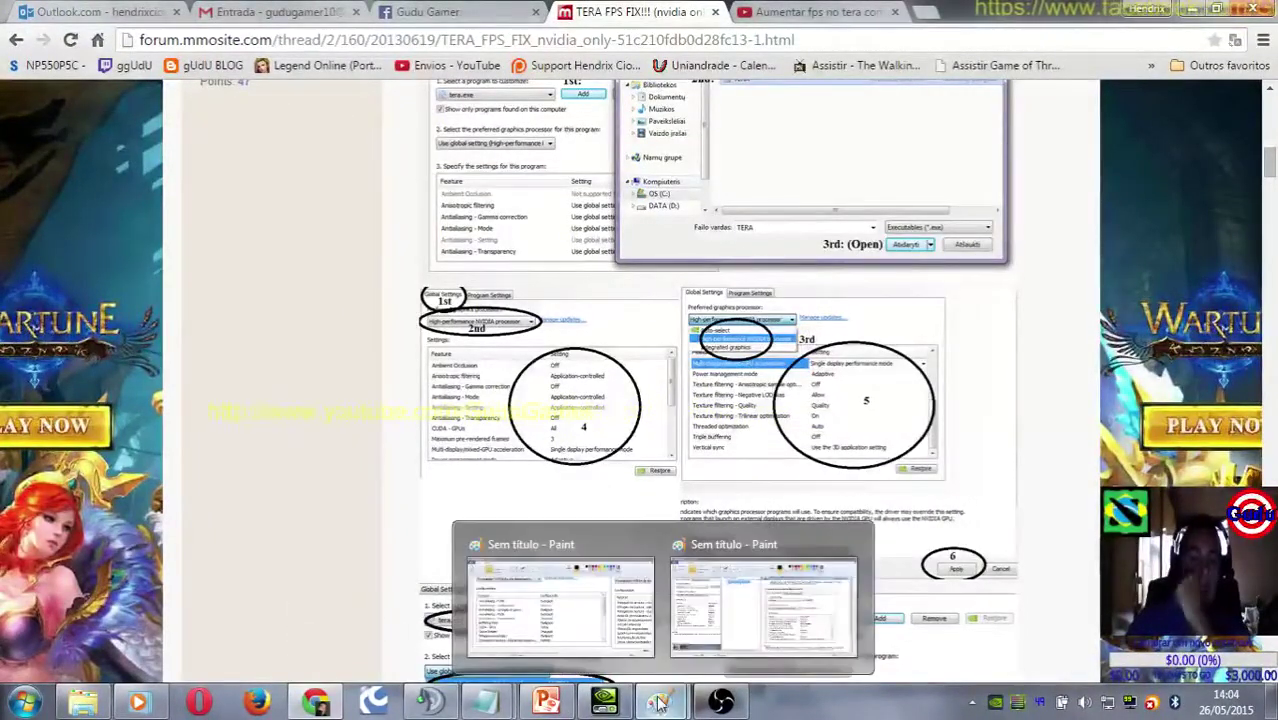
left_click(776, 582)
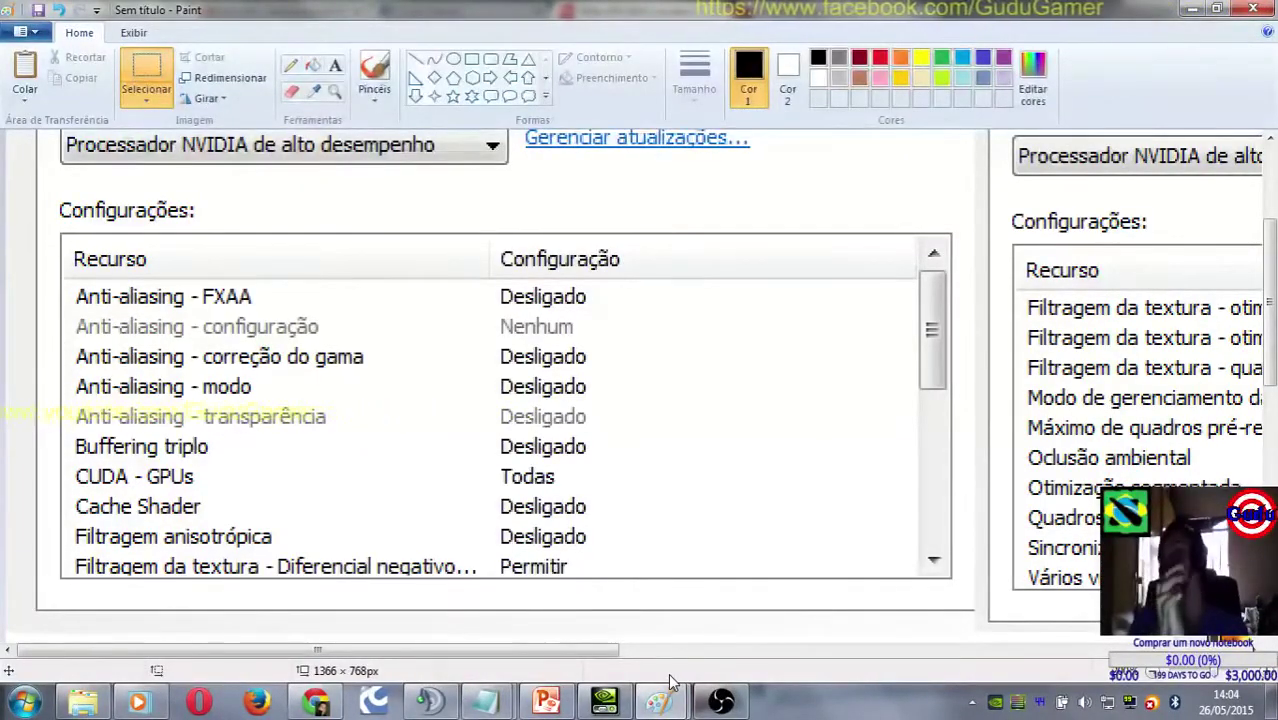
left_click(604, 703)
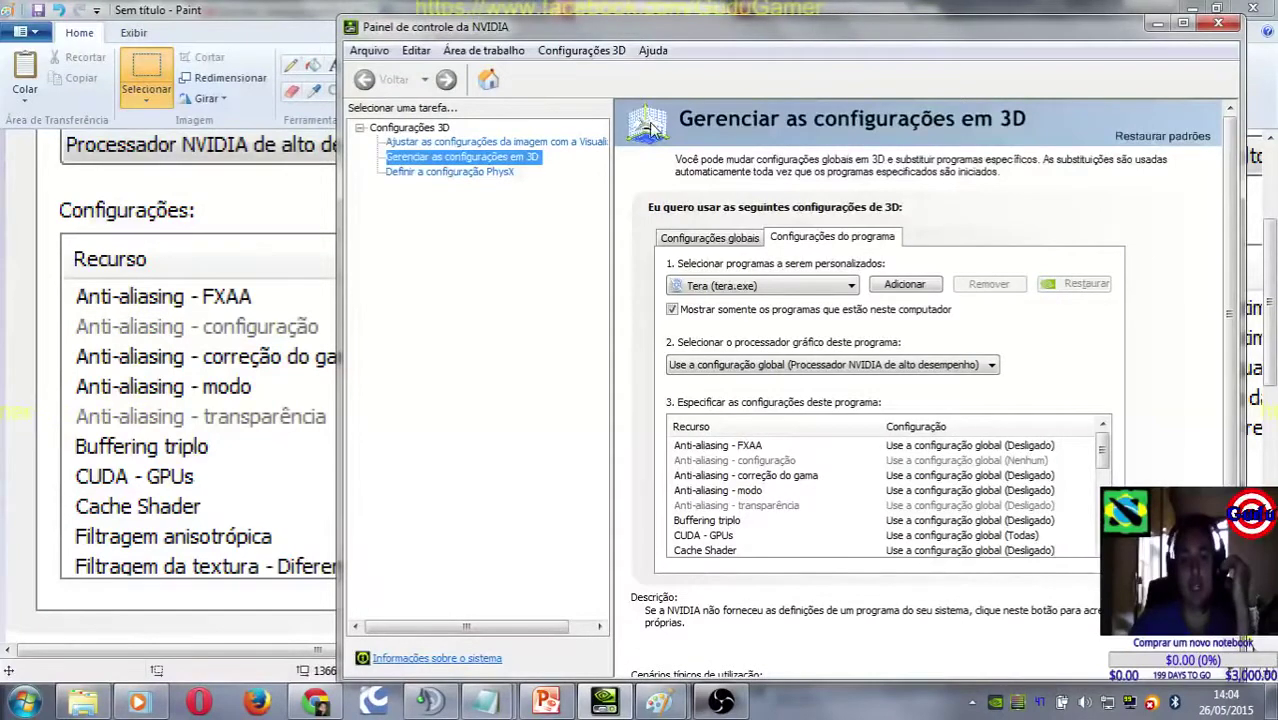
left_click(712, 238)
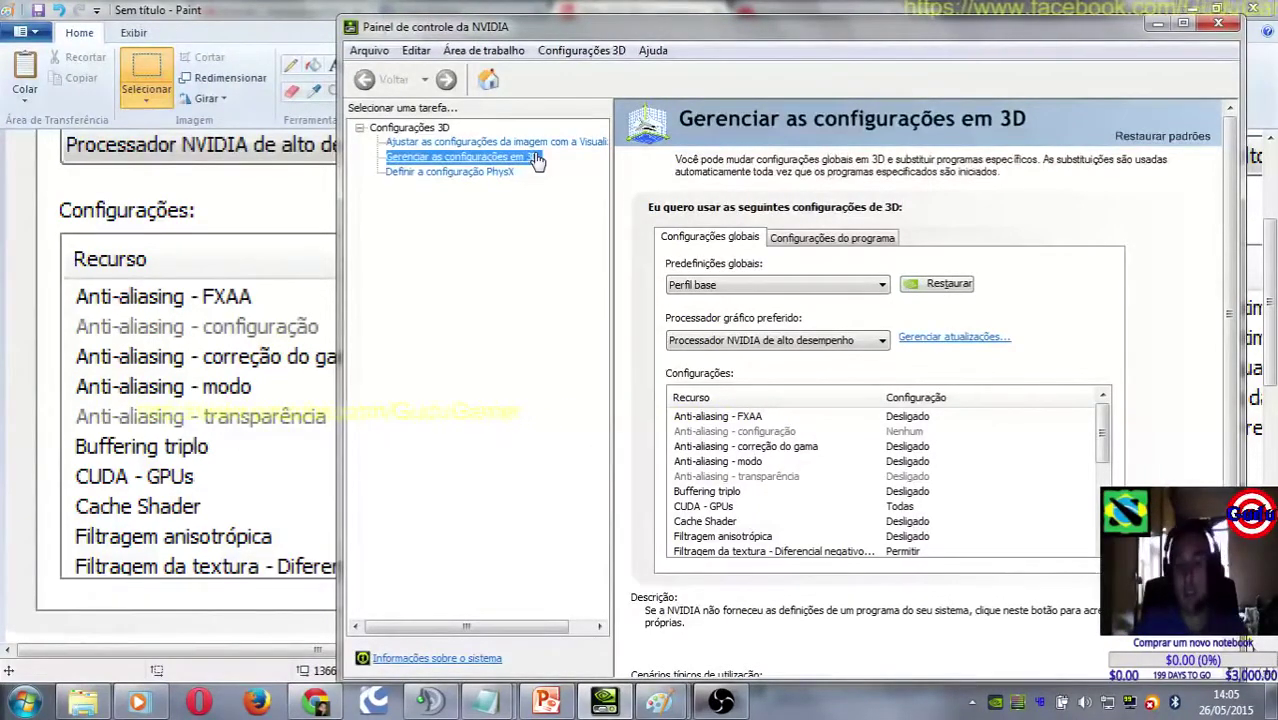
left_click(316, 8)
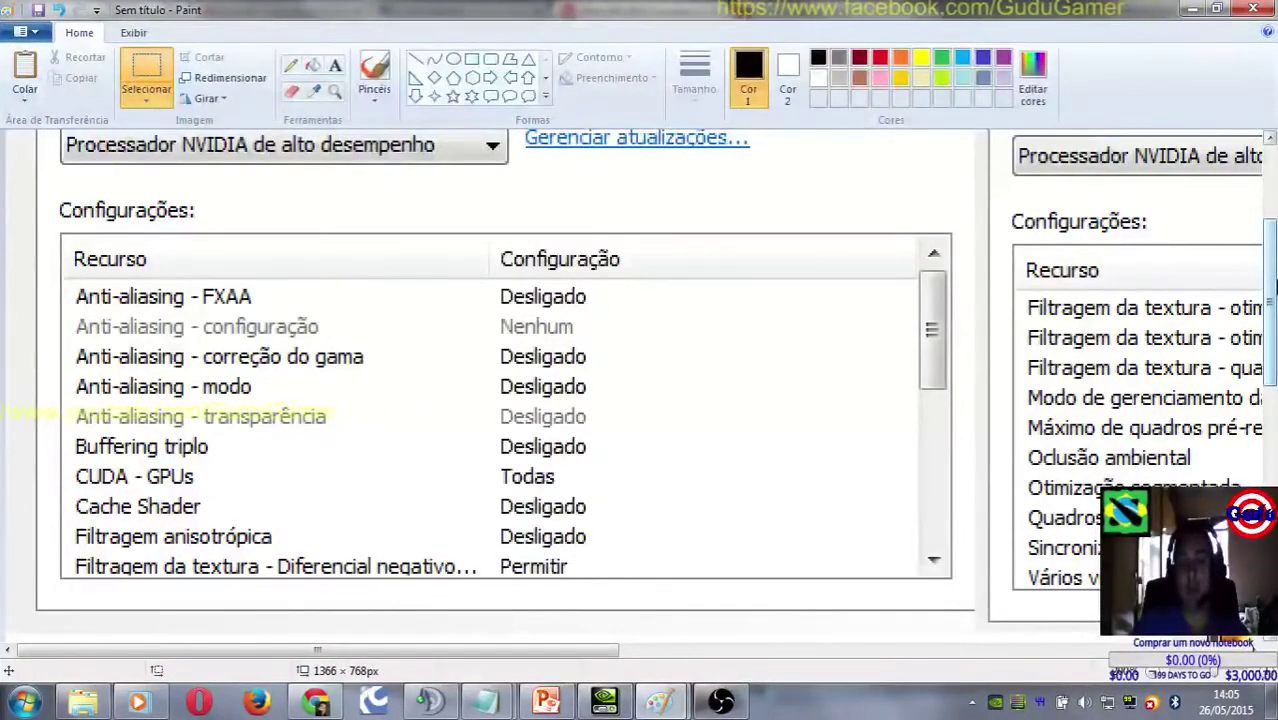
left_click(721, 701)
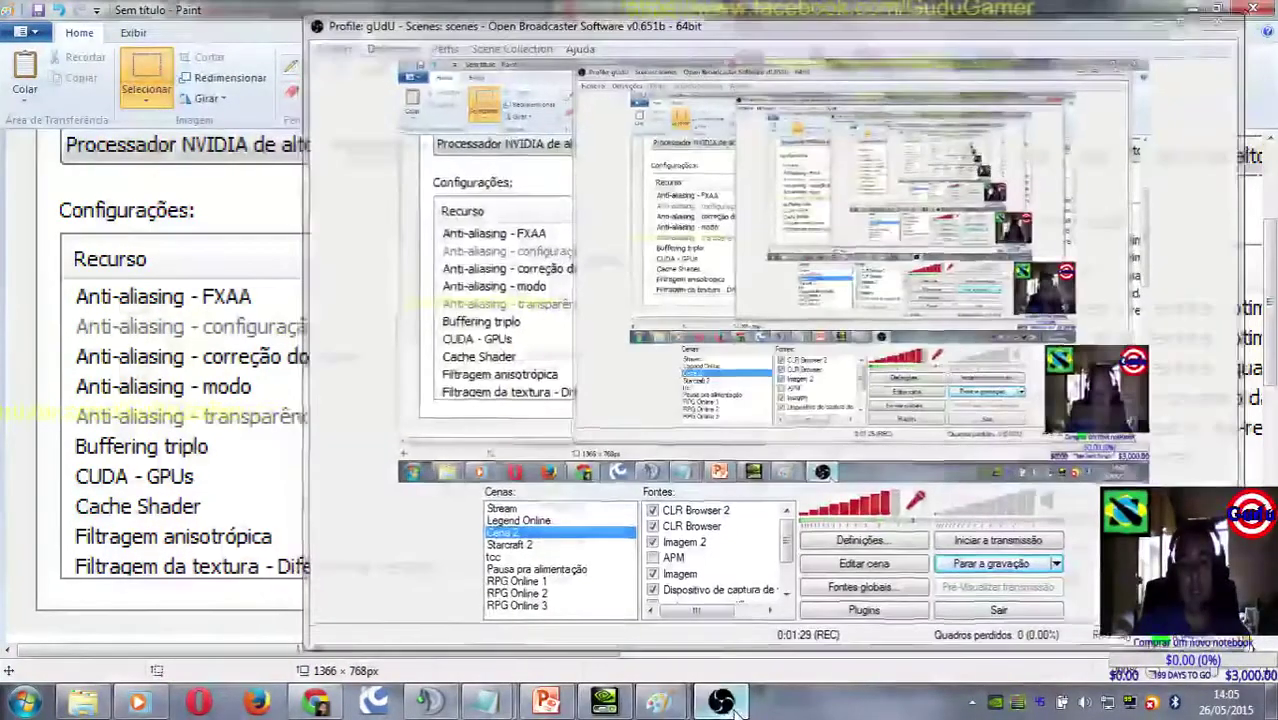
left_click(731, 703)
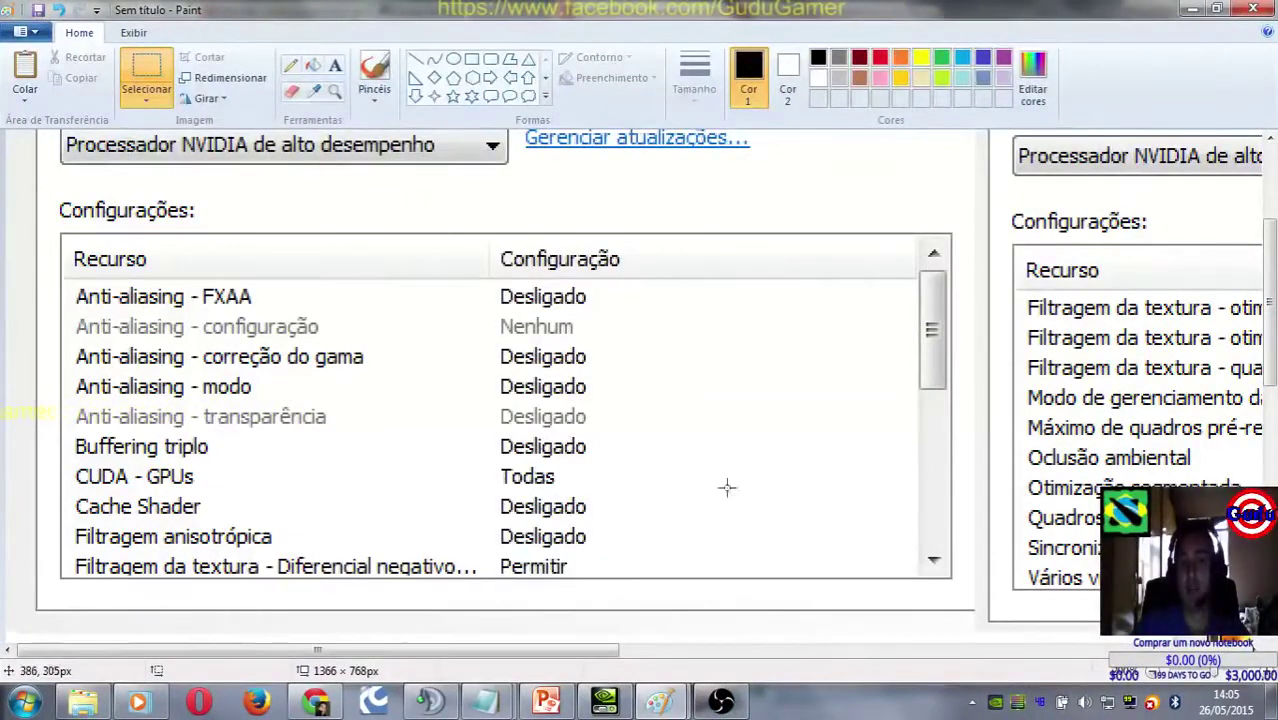
Step: Return to the NVIDIA control panel and view the preferred graphics processor options without changing the selection
left_click(604, 701)
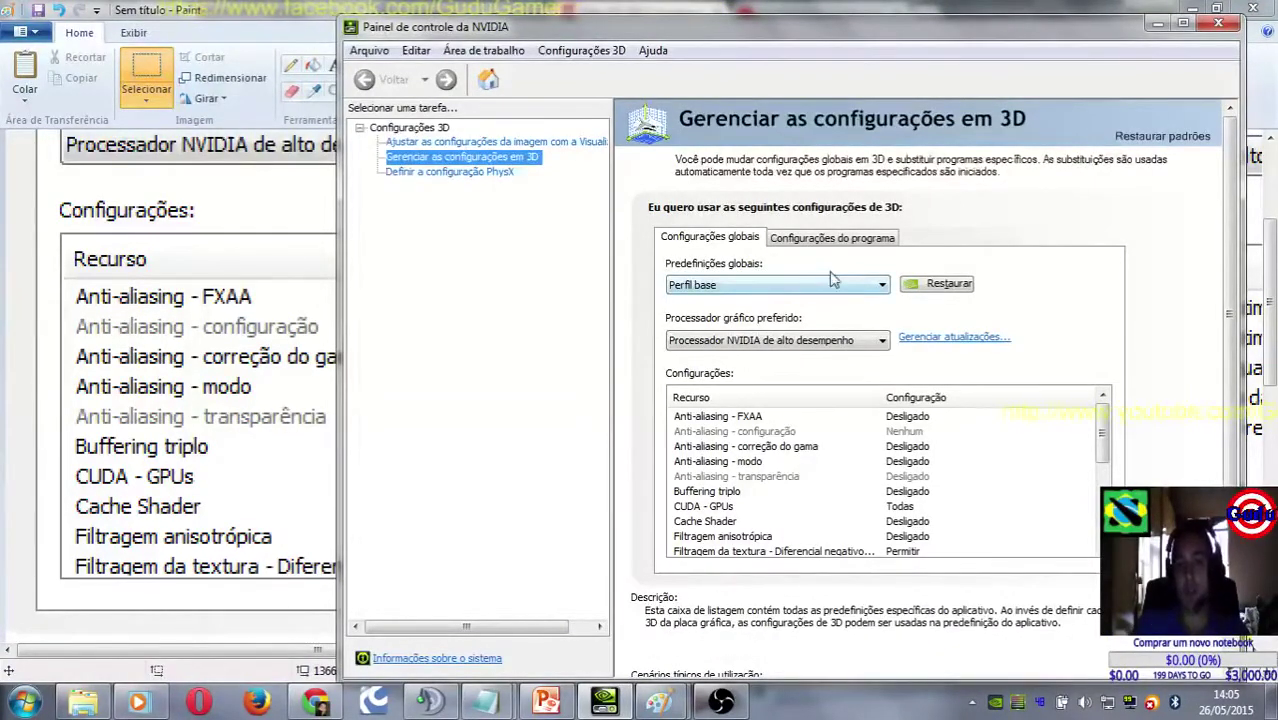
left_click(750, 340)
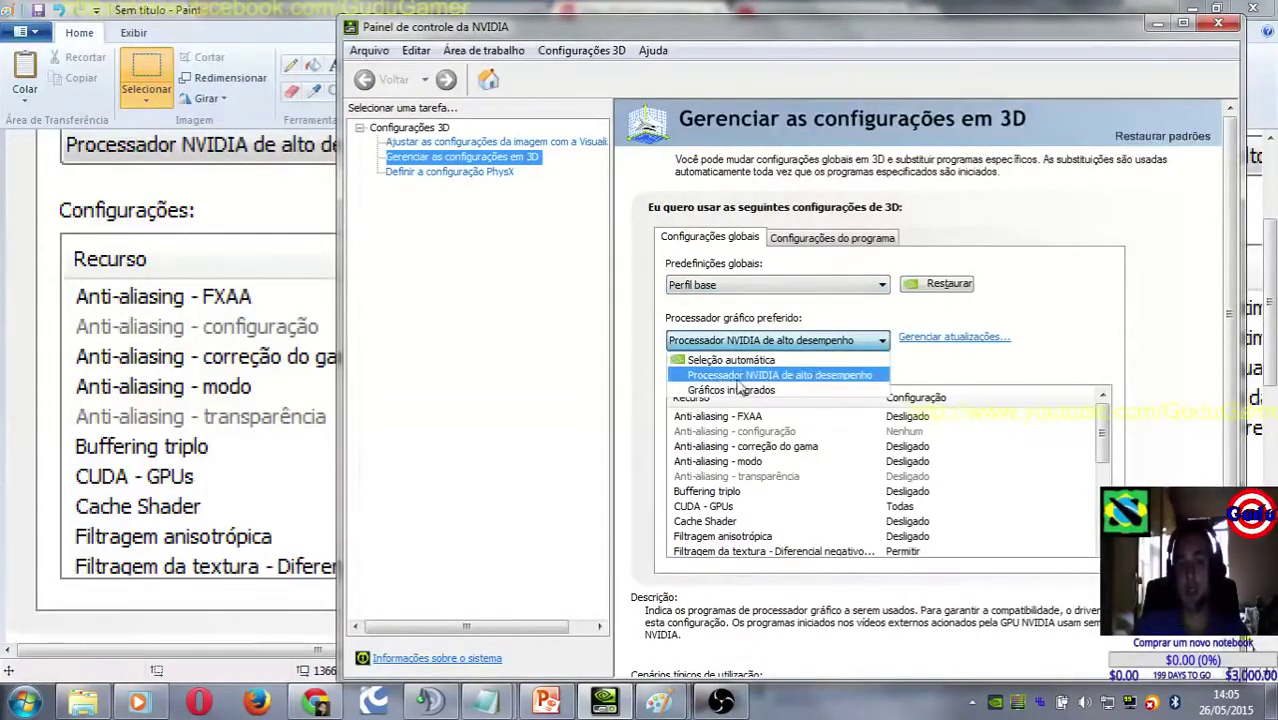
left_click(951, 376)
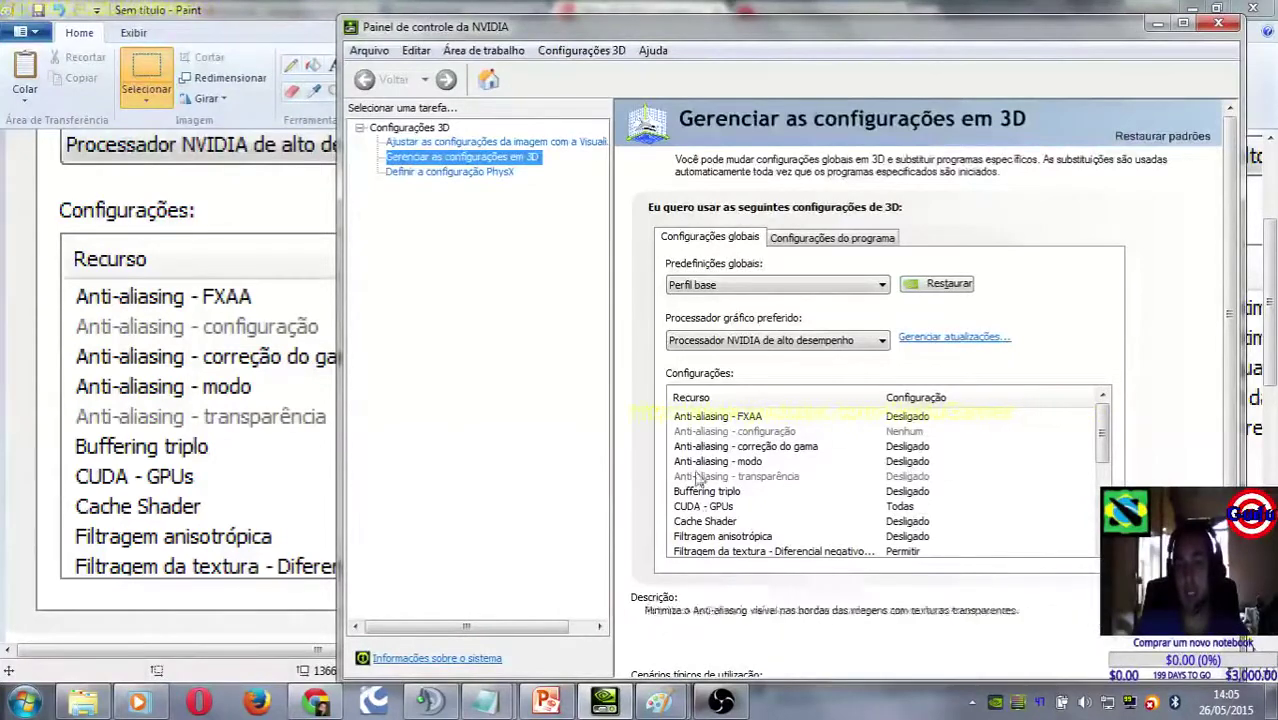
Step: Switch to Paint and examine both reference screenshots of the recommended global 3D settings
left_click(287, 9)
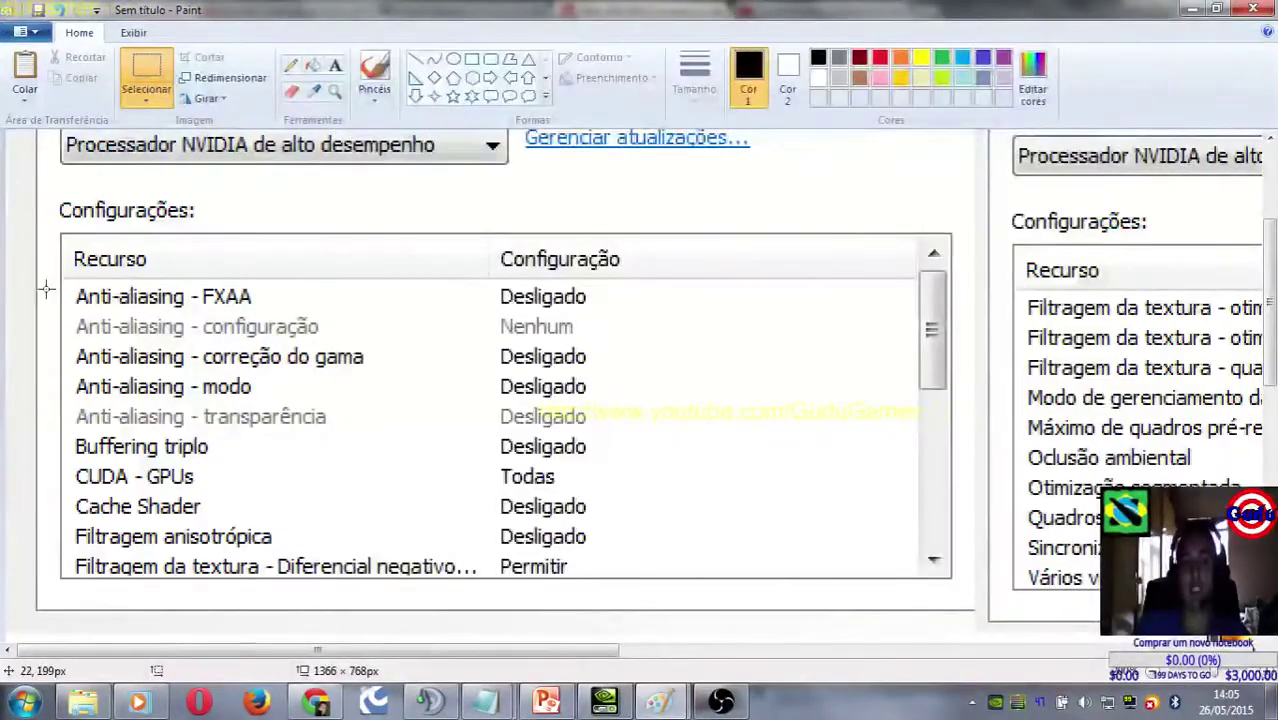
left_click(150, 80)
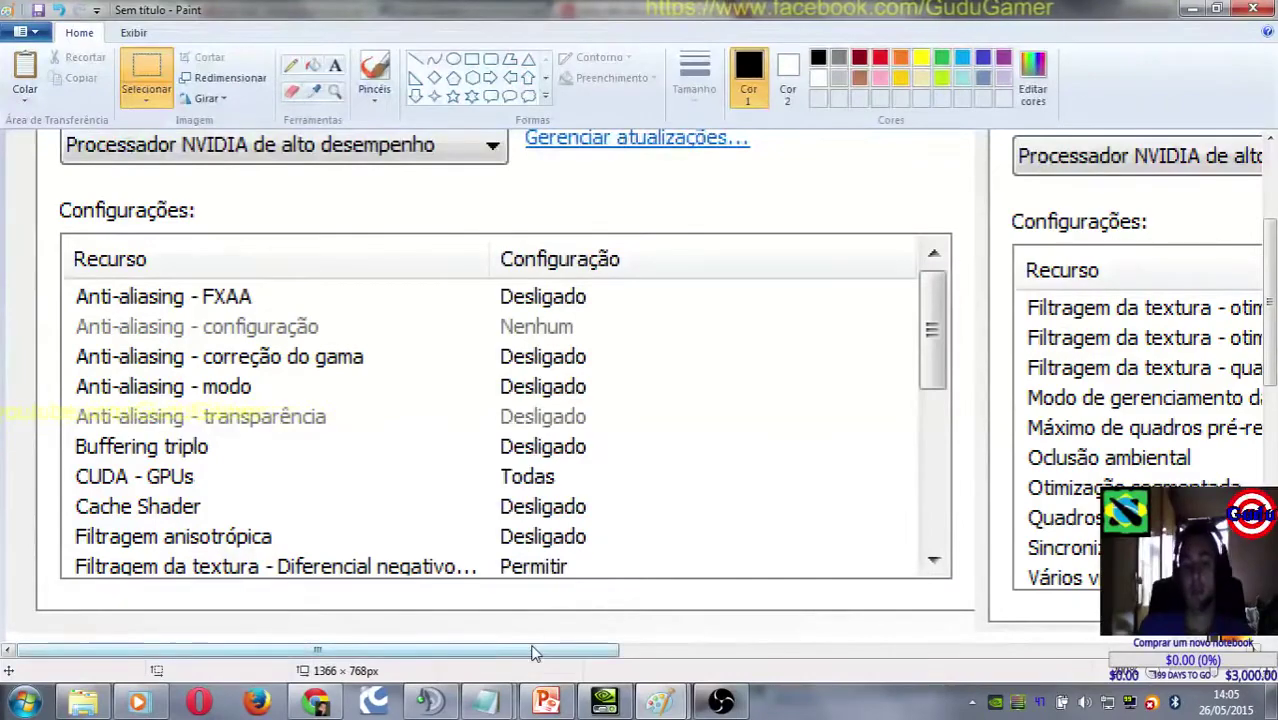
left_click_drag(530, 655, 942, 645)
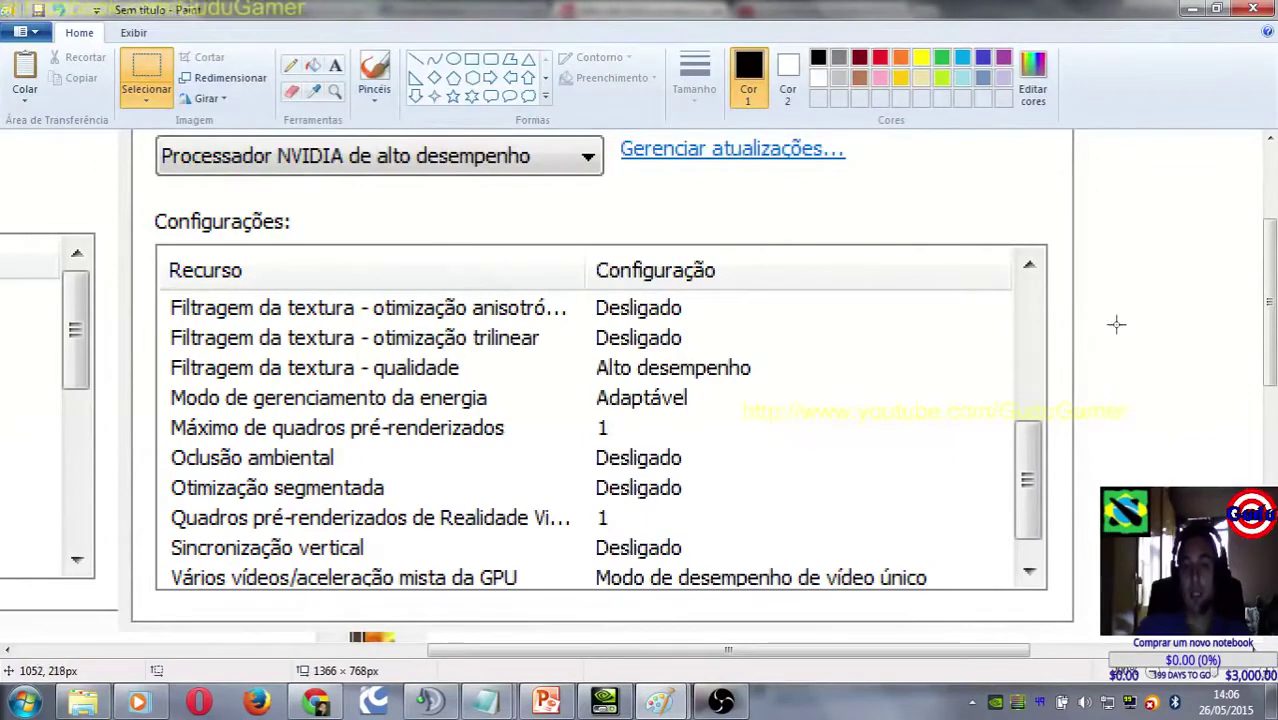
Step: Switch back to the NVIDIA control panel, maximize it, and review the global 3D settings through the end of the feature list
key("alt+Tab")
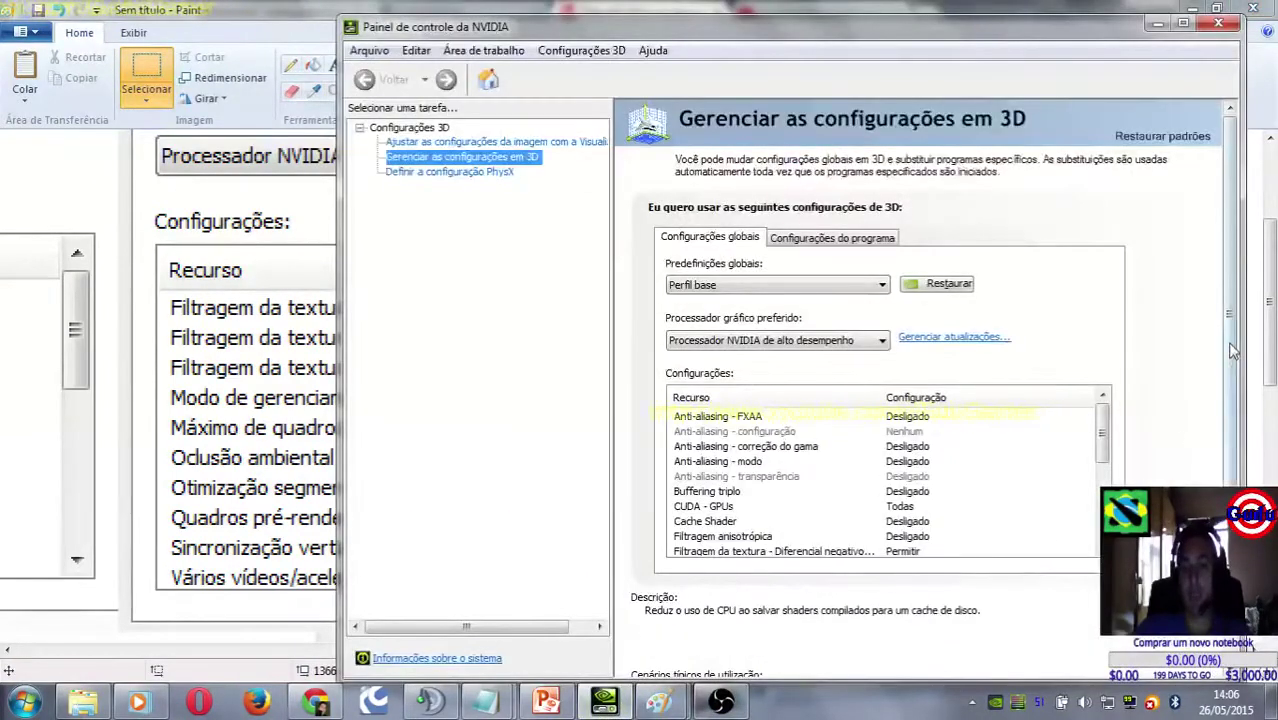
scroll(1234, 350, "down", 5)
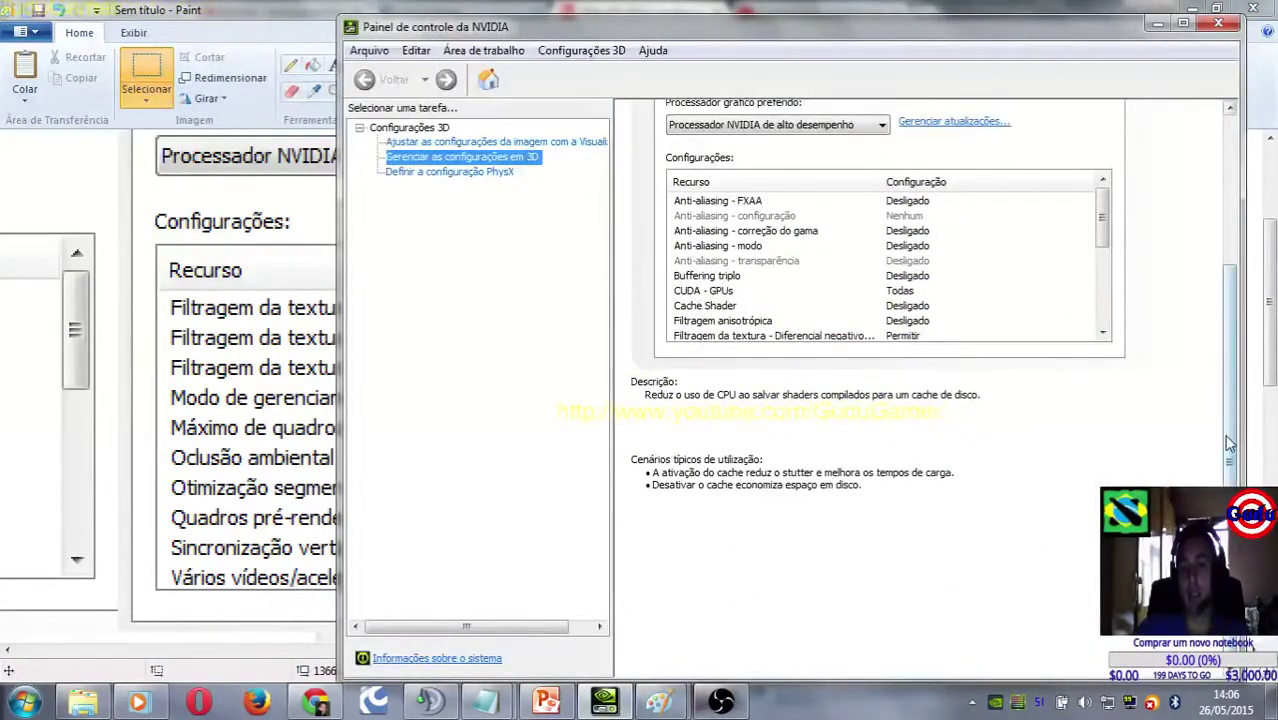
scroll(1220, 458, "up", 5)
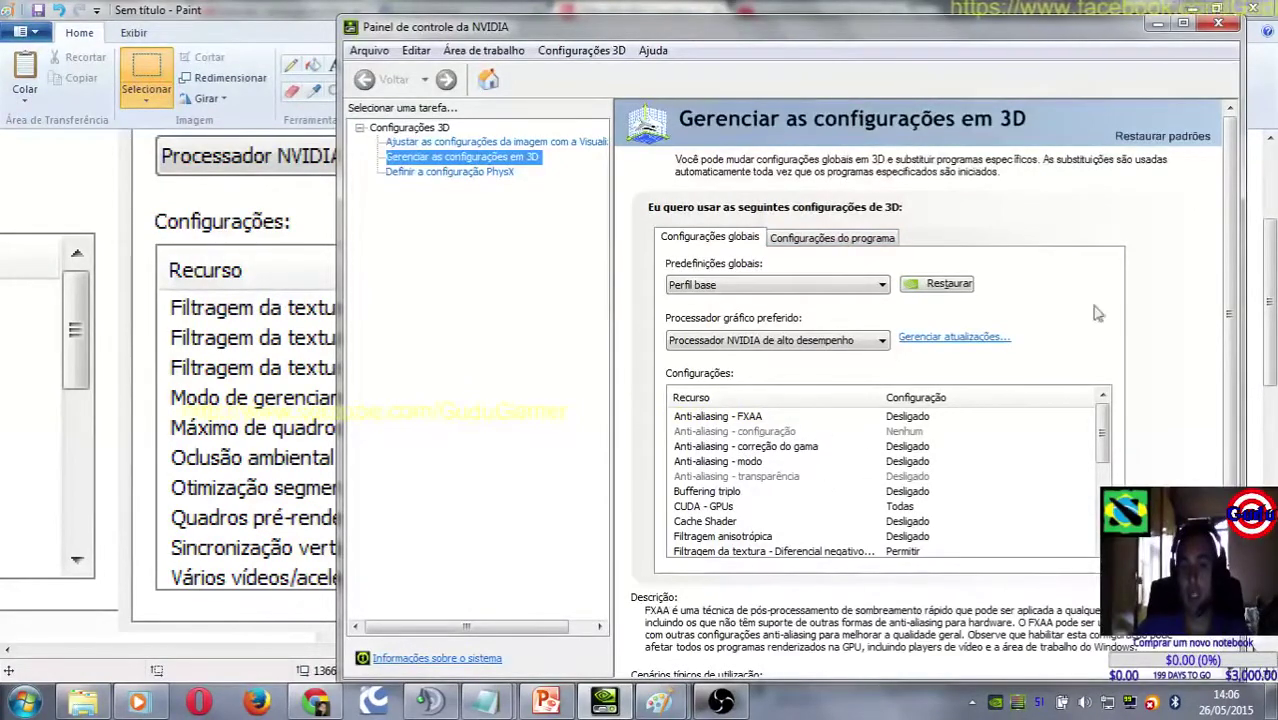
key("super+Up")
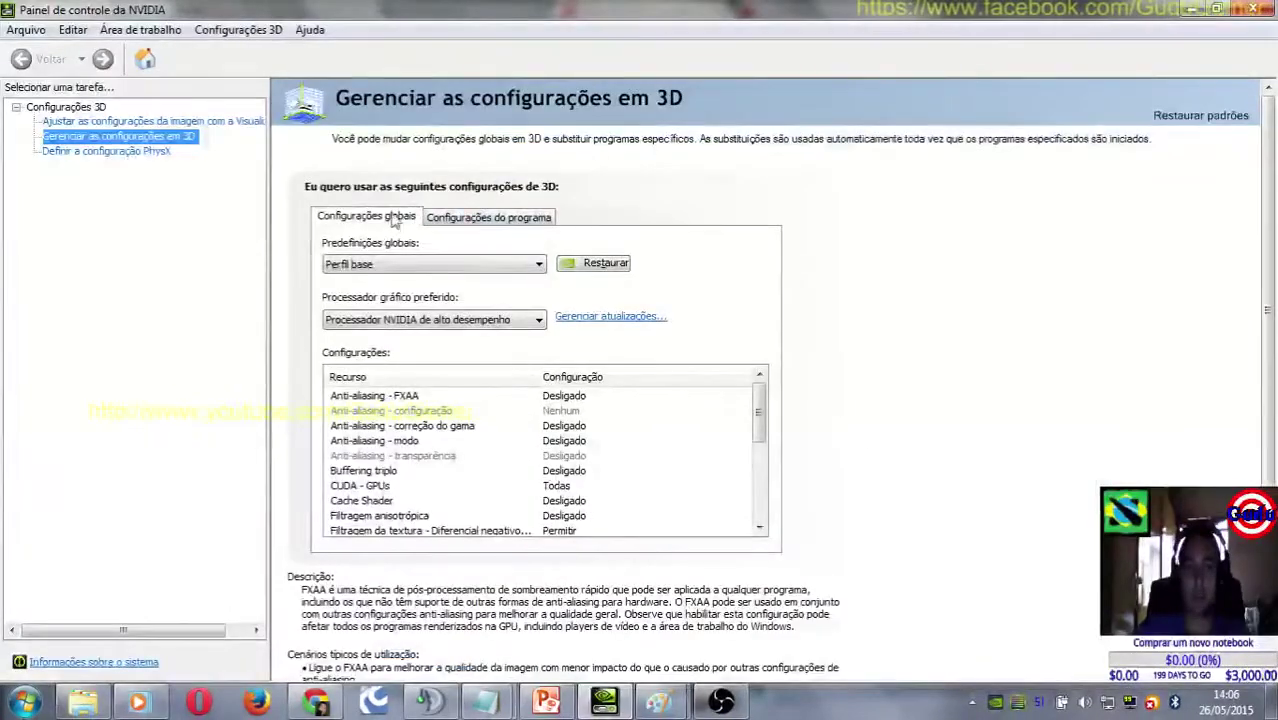
left_click_drag(759, 415, 759, 488)
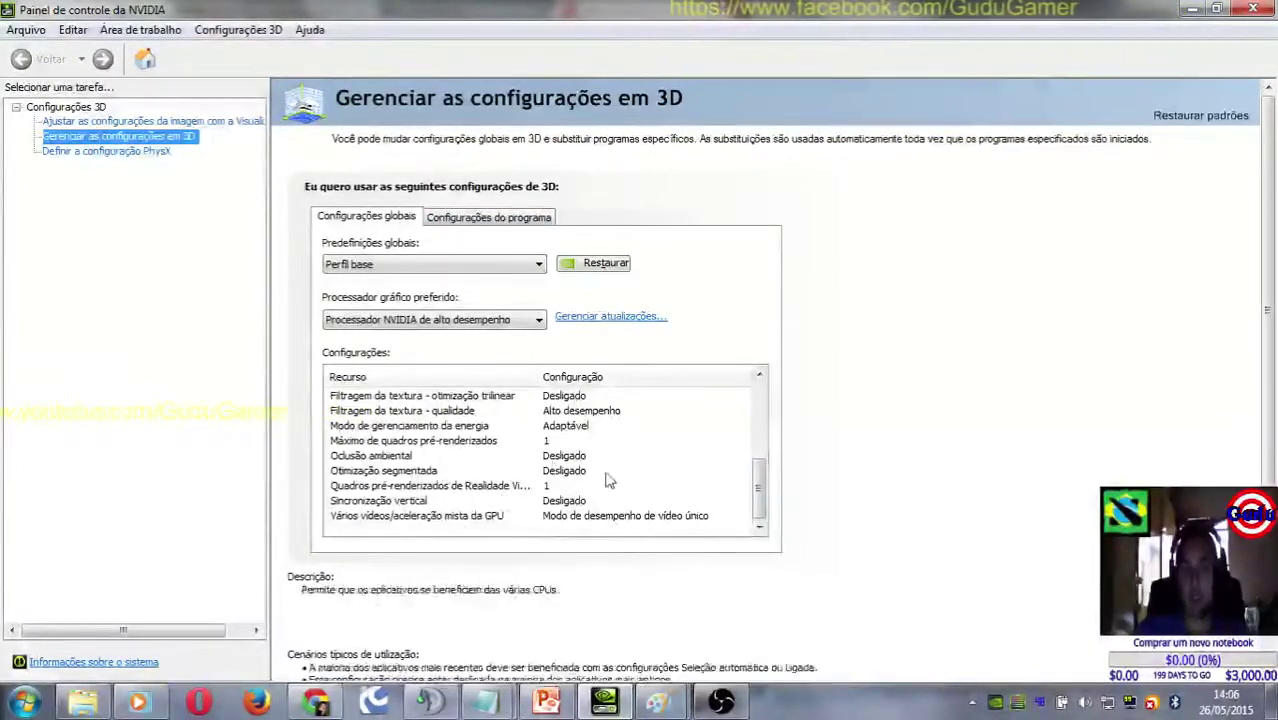
Step: Show the program-specific 3D settings and look through the list of customizable programs, leaving Tera (tera.exe) selected
left_click(468, 216)
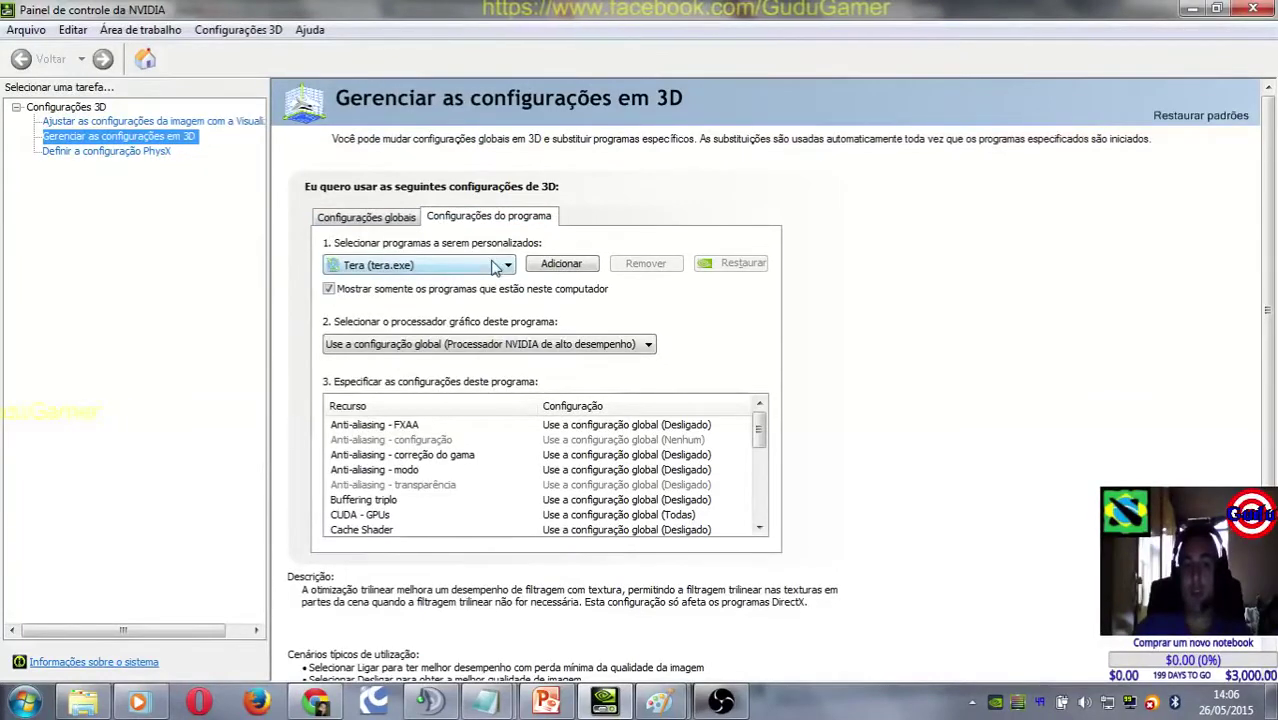
left_click(493, 264)
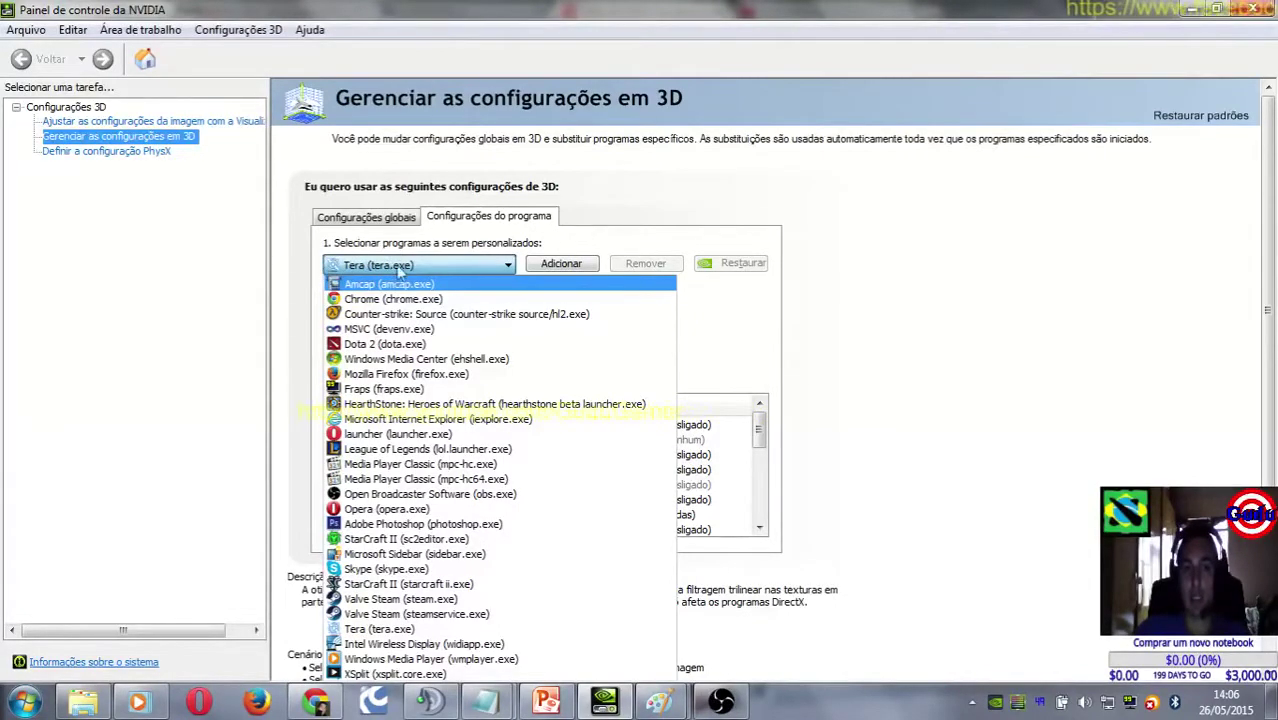
left_click(431, 268)
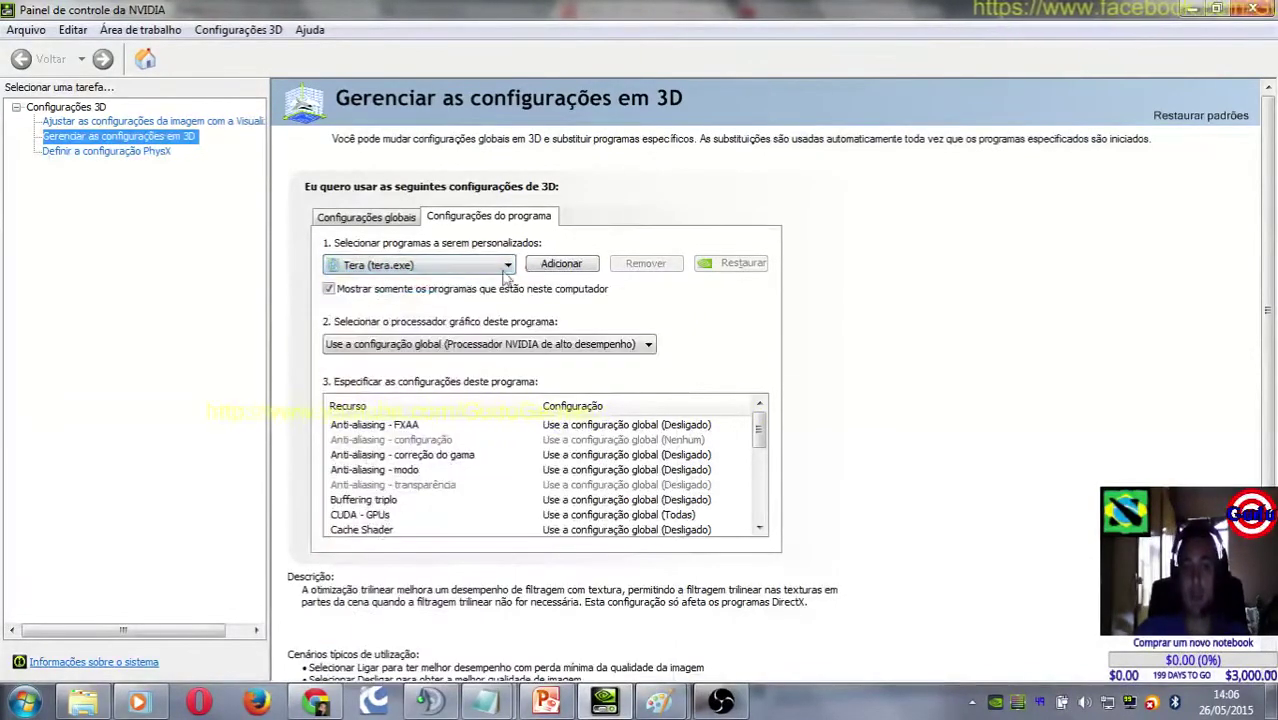
Step: Browse for a program to add and select TERA.exe in D:\HappyCloud\Cache\TERA\Client\Binaries
left_click(560, 266)
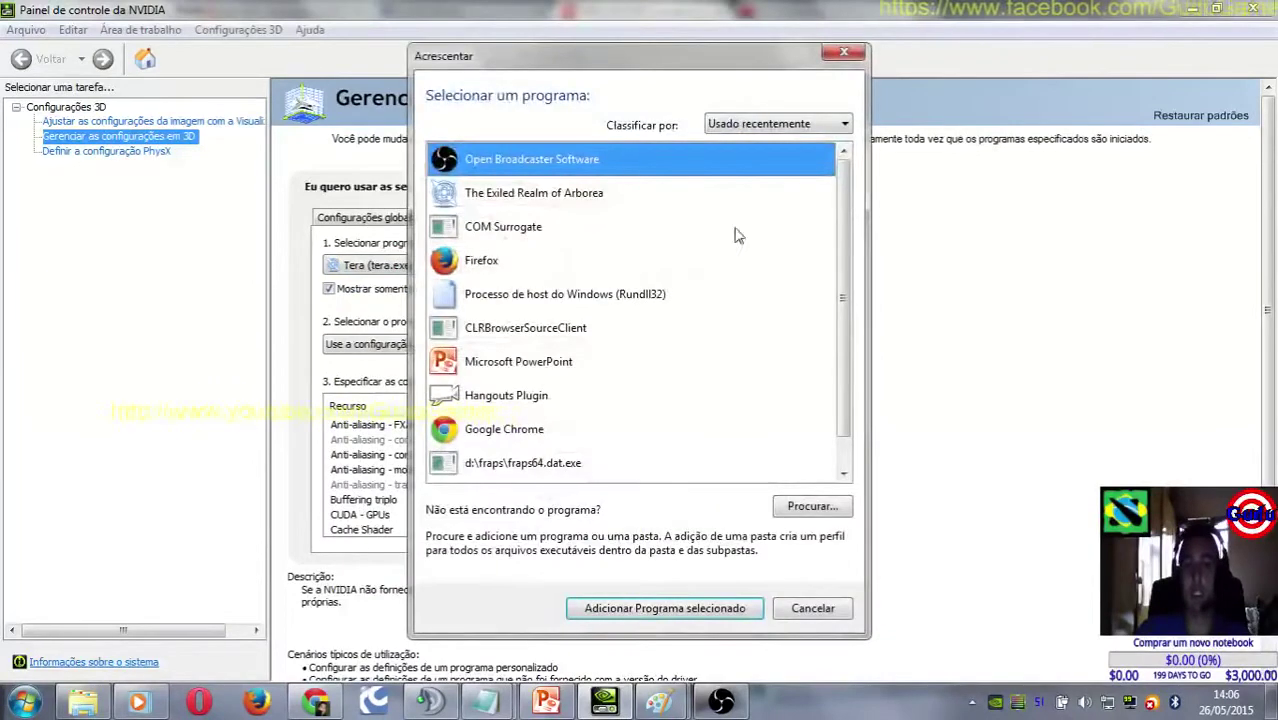
left_click(800, 508)
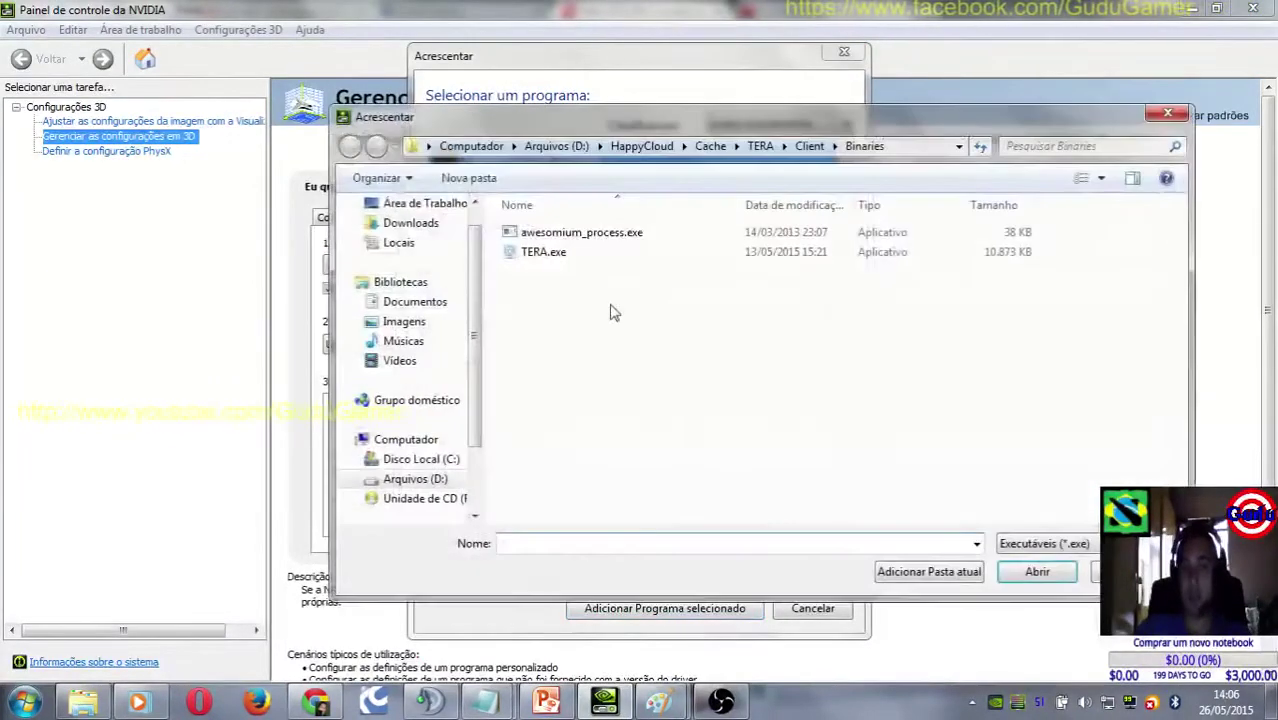
left_click(928, 150)
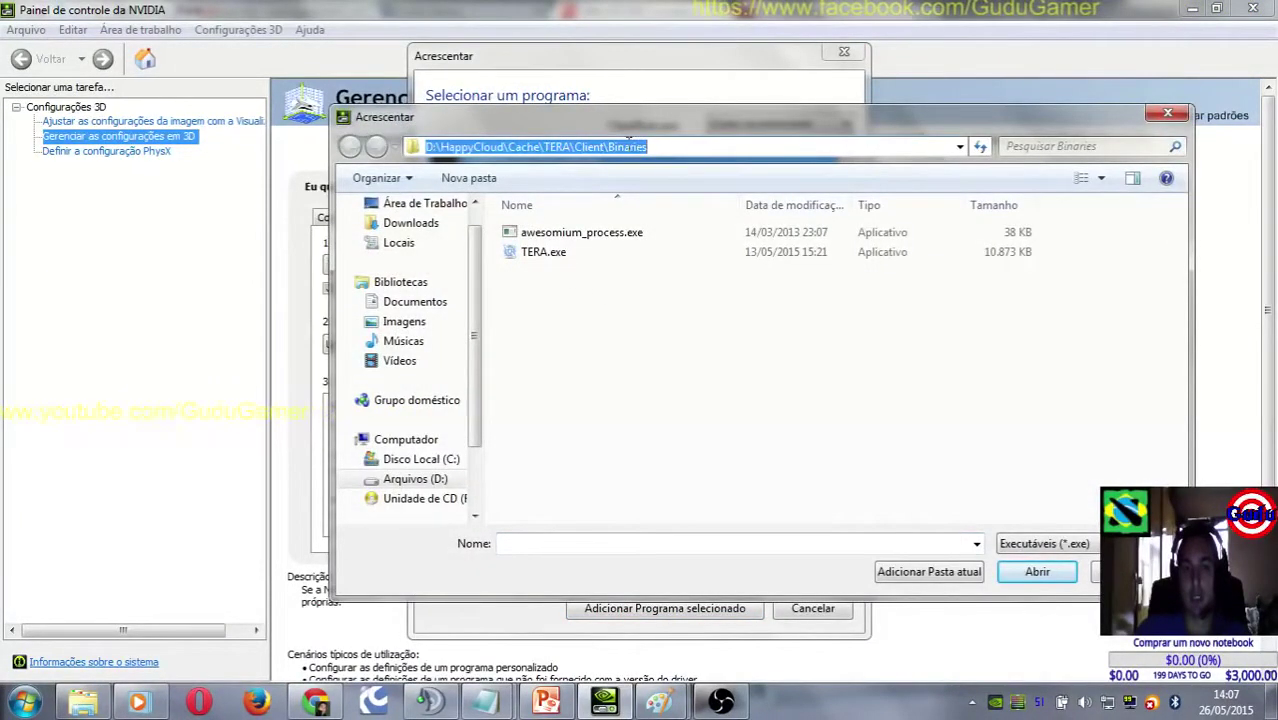
left_click(522, 147)
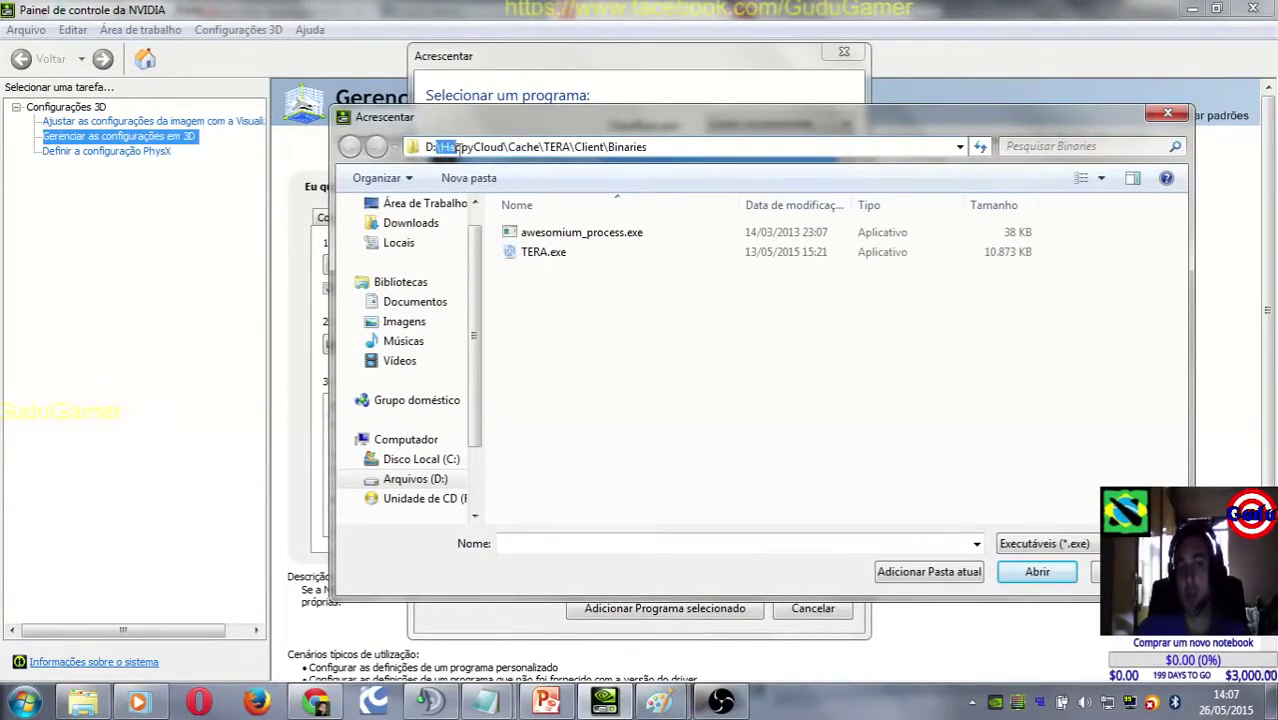
left_click_drag(457, 147, 648, 147)
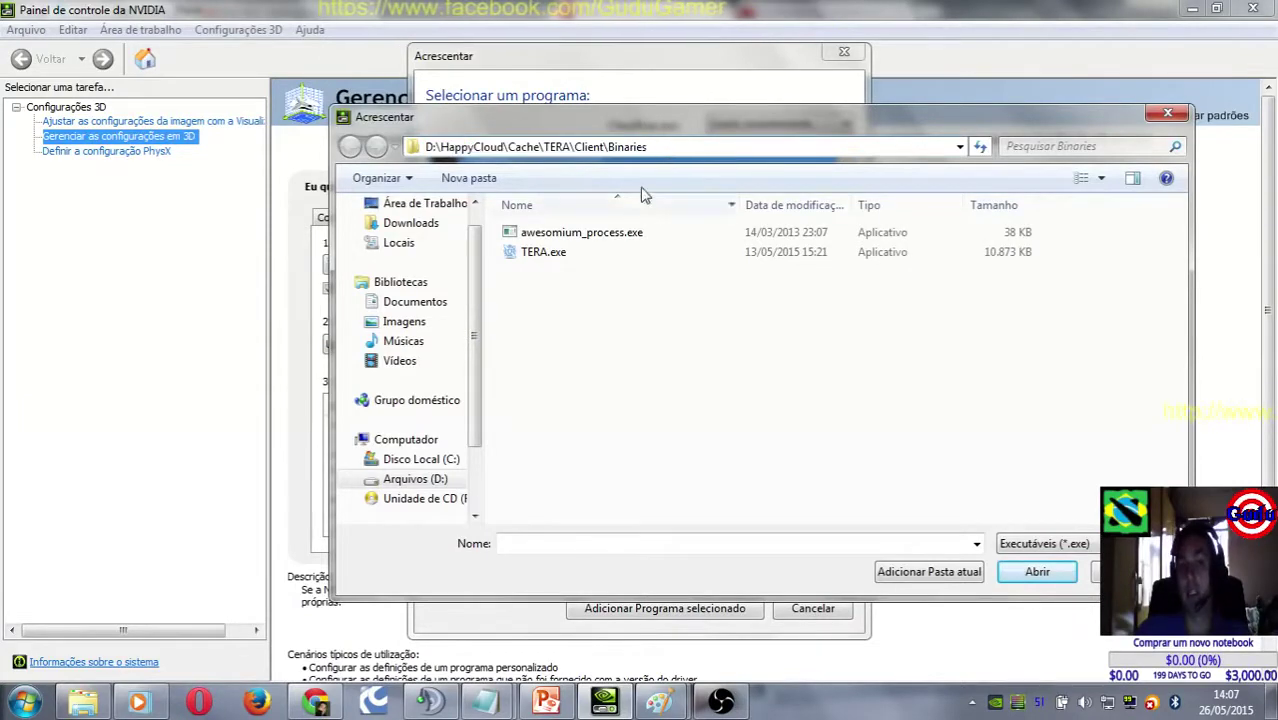
left_click(565, 256)
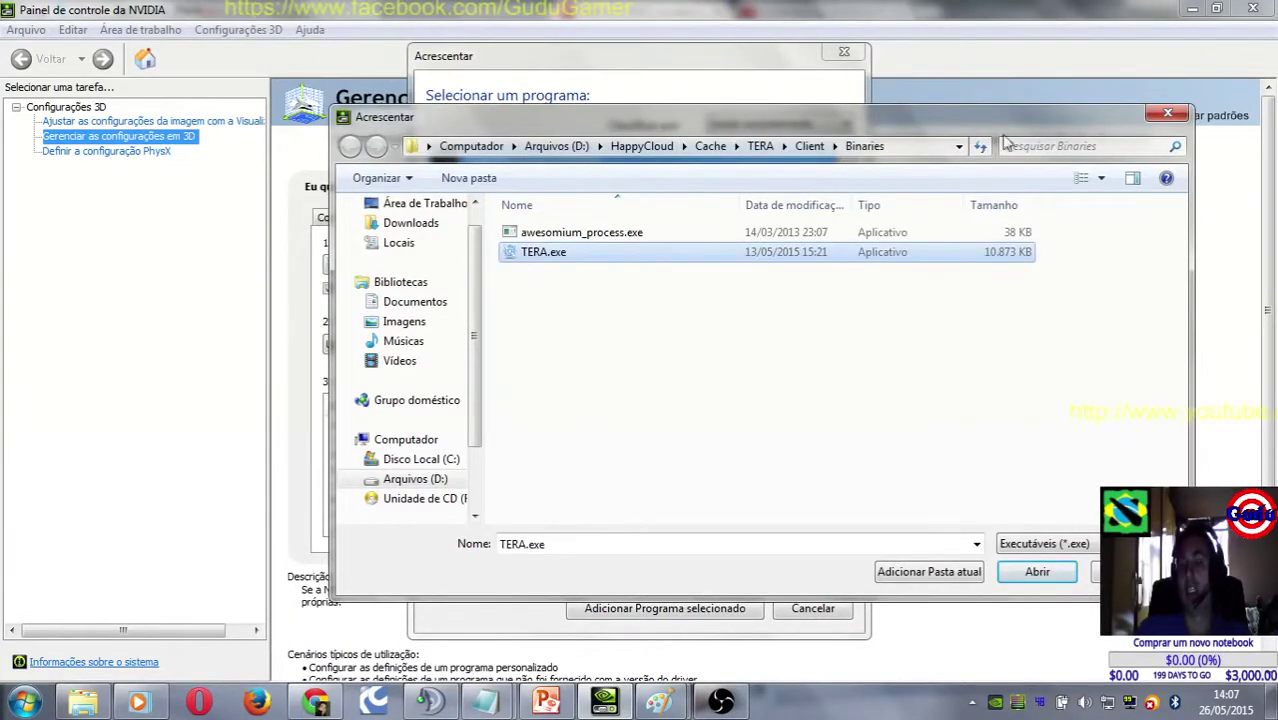
Step: Check the full path of the Binaries folder, and browse from drive D: through HappyCloud and Cache into the TERA folder
left_click(926, 148)
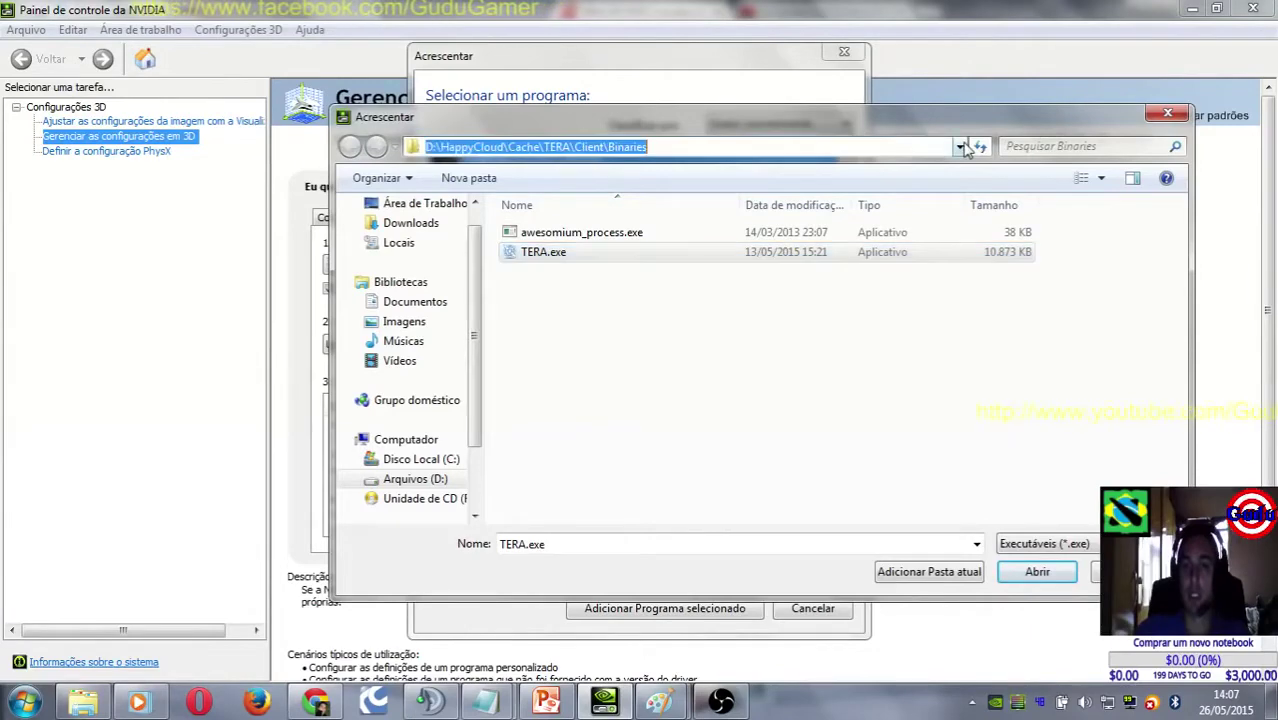
left_click(959, 147)
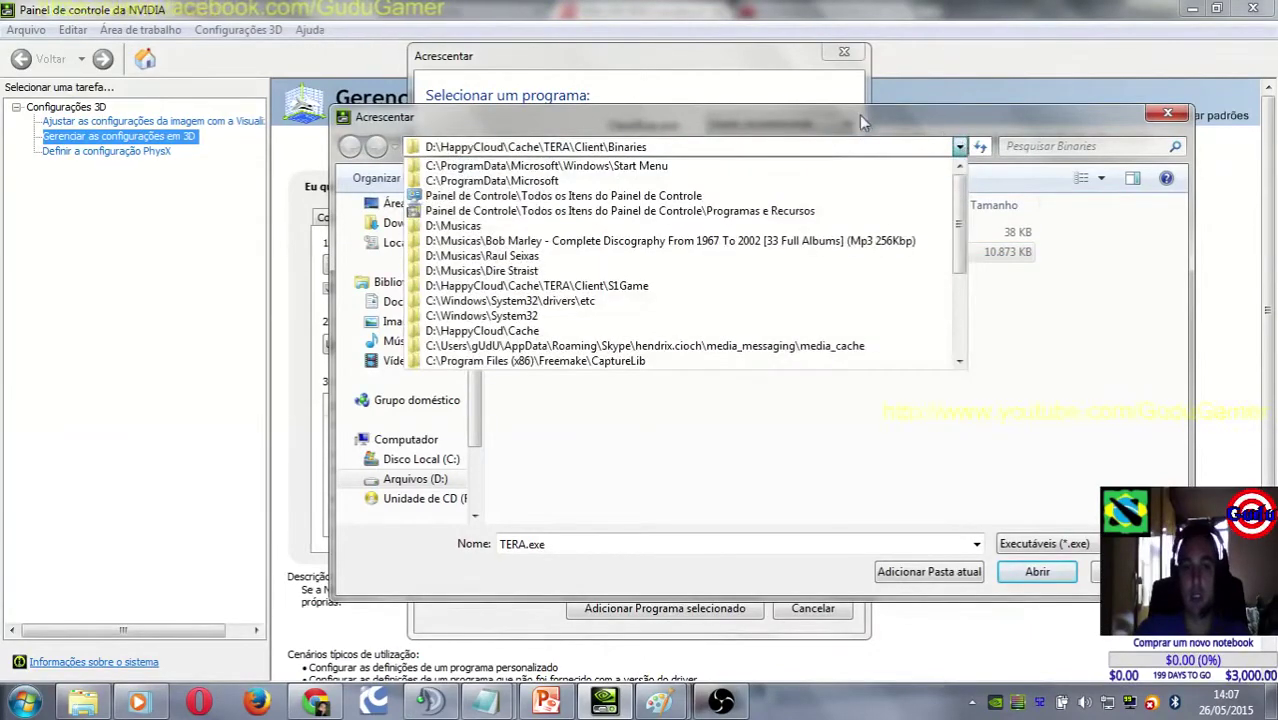
left_click(959, 147)
left_click_drag(440, 147, 872, 146)
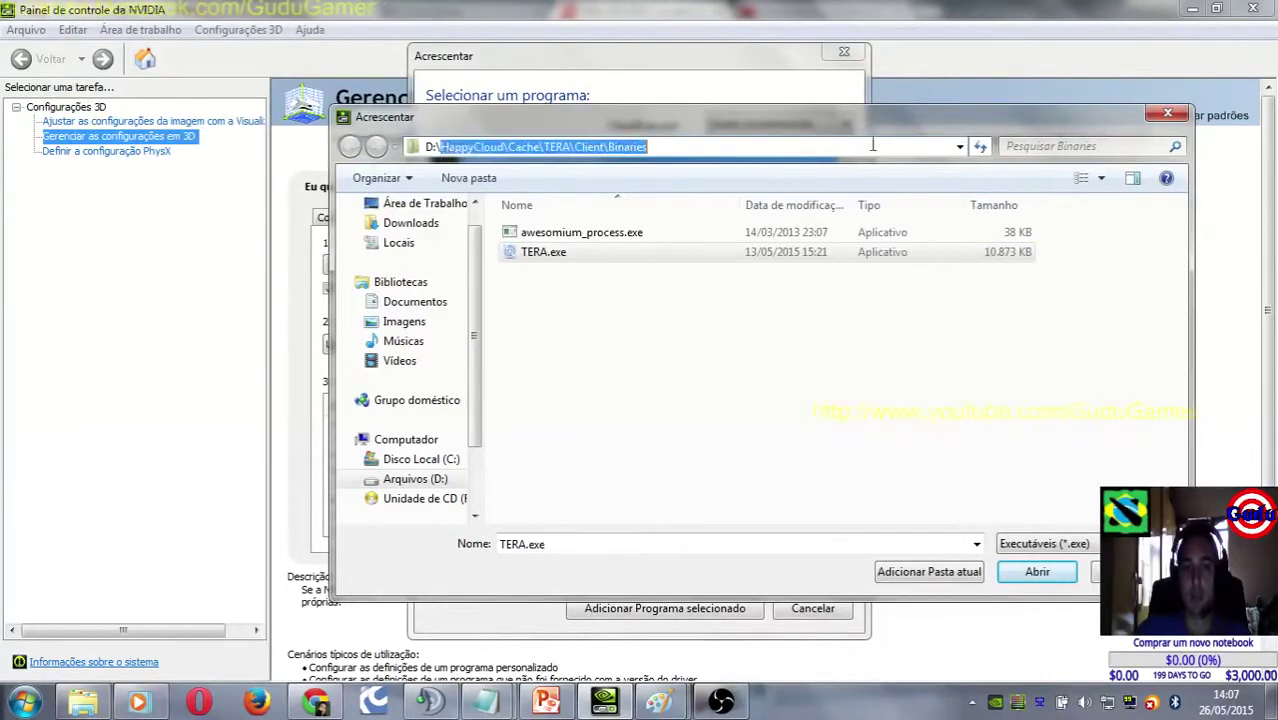
left_click(440, 482)
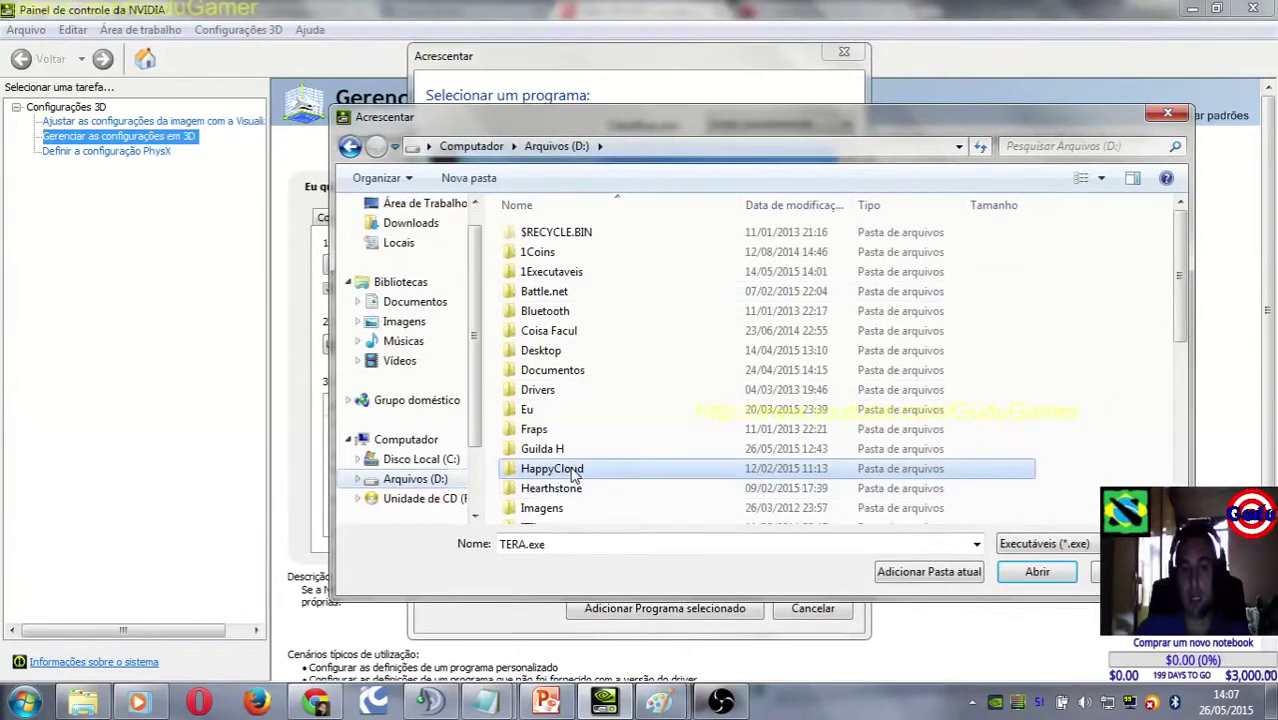
double_click(572, 470)
double_click(559, 239)
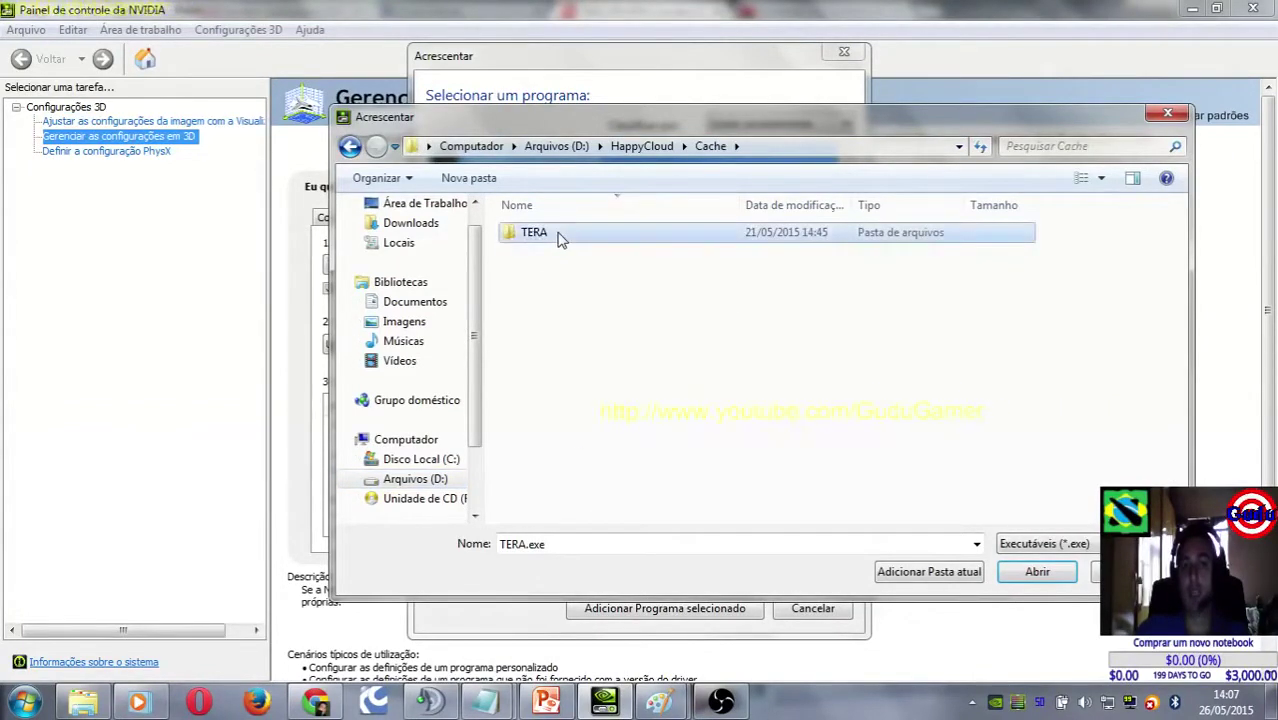
Step: Open the properties of the TERA shortcut, examine its target path, and close them
left_click(28, 706)
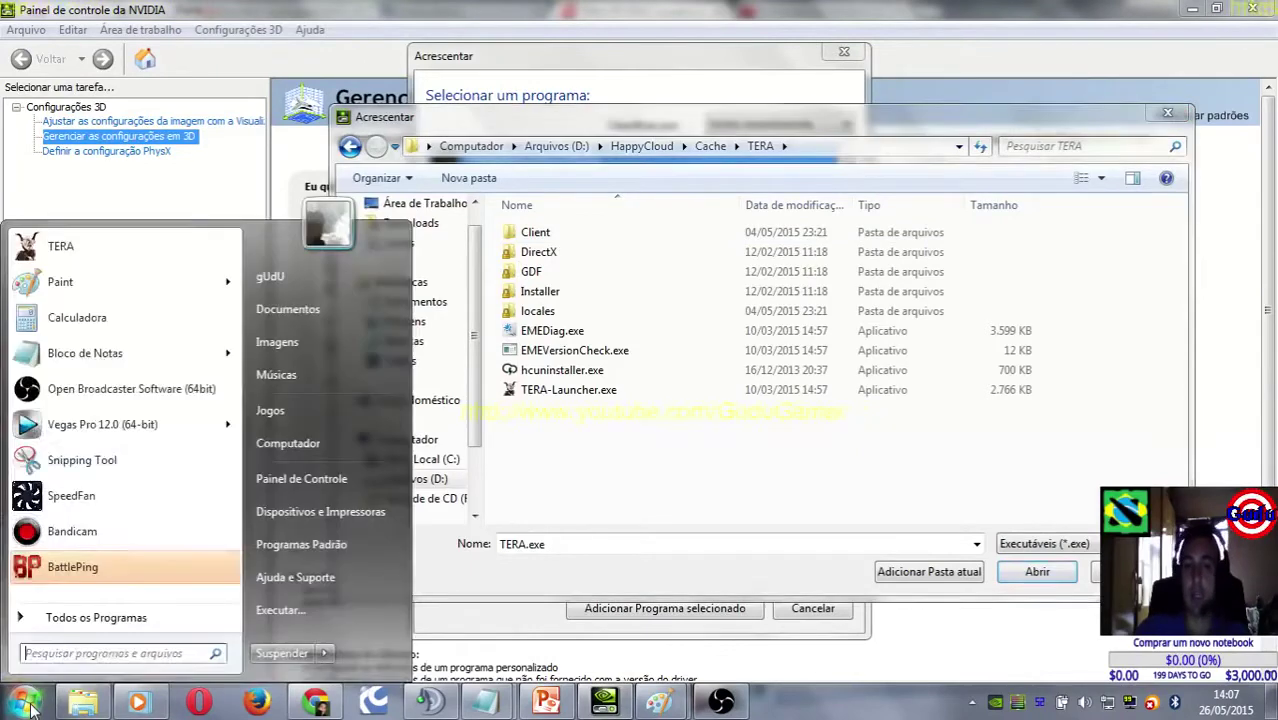
right_click(112, 258)
left_click(174, 390)
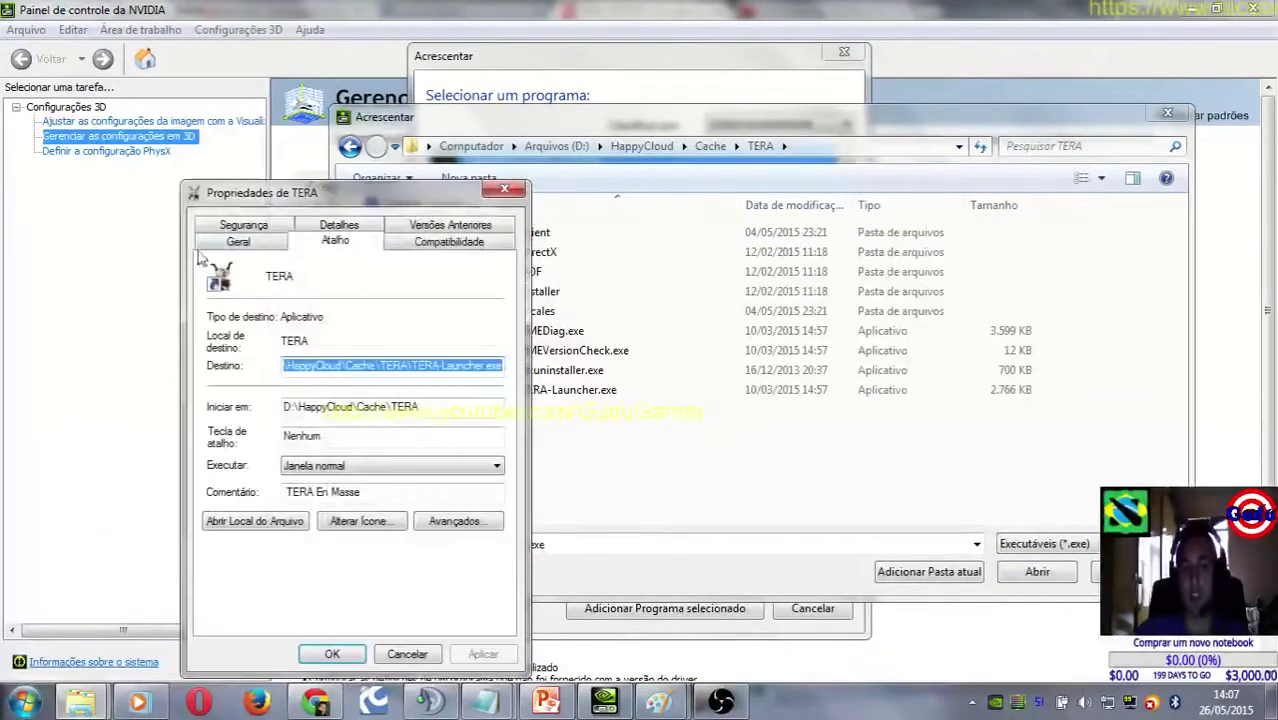
left_click(451, 367)
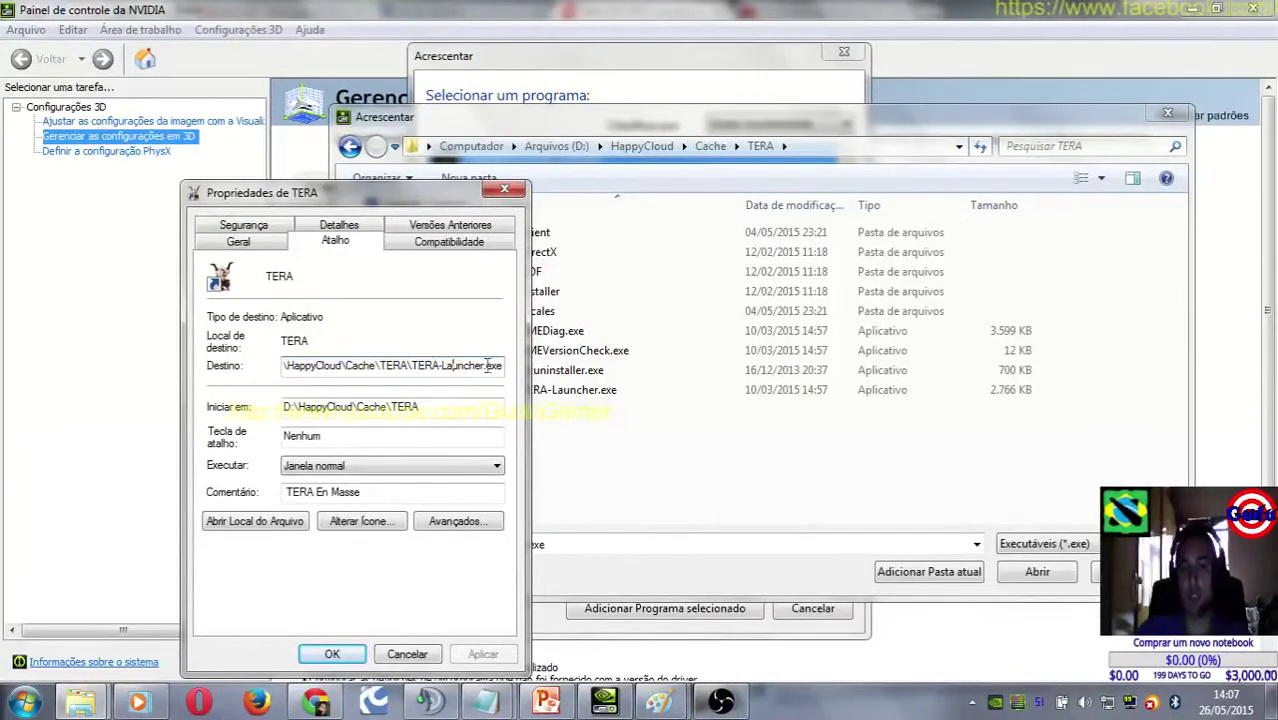
left_click_drag(505, 366, 3, 362)
left_click(398, 368)
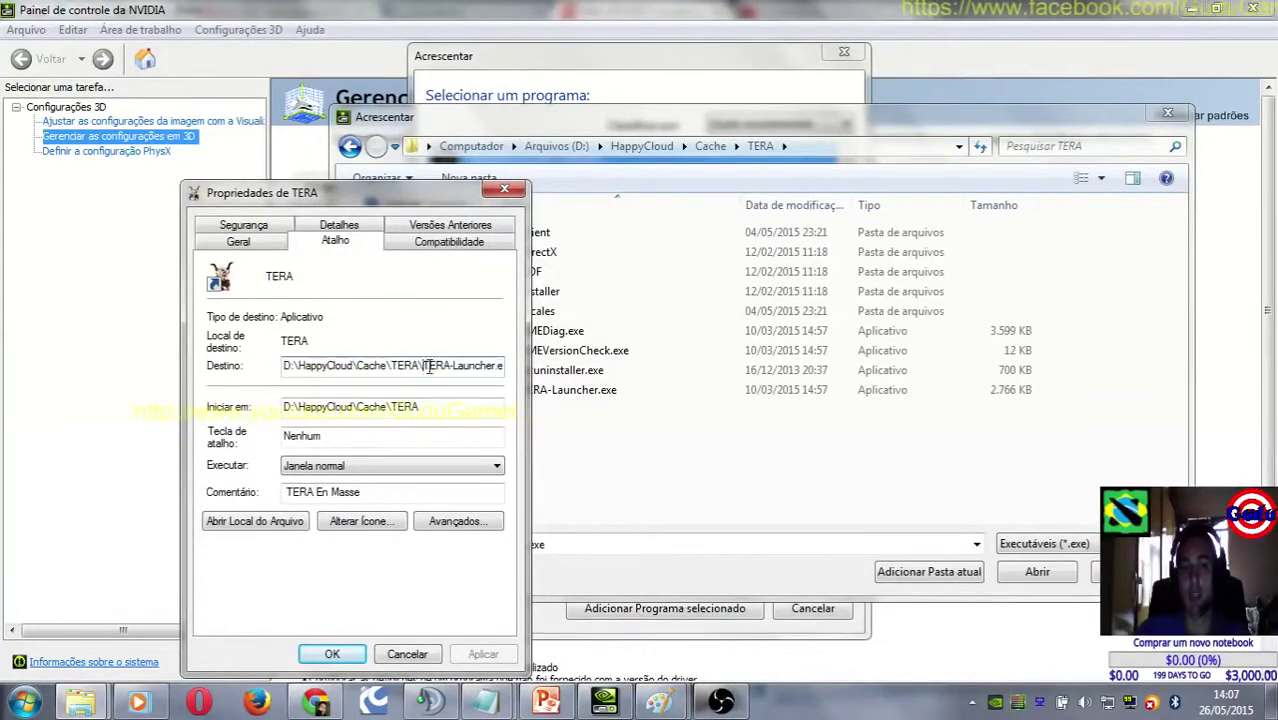
left_click_drag(430, 367, 500, 367)
key("Escape")
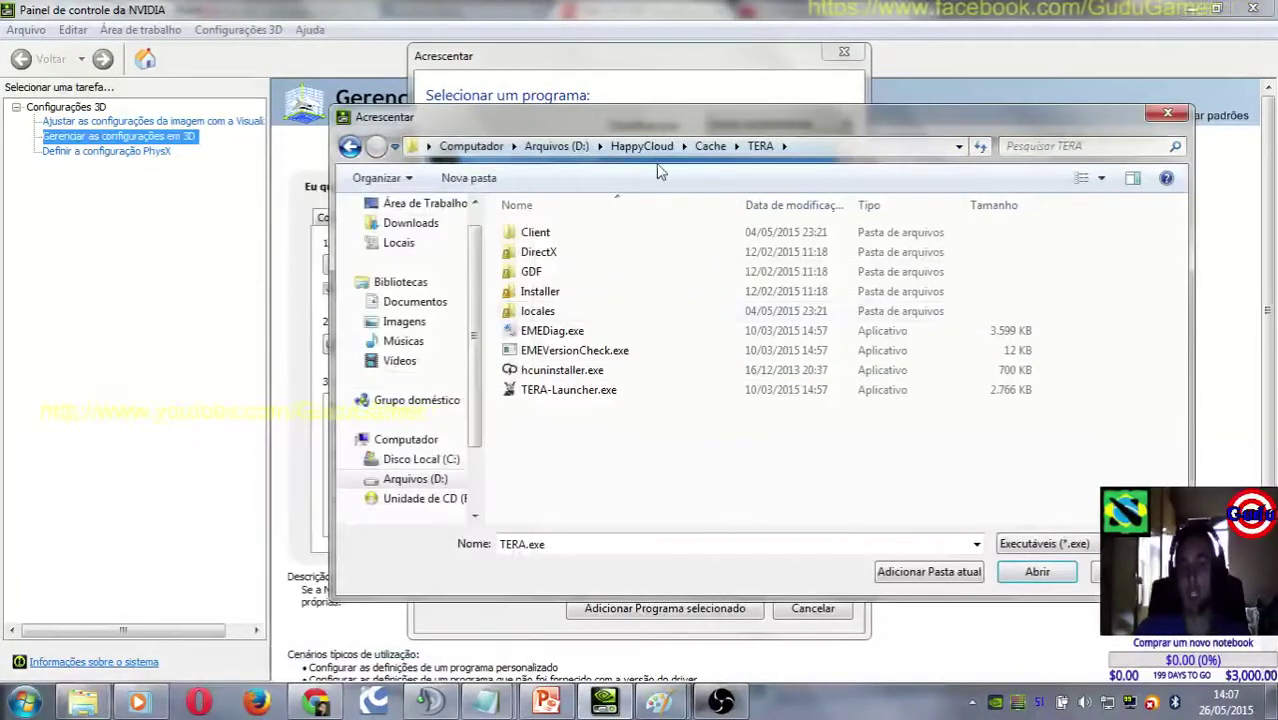
Step: Choose TERA.exe from the Client\Binaries folder as the program to add, and cancel adding a program
double_click(560, 234)
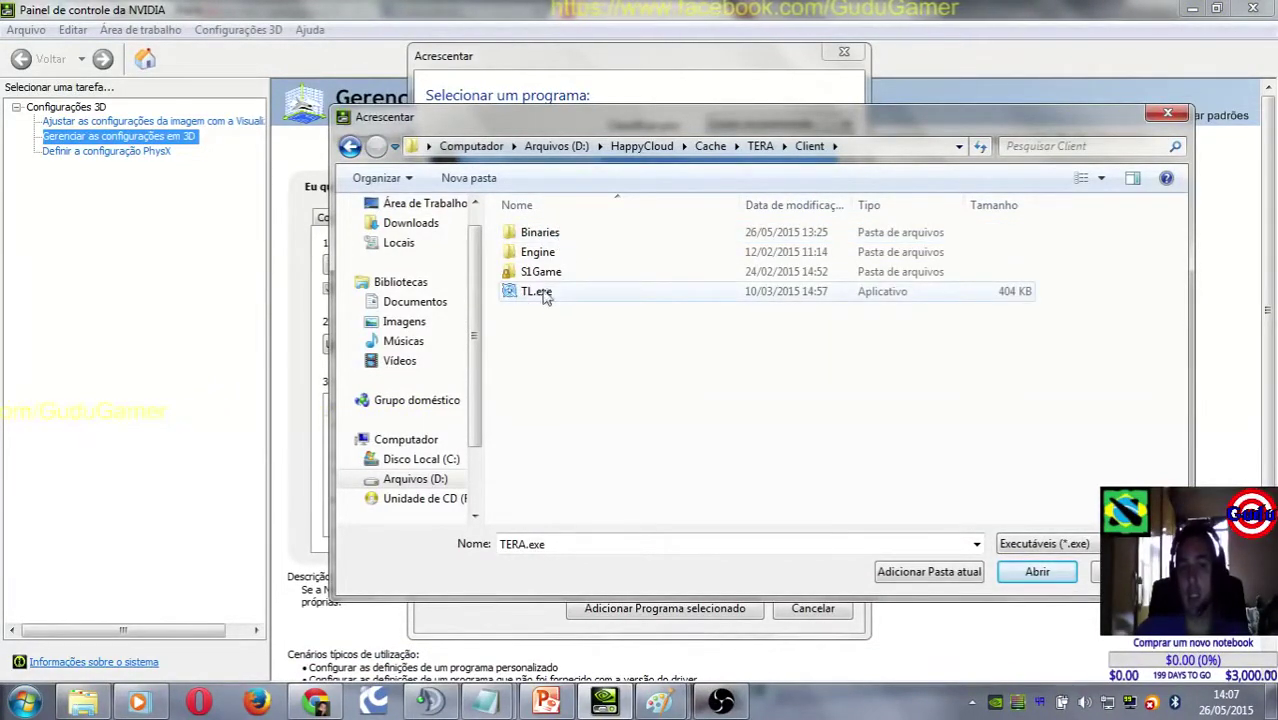
double_click(556, 232)
left_click(535, 256)
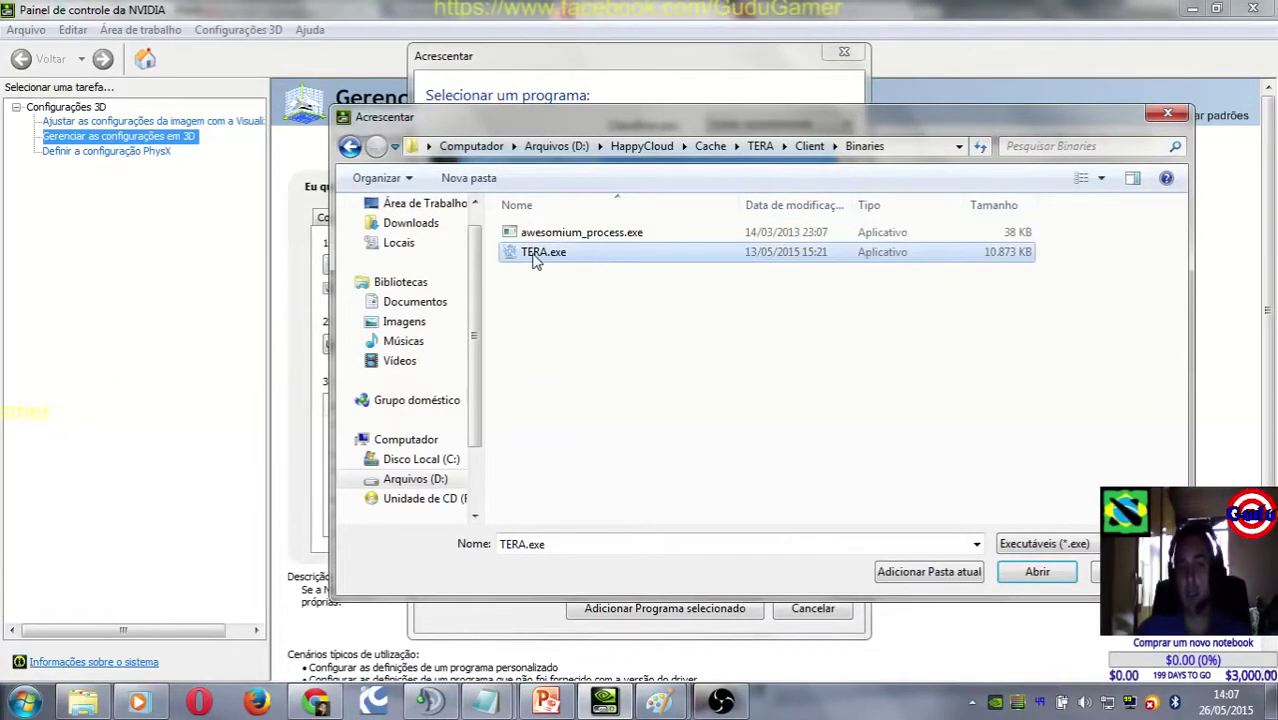
left_click(1037, 573)
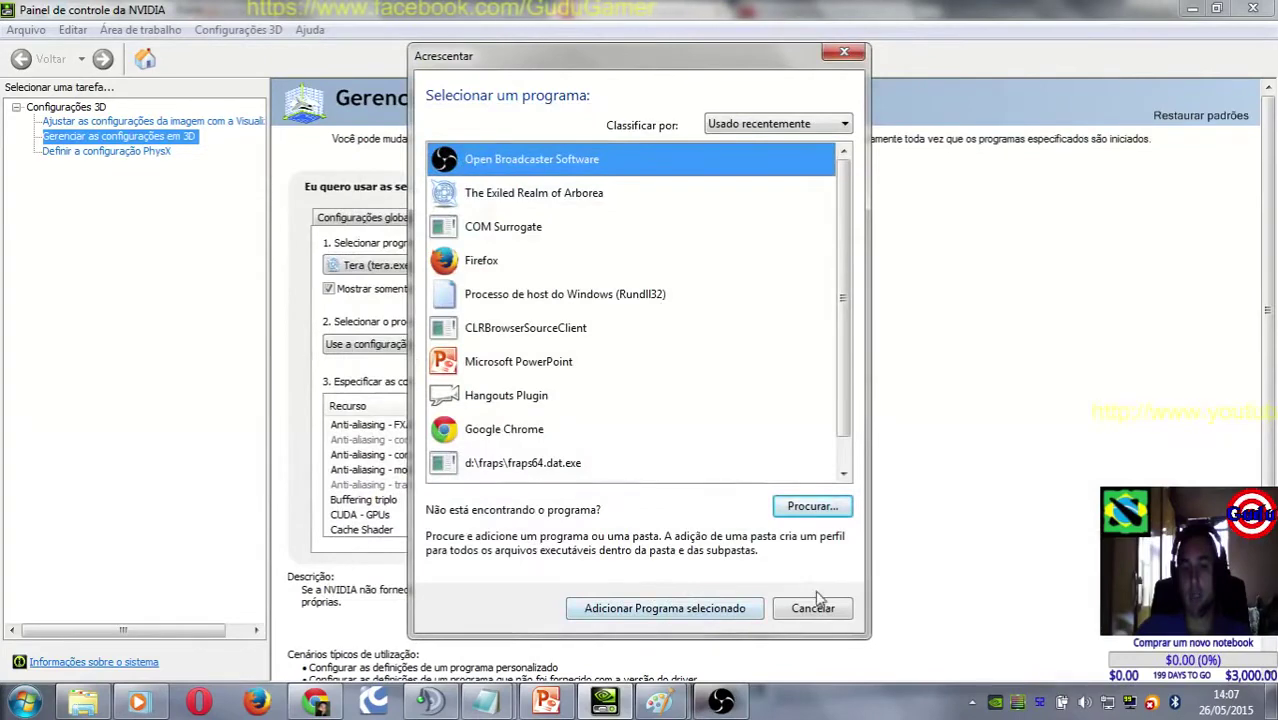
left_click(814, 606)
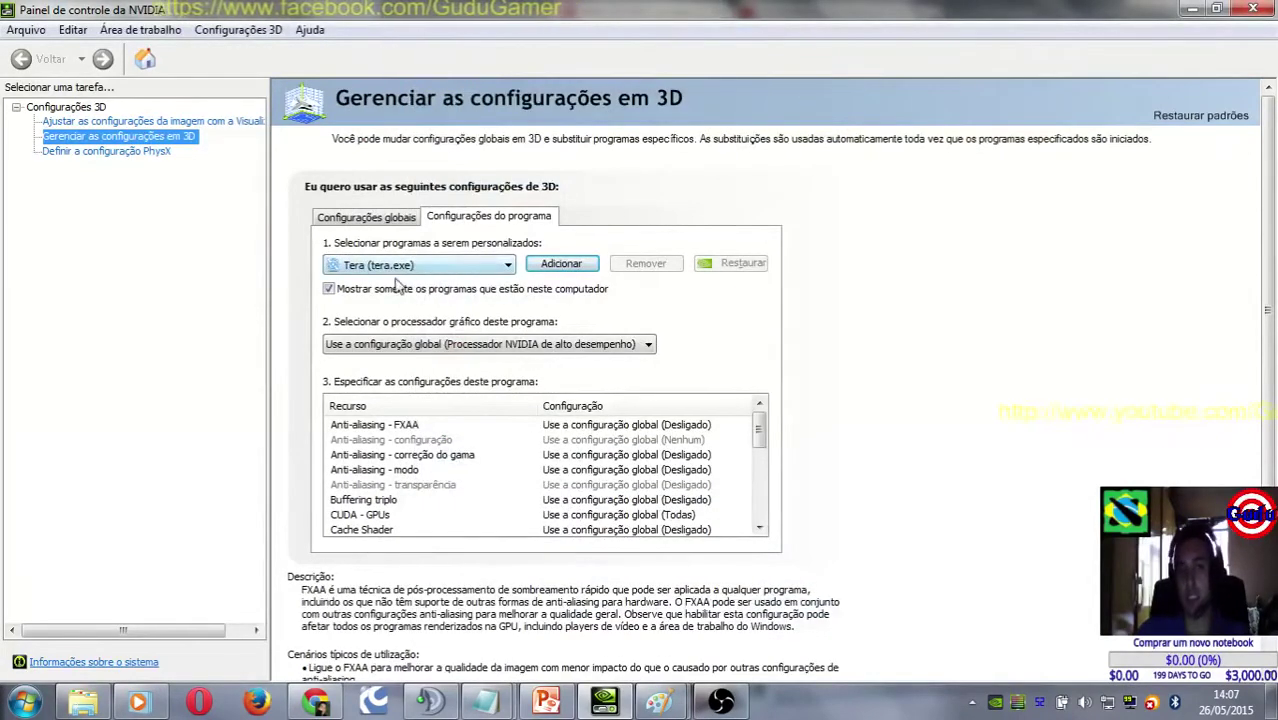
Step: Keep Tera's graphics processor on the global high-performance NVIDIA setting, and compare the global and program-specific feature lists
left_click(350, 343)
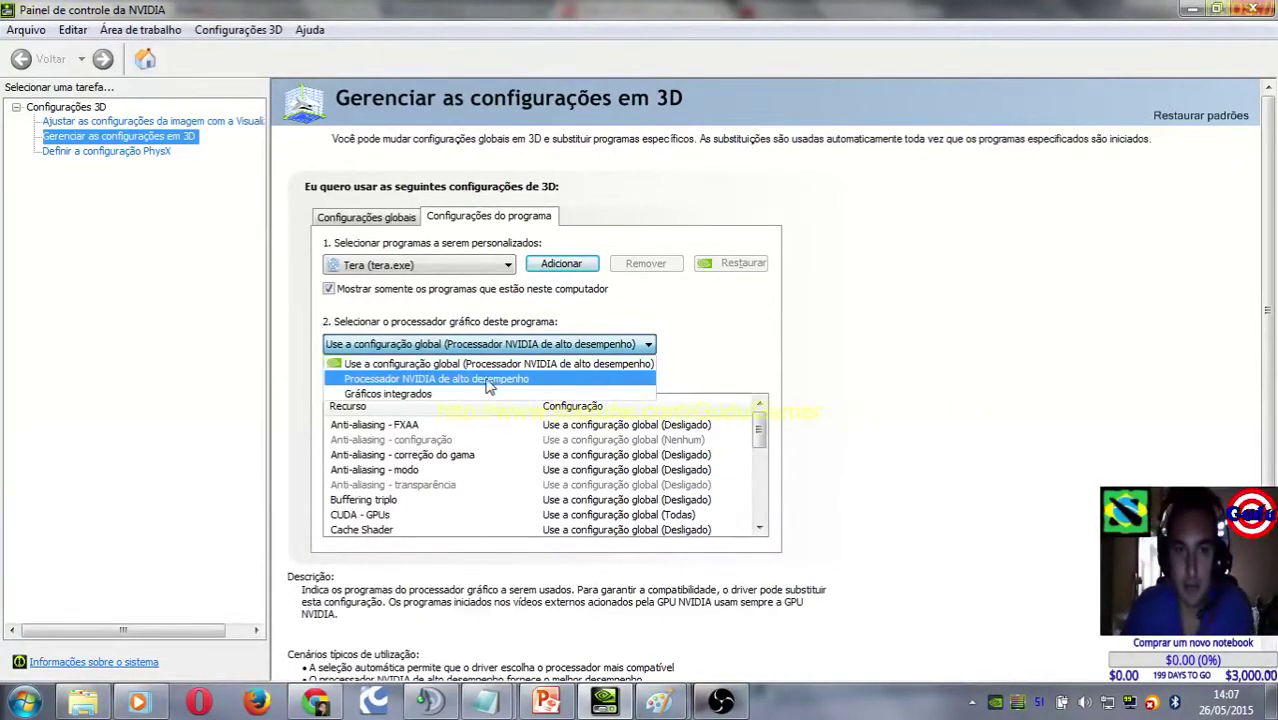
left_click(405, 368)
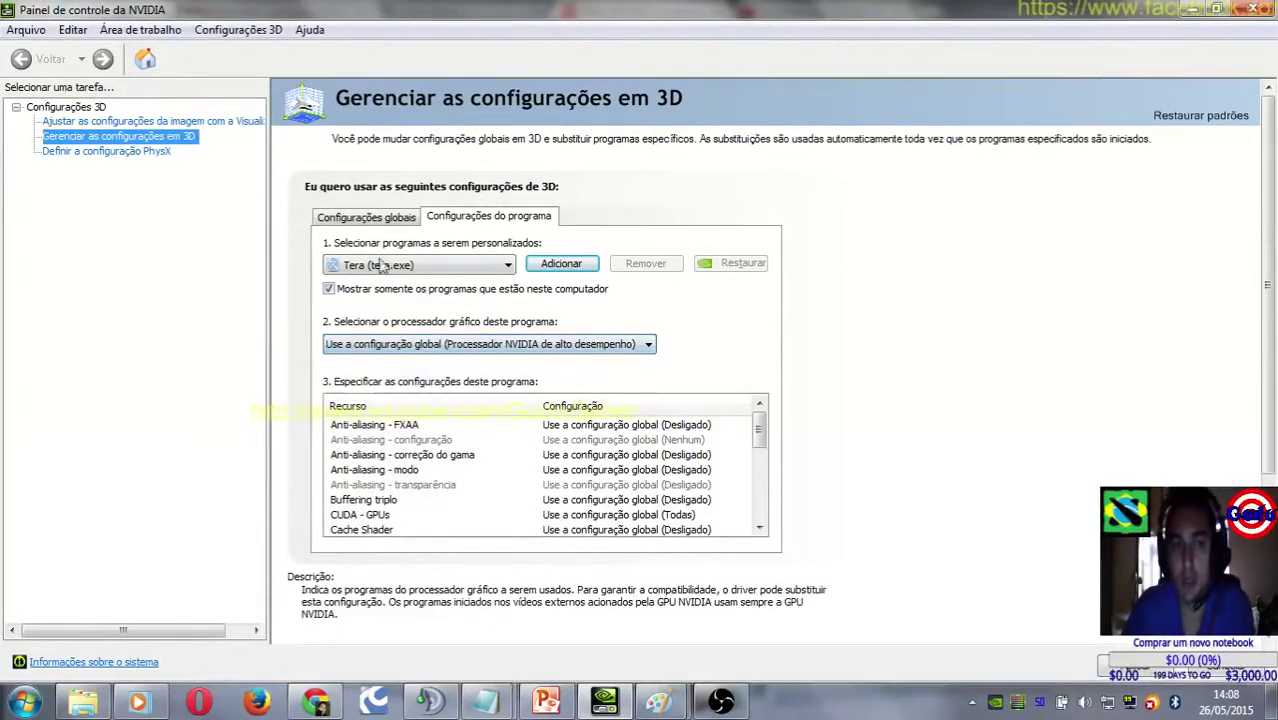
left_click(400, 222)
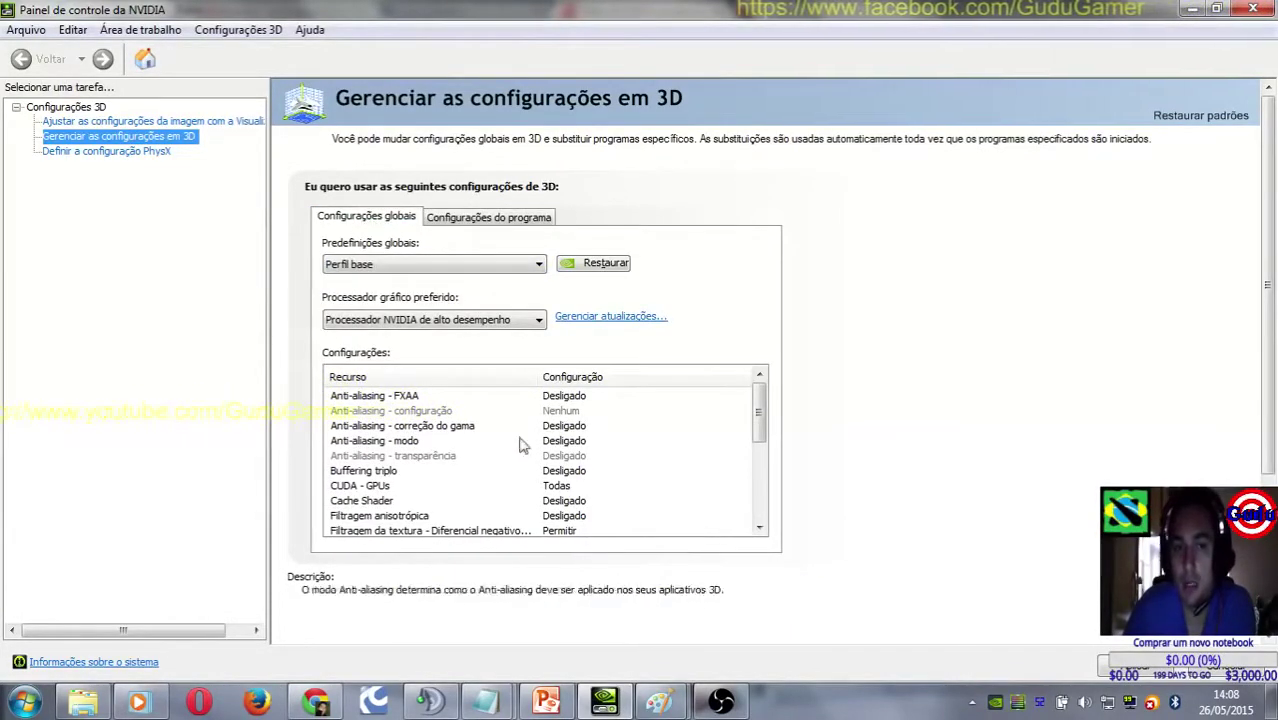
left_click_drag(760, 414, 759, 533)
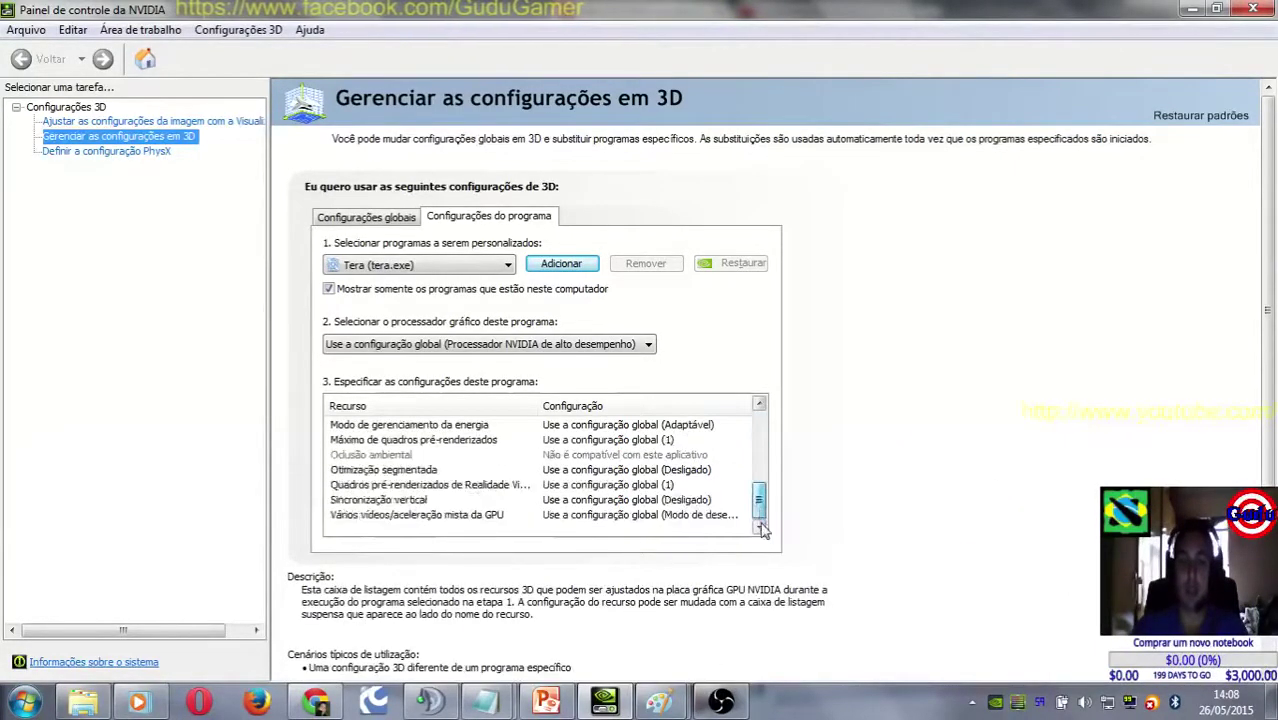
Step: Return to the TERA FPS fix guide in the browser and read its fourth step, highlighting the Config folder path
left_click(1193, 8)
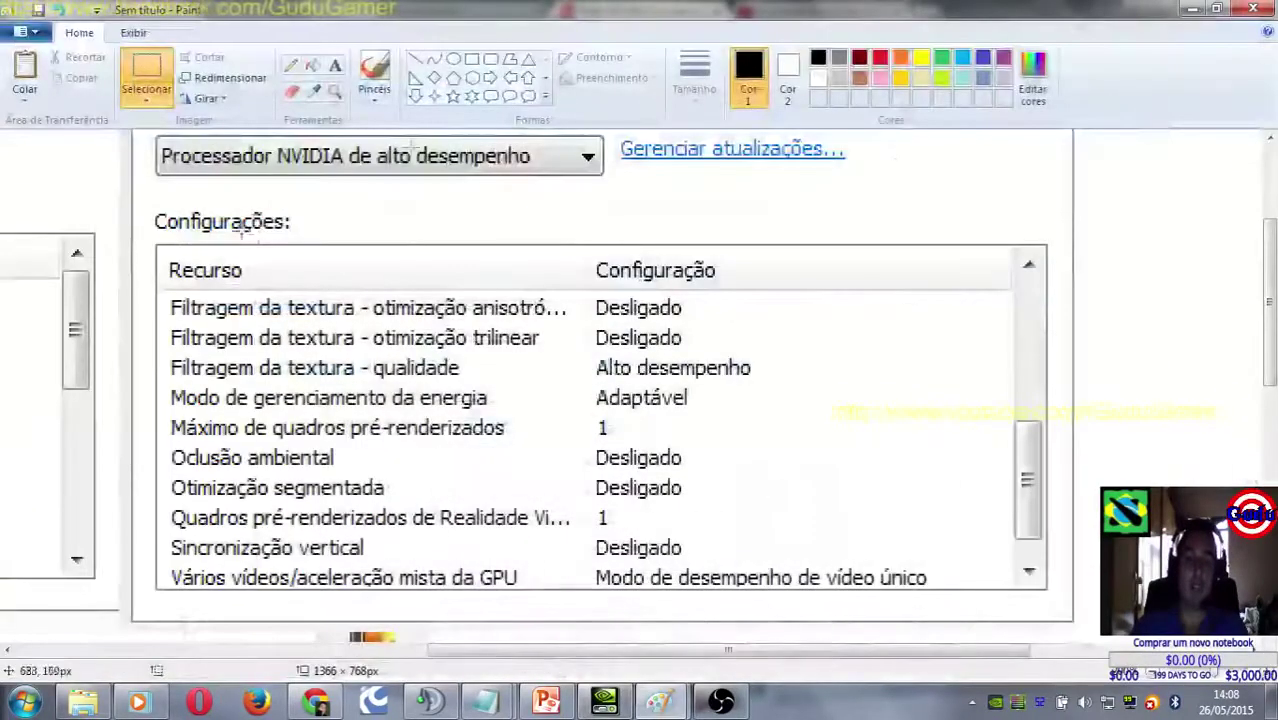
left_click(1240, 8)
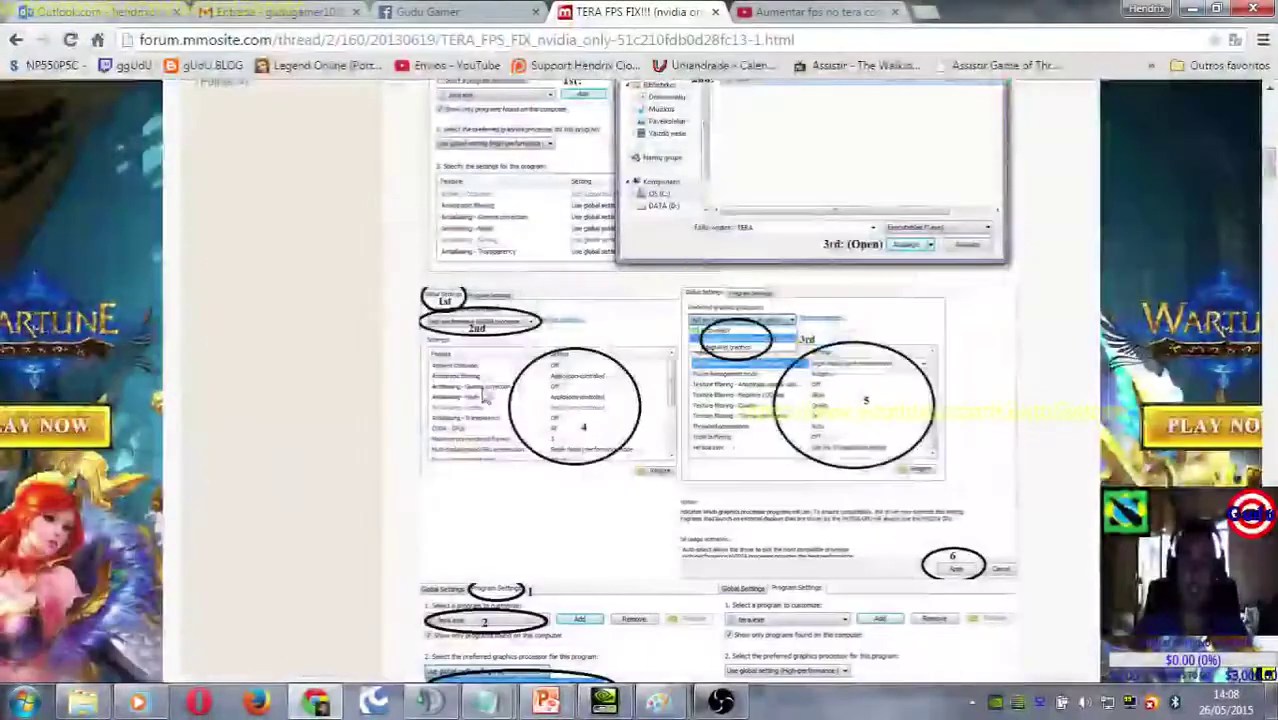
scroll(676, 352, "down", 3)
scroll(676, 352, "down", 3)
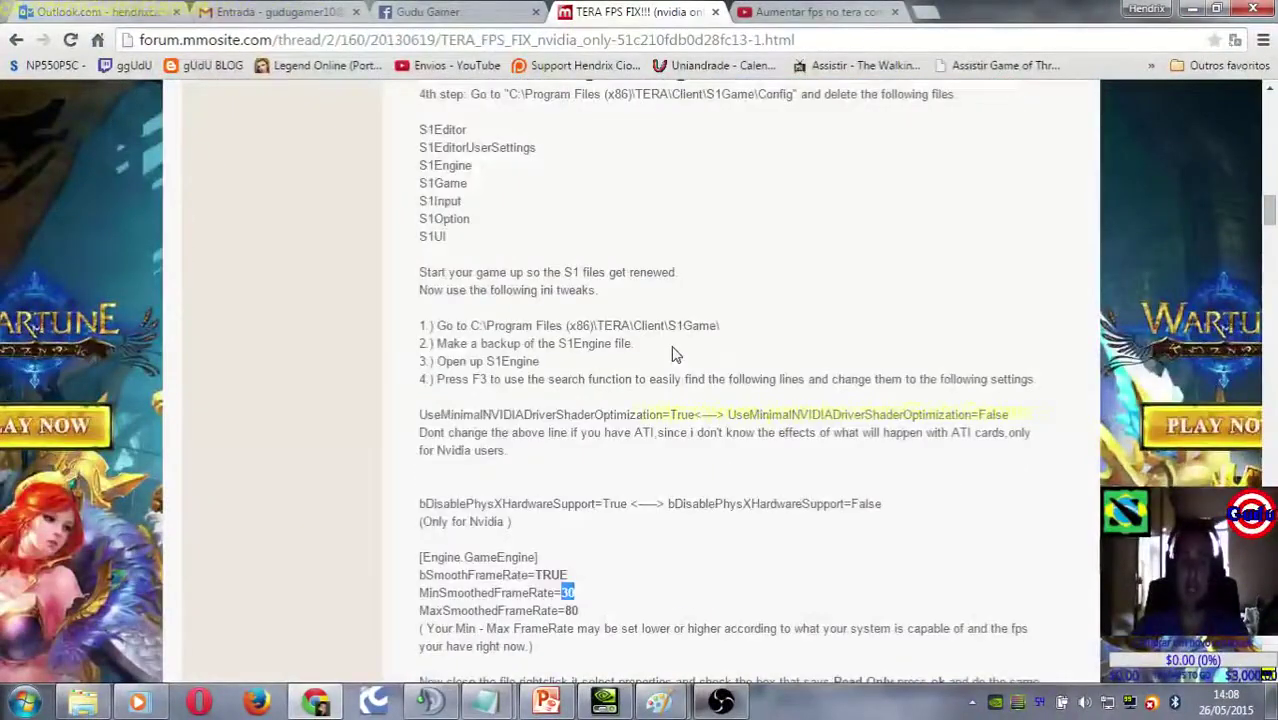
left_click_drag(1269, 218, 1270, 215)
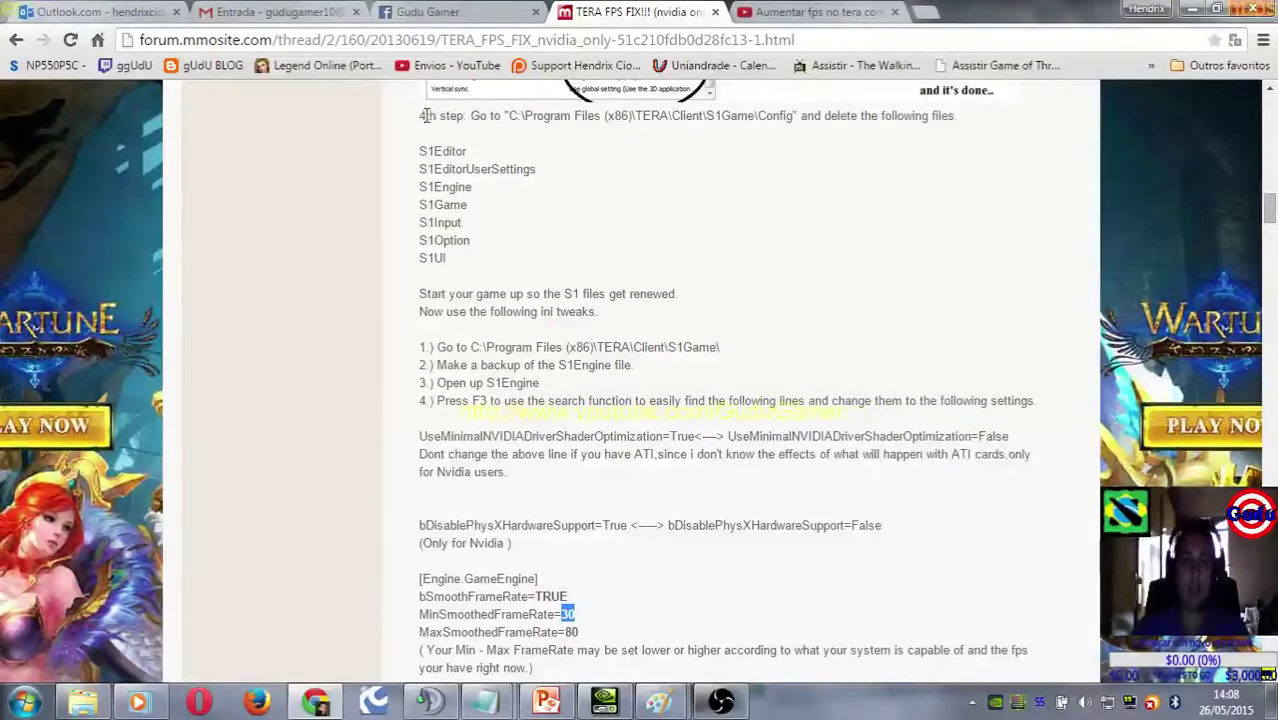
triple_click(793, 115)
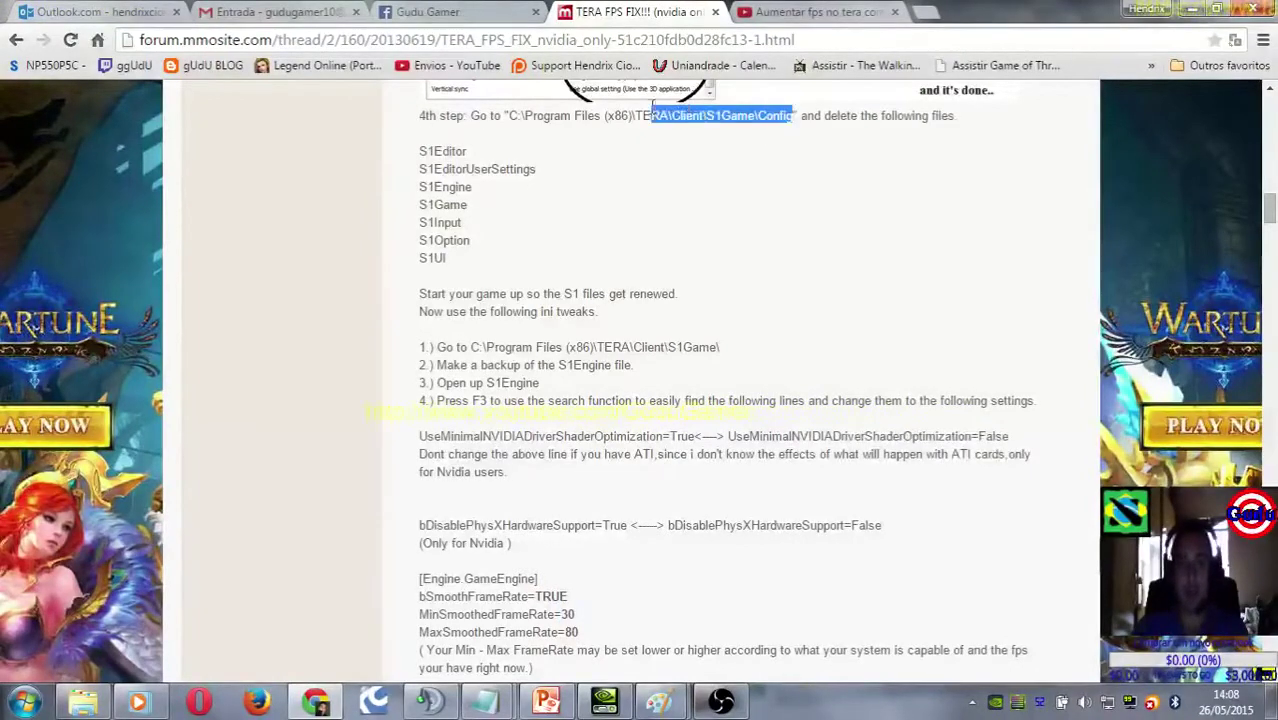
left_click(551, 425)
Step: Switch to Windows Explorer and examine the full path of the open Config folder, highlighting its HappyCloud part
left_click(105, 710)
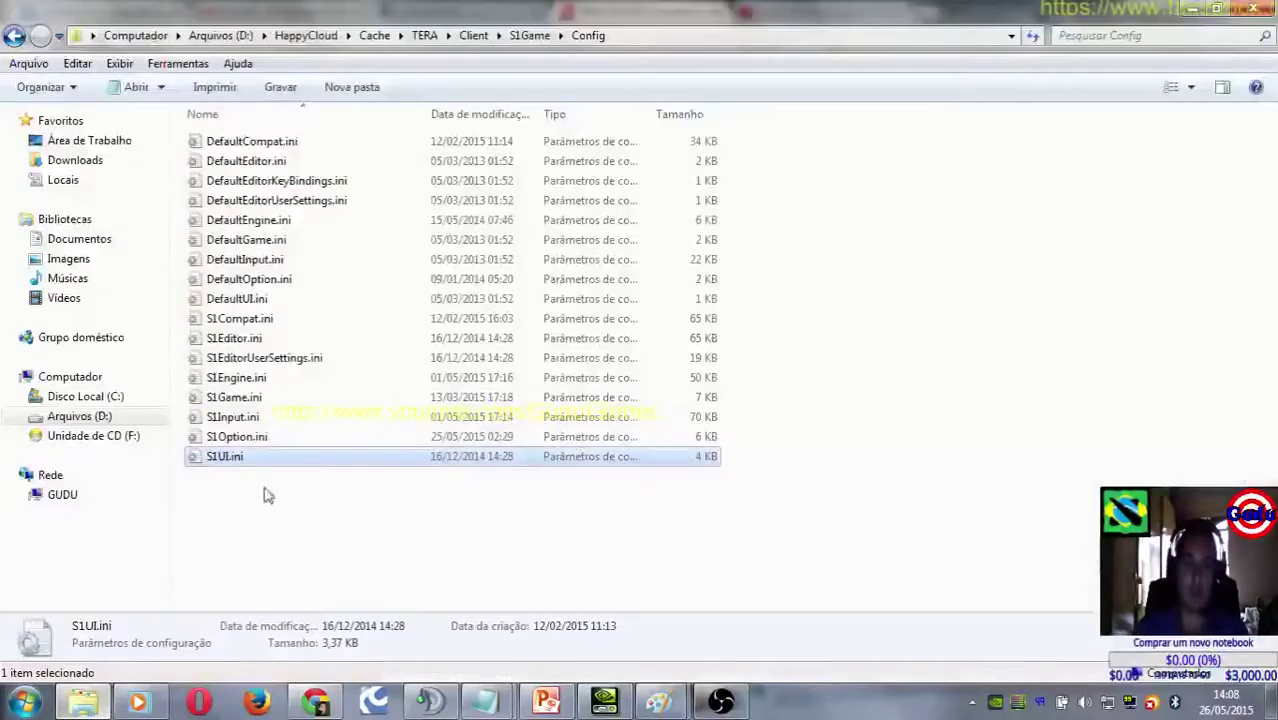
left_click(636, 34)
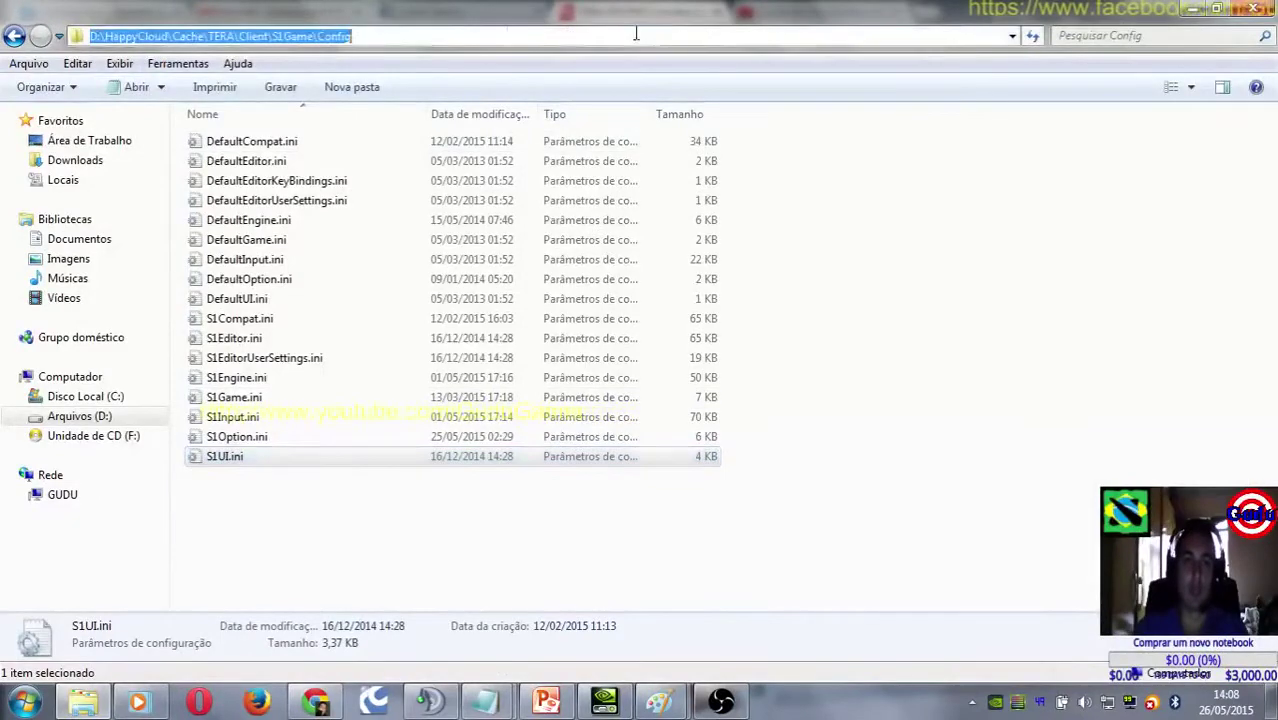
left_click(152, 36)
left_click_drag(105, 36, 277, 36)
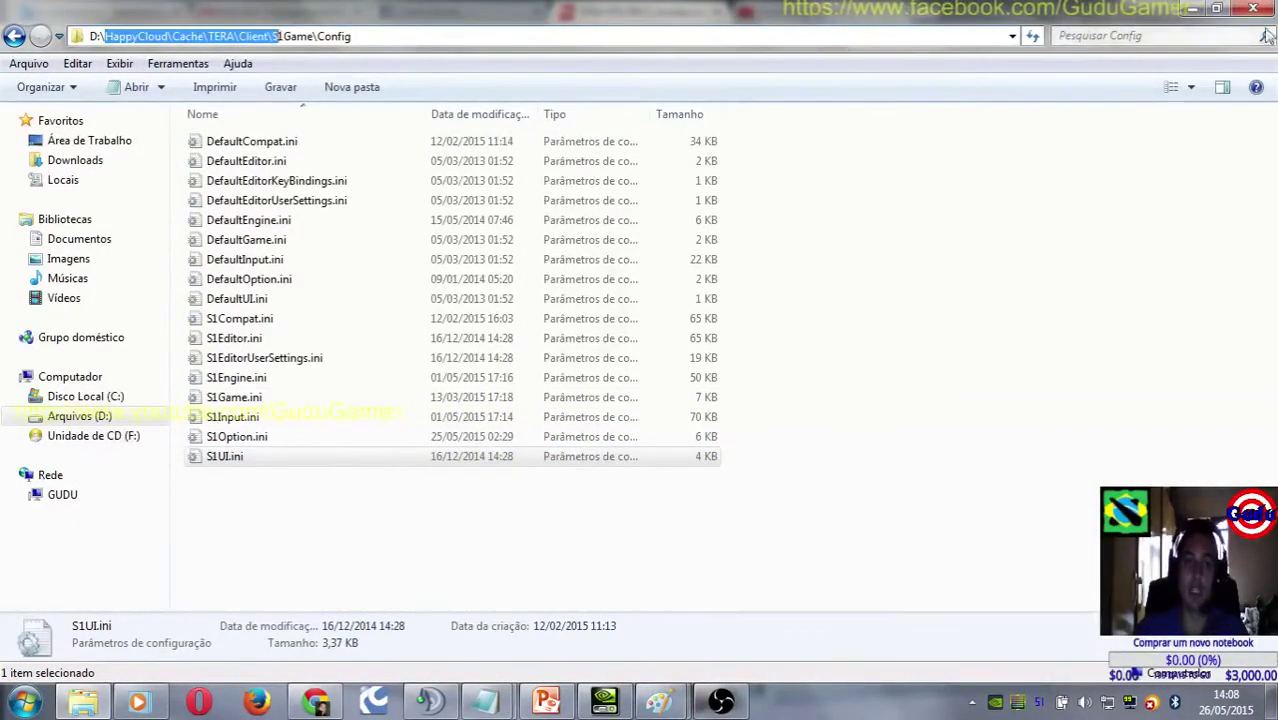
Step: Return to the guide in the browser and highlight the TERA\Client\S1Game\Config part of the path for comparison
left_click(1192, 8)
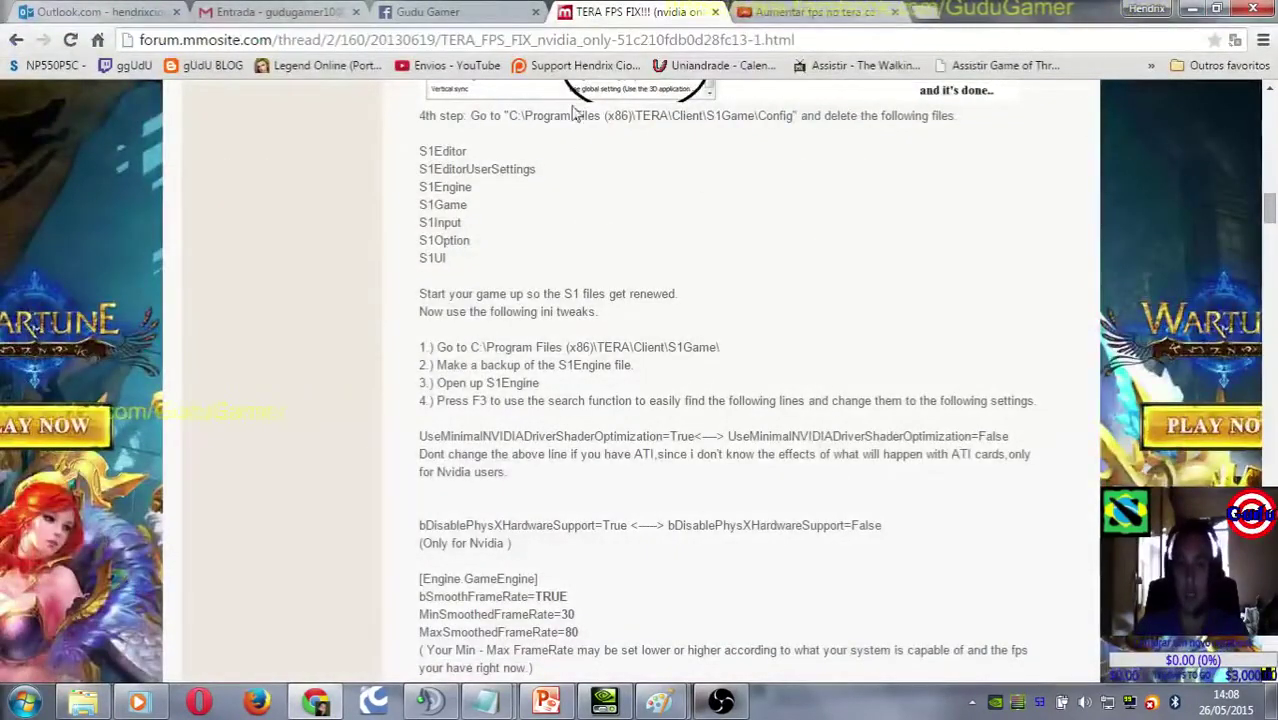
left_click_drag(510, 116, 795, 117)
left_click(660, 116)
left_click(697, 150)
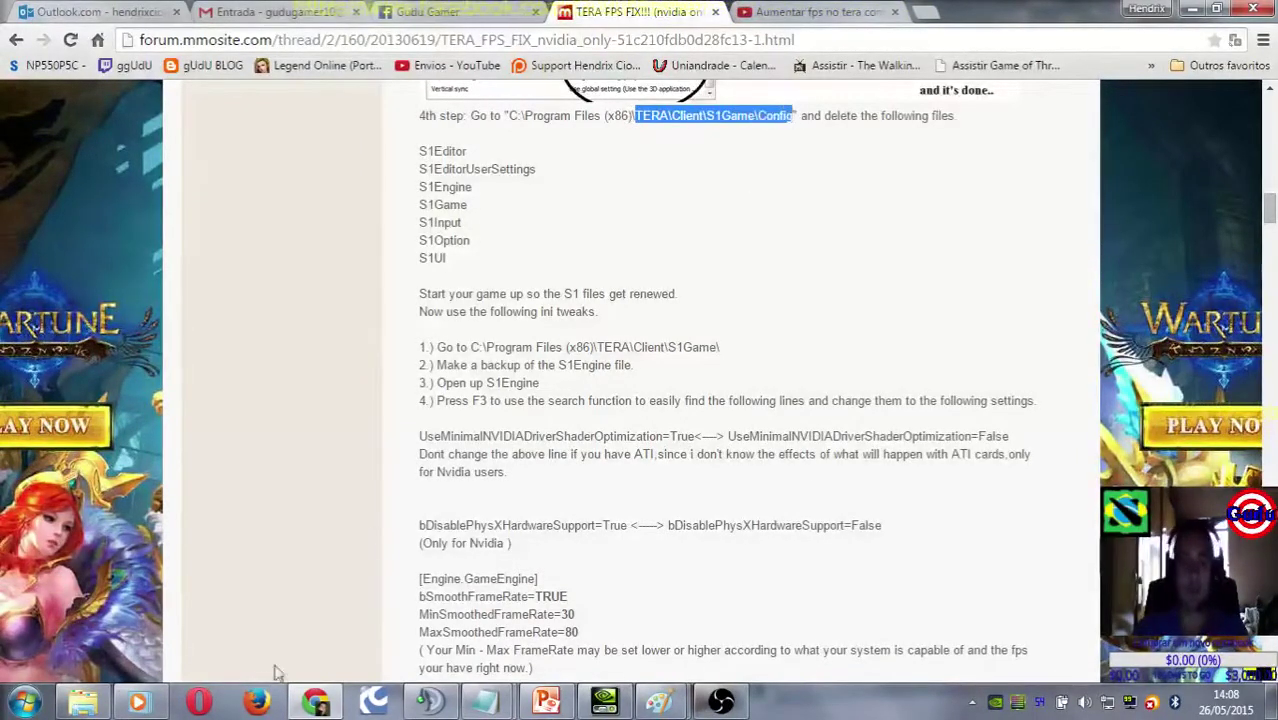
Step: Switch back to Windows Explorer, check the Config folder's path, and go back to the main TERA folder
left_click(84, 700)
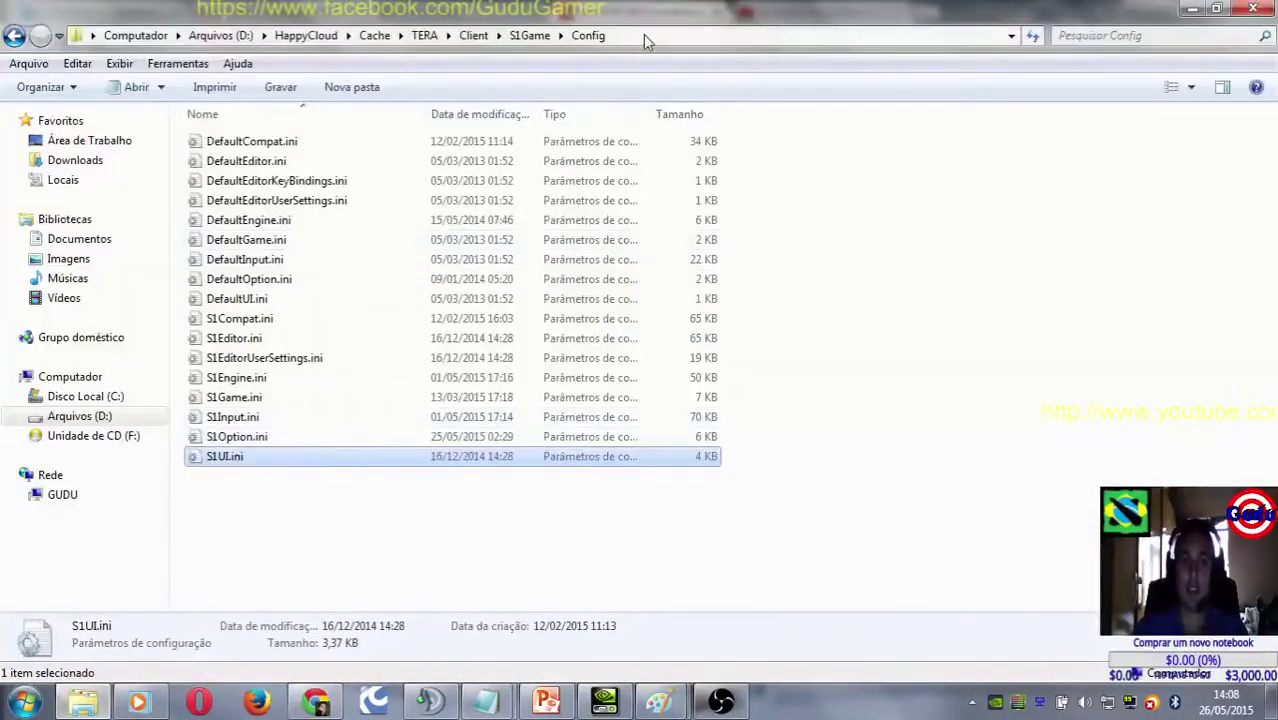
left_click(370, 35)
left_click(408, 571)
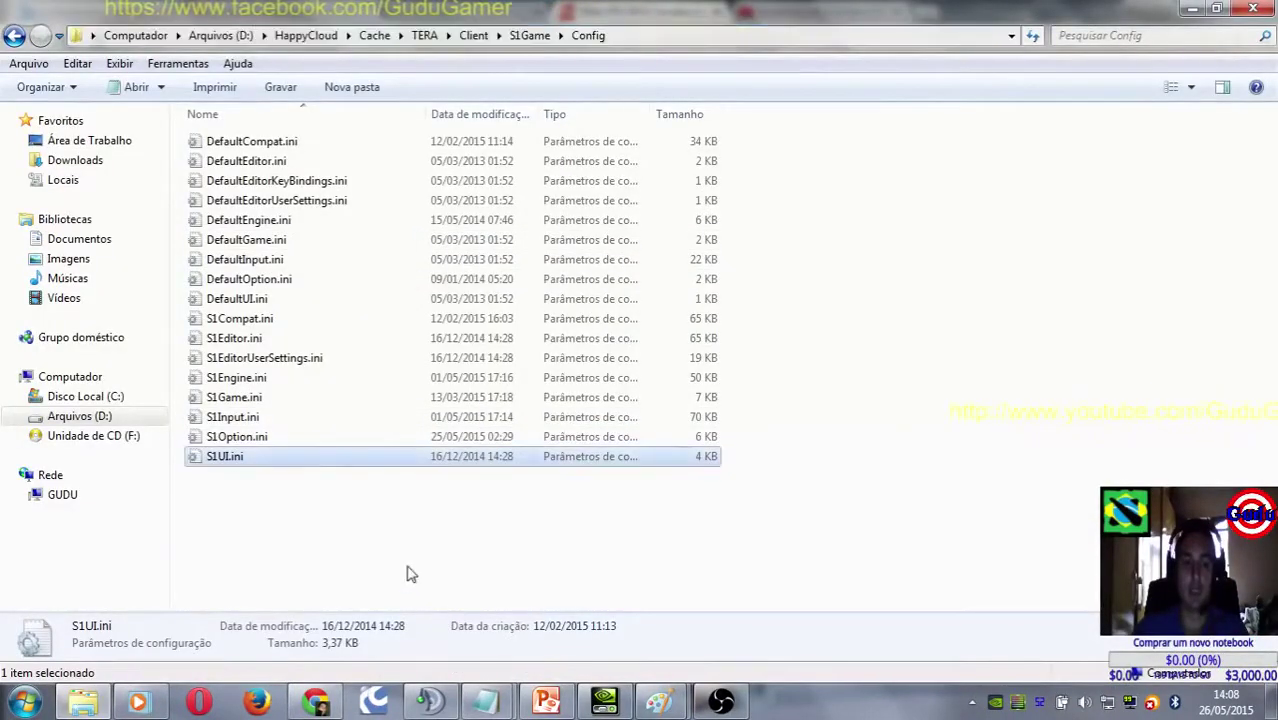
left_click(13, 36)
left_click(13, 36)
left_click(13, 36)
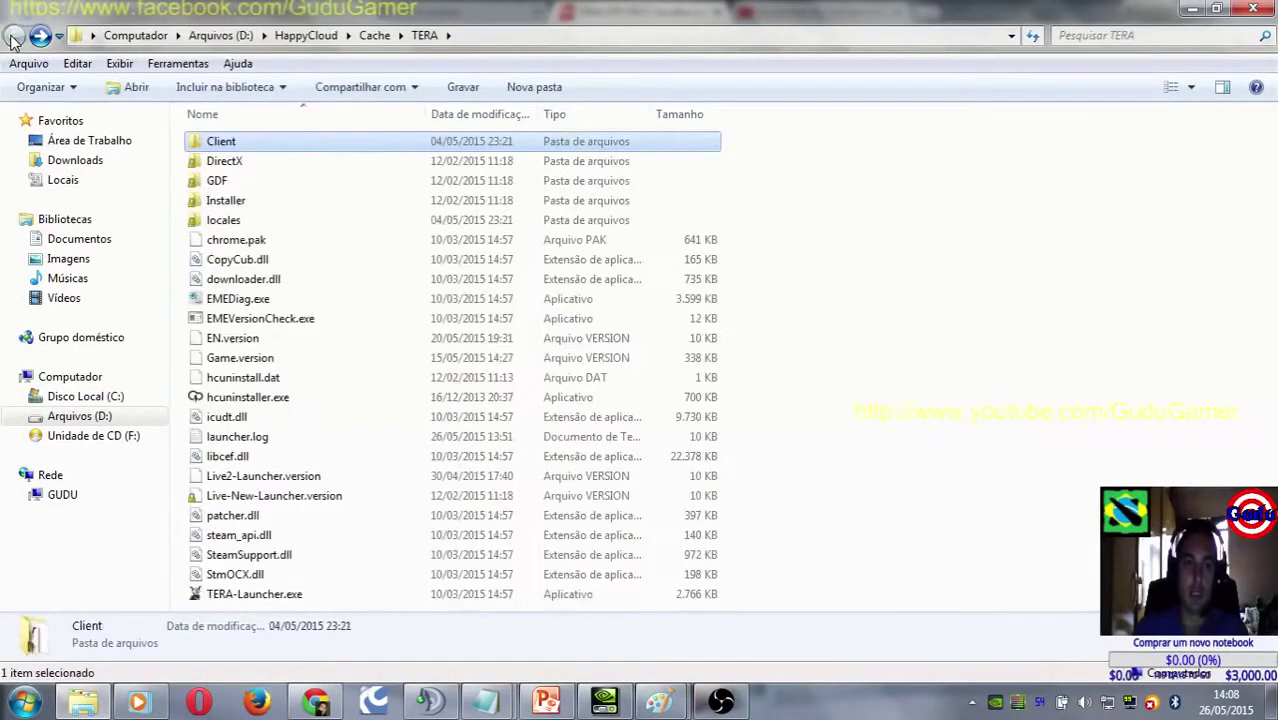
Step: Open the Config folder inside Client\S1Game, checking the path against the guide in the browser on the way
double_click(224, 147)
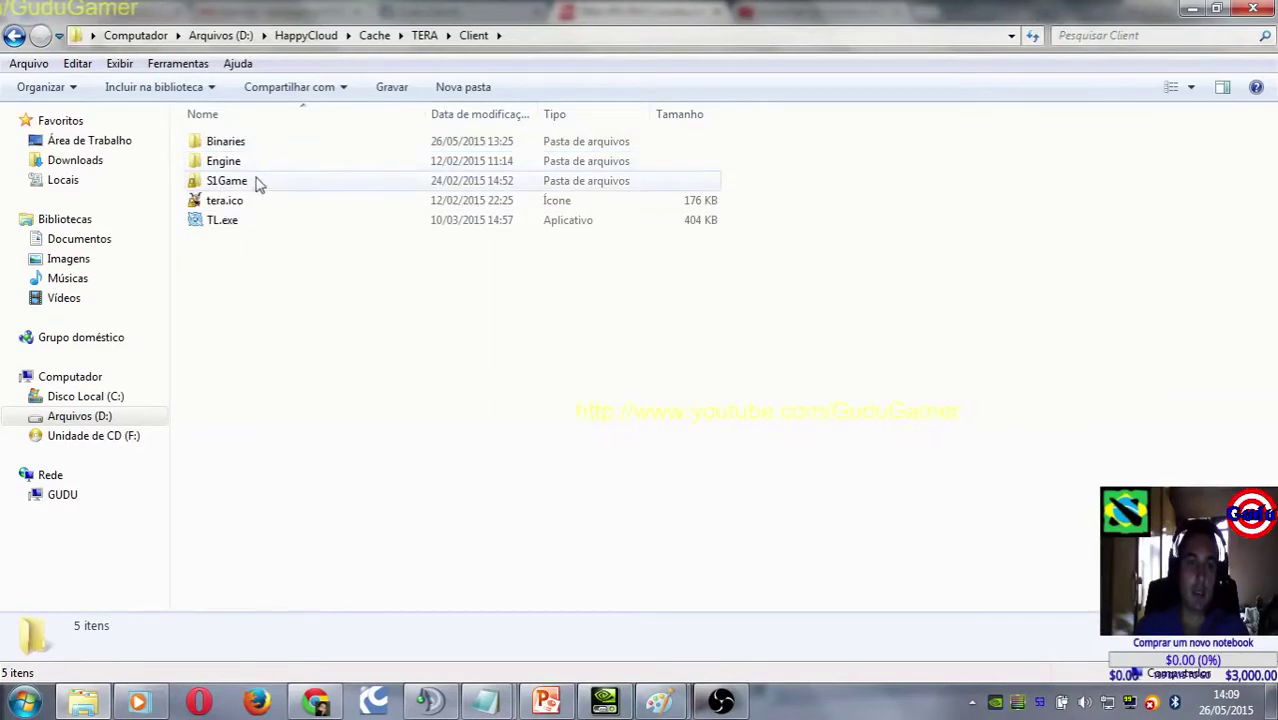
left_click(85, 699)
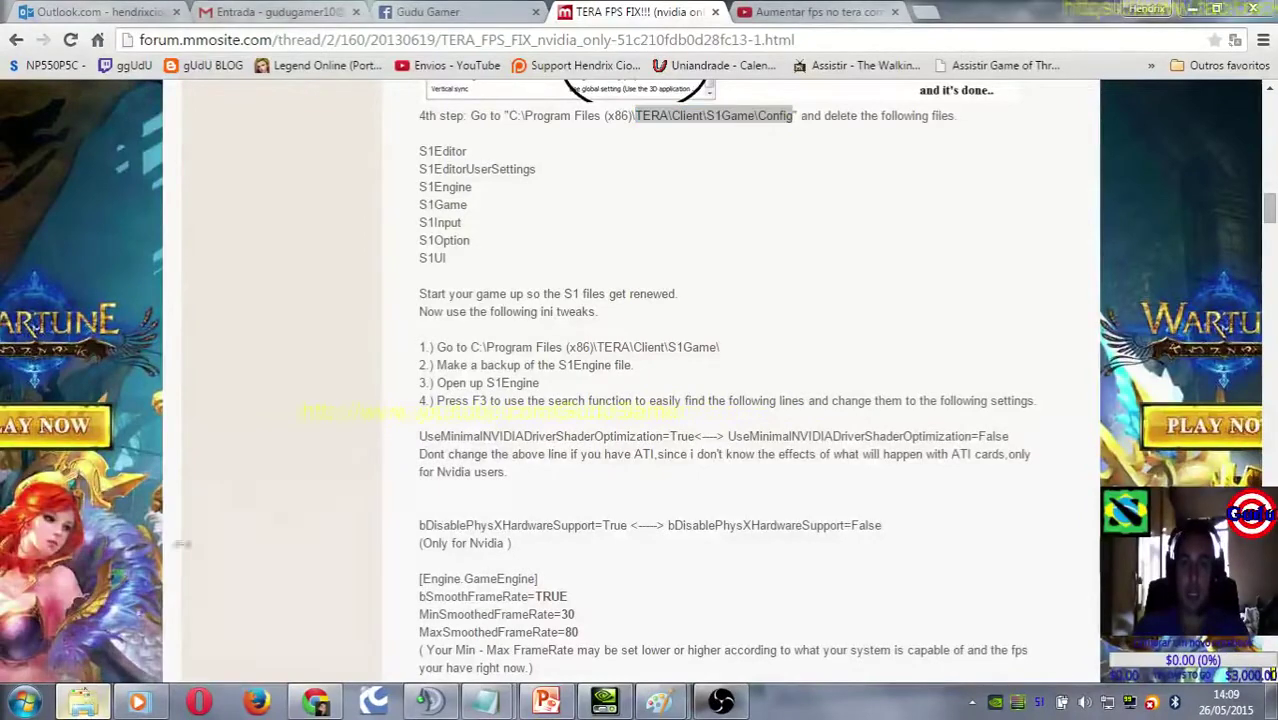
left_click(85, 699)
left_click(260, 182)
double_click(260, 182)
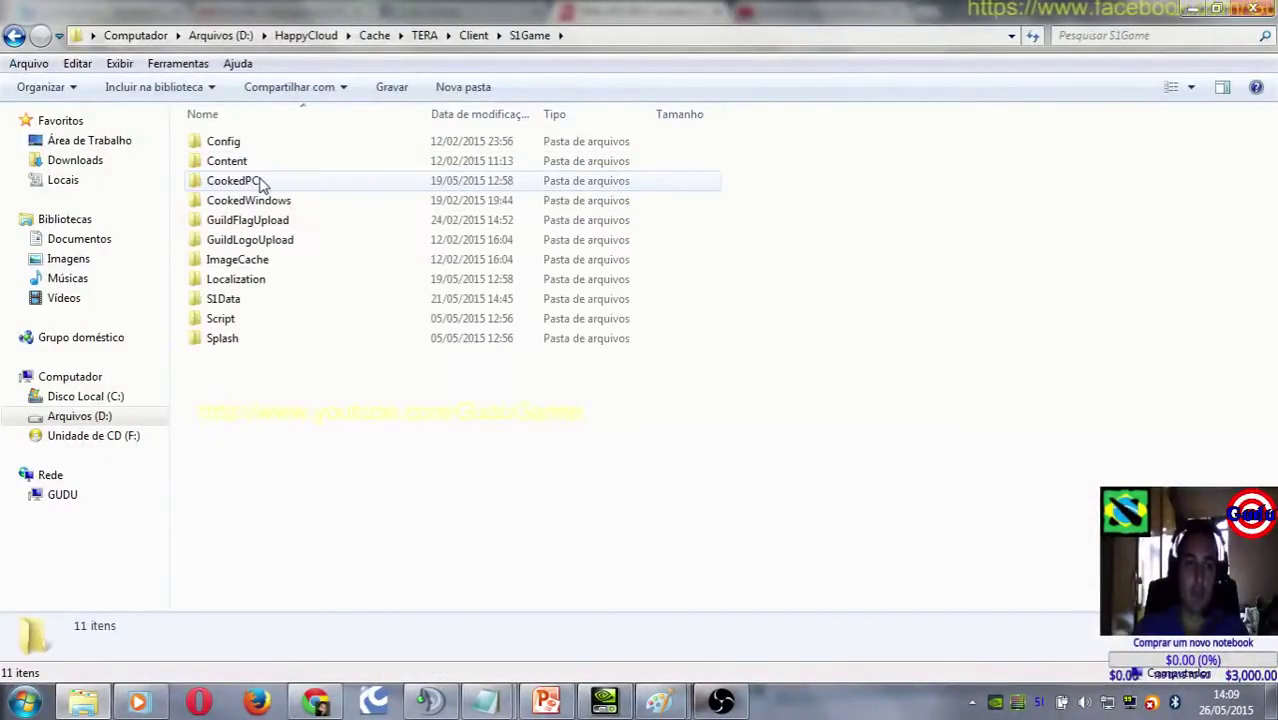
left_click(277, 148)
double_click(277, 148)
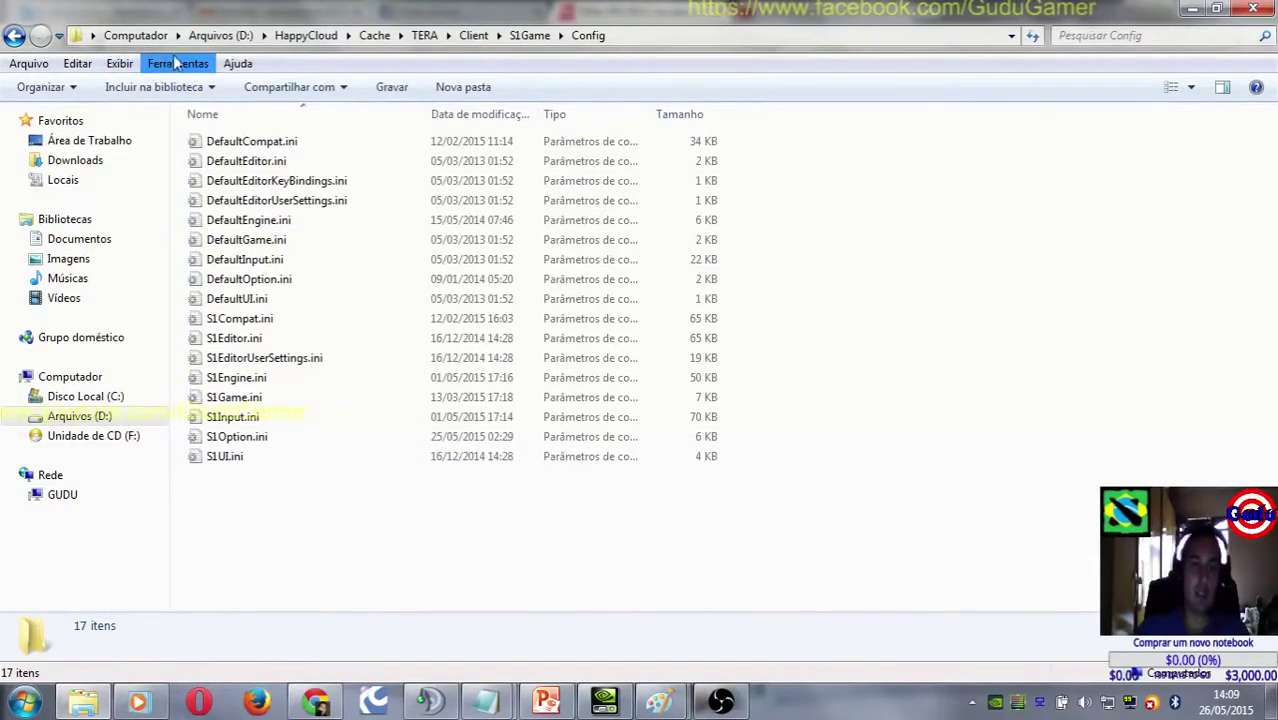
Step: Set the folder view options to show hidden files, folders and drives, and apply the setting
right_click(308, 66)
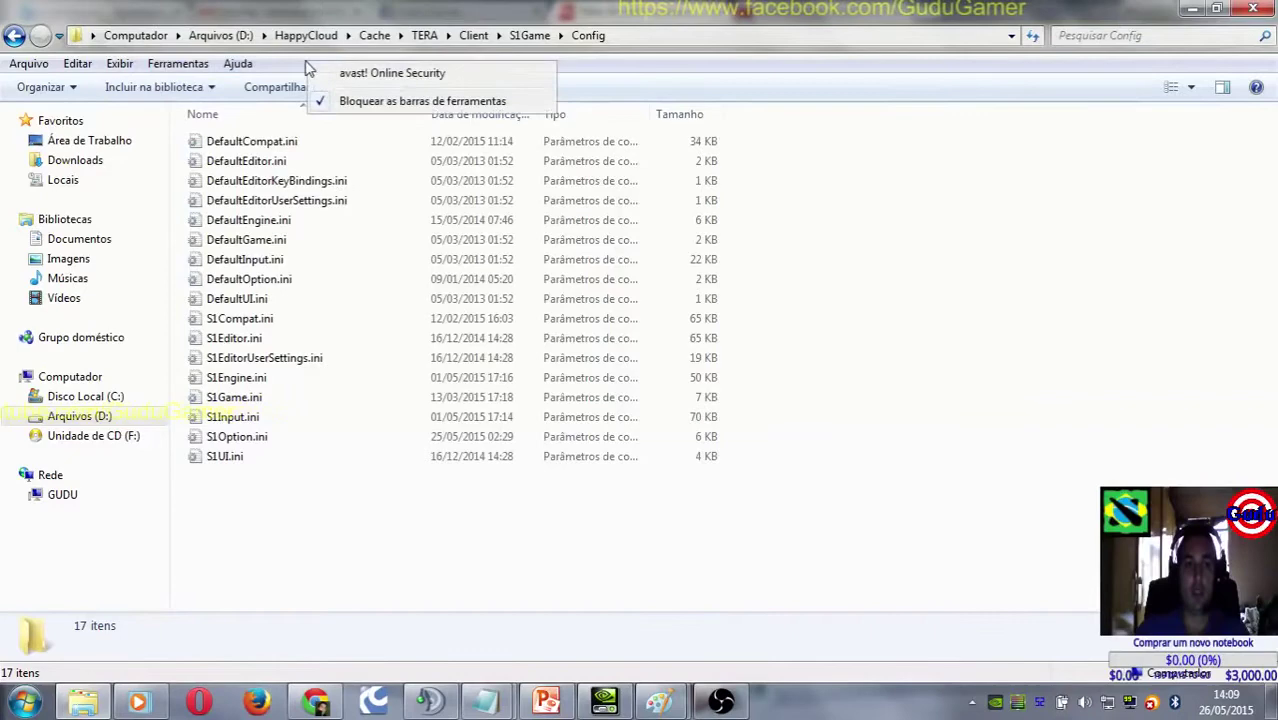
left_click(178, 63)
left_click(210, 156)
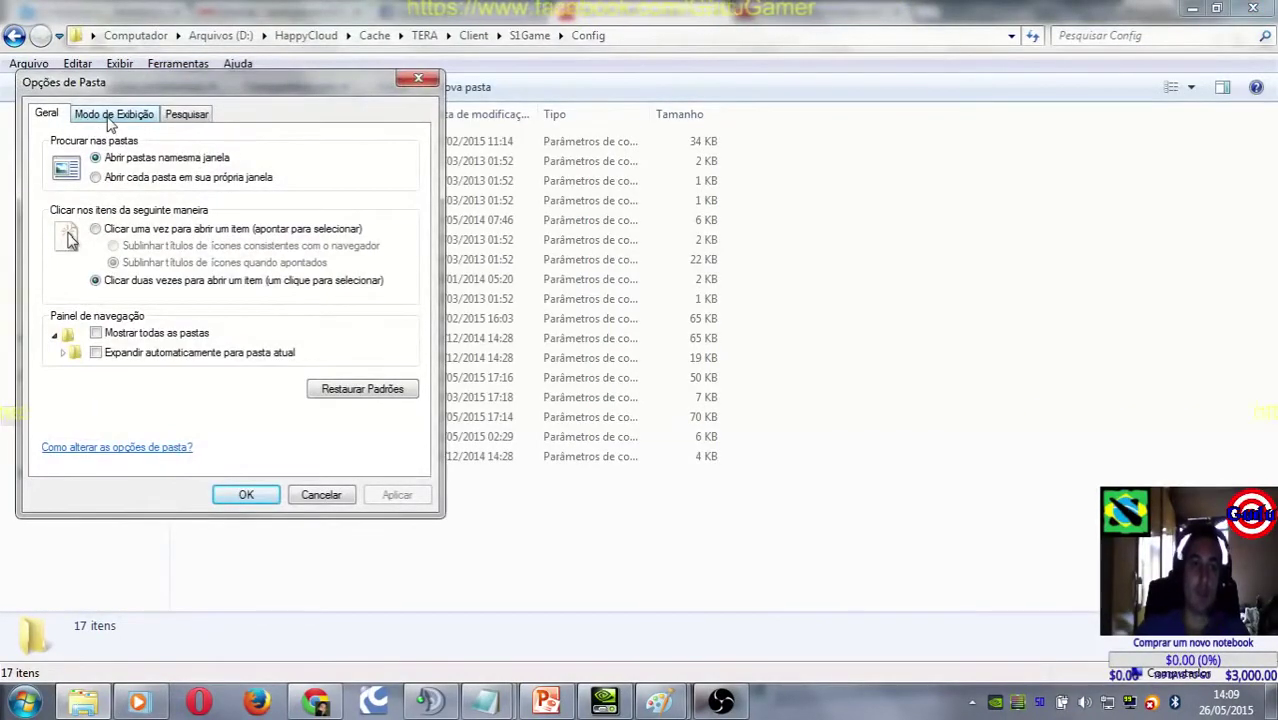
left_click(112, 116)
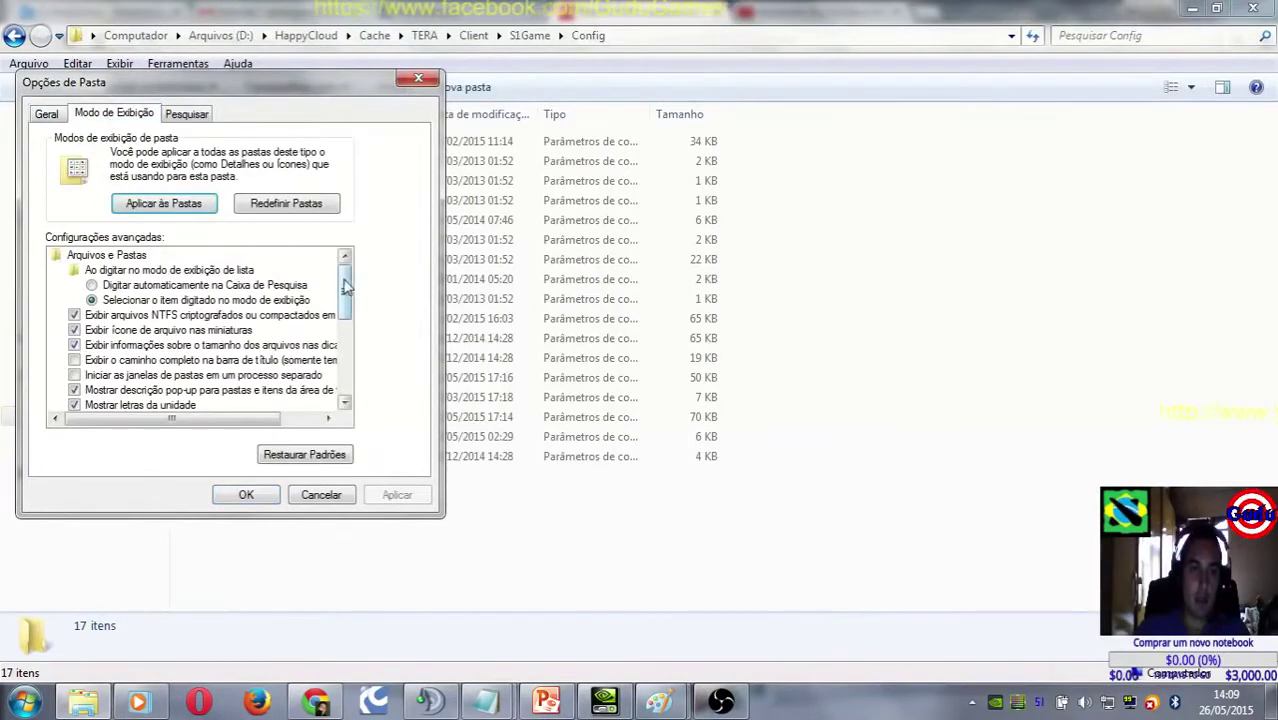
left_click_drag(345, 288, 345, 313)
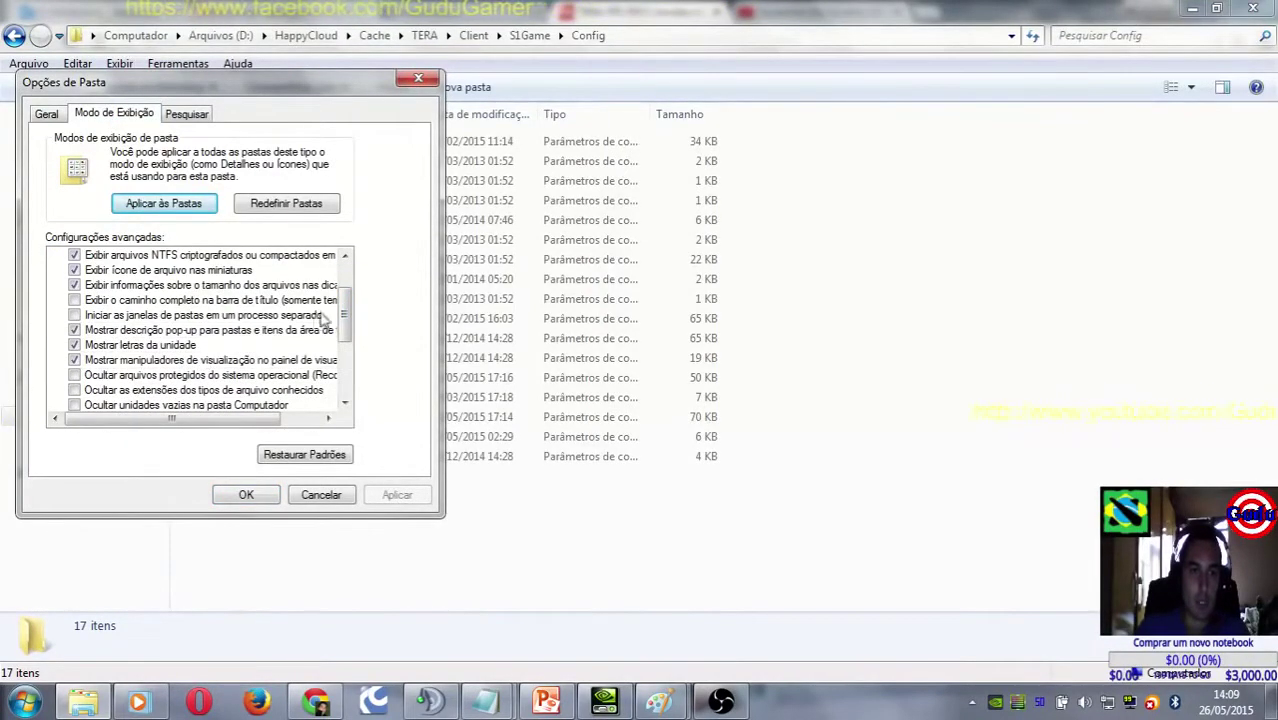
scroll(335, 315, "down", 3)
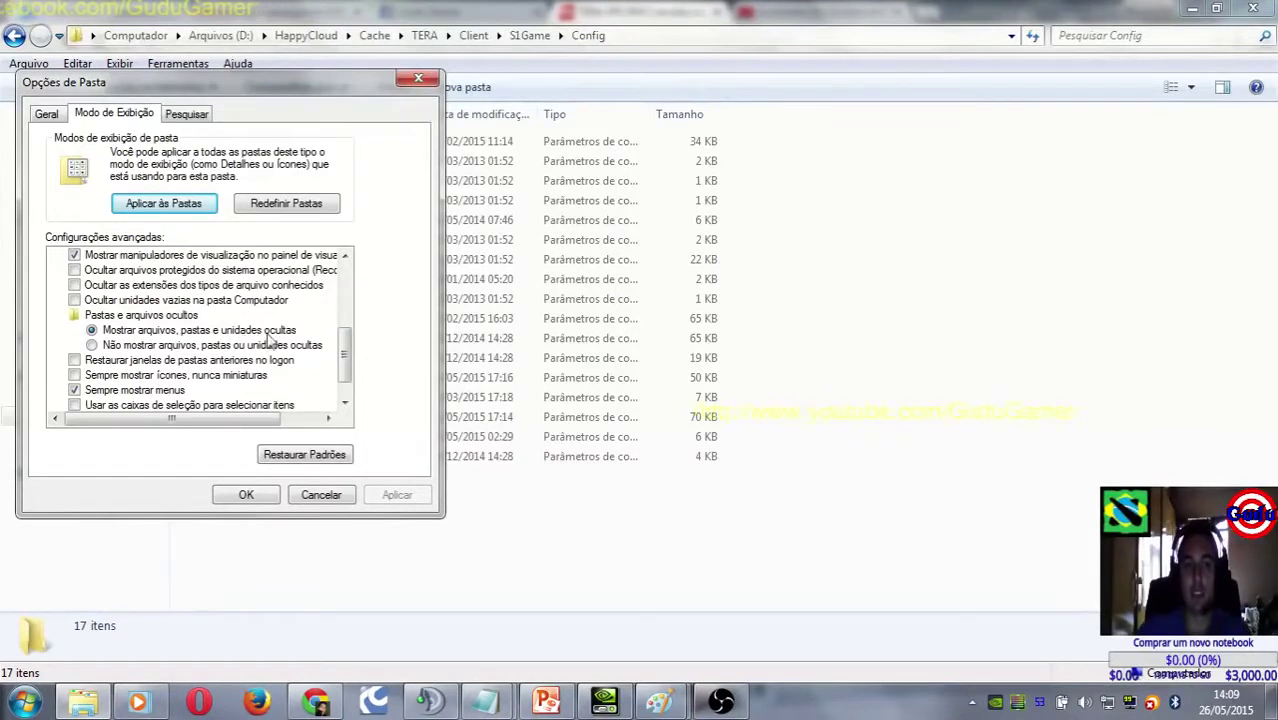
left_click(97, 347)
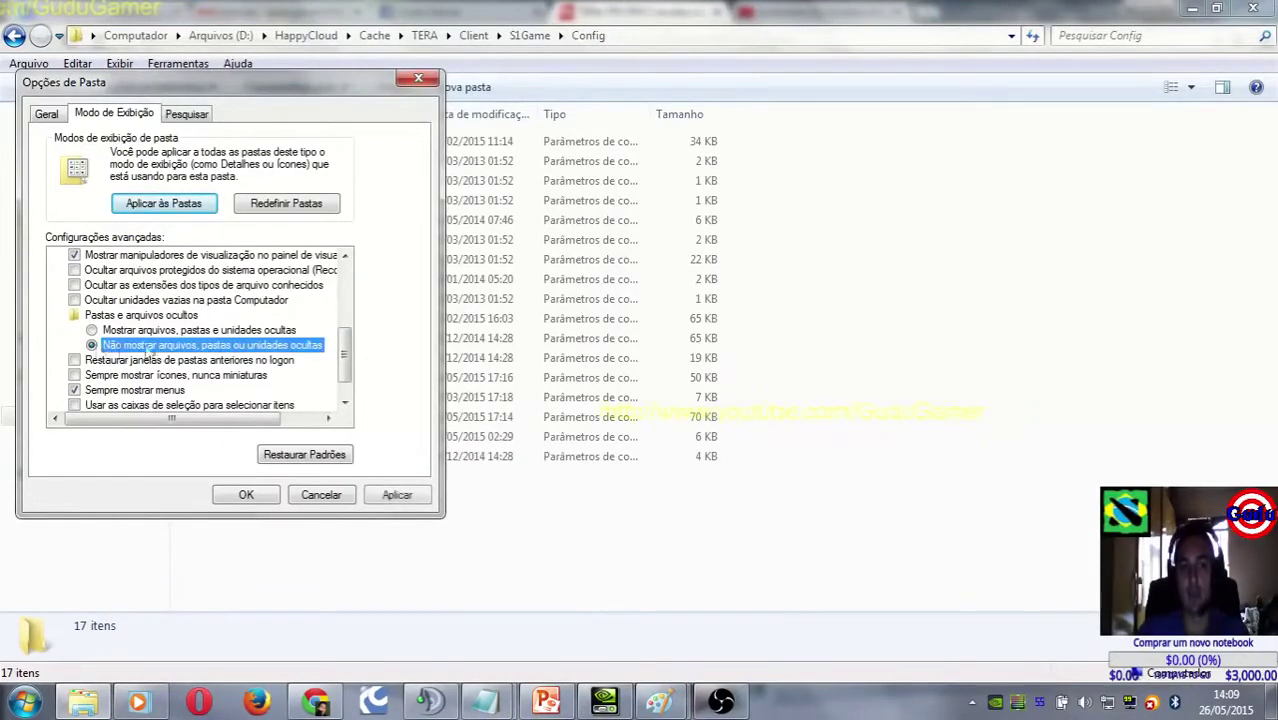
left_click(93, 333)
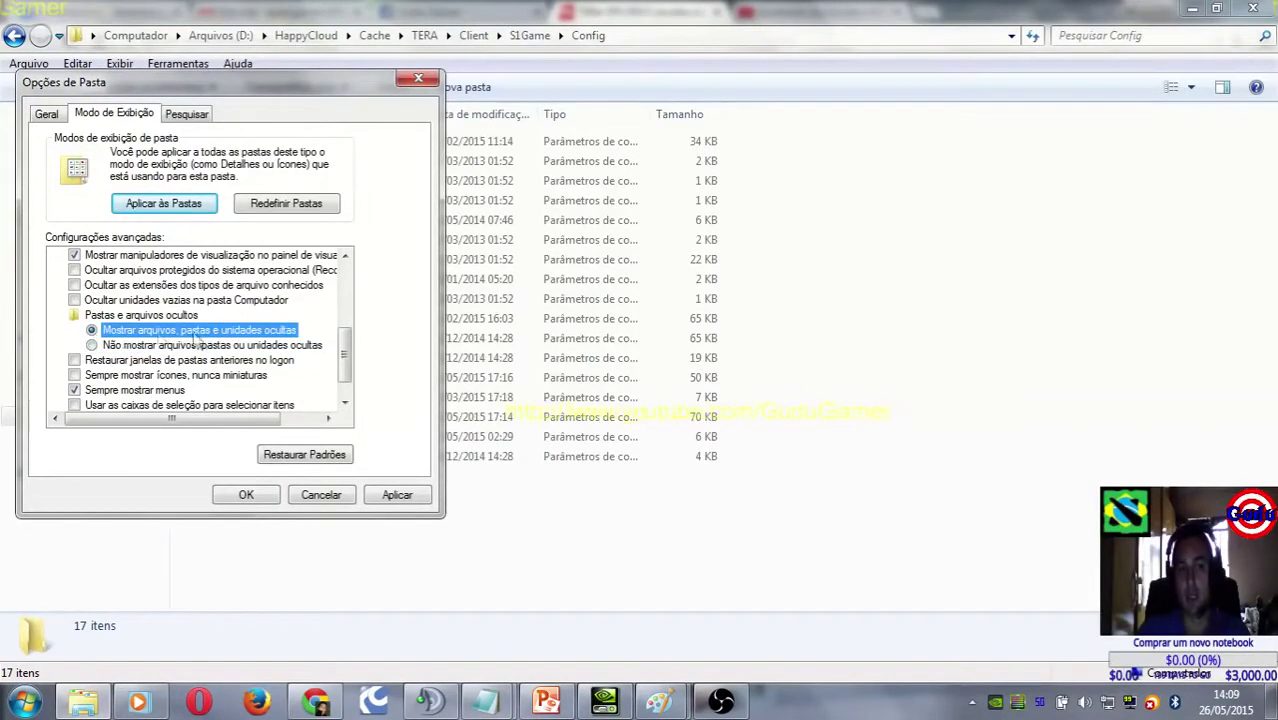
left_click(246, 495)
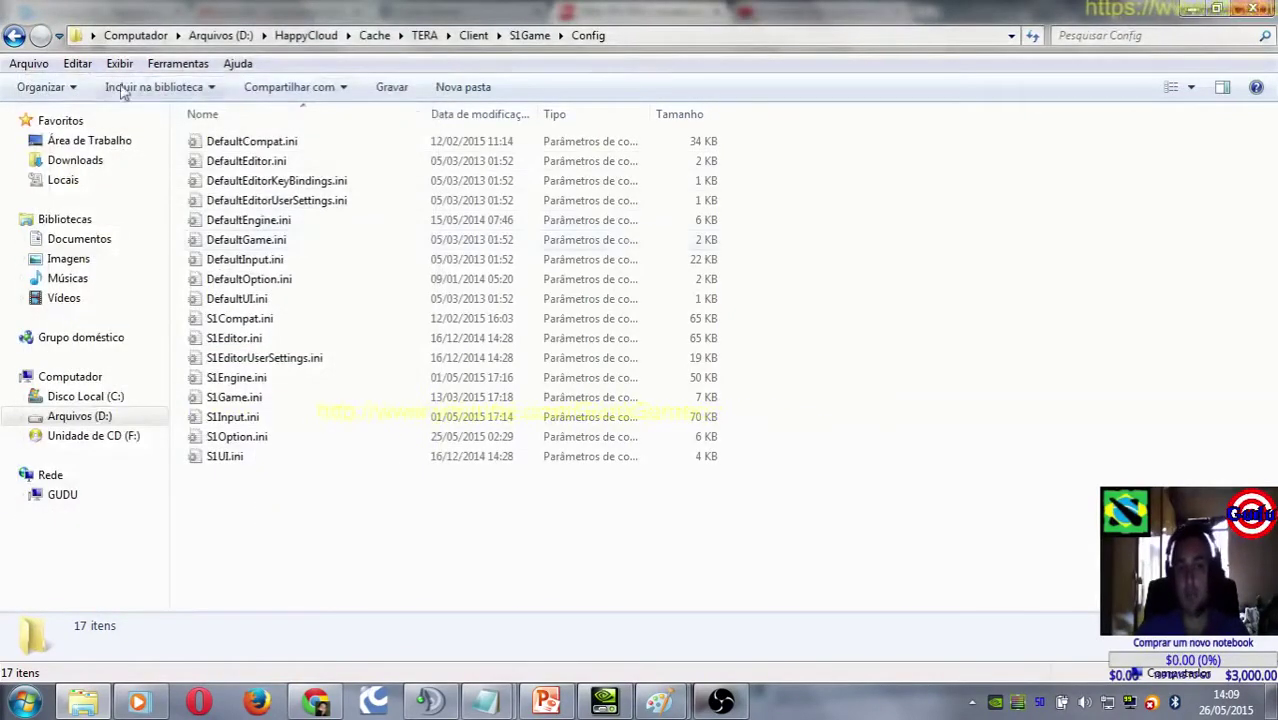
Step: Go back up to the TERA folder and reopen the Config folder through Client and S1Game
left_click(15, 36)
left_click(15, 36)
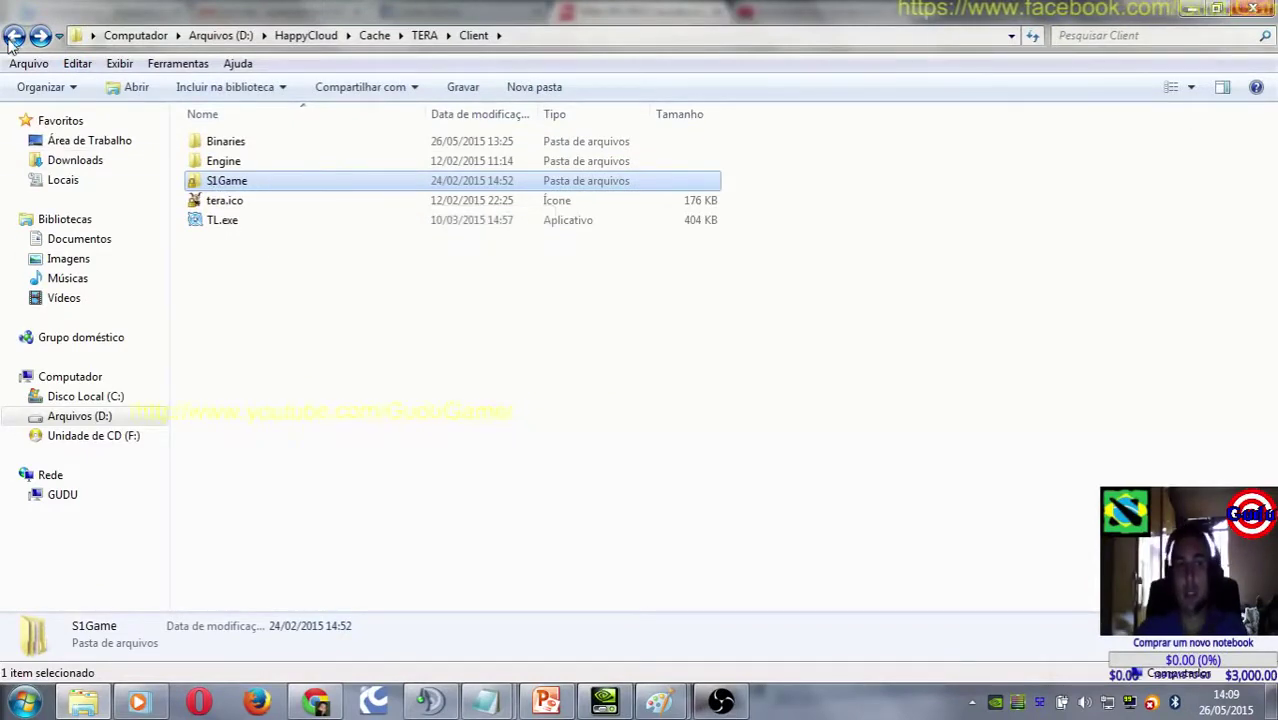
key("BackSpace")
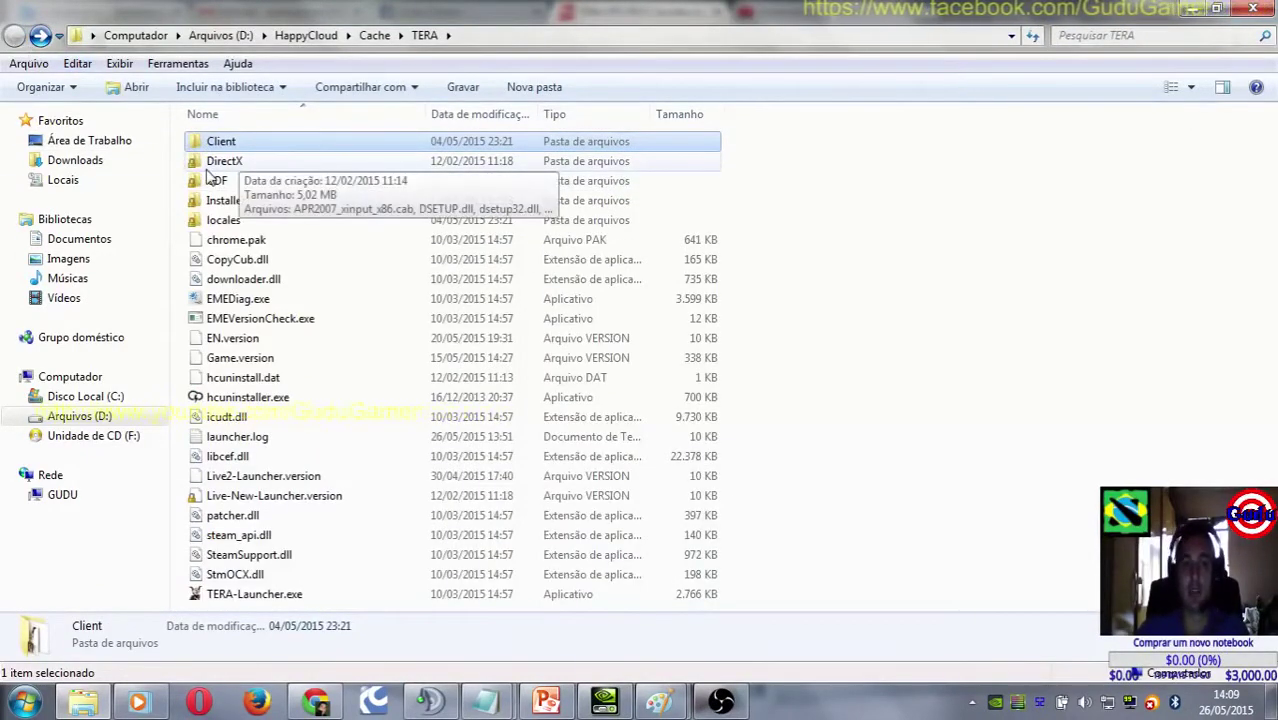
double_click(250, 147)
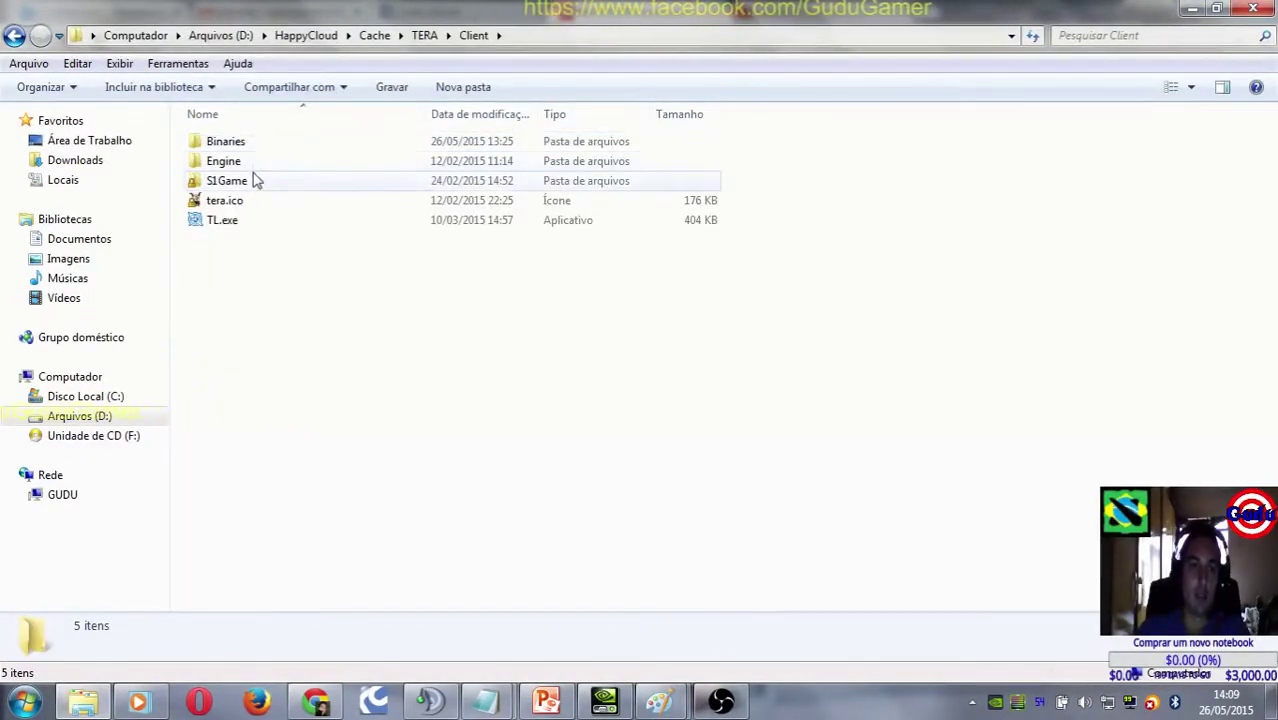
double_click(254, 180)
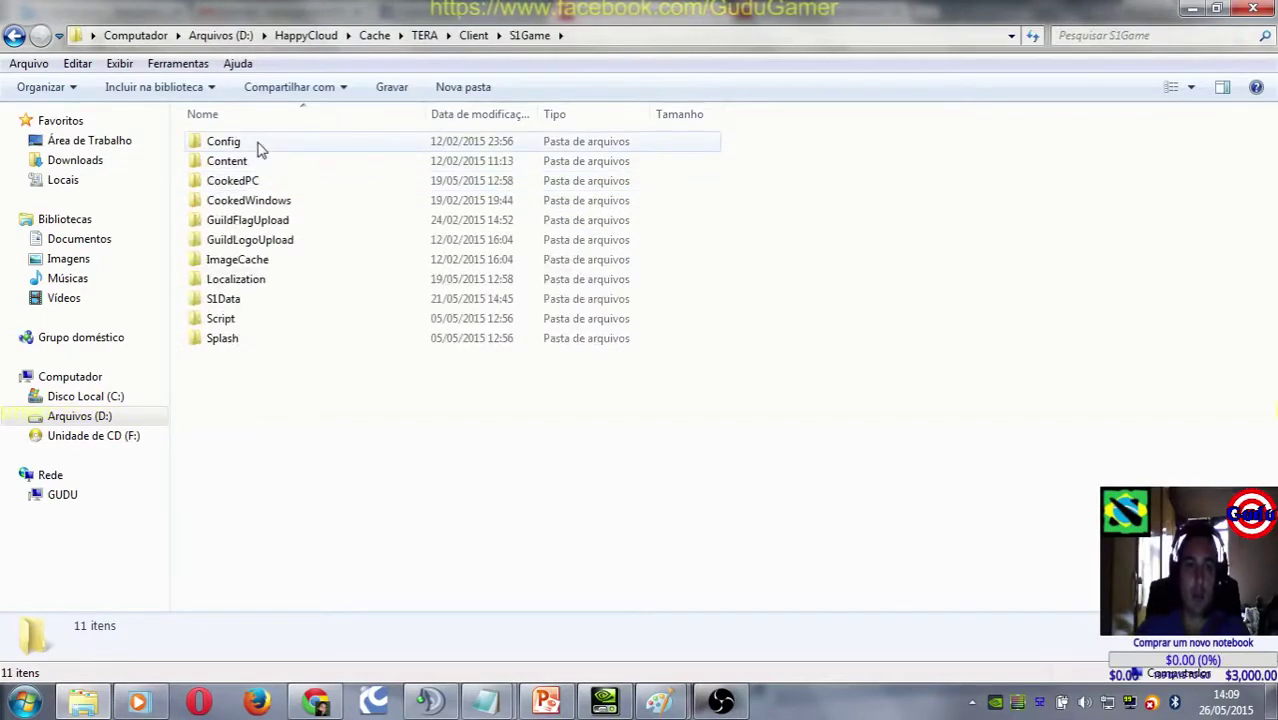
double_click(257, 145)
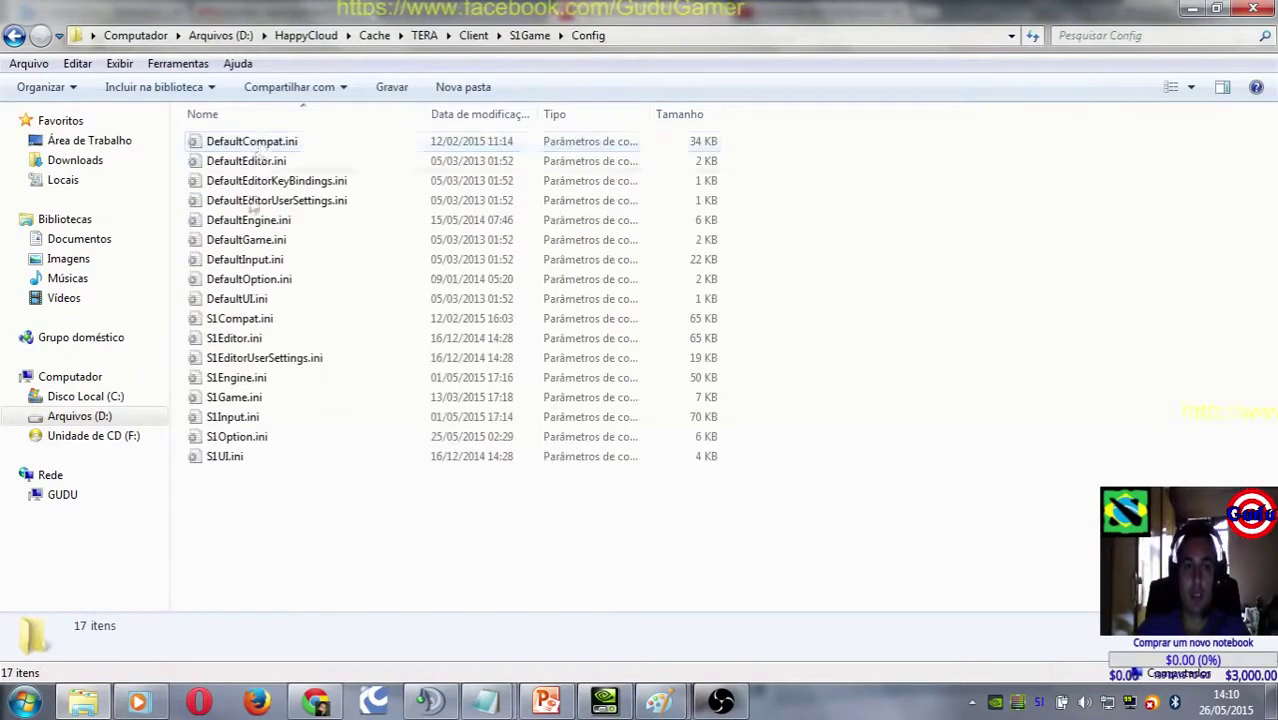
Step: Delete all S1 ini files in the Config folder, from S1Compat.ini through S1UI.ini, to the Recycle Bin
left_click(251, 320)
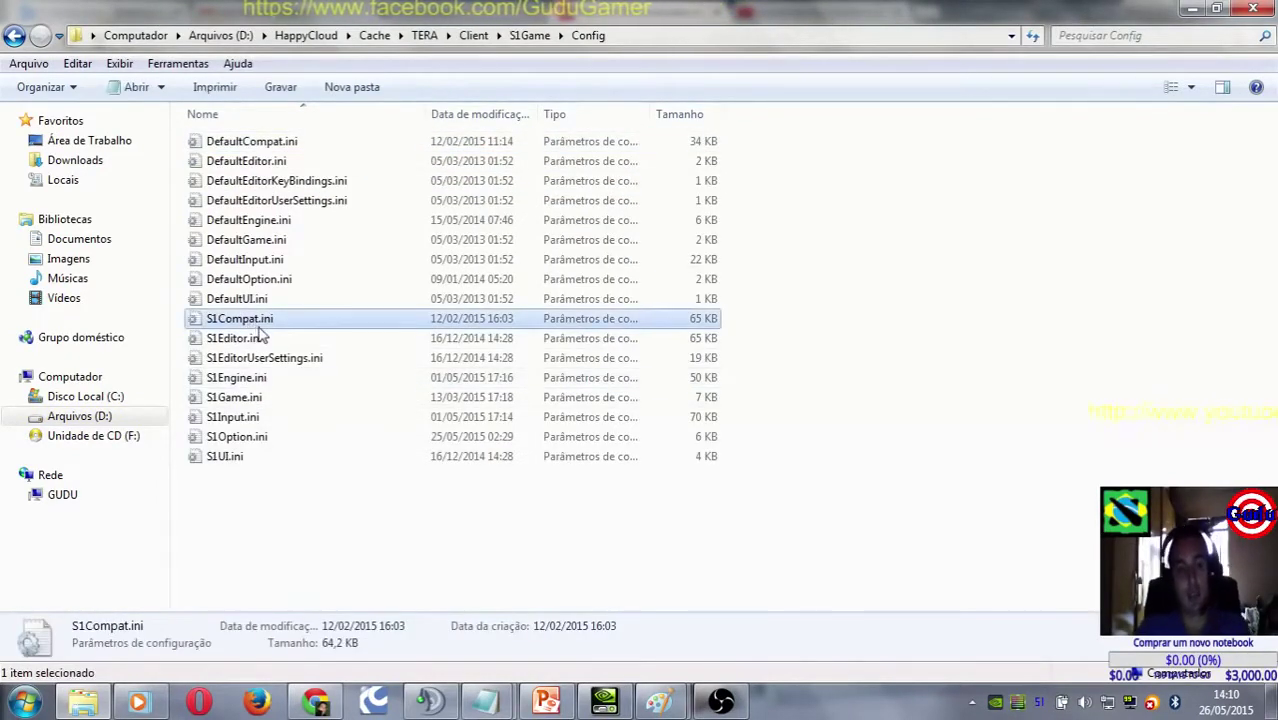
left_click(259, 460, "shift")
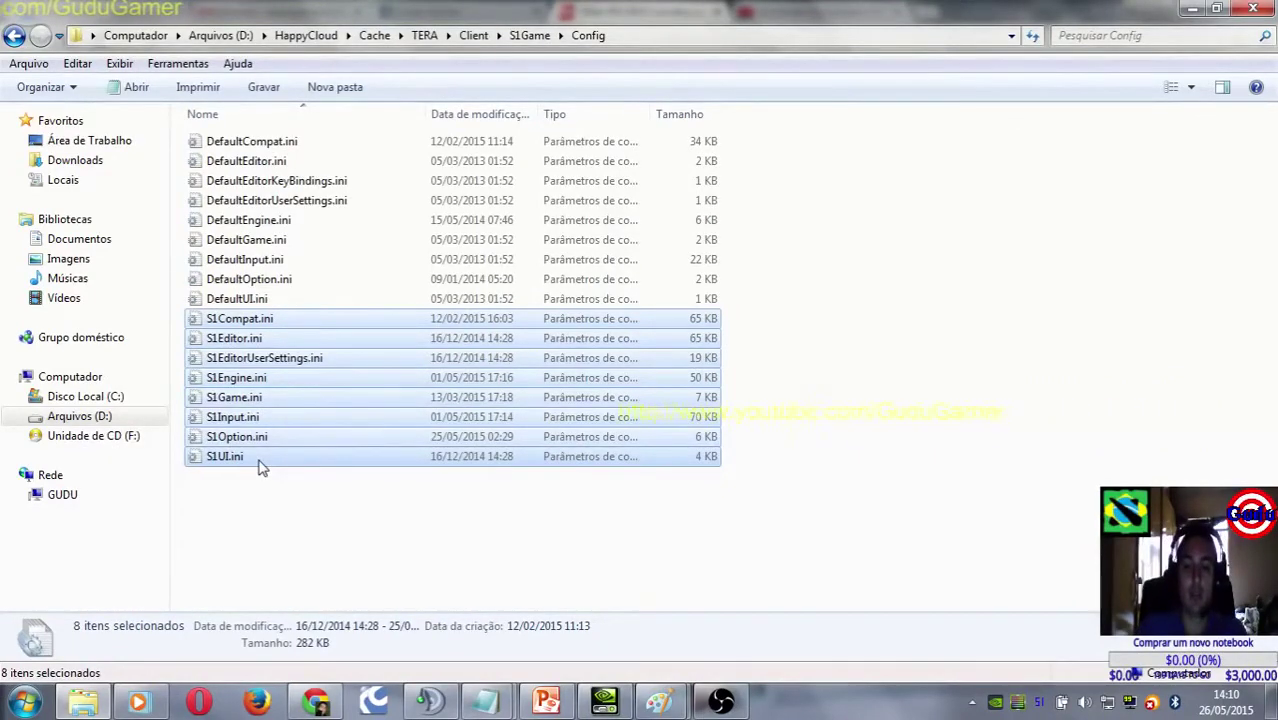
key("Delete")
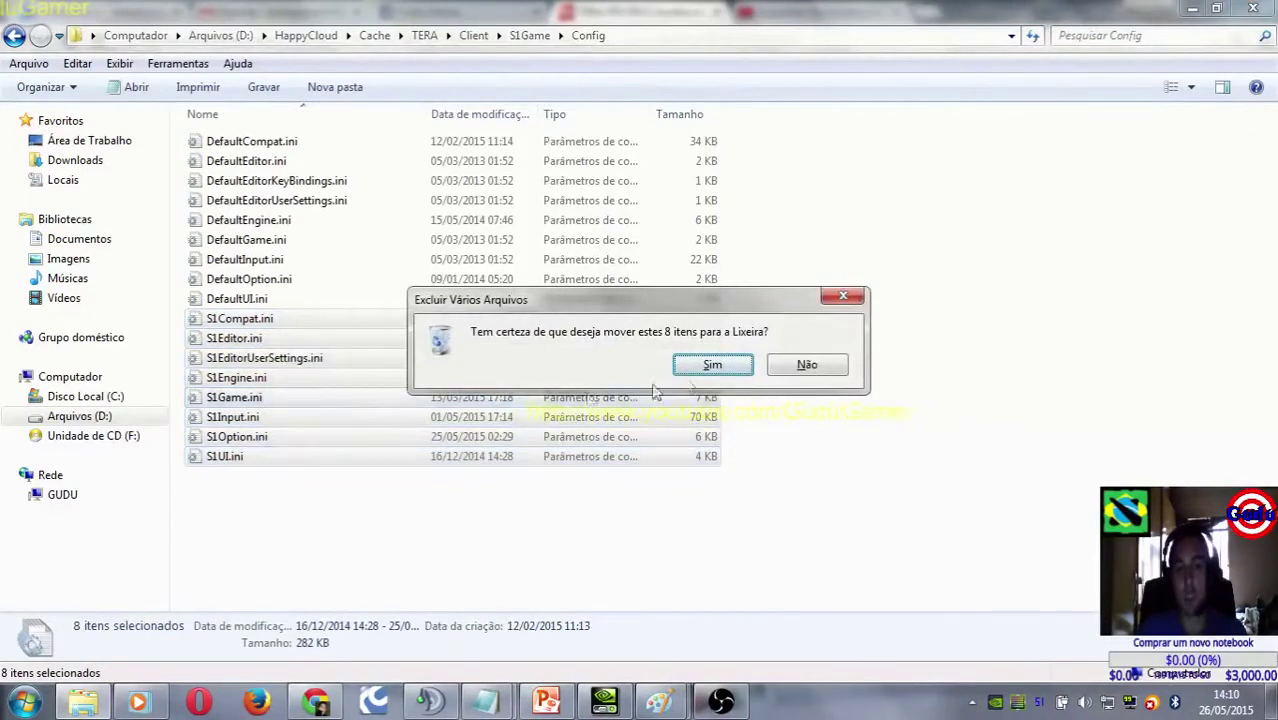
left_click(710, 366)
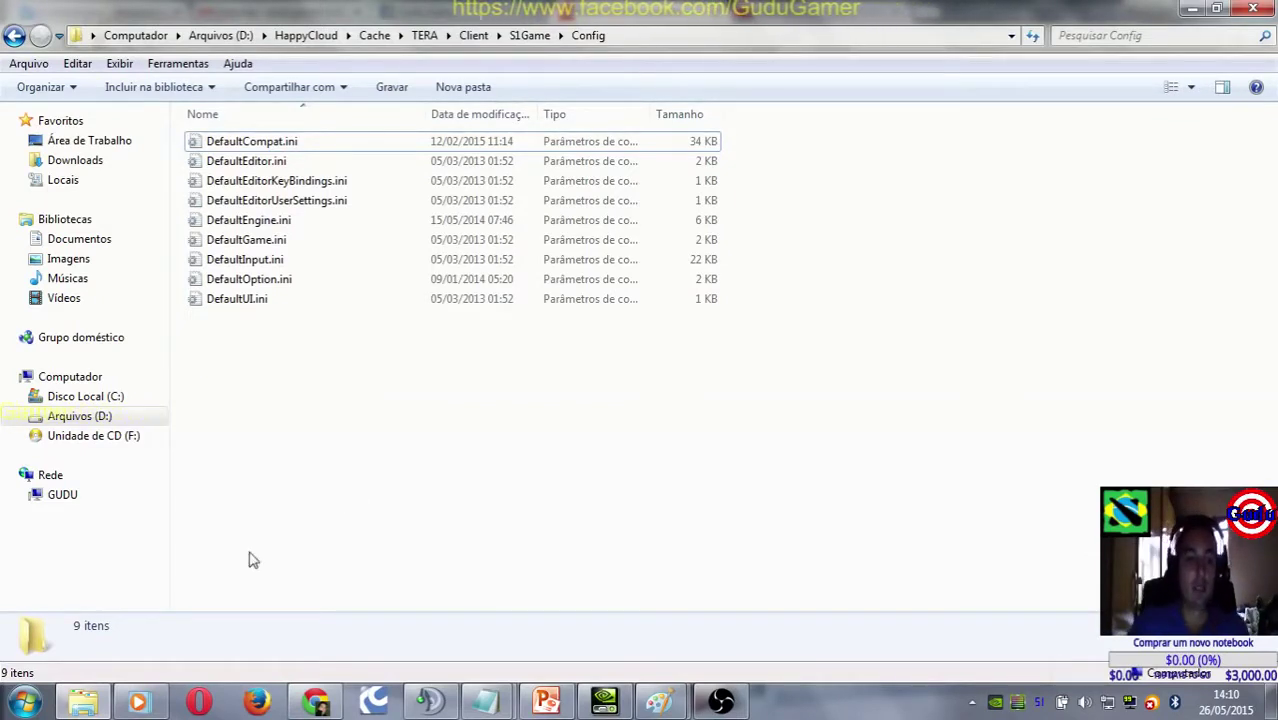
Step: Launch TERA, sign in with Facebook and start the game to regenerate the S1 files
left_click(22, 702)
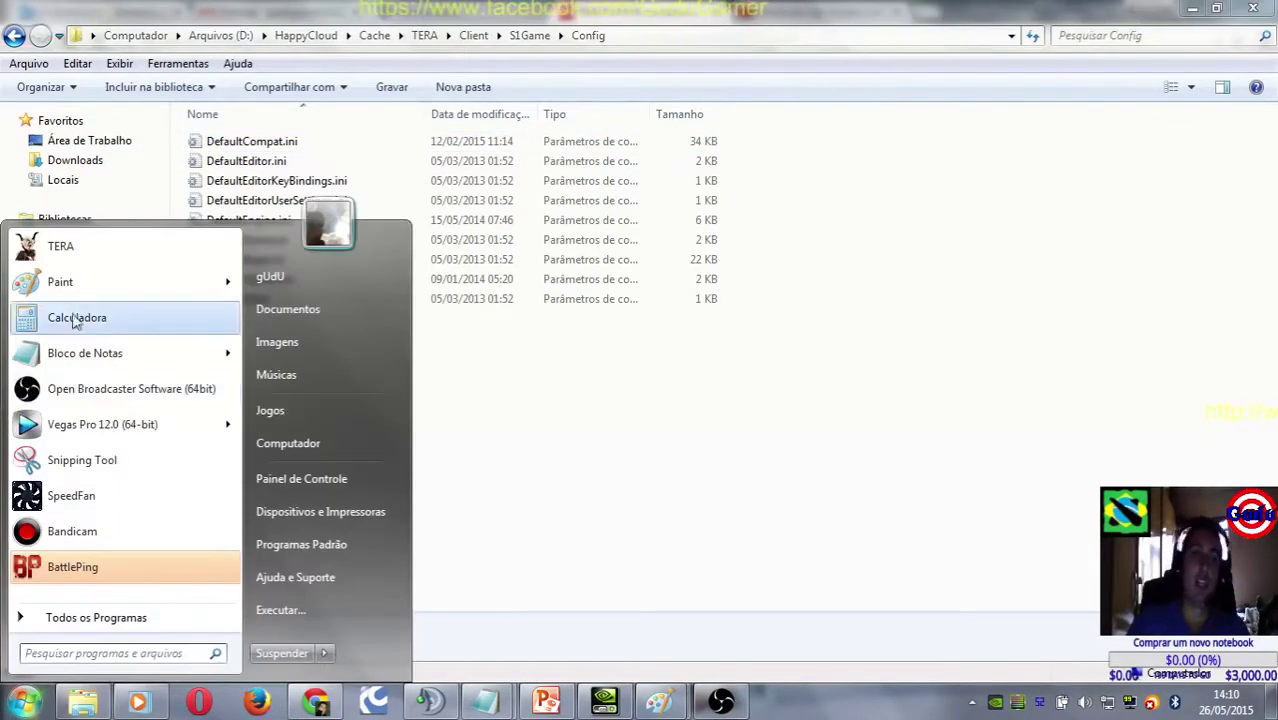
left_click(128, 265)
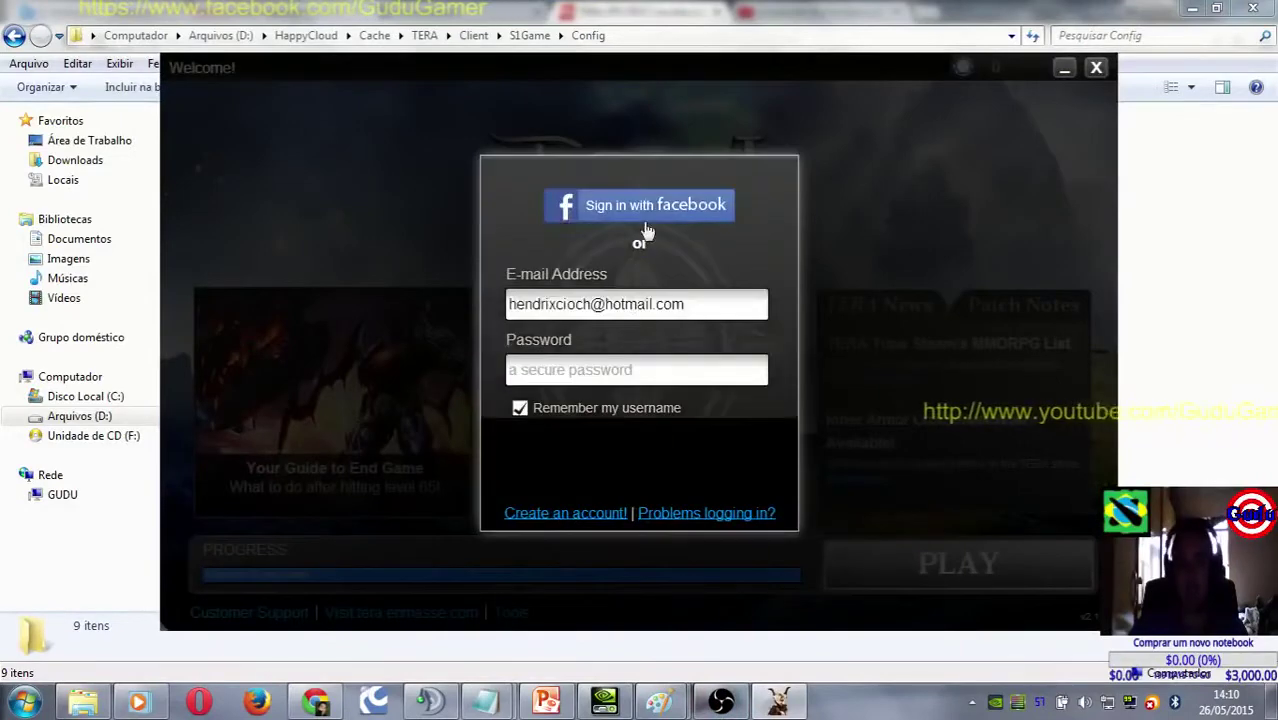
left_click(658, 210)
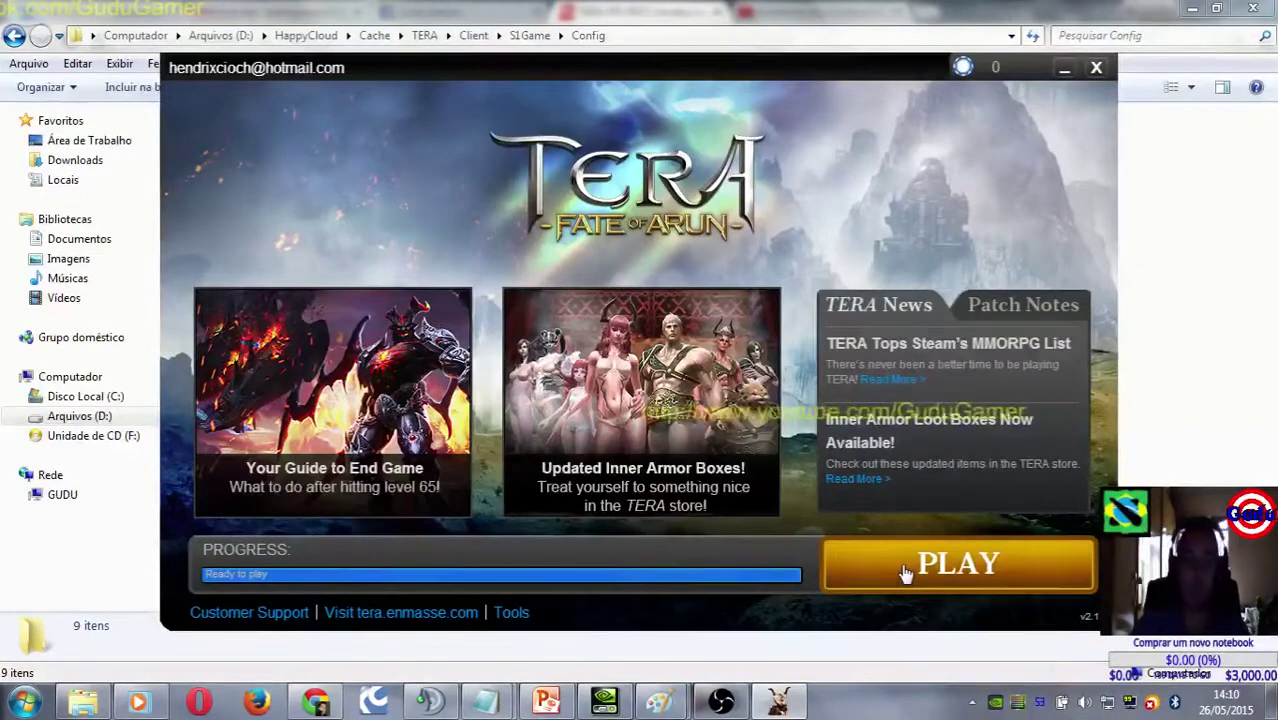
left_click(656, 12)
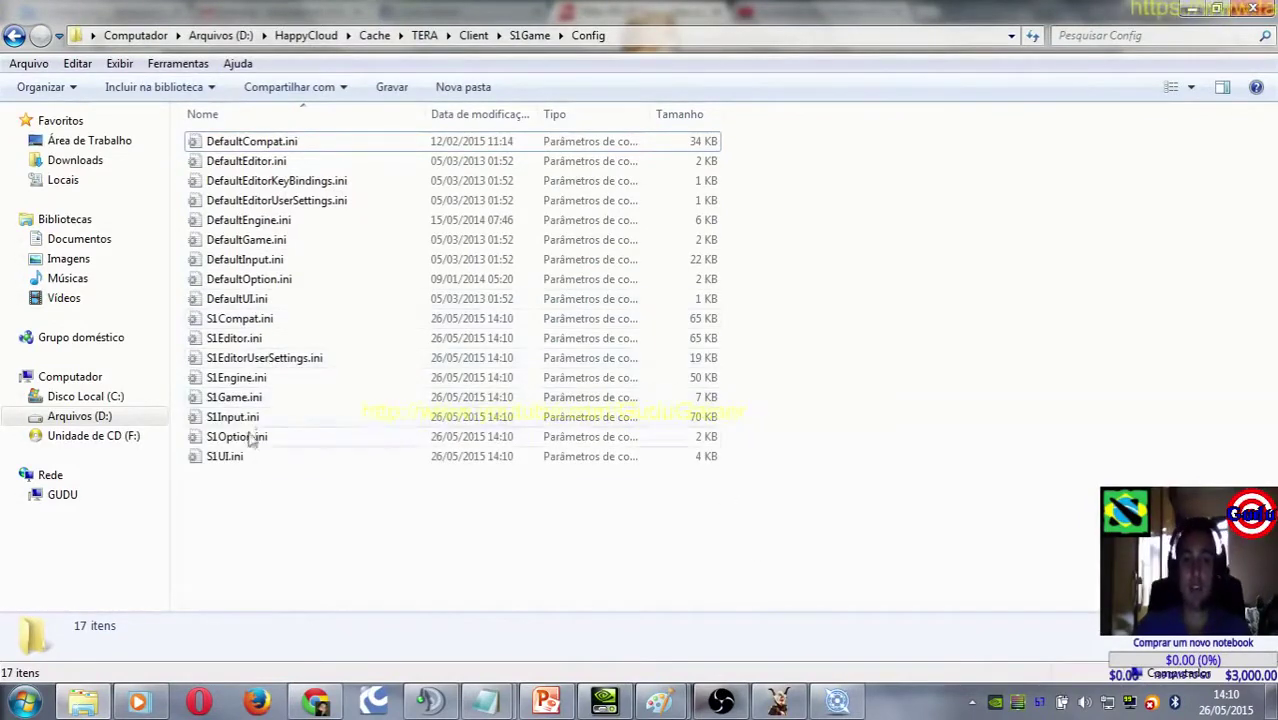
Step: Switch from the running game back to Windows Explorer and close the game window
mouse_move(855, 707)
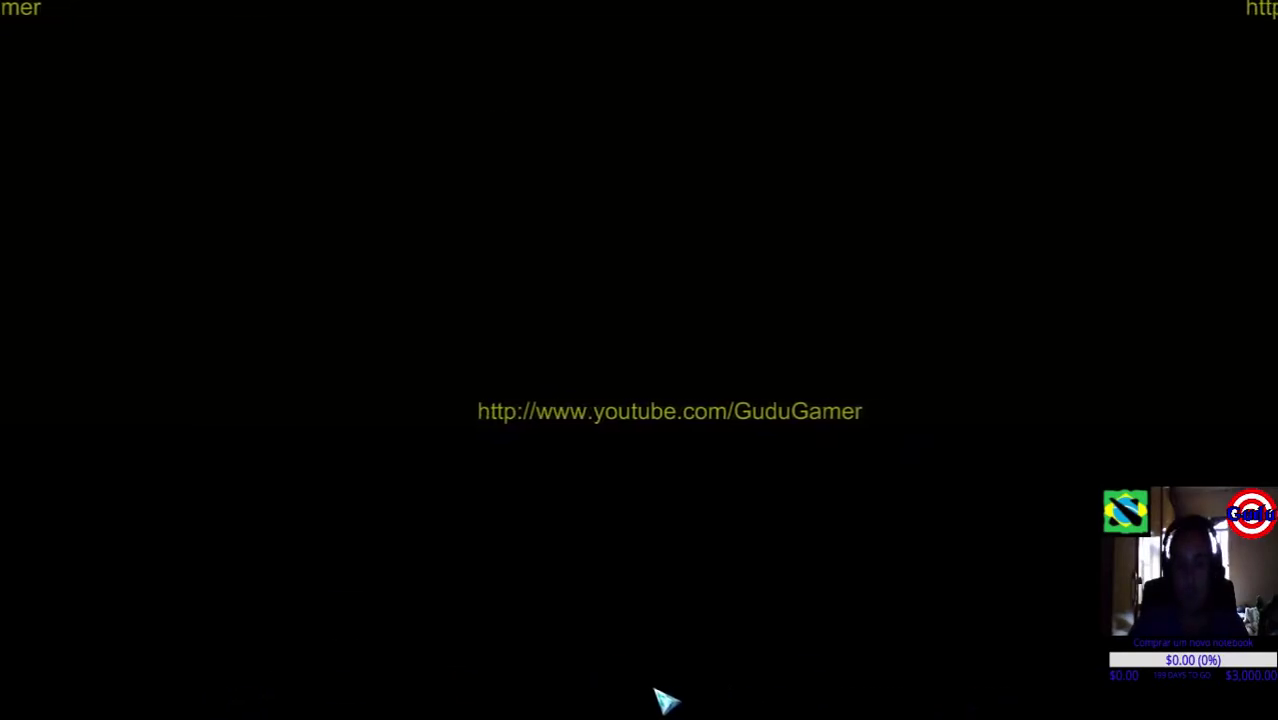
key("alt+Tab")
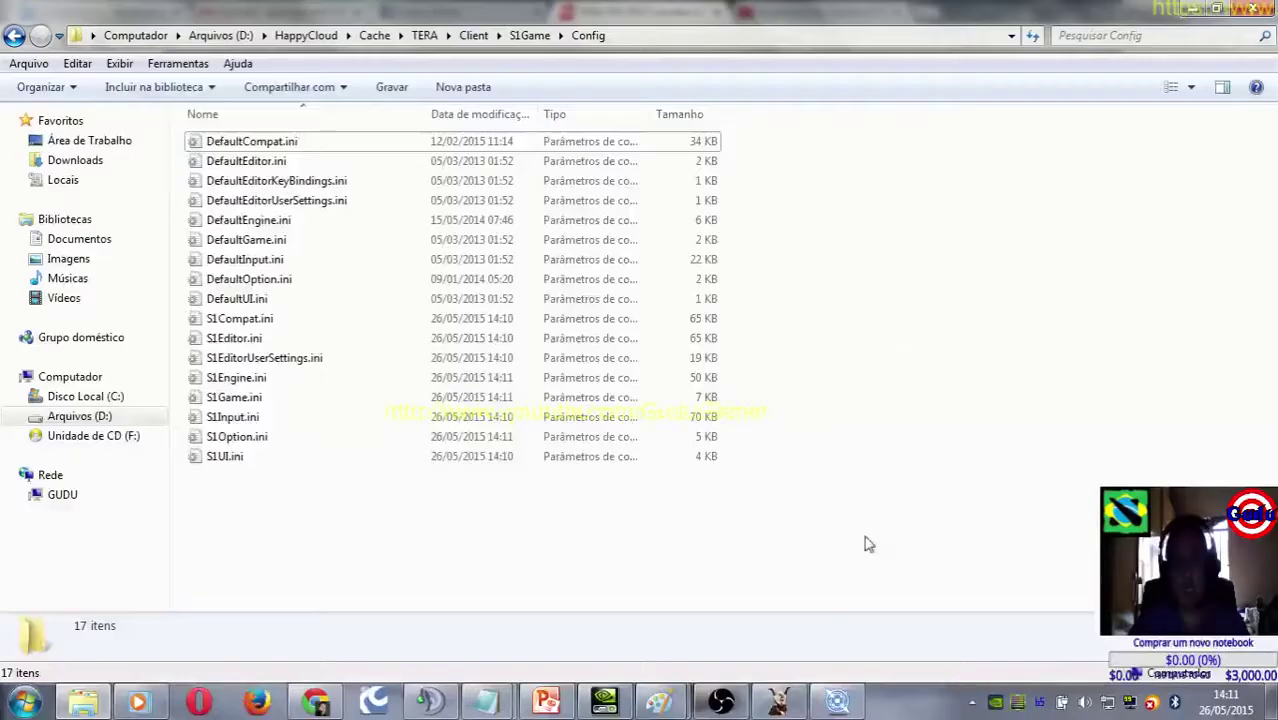
right_click(842, 708)
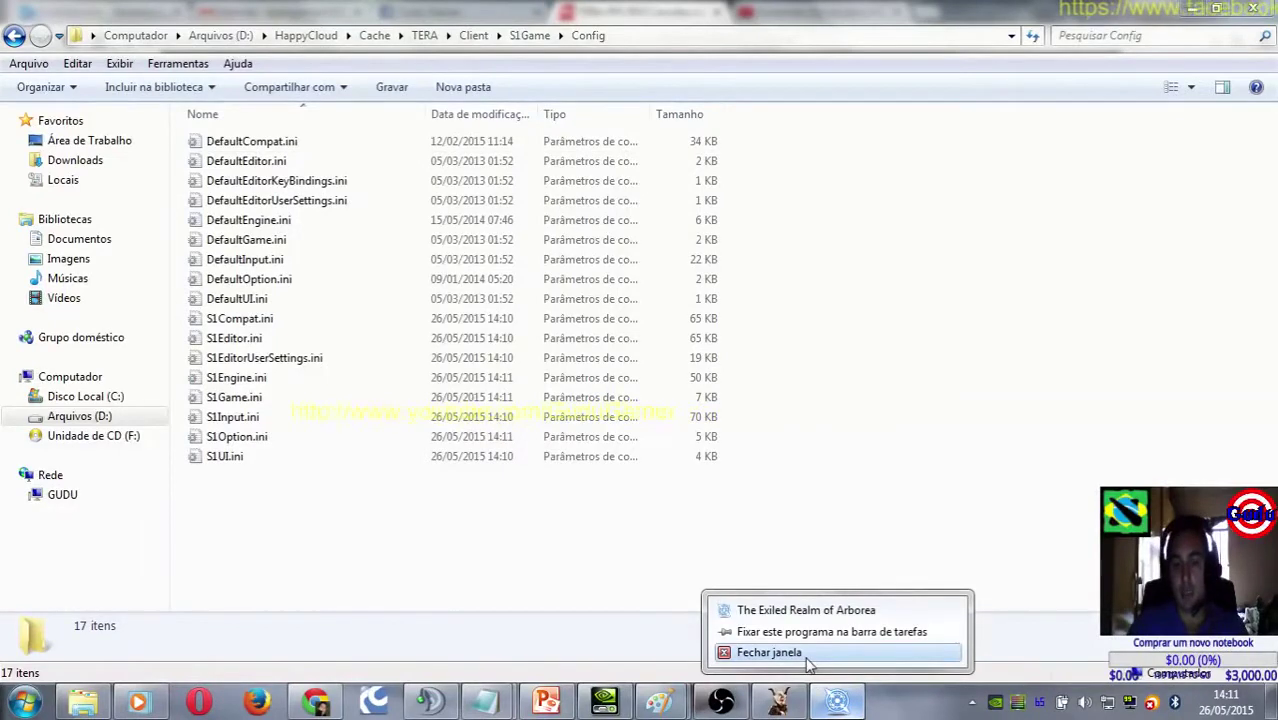
left_click(807, 659)
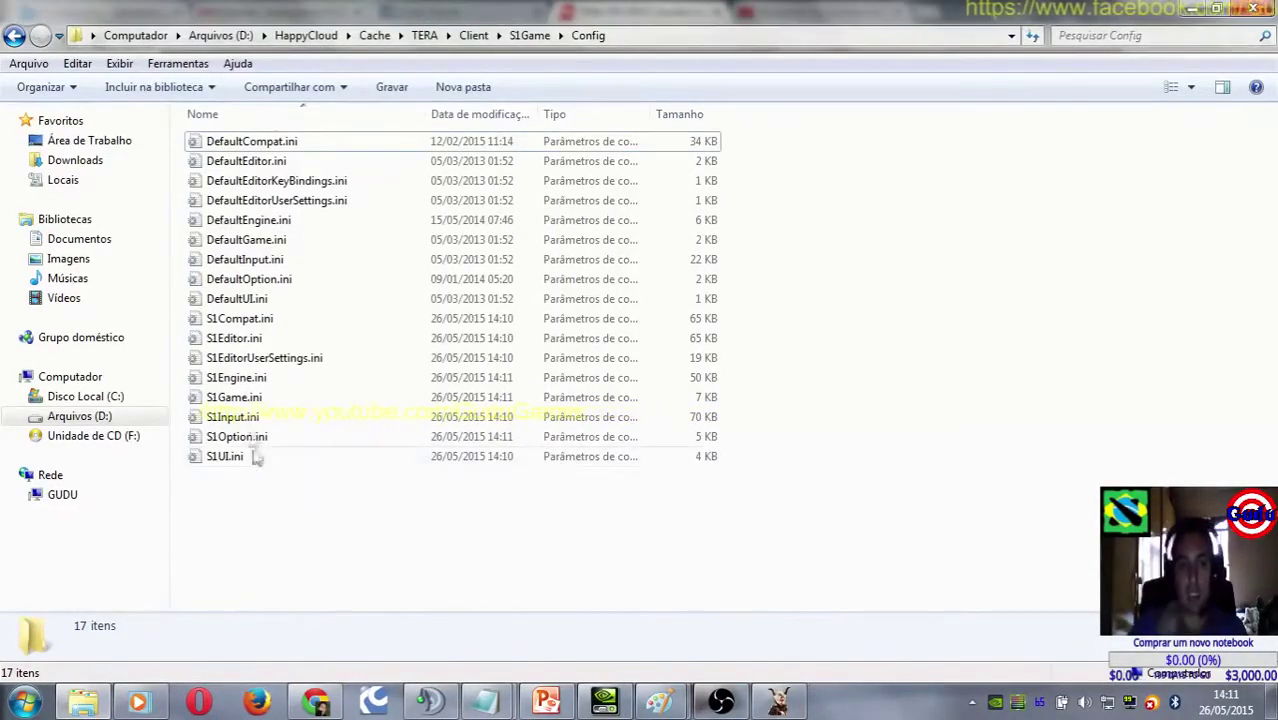
Step: Highlight the S1 files from S1Compat.ini through S1UI.ini to check the regenerated set, and clear the selection
left_click(252, 316)
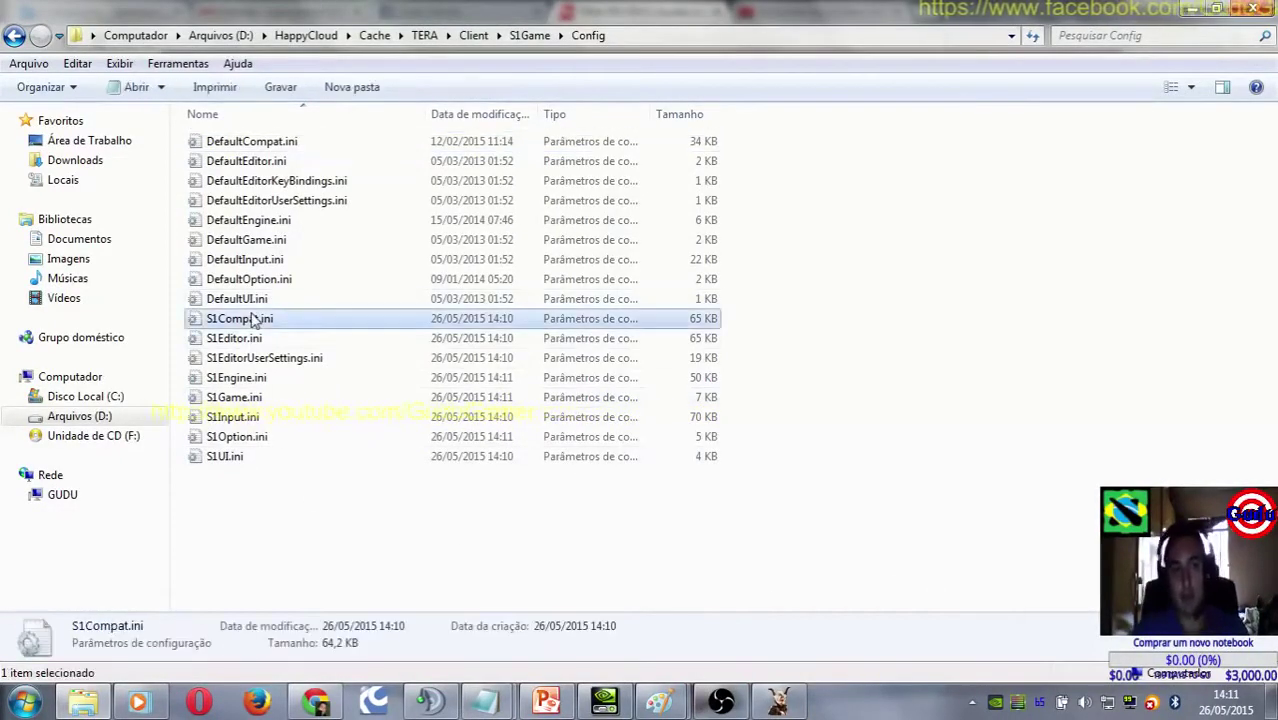
left_click(268, 460, "shift")
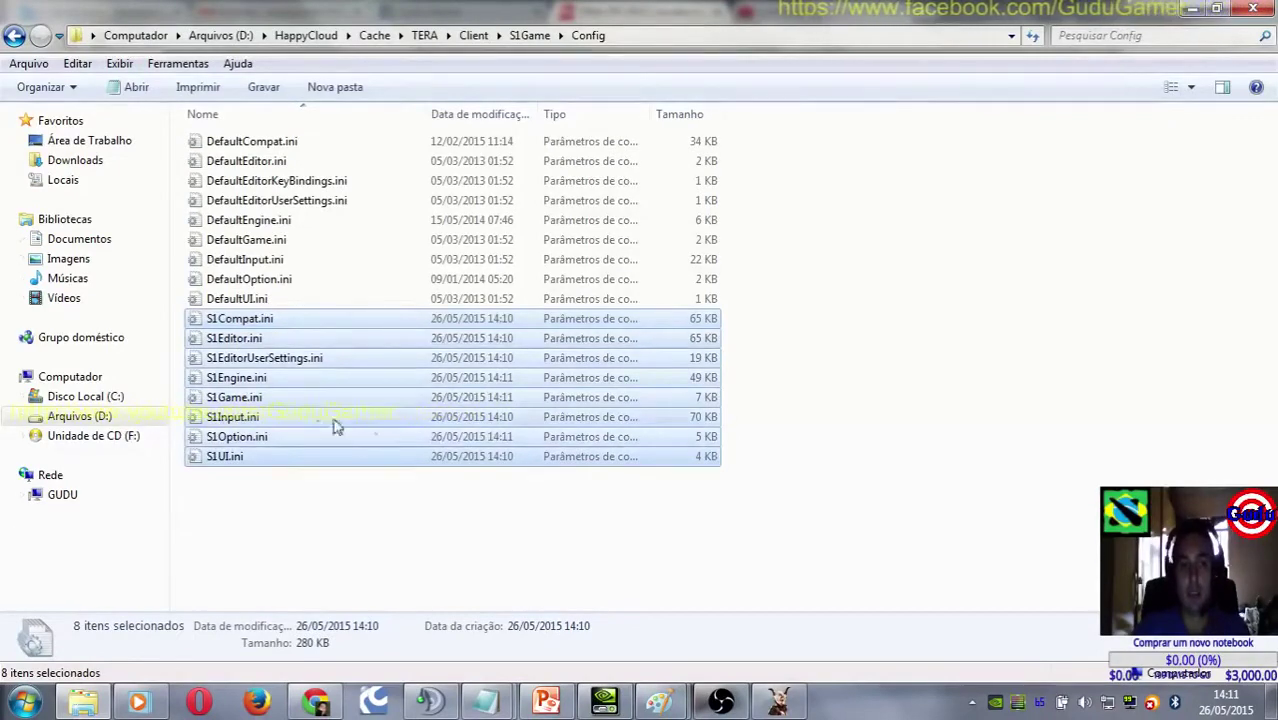
left_click(360, 545)
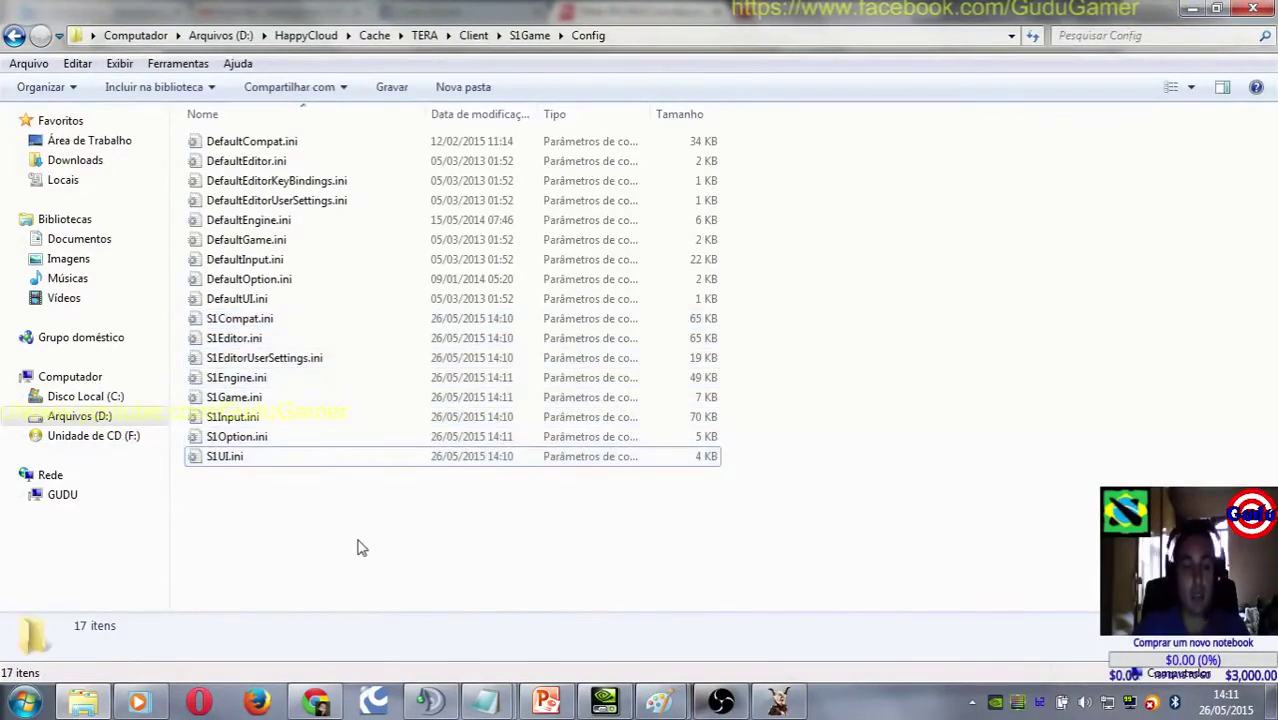
Step: Check the guide's ini tweak instructions in the browser, and open S1Engine.ini from the Config folder in Notepad
left_click(316, 700)
scroll(517, 457, "down", 3)
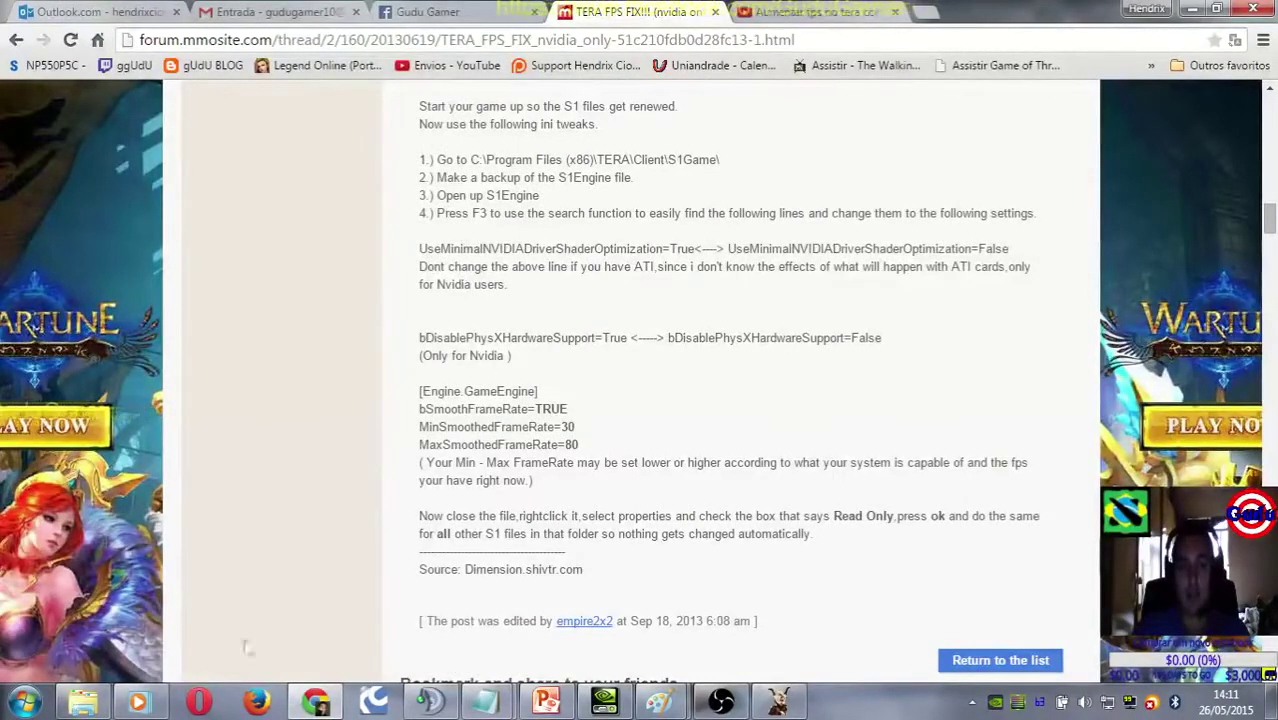
left_click(85, 704)
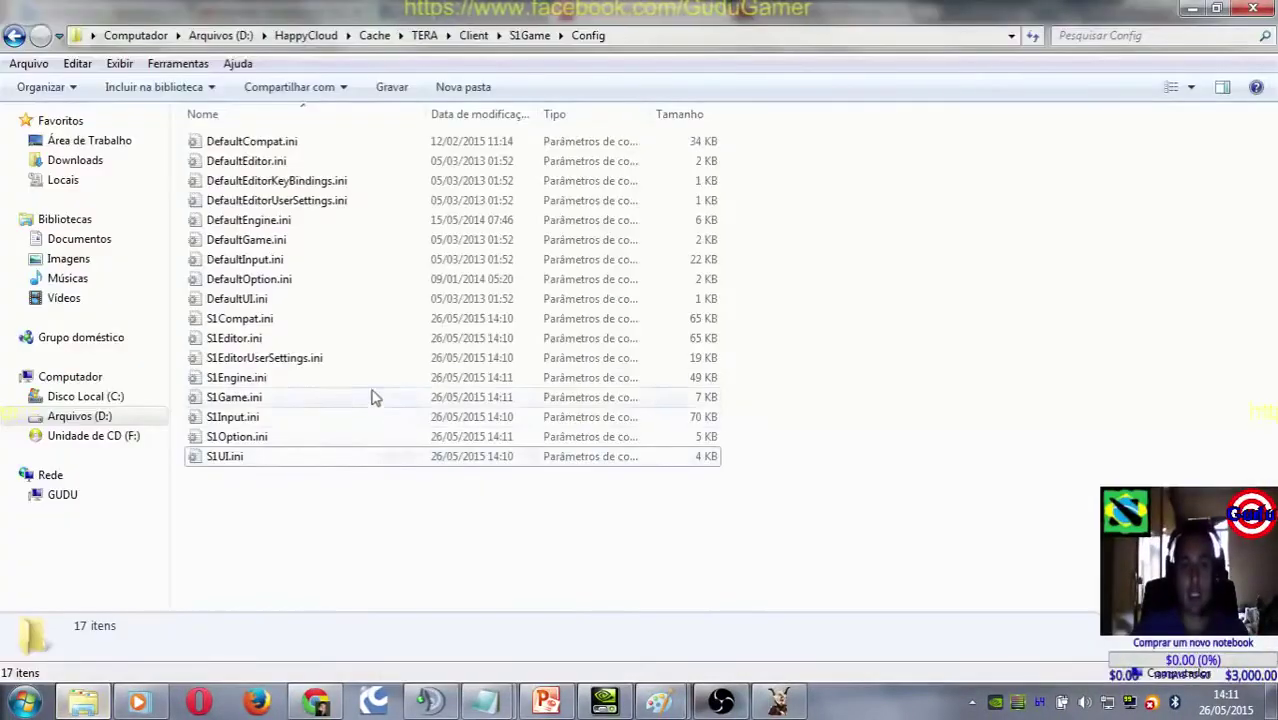
left_click(250, 379)
double_click(251, 385)
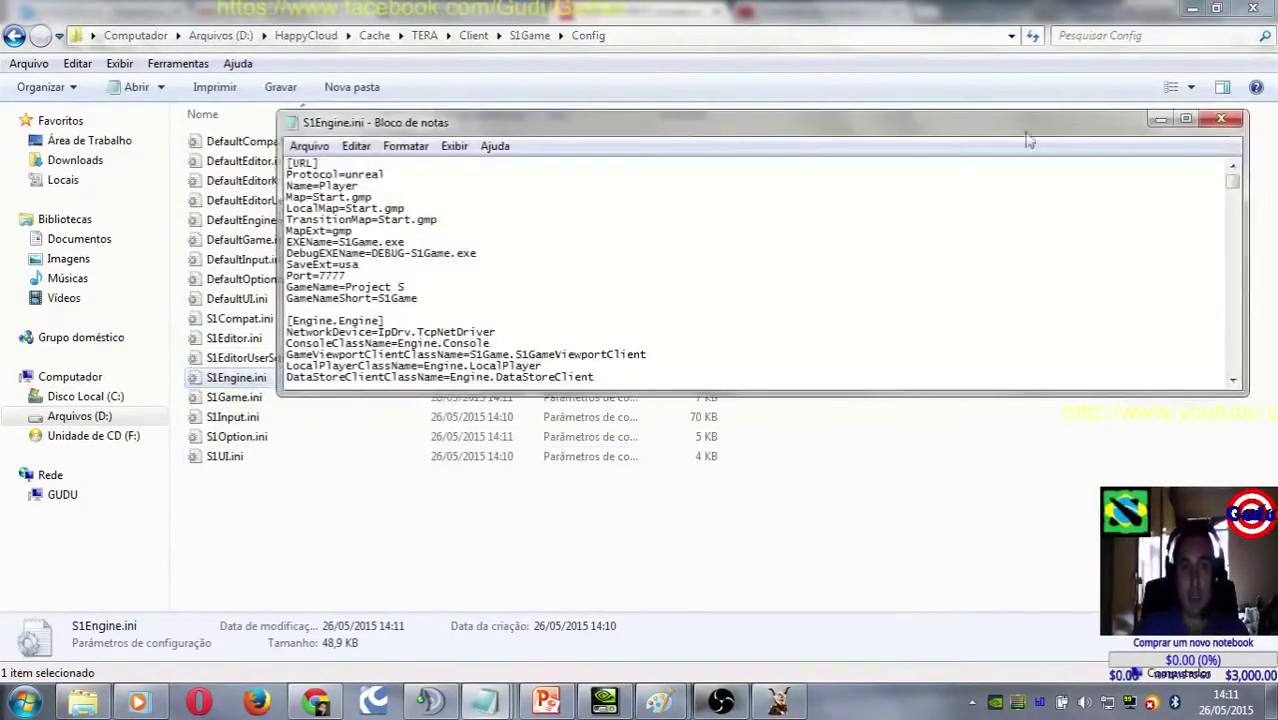
Step: Resize and reposition the Notepad window showing S1Engine.ini, and switch to the guide's tweak list in the browser
left_click(1185, 121)
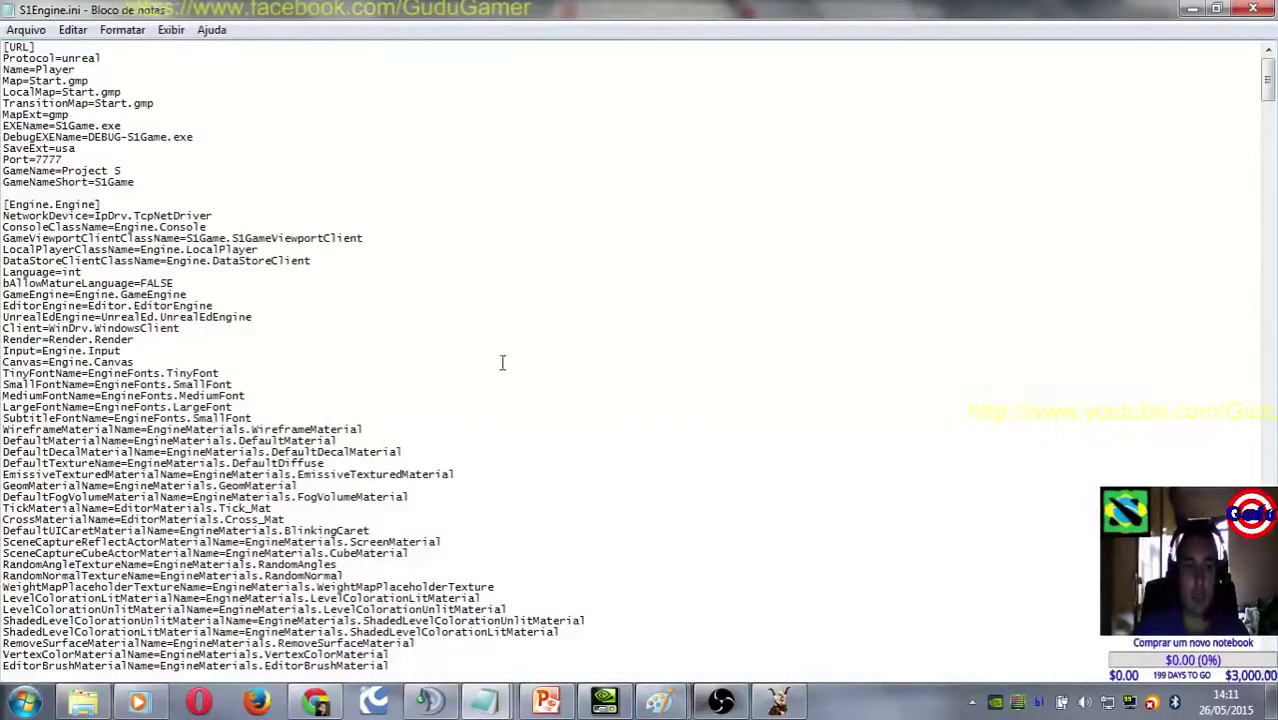
left_click(1216, 8)
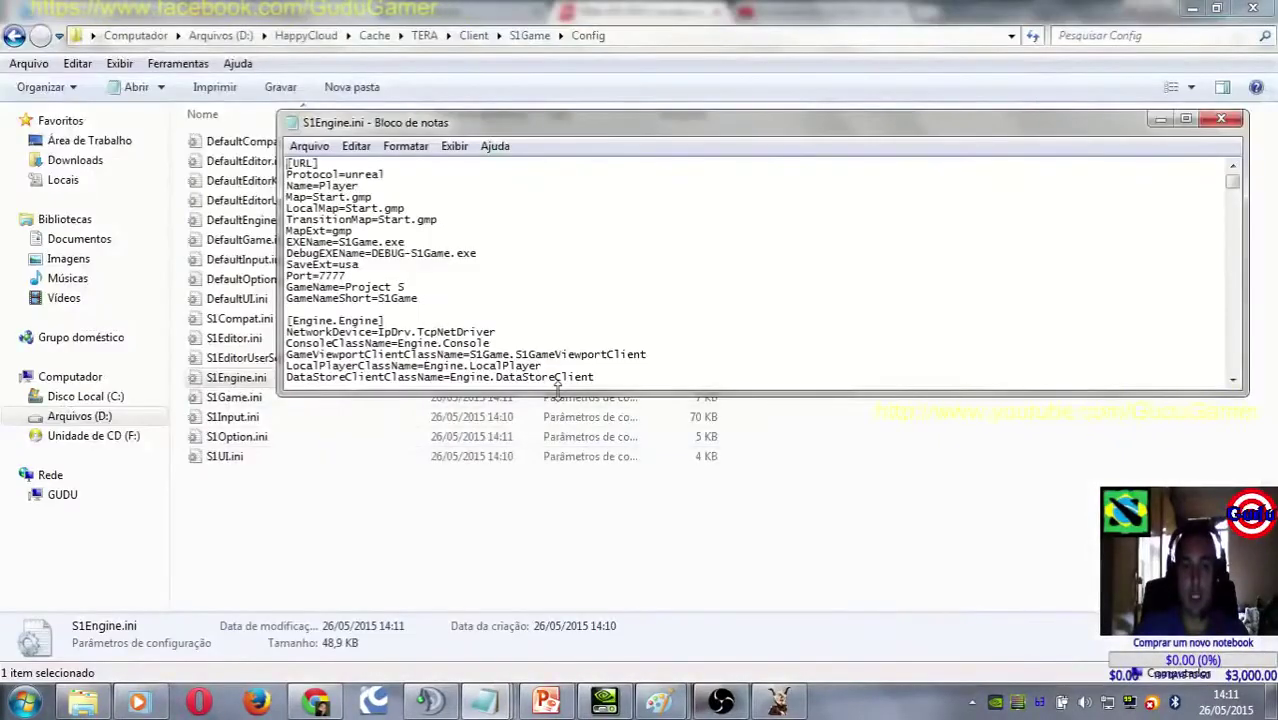
left_click_drag(557, 390, 606, 513)
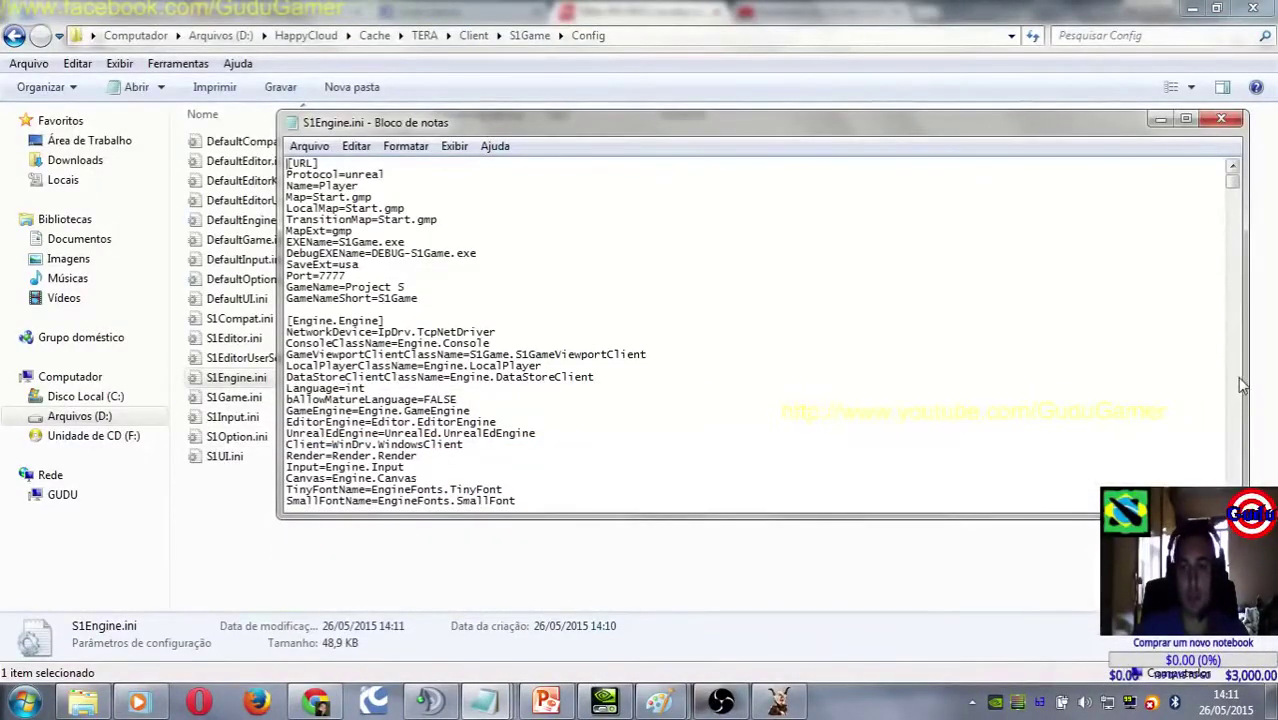
left_click_drag(1240, 385, 910, 385)
left_click_drag(617, 137, 871, 63)
key("alt+Tab")
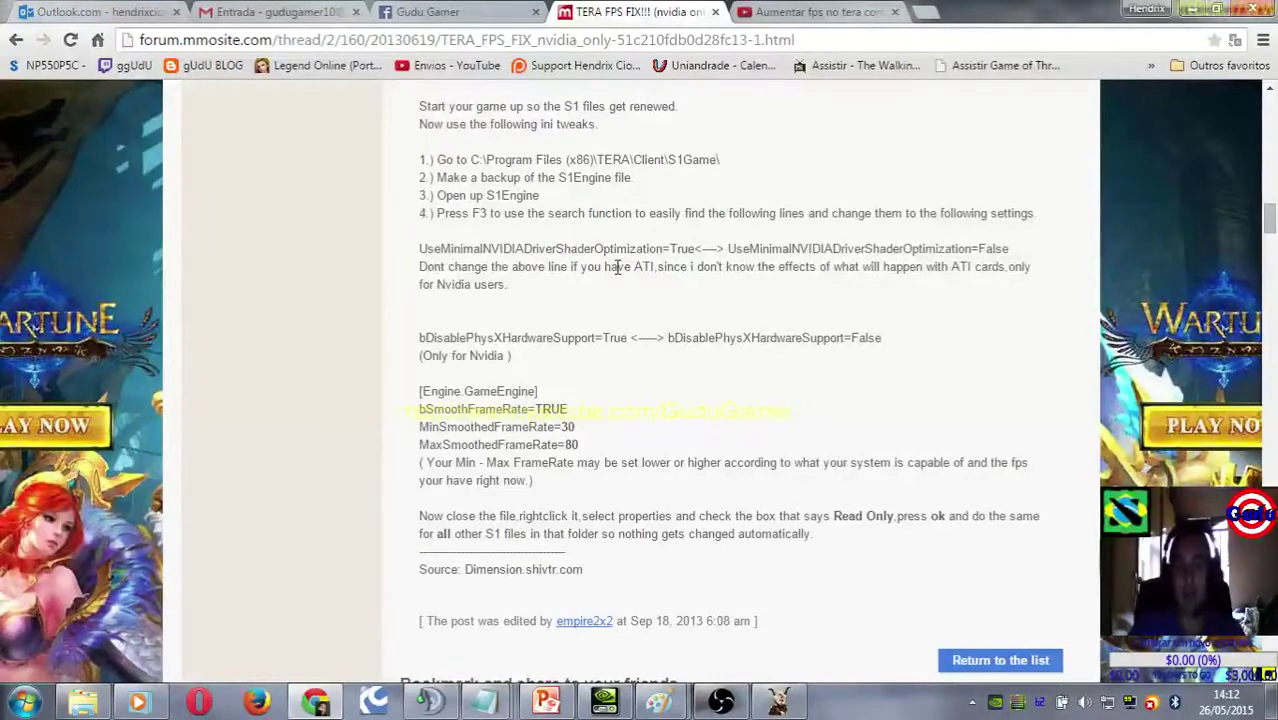
Step: Copy UseMinimalNVIDIADriverShaderOptimization from the guide's tweak list and find that entry in S1Engine.ini in Notepad
scroll(543, 311, "up", 1)
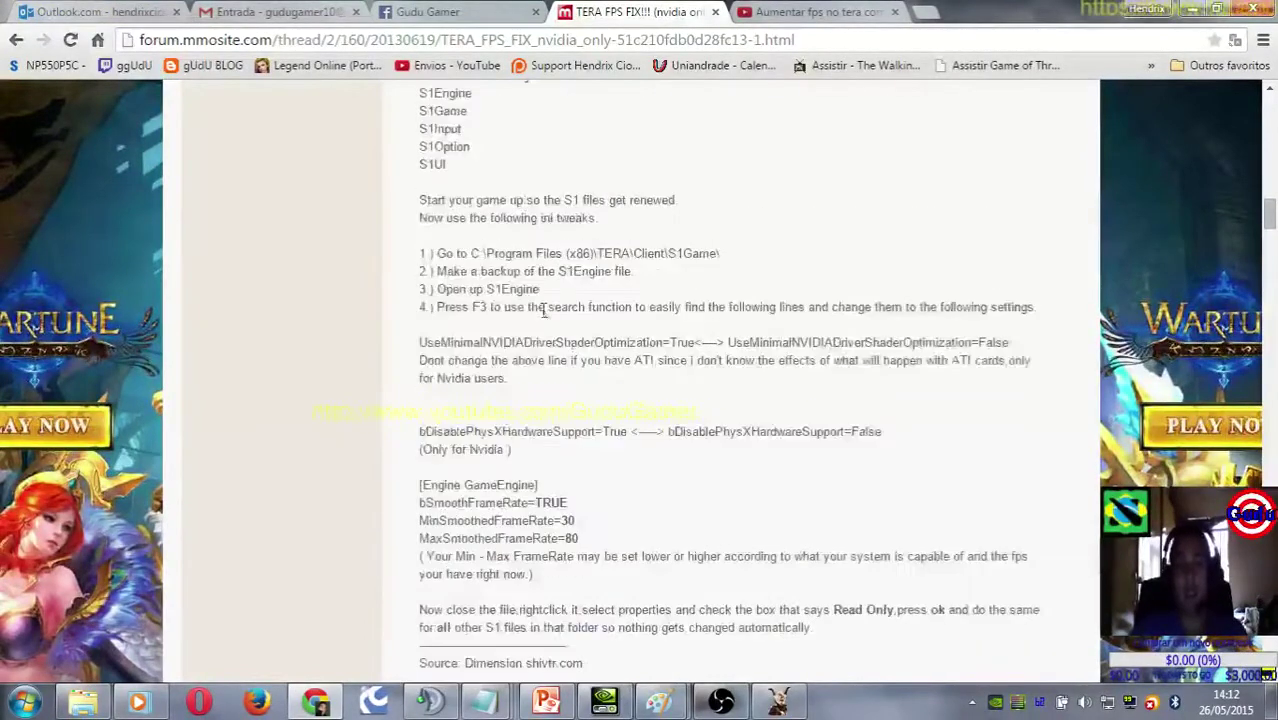
scroll(410, 195, "up", 2)
scroll(570, 338, "down", 2)
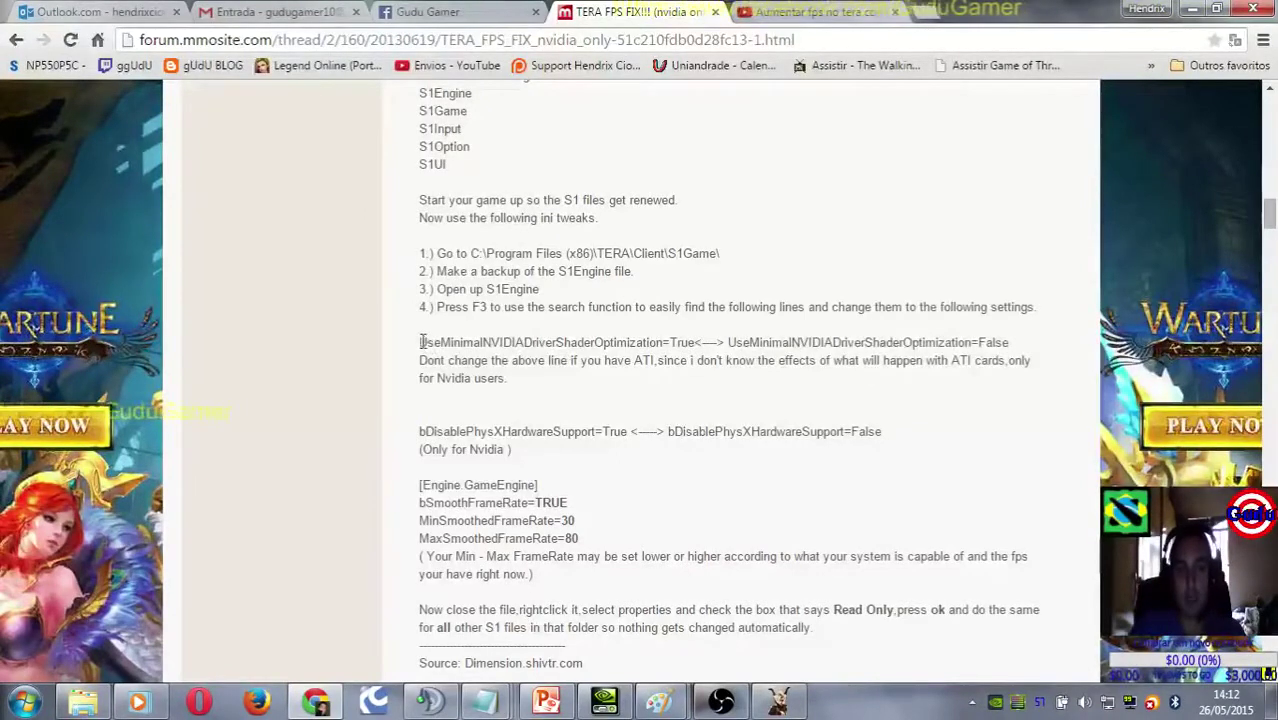
left_click_drag(421, 342, 660, 336)
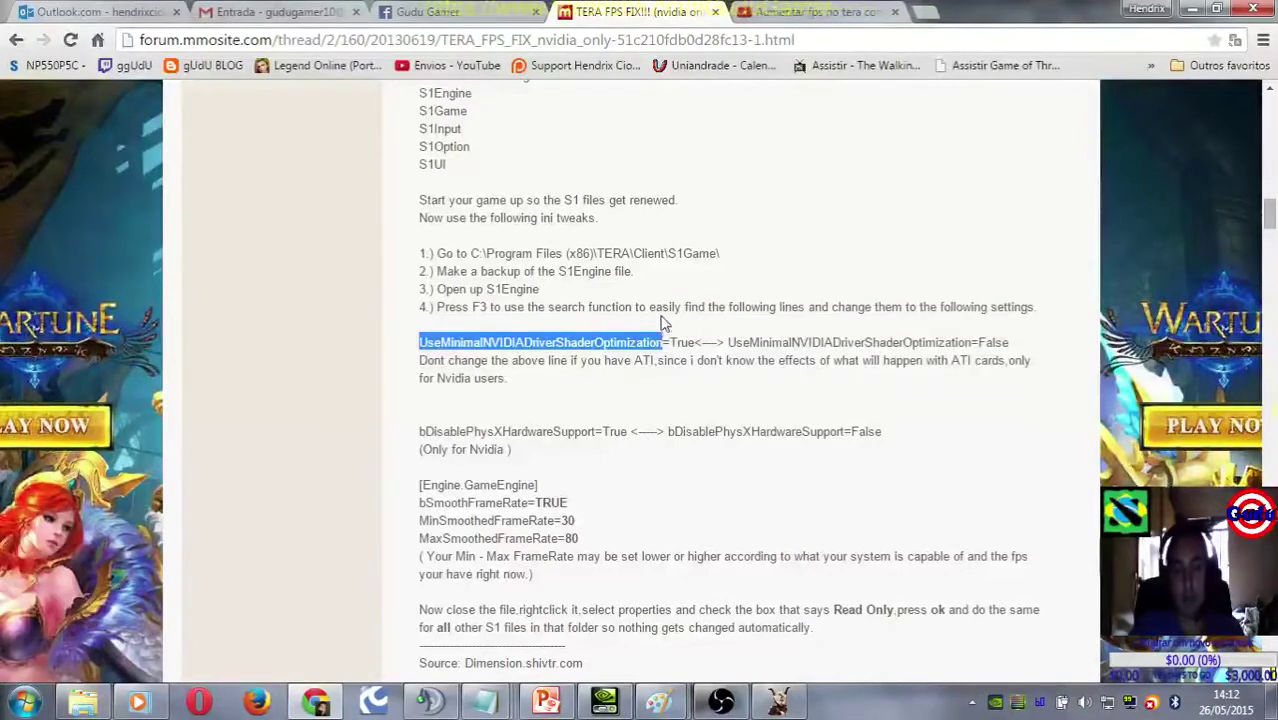
key("alt+Tab")
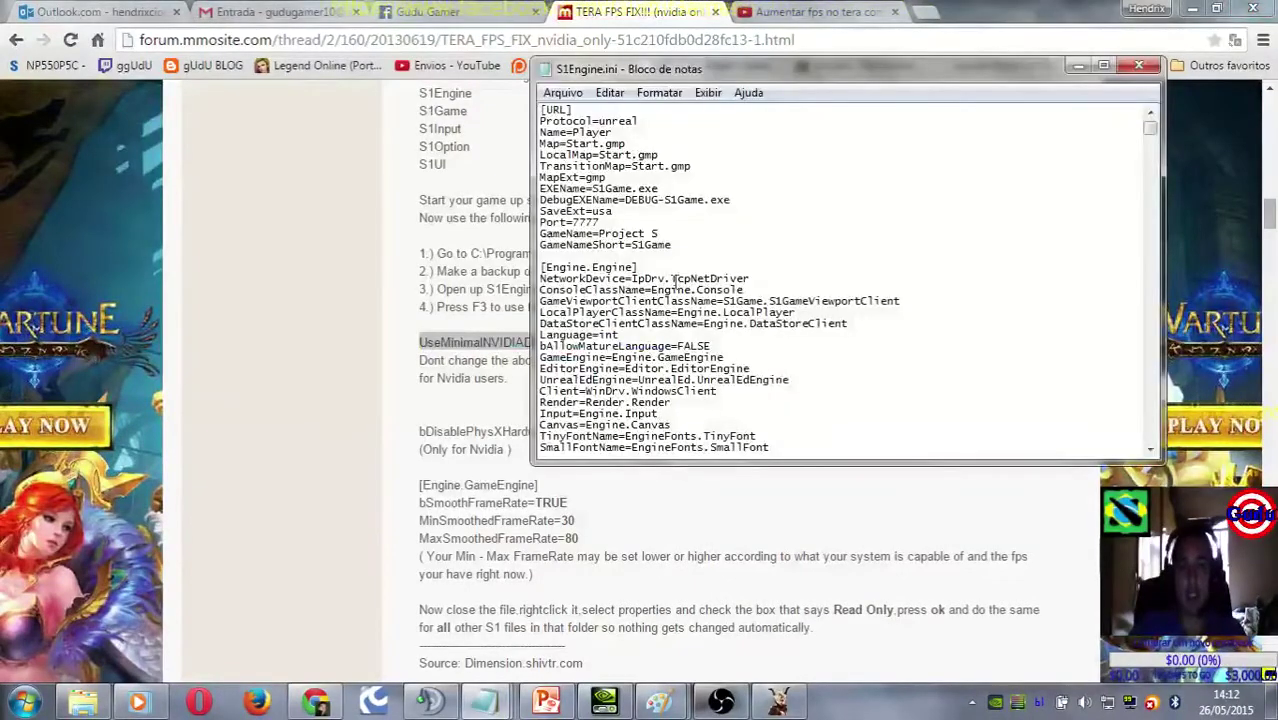
key("F3")
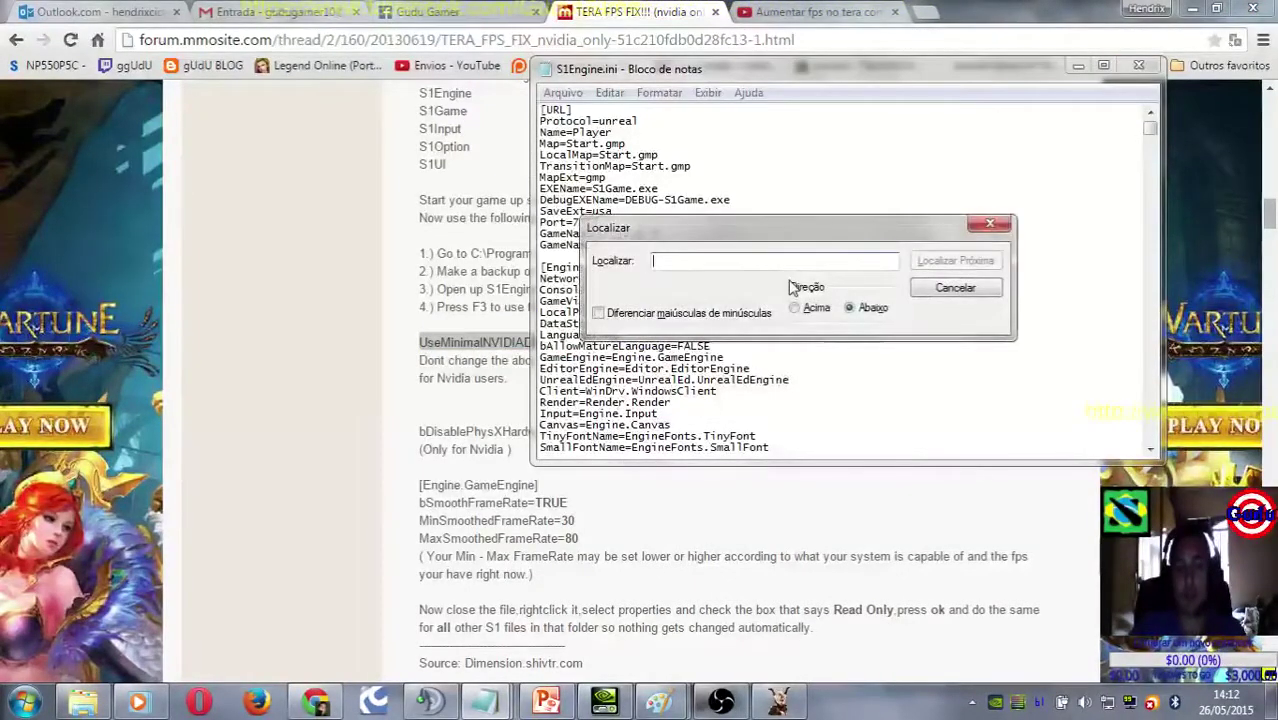
type("UseMinimalNVIDIADriverShaderOptimization")
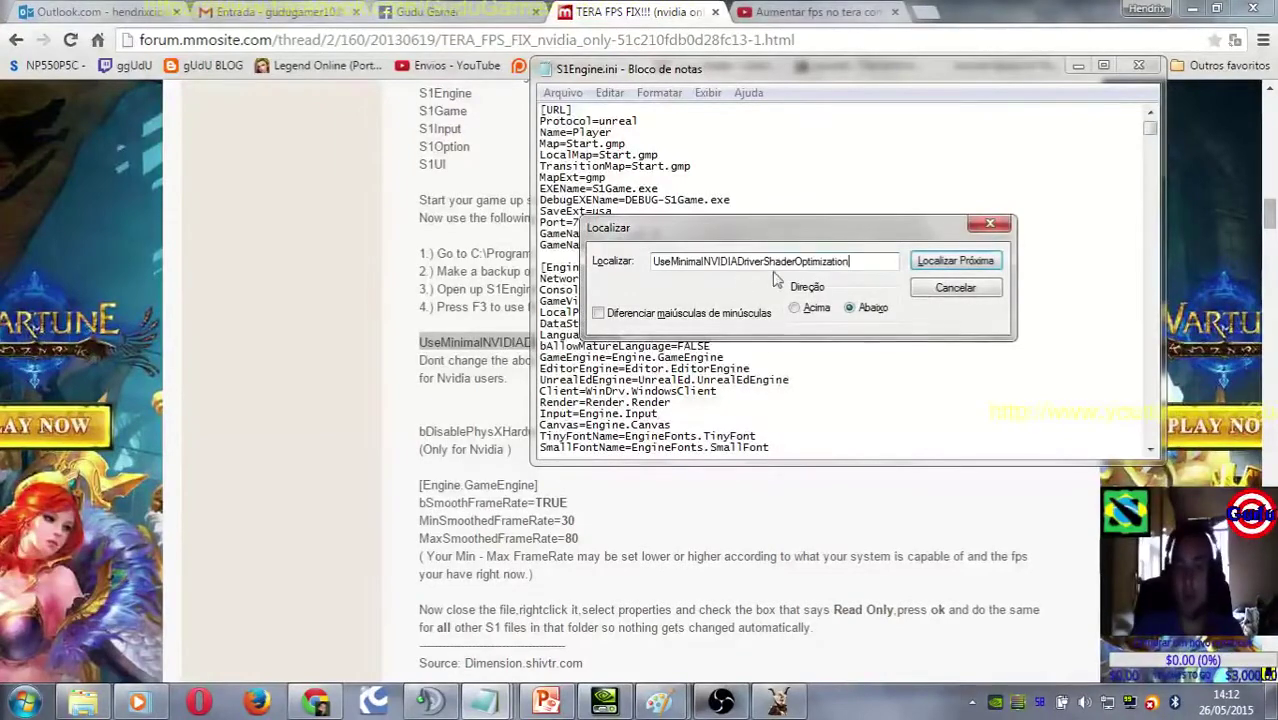
left_click(940, 262)
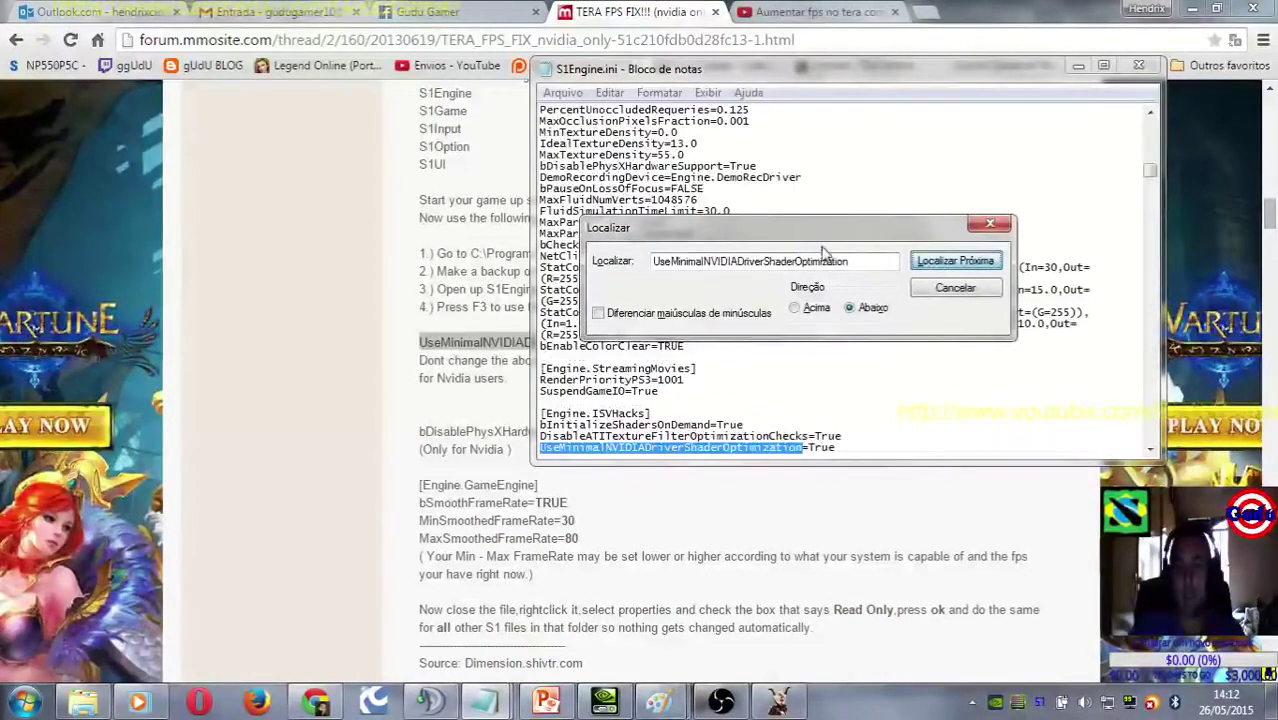
Step: Move the search dialog clear of the text and set UseMinimalNVIDIADriverShaderOptimization to False
left_click_drag(700, 228, 769, 118)
left_click(838, 426)
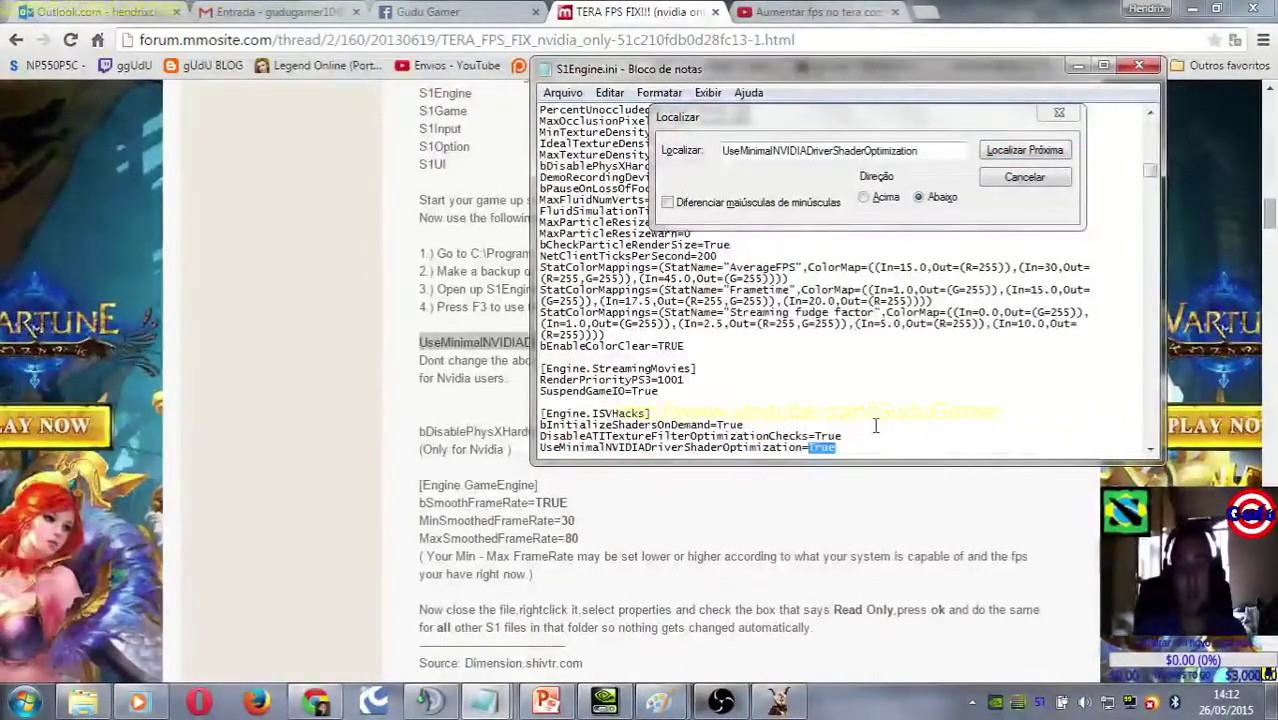
type("False")
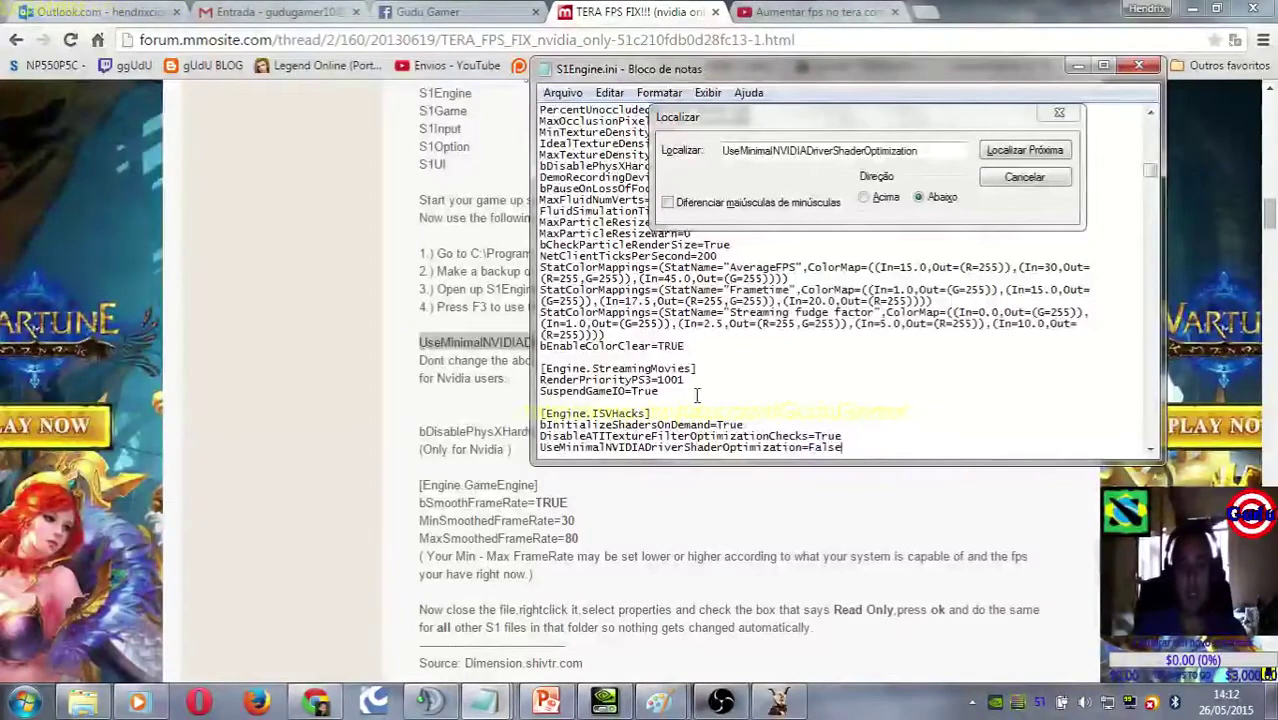
Step: Copy bDisablePhysXHardwareSupport from the guide in the browser and find it in S1Engine.ini, searching upwards
left_click(480, 384)
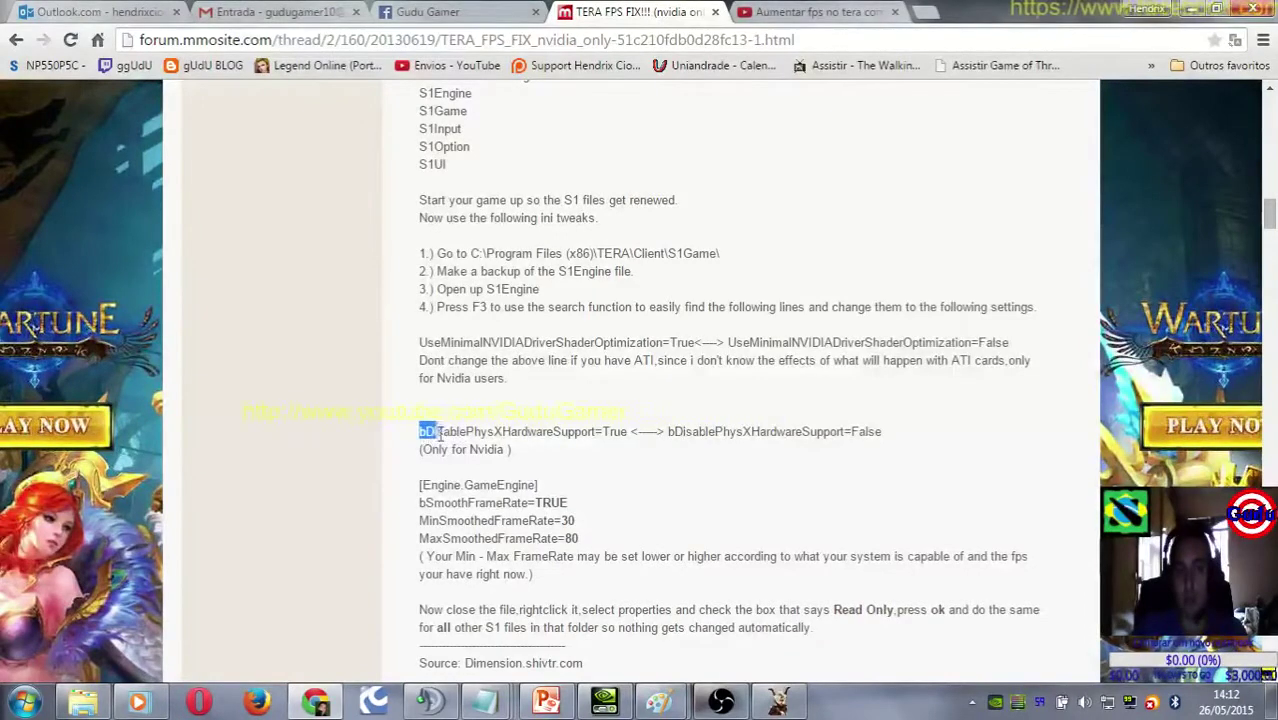
left_click_drag(438, 432, 597, 431)
key("ctrl+c")
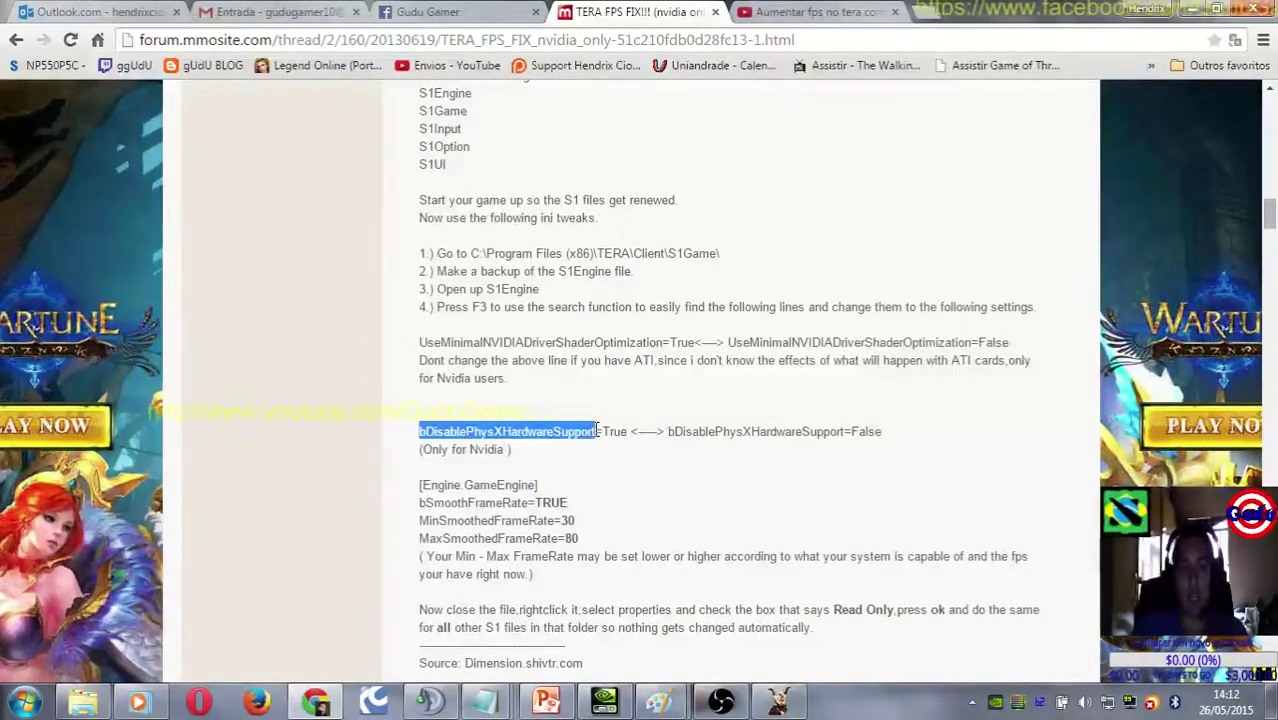
key("alt+Tab")
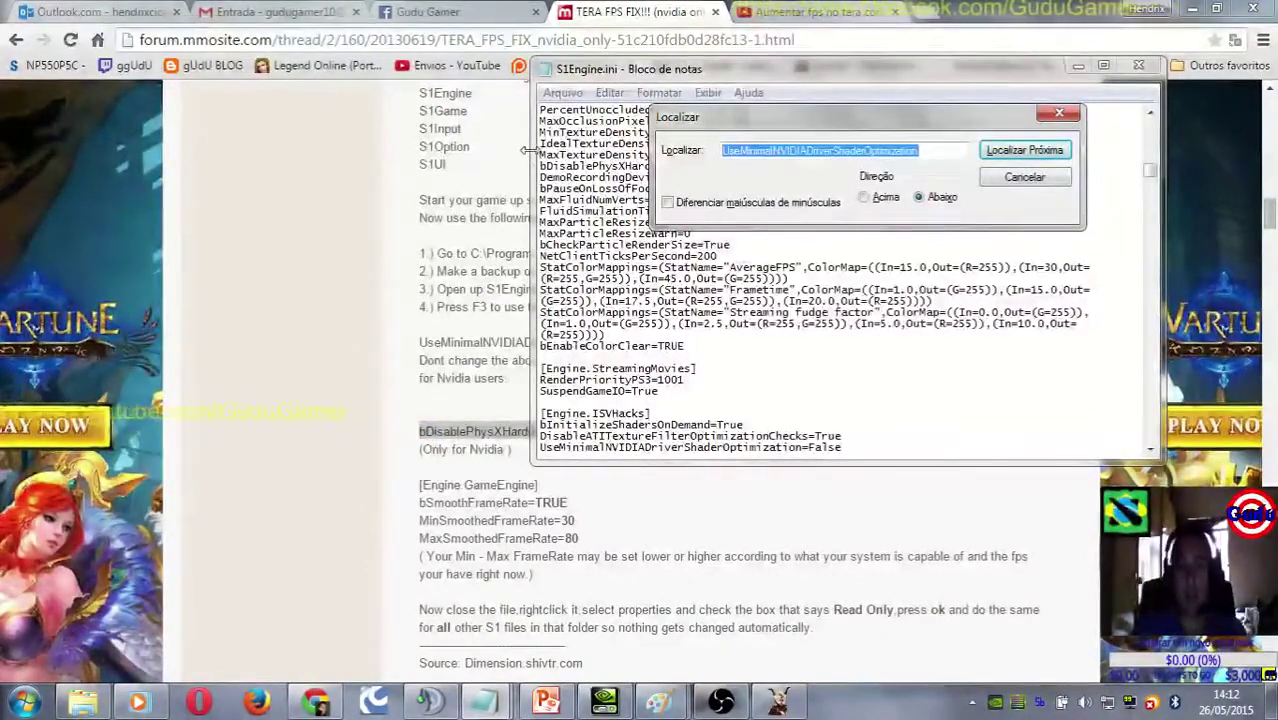
key("ctrl+v")
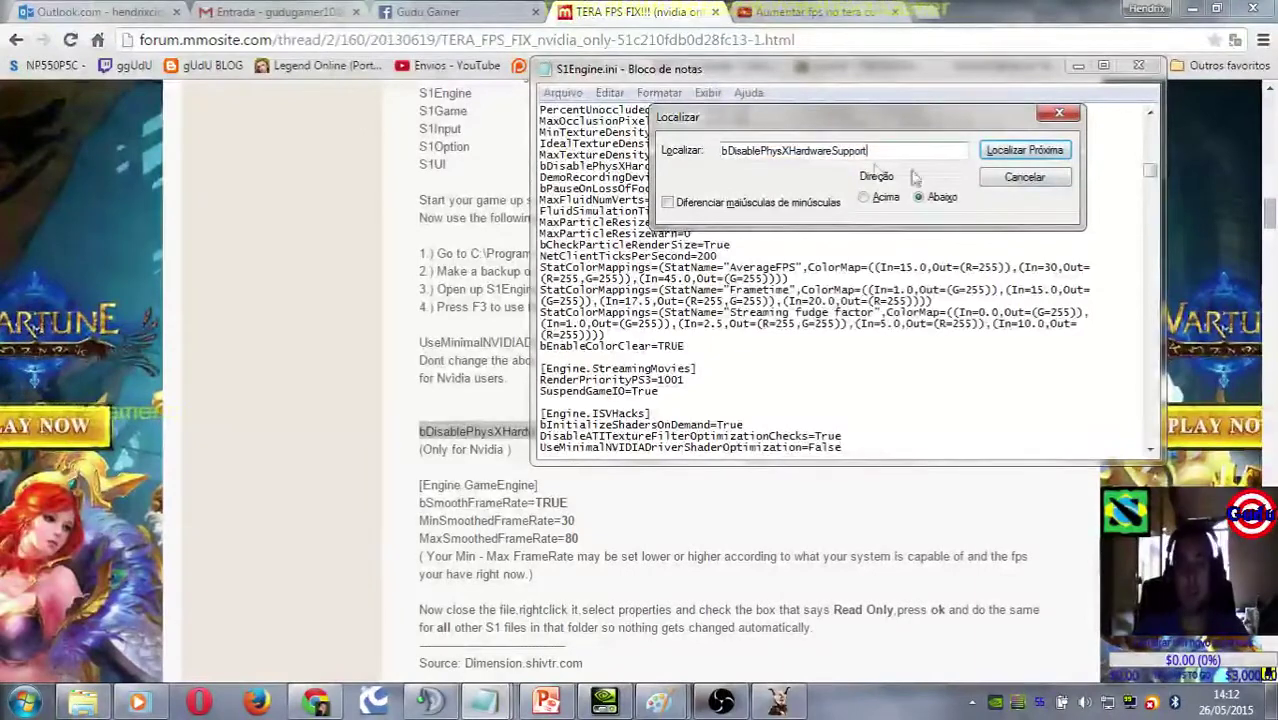
left_click(1005, 150)
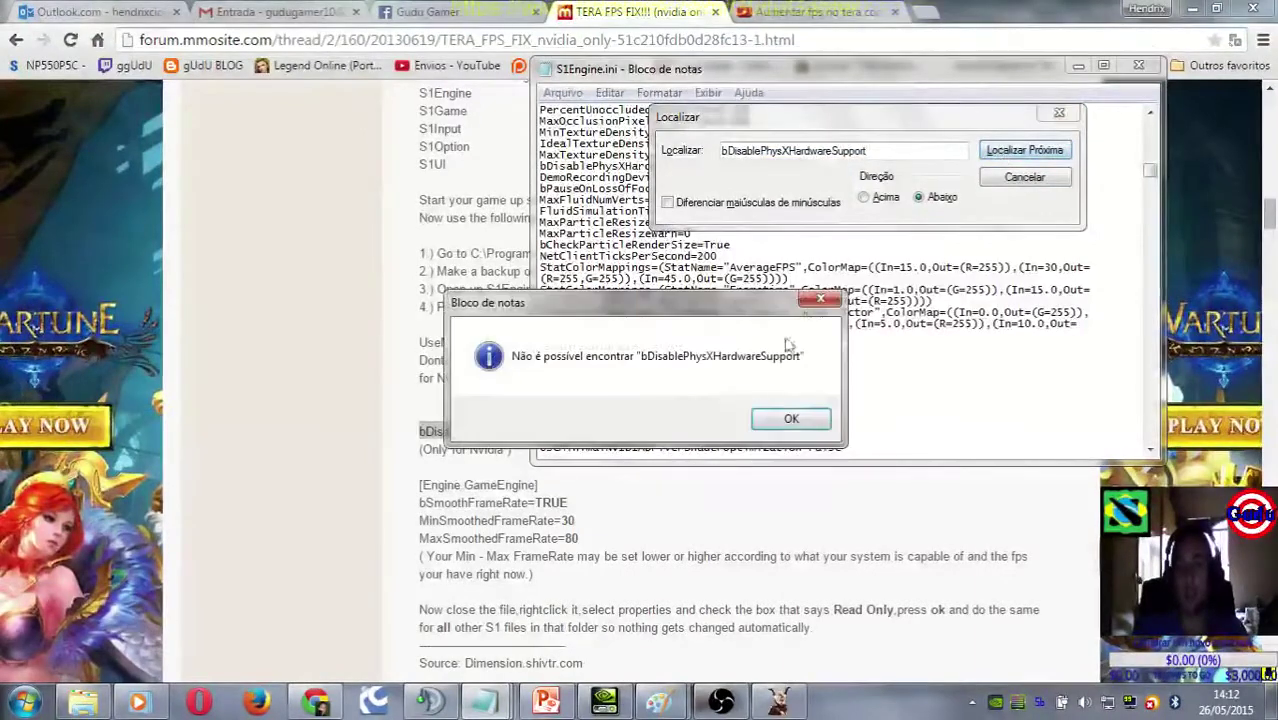
left_click(790, 421)
left_click(1005, 150)
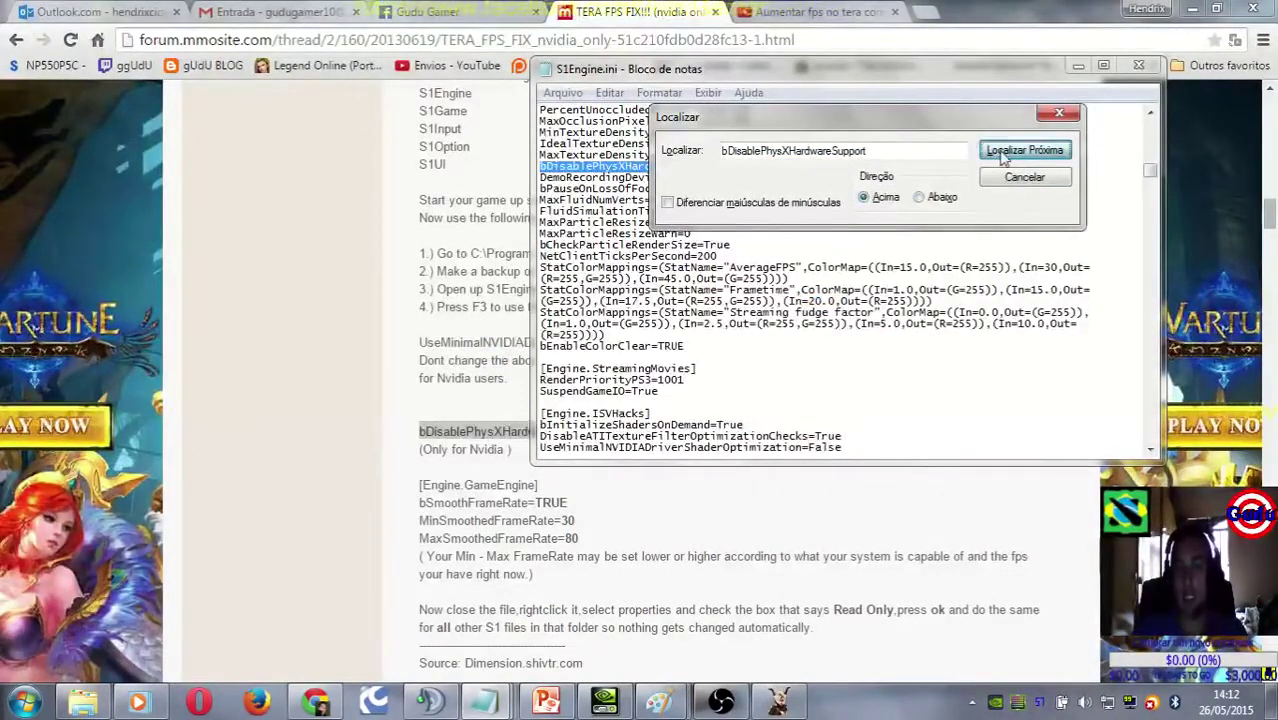
left_click_drag(668, 120, 862, 150)
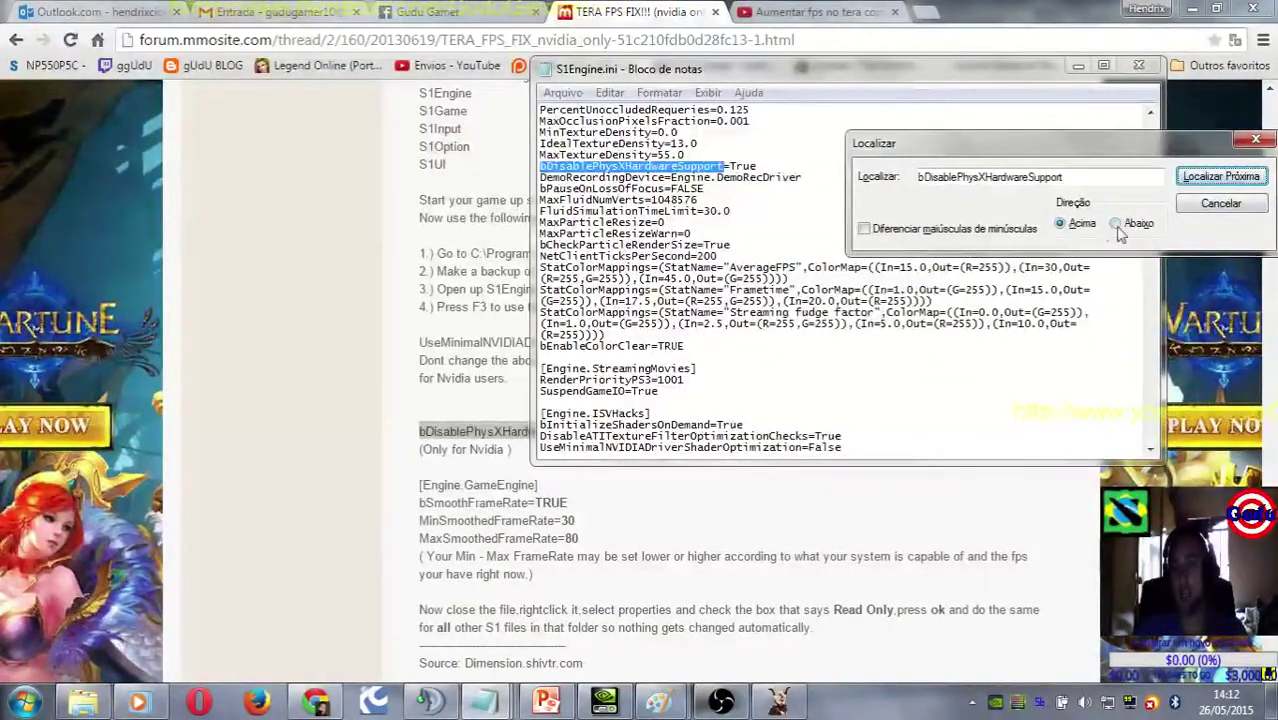
Step: Highlight the bDisablePhysXHardwareSupport line and the last lines of the [Engine.ISVHacks] section to examine them
left_click(700, 166)
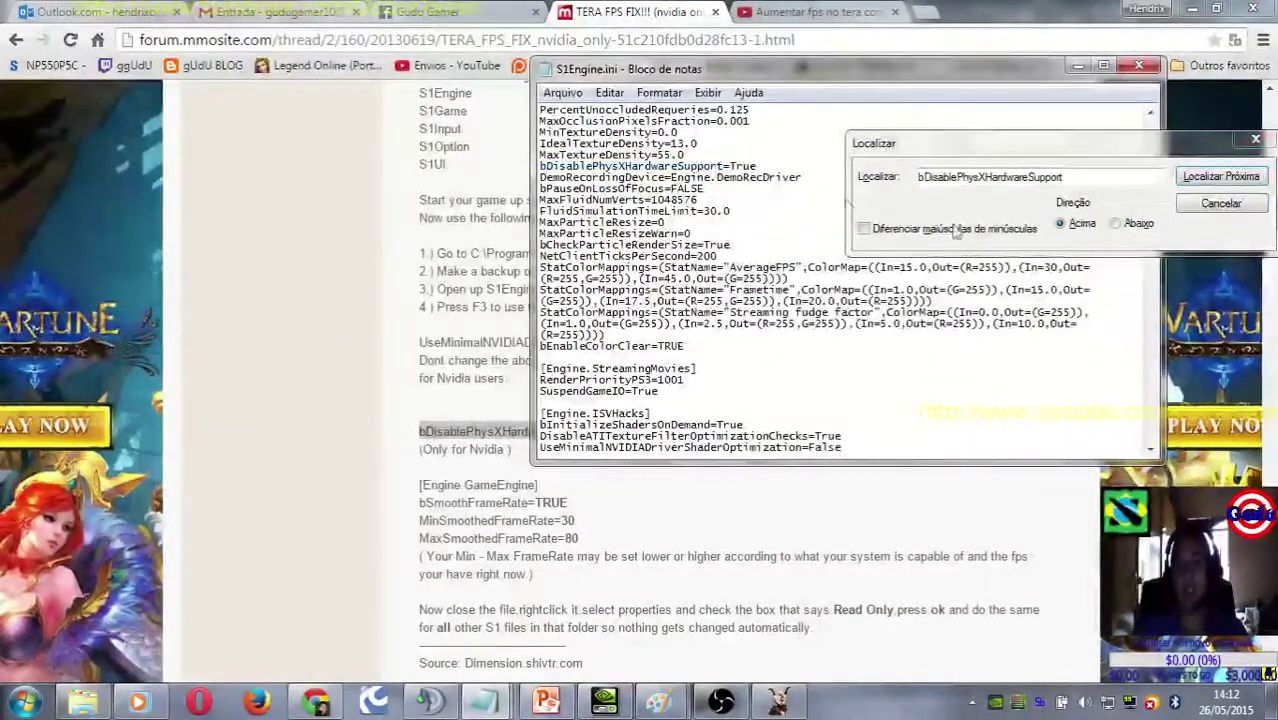
left_click_drag(767, 168, 540, 156)
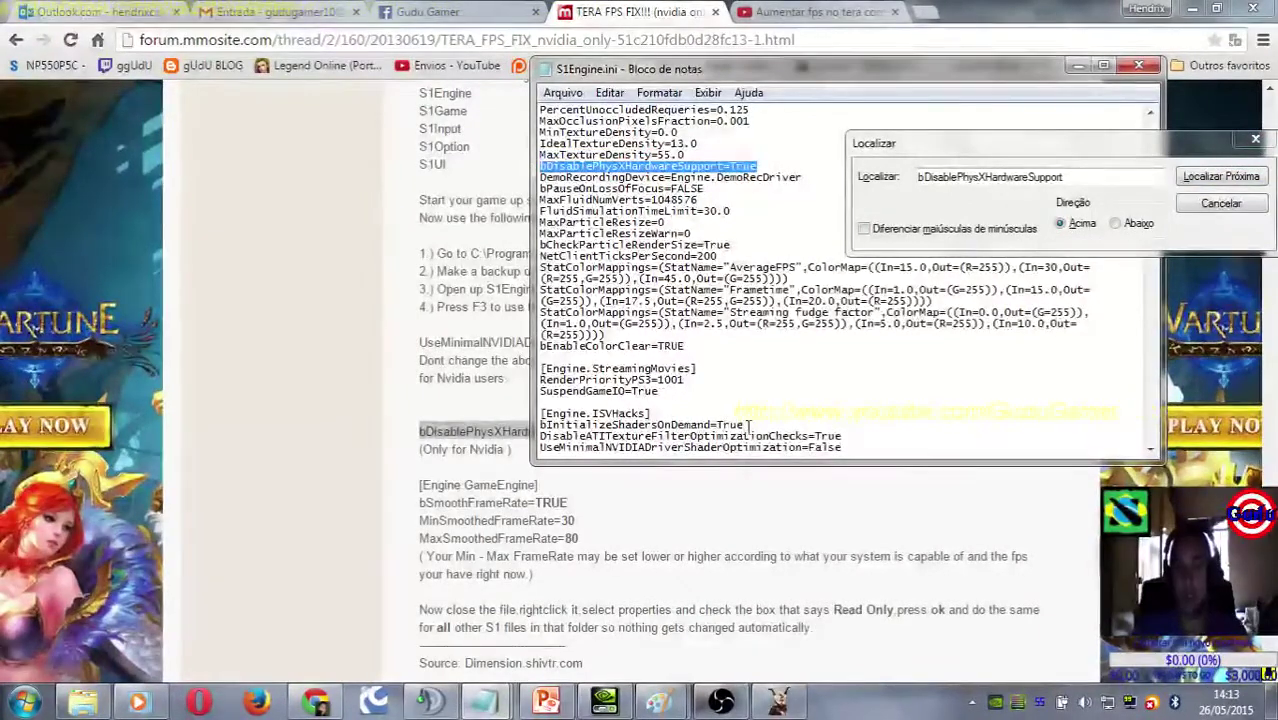
left_click_drag(838, 447, 522, 440)
left_click(870, 433)
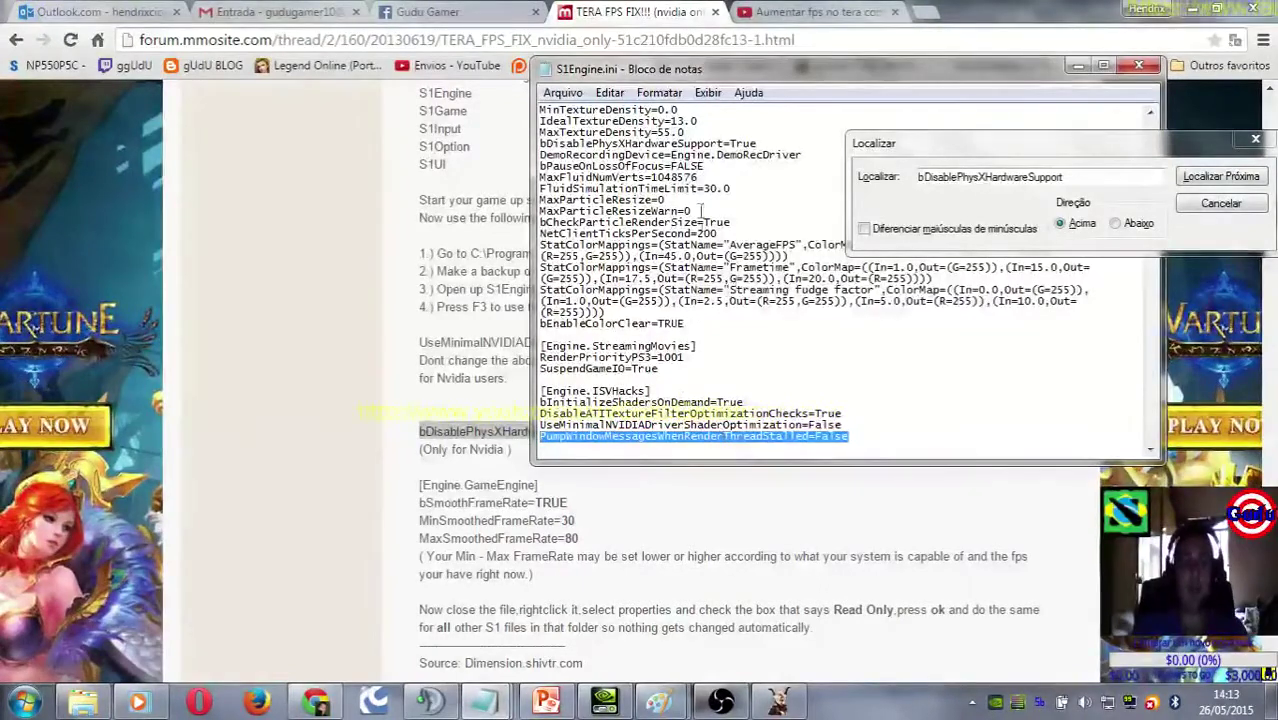
left_click(774, 130)
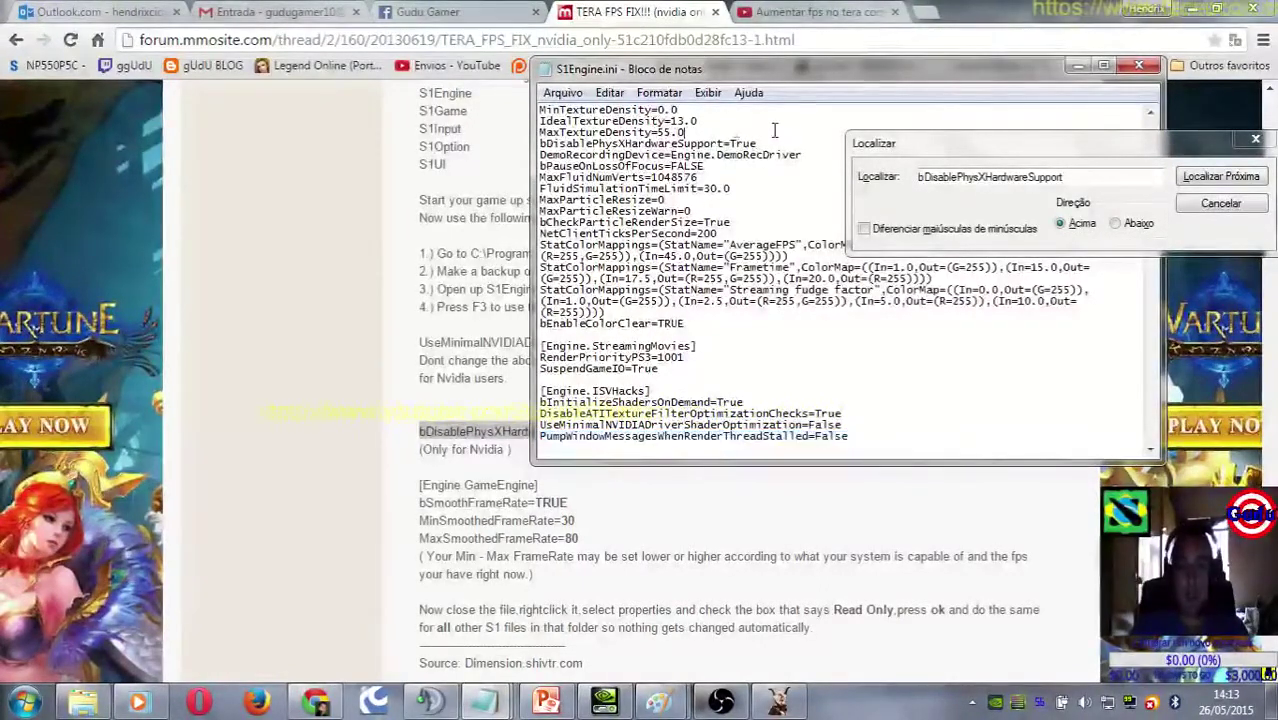
Step: Check the guide in the browser again and set bDisablePhysXHardwareSupport to False in S1Engine.ini
left_click(661, 20)
key("alt+Tab")
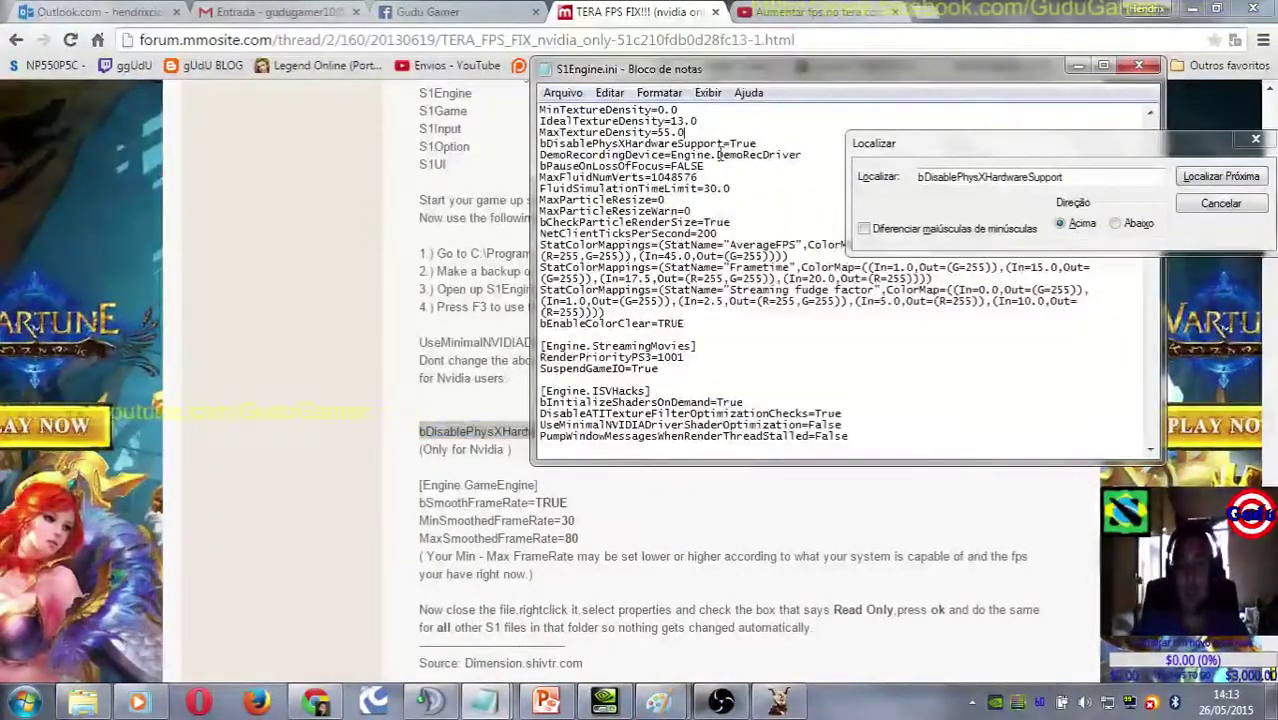
double_click(744, 144)
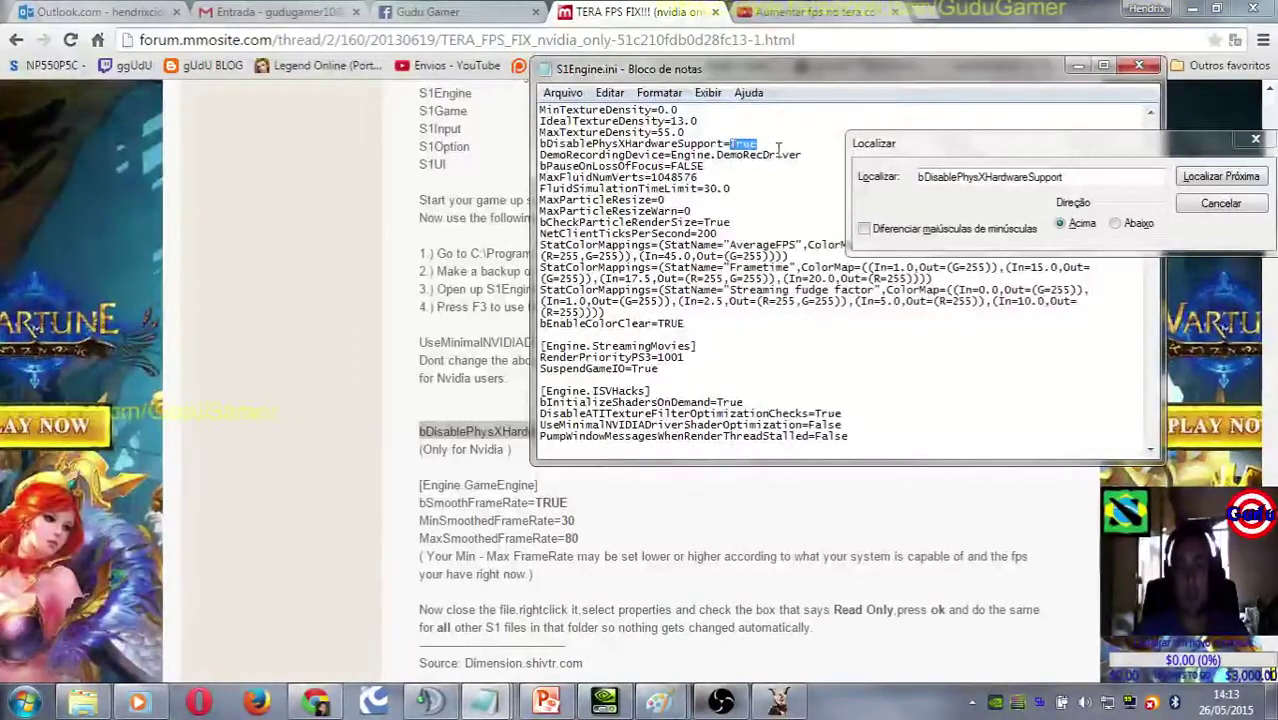
type("False")
scroll(803, 162, "up", 1)
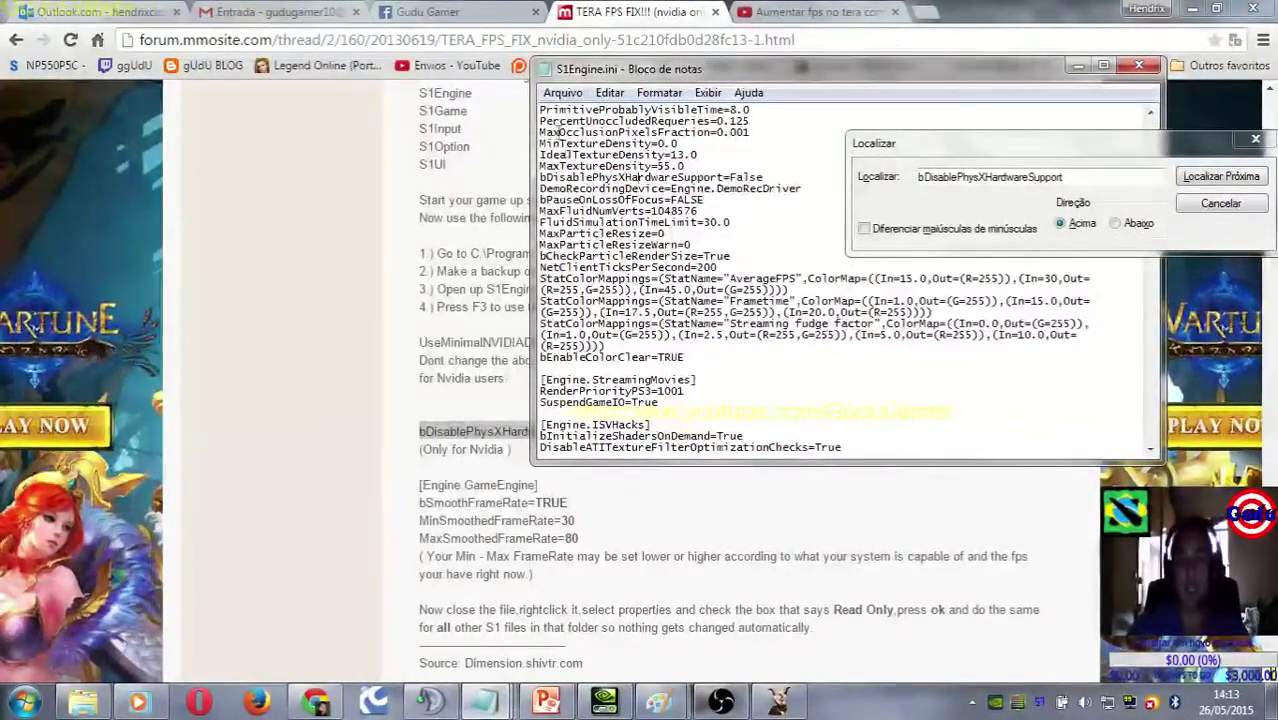
Step: Switch to TeamSpeak 3, join the Ausentes/ AFK channel, and return to the guide in the browser
key("alt+Tab")
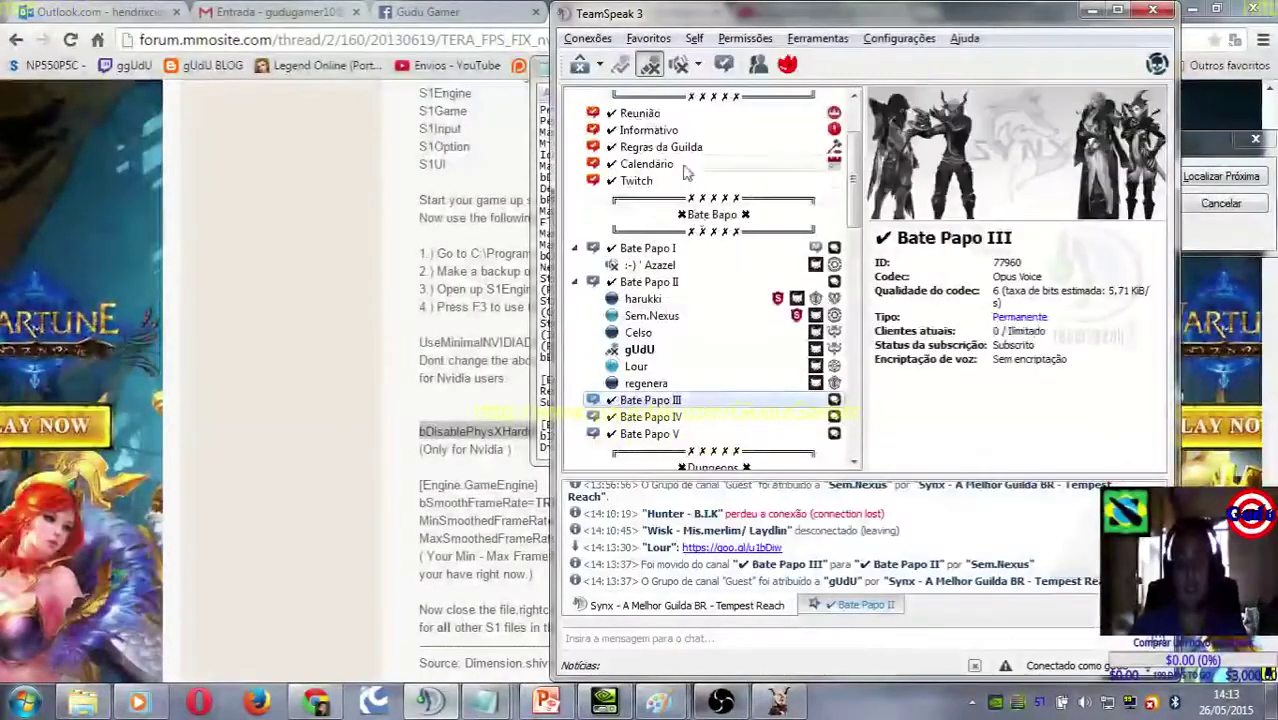
left_click(660, 147)
scroll(660, 147, "up", 2)
double_click(655, 147)
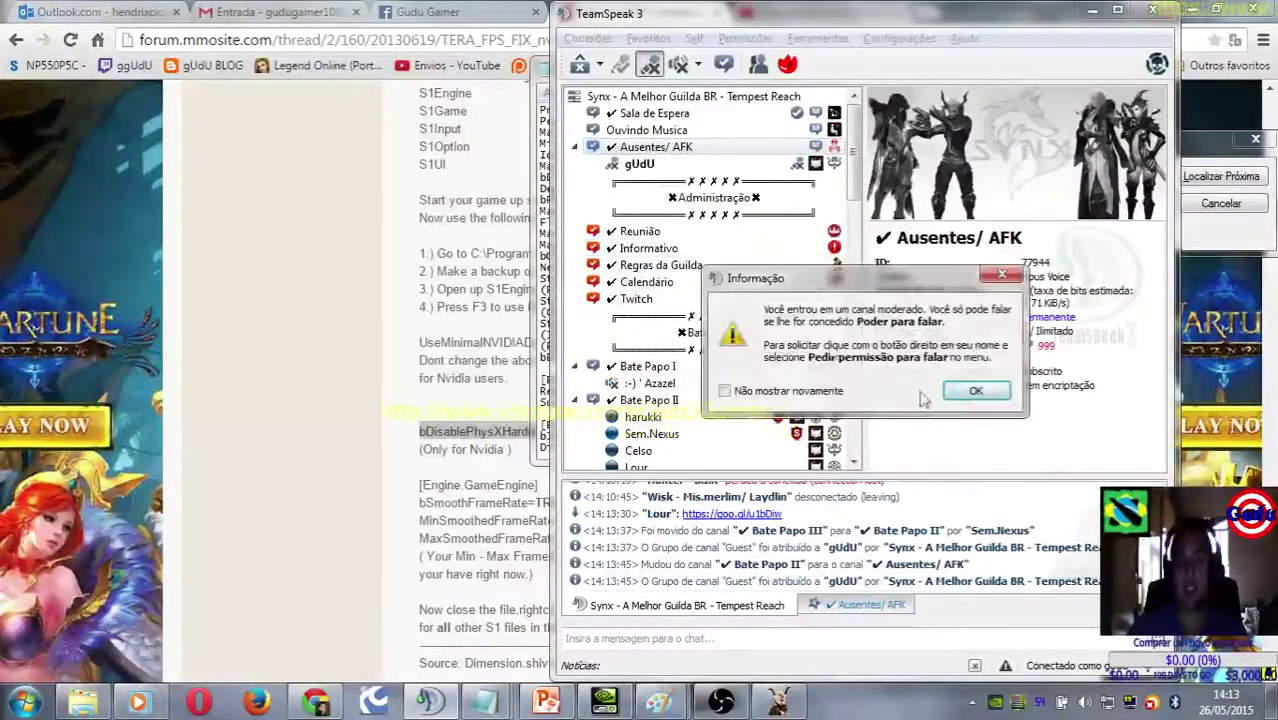
left_click(970, 391)
left_click(236, 224)
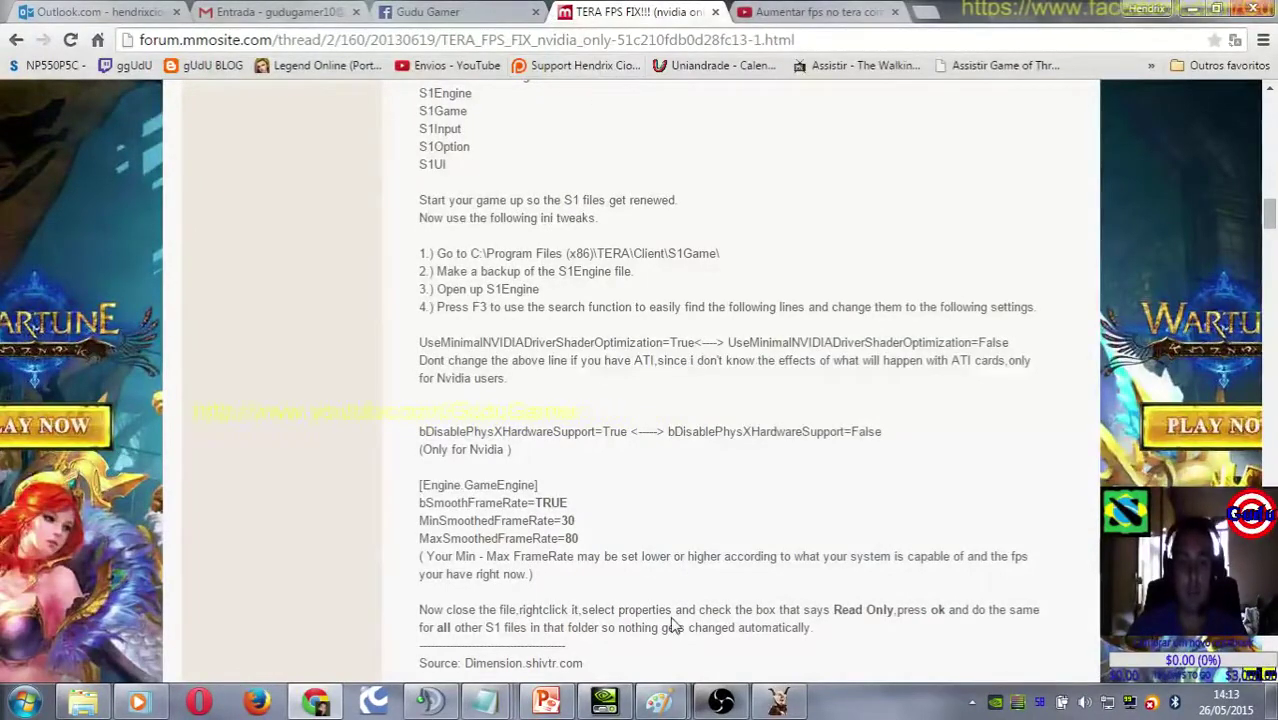
left_click(436, 704)
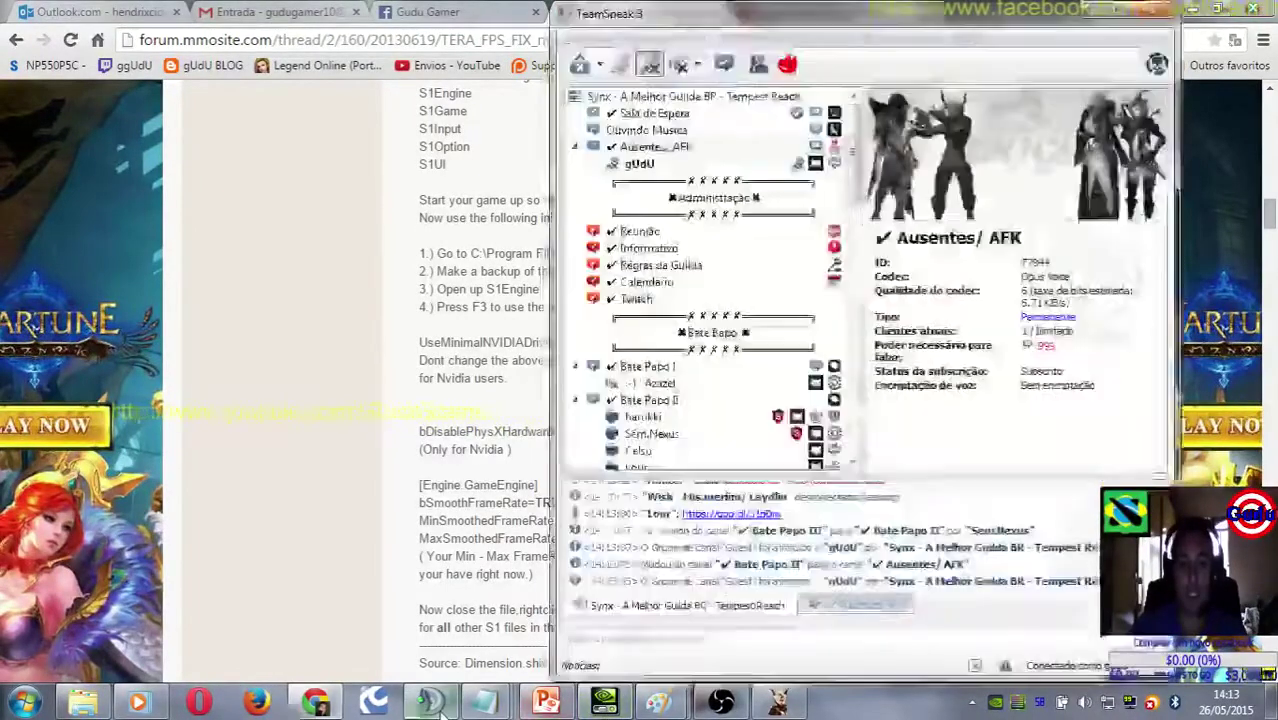
left_click(445, 313)
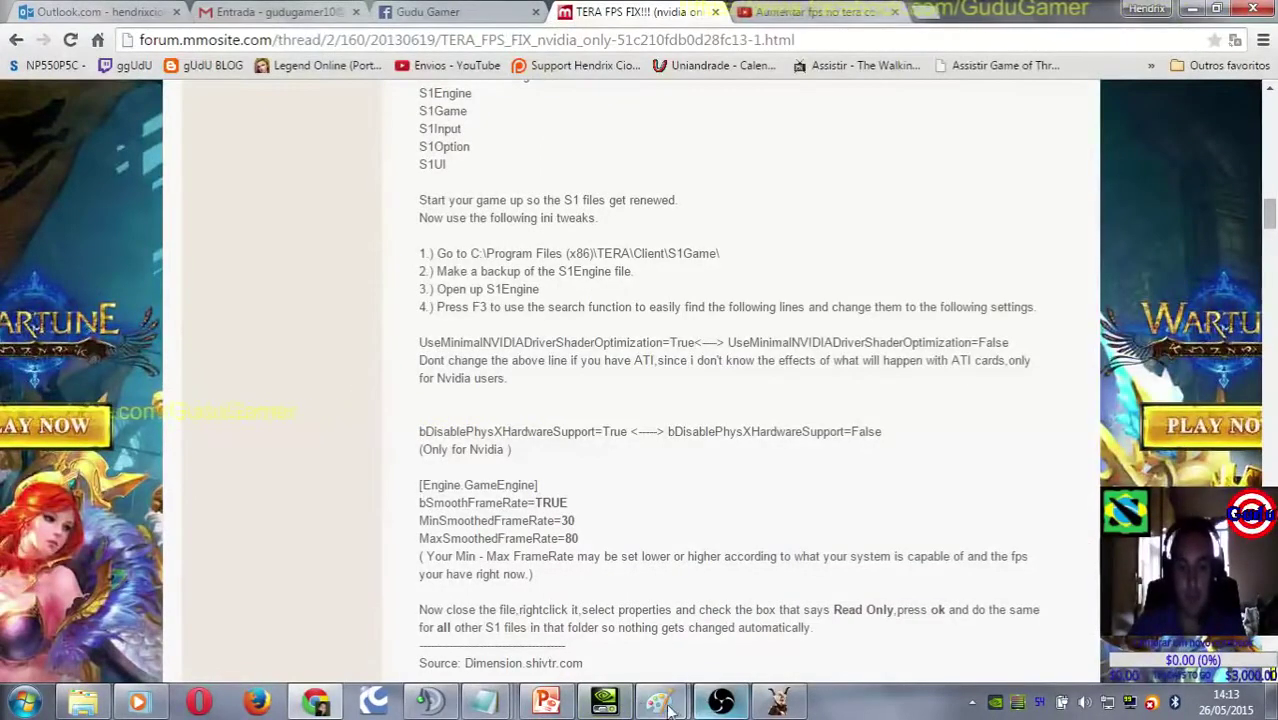
Step: In the NVIDIA Control Panel, try GeForce GT 630M as the PhysX processor, restore automatic selection, and minimize the window
left_click(618, 708)
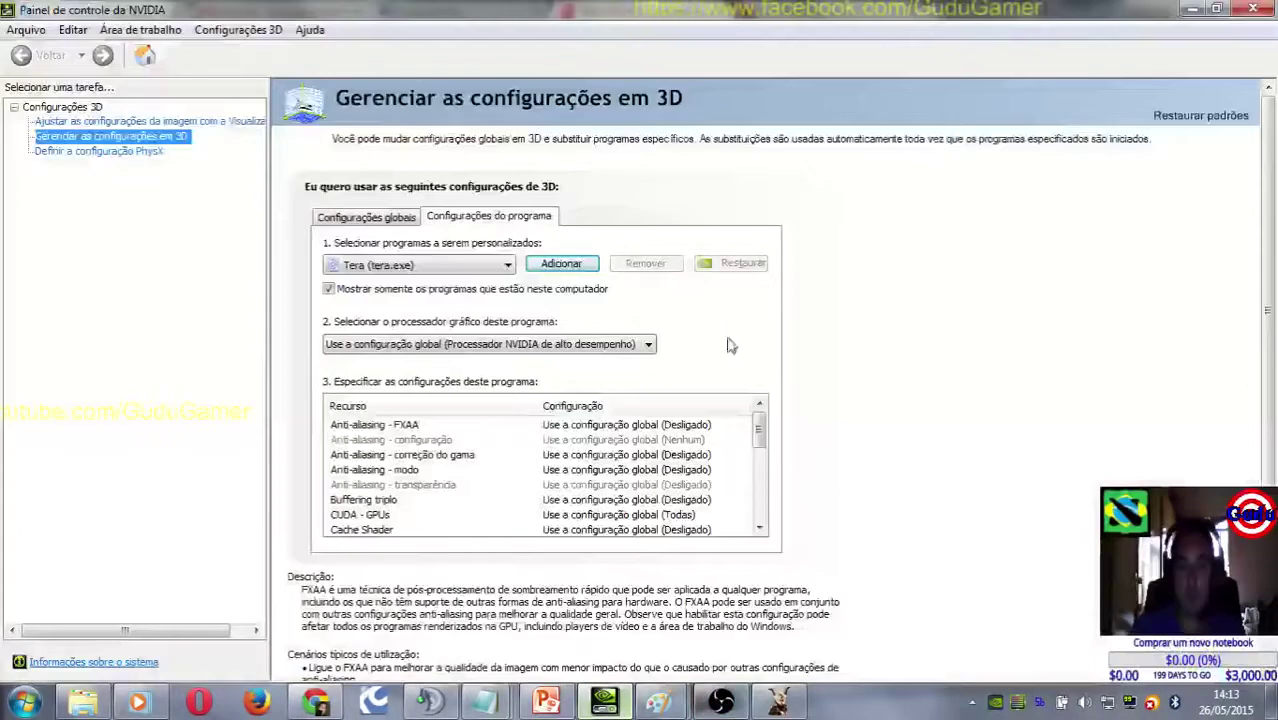
left_click(99, 152)
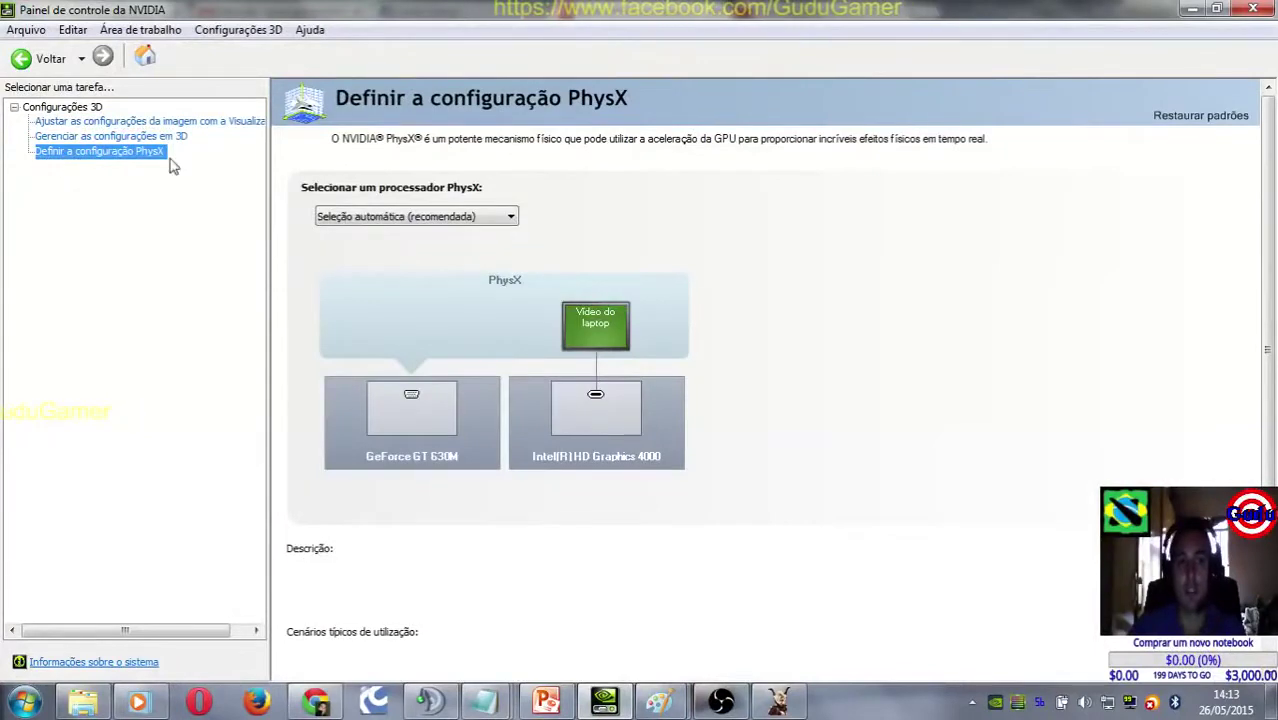
left_click(510, 217)
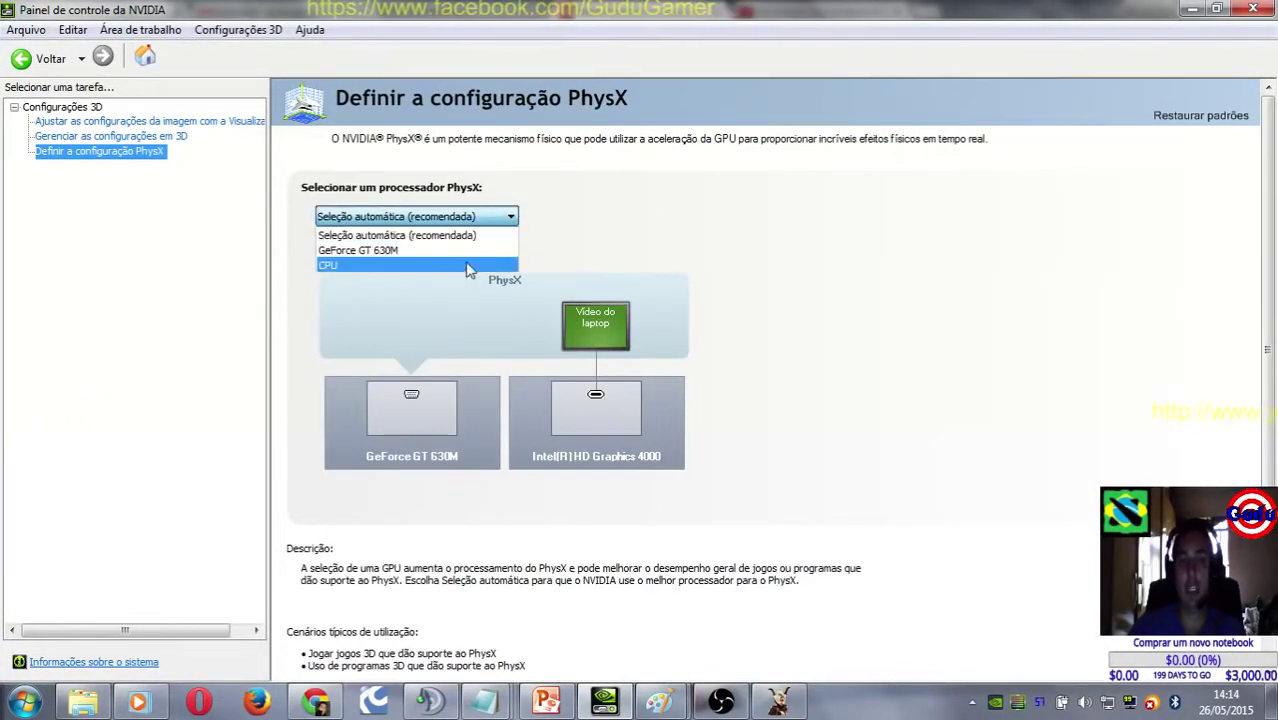
left_click(445, 252)
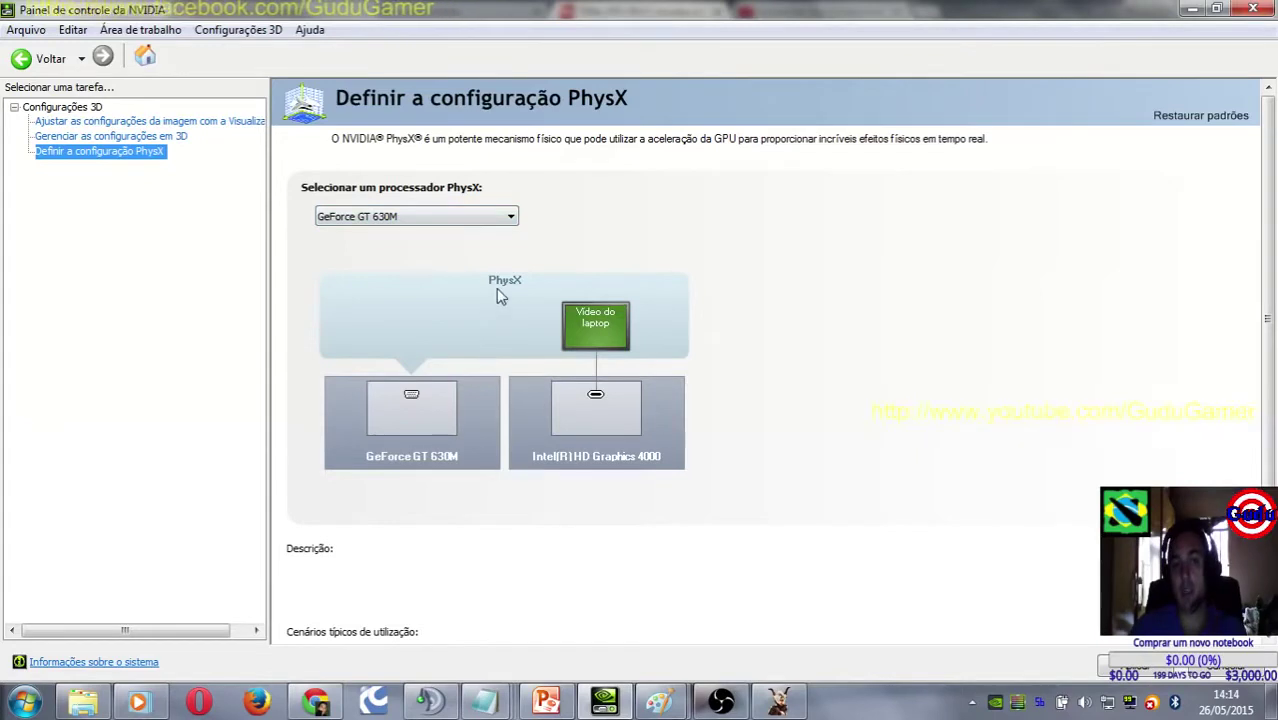
left_click(515, 220)
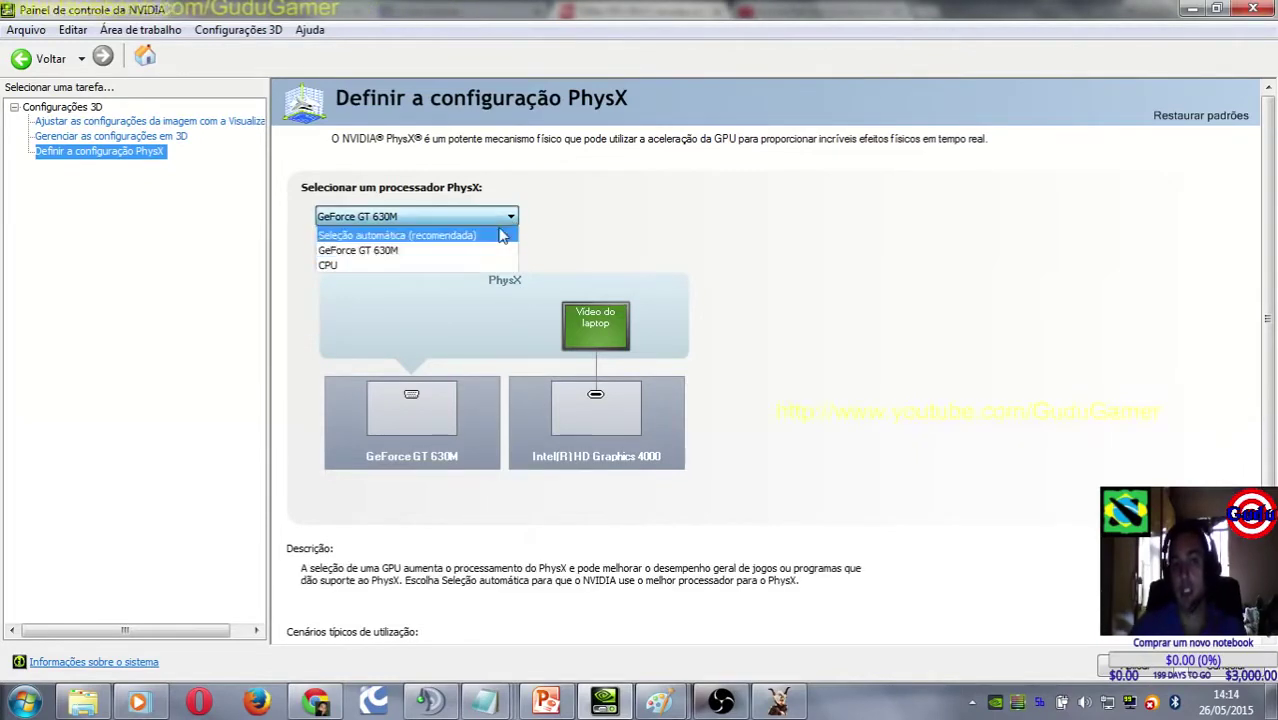
left_click(420, 232)
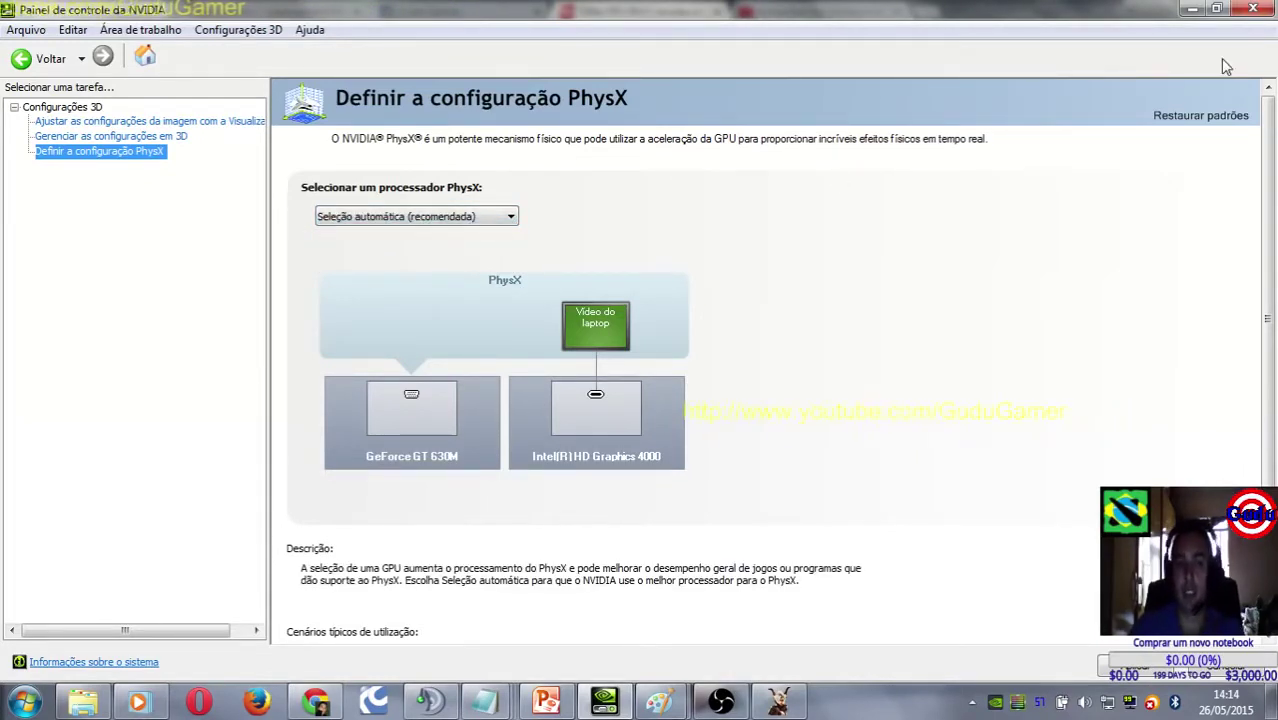
left_click(1190, 9)
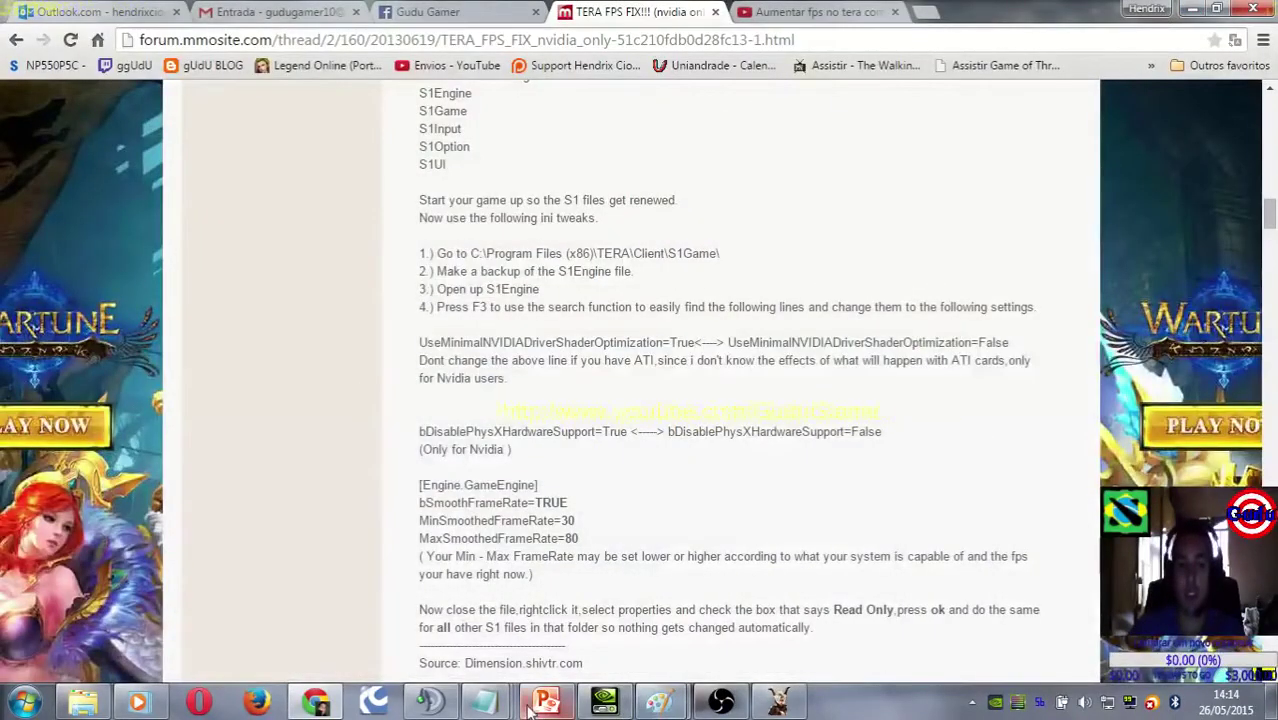
Step: Return to S1Engine.ini in Notepad, check the bDisablePhysXHardwareSupport line and save the file
mouse_move(485, 703)
left_click(672, 588)
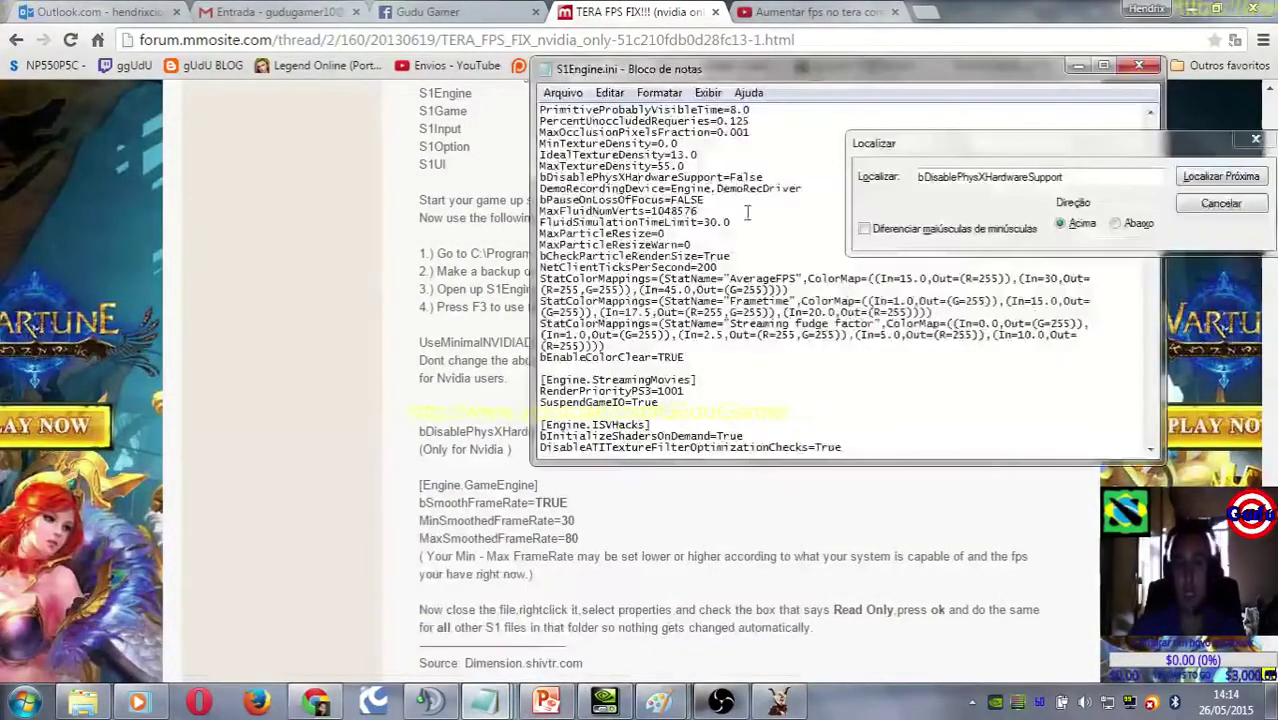
left_click_drag(540, 177, 740, 172)
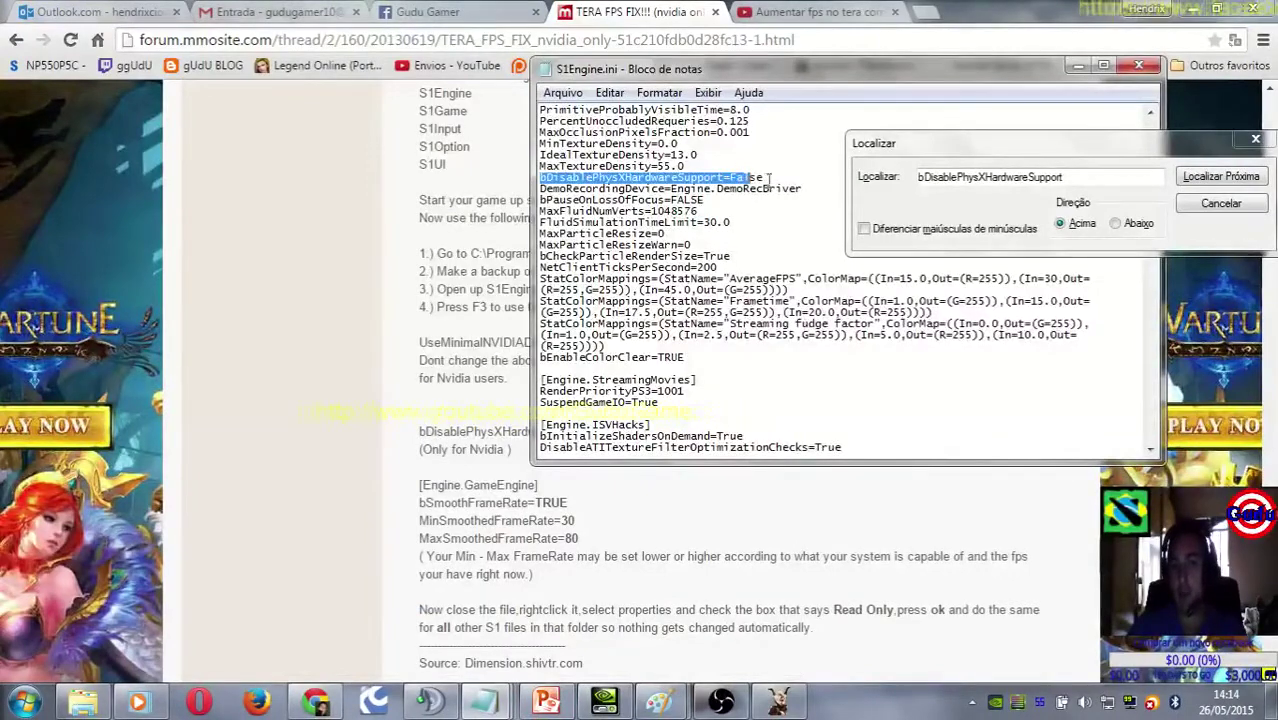
left_click(768, 177)
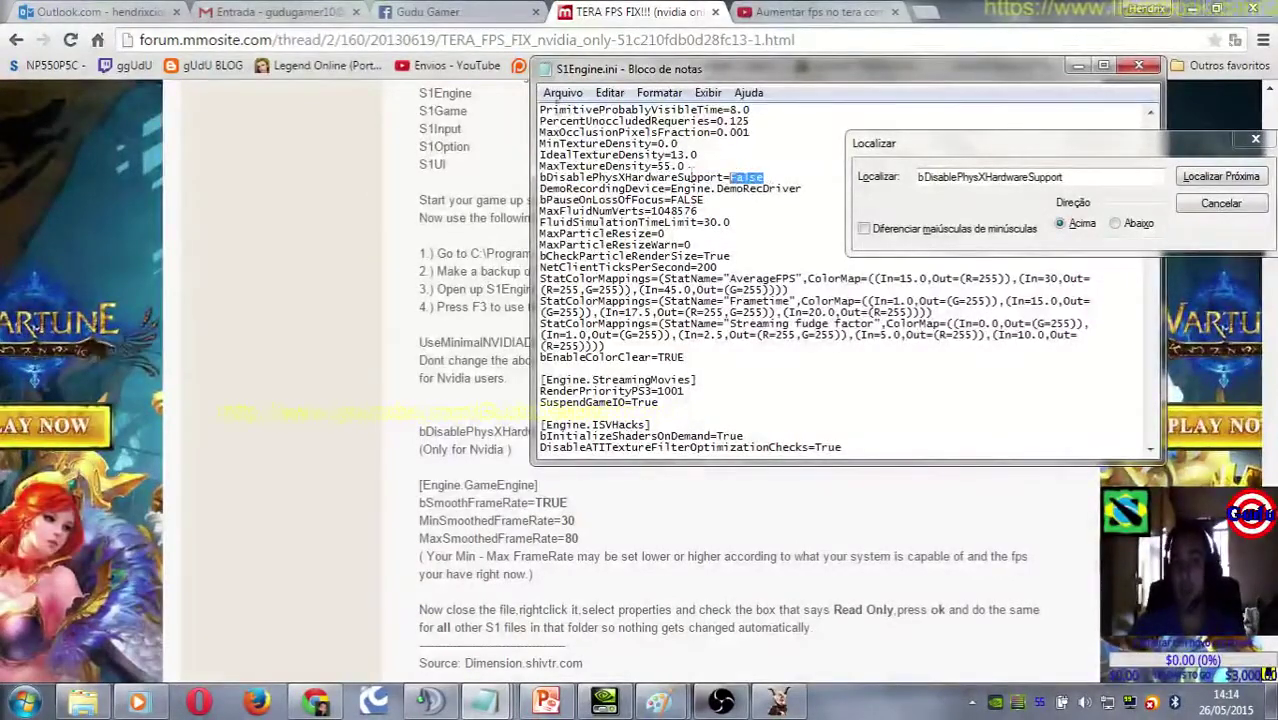
left_click(562, 92)
left_click(572, 149)
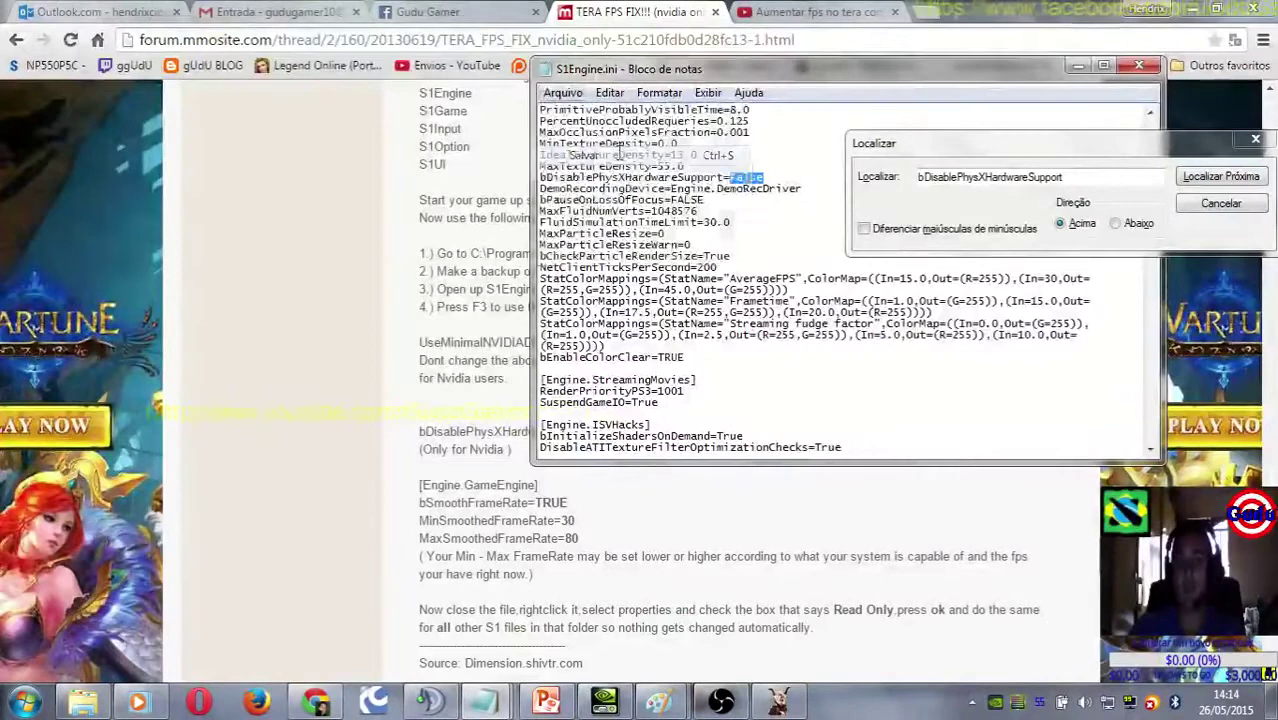
Step: Go back to the guide in the browser and copy the [Engine.GameEngine] section heading
left_click(462, 358)
scroll(487, 383, "down", 1)
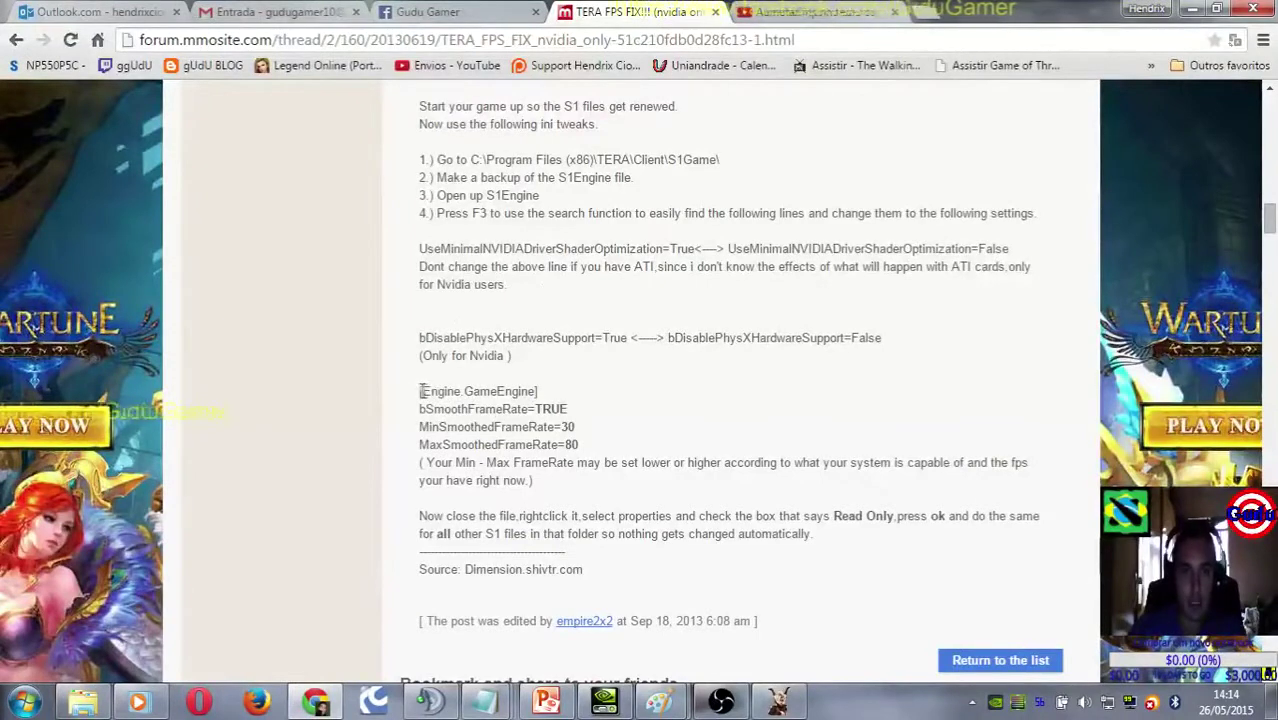
left_click_drag(421, 391, 516, 391)
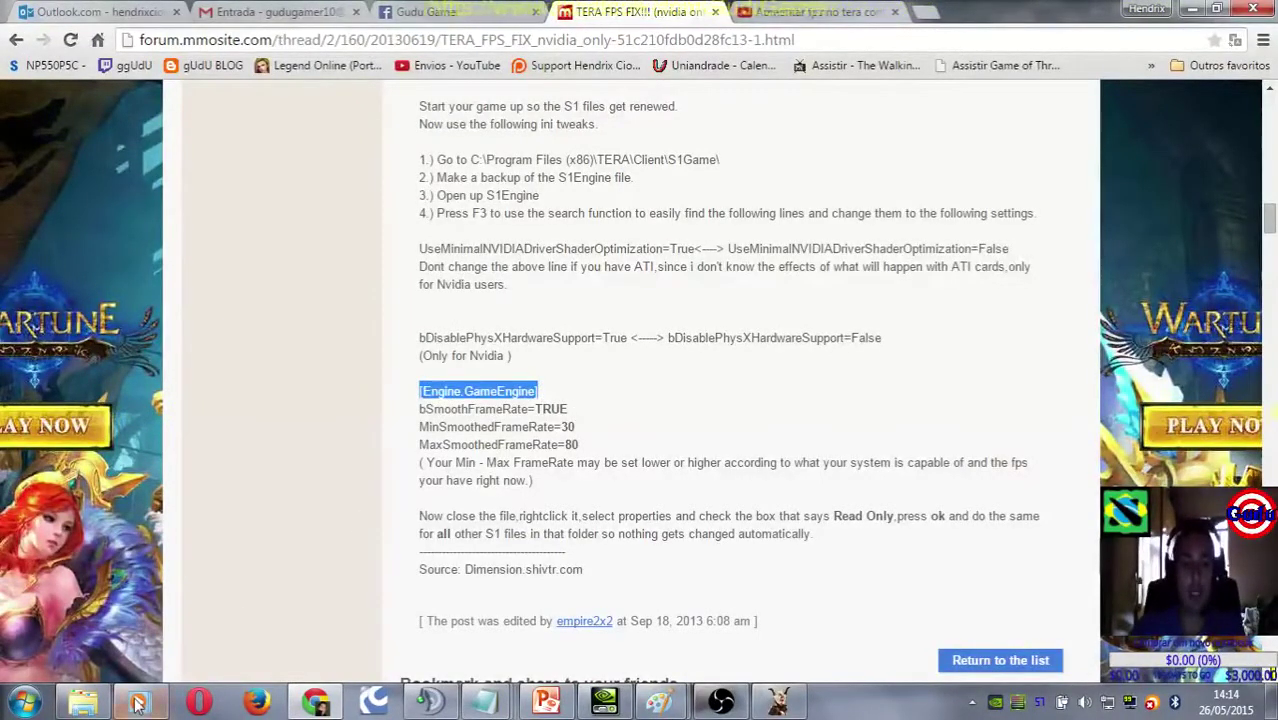
Step: Open S1Engine.ini from the Config folder and find the [Engine.GameEngine] section
left_click(83, 702)
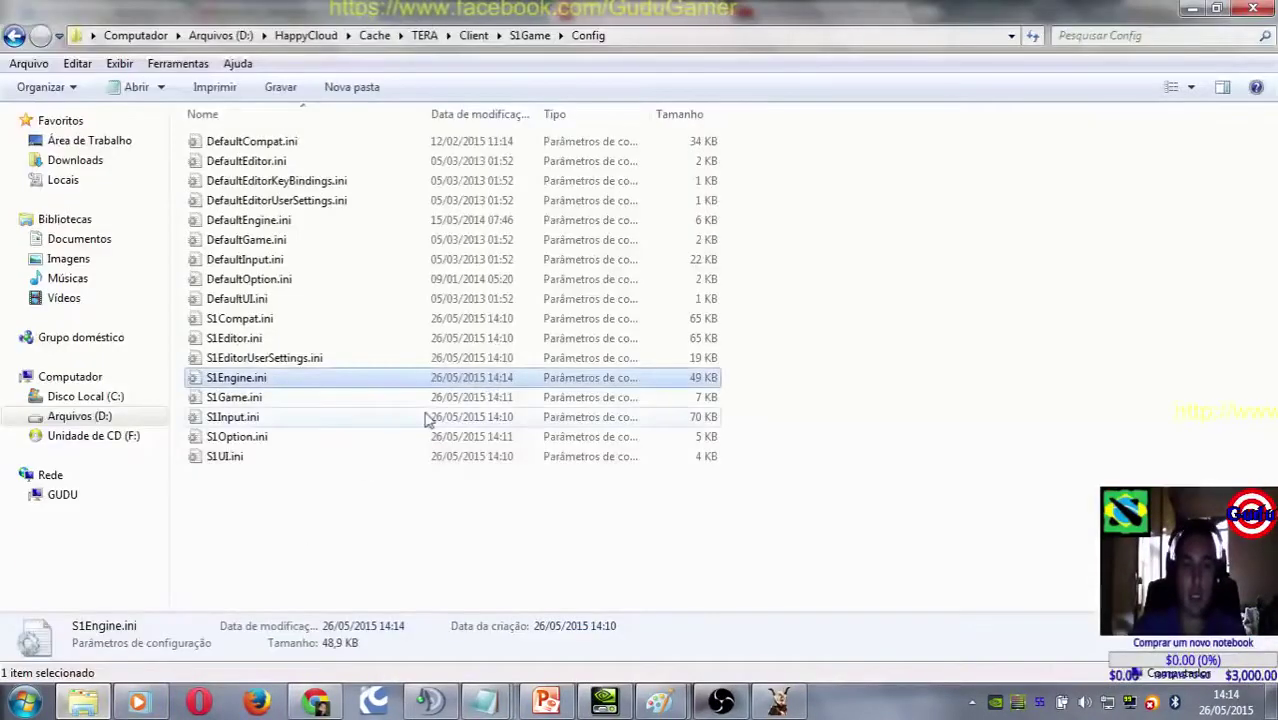
double_click(263, 380)
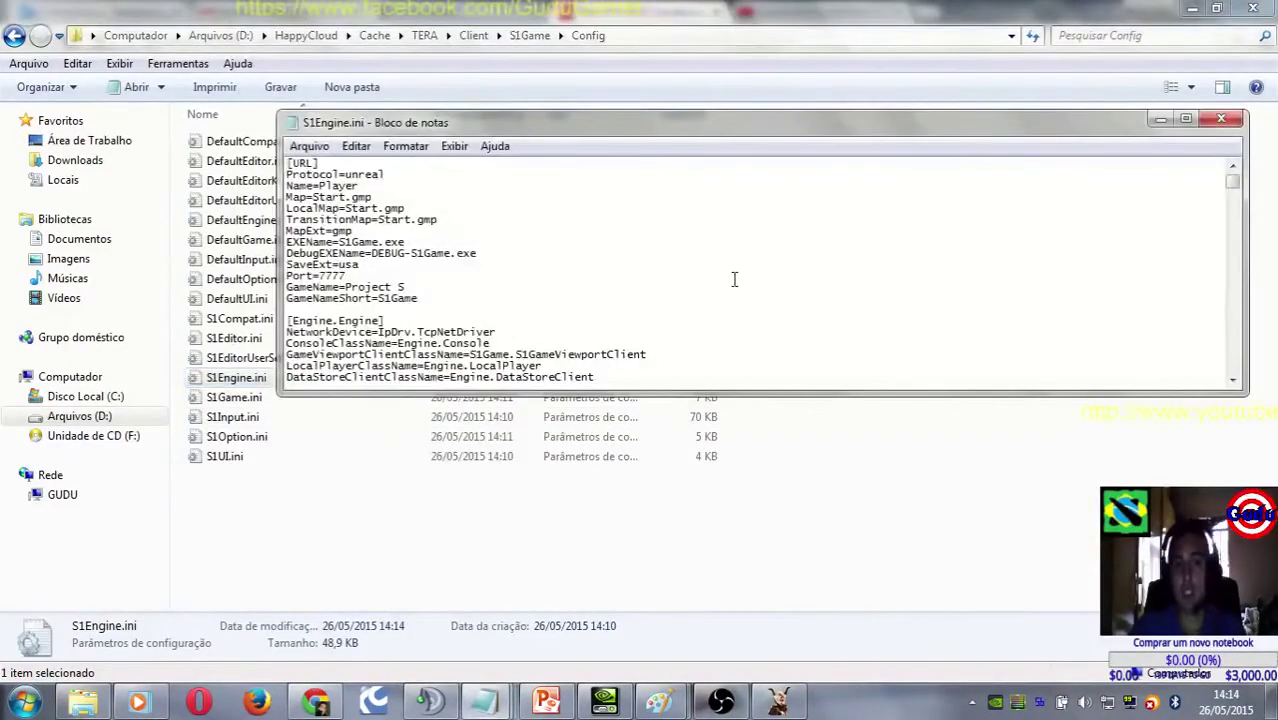
key("ctrl+f")
type("[Engine.GameEngine]")
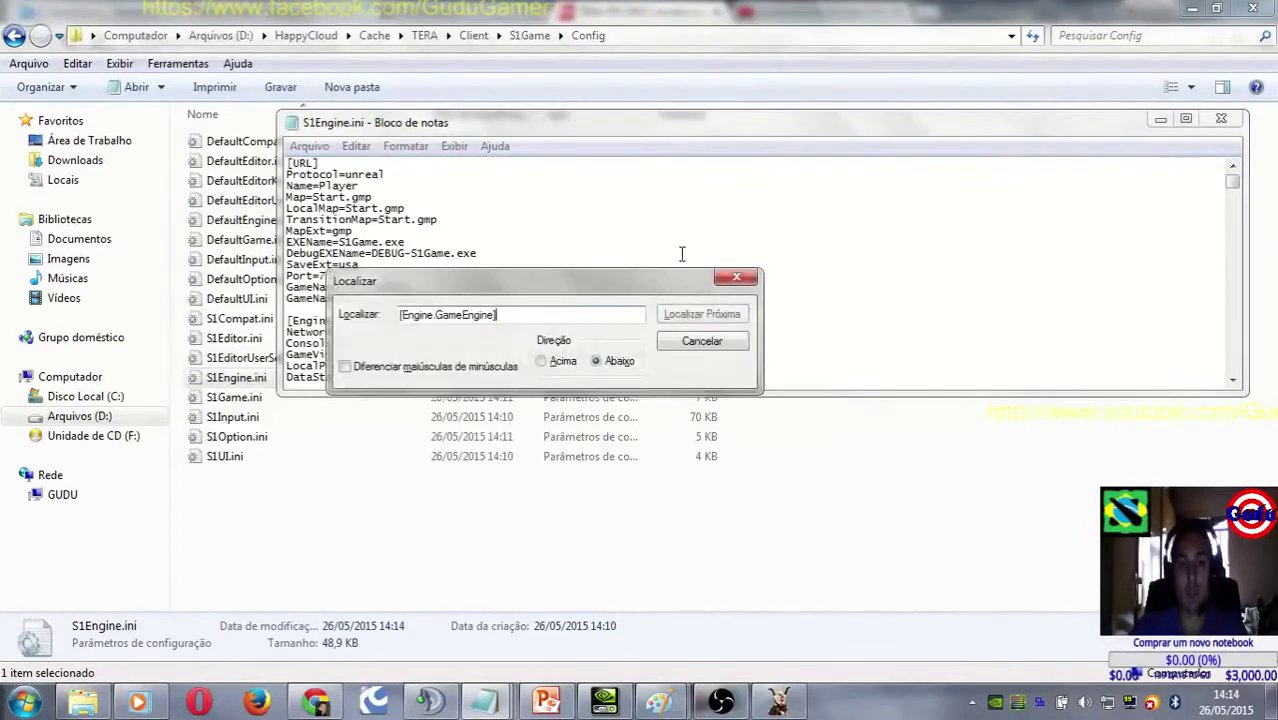
left_click(692, 316)
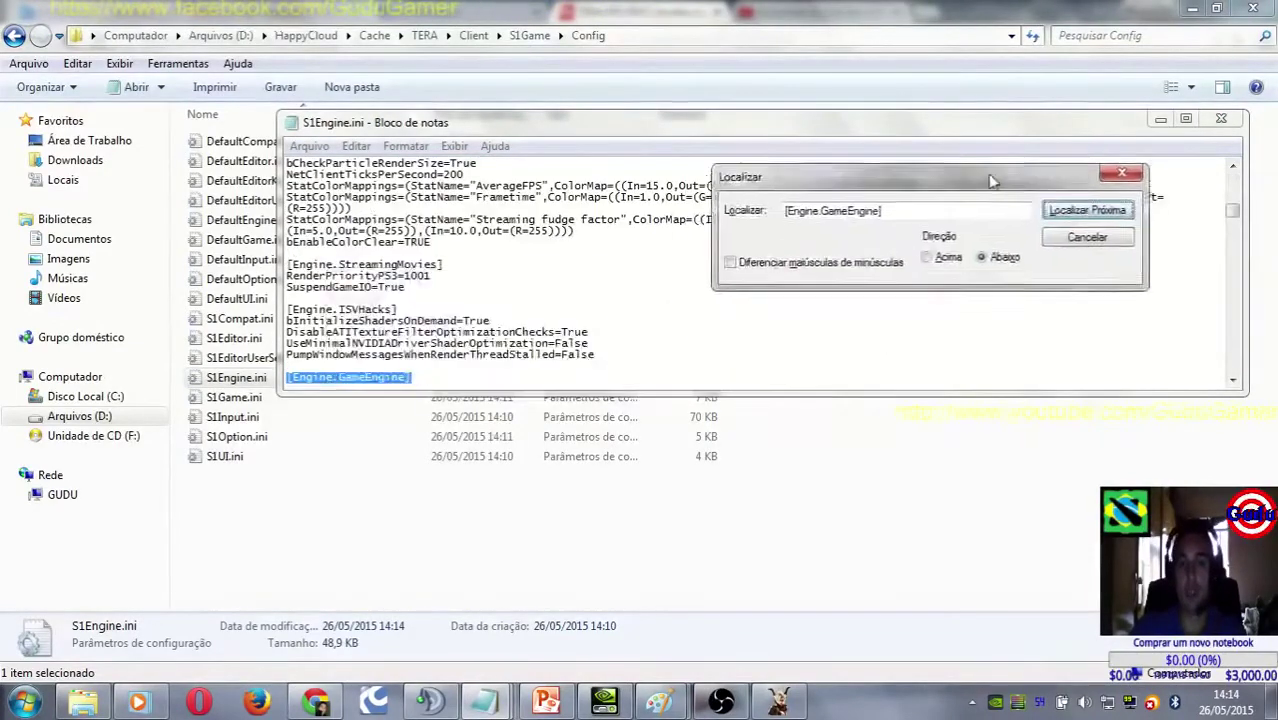
Step: Resize the S1Engine.ini window and place it beside the browser guide so both frame rate sections can be compared
left_click_drag(1237, 393, 1240, 592)
left_click_drag(279, 124, 519, 116)
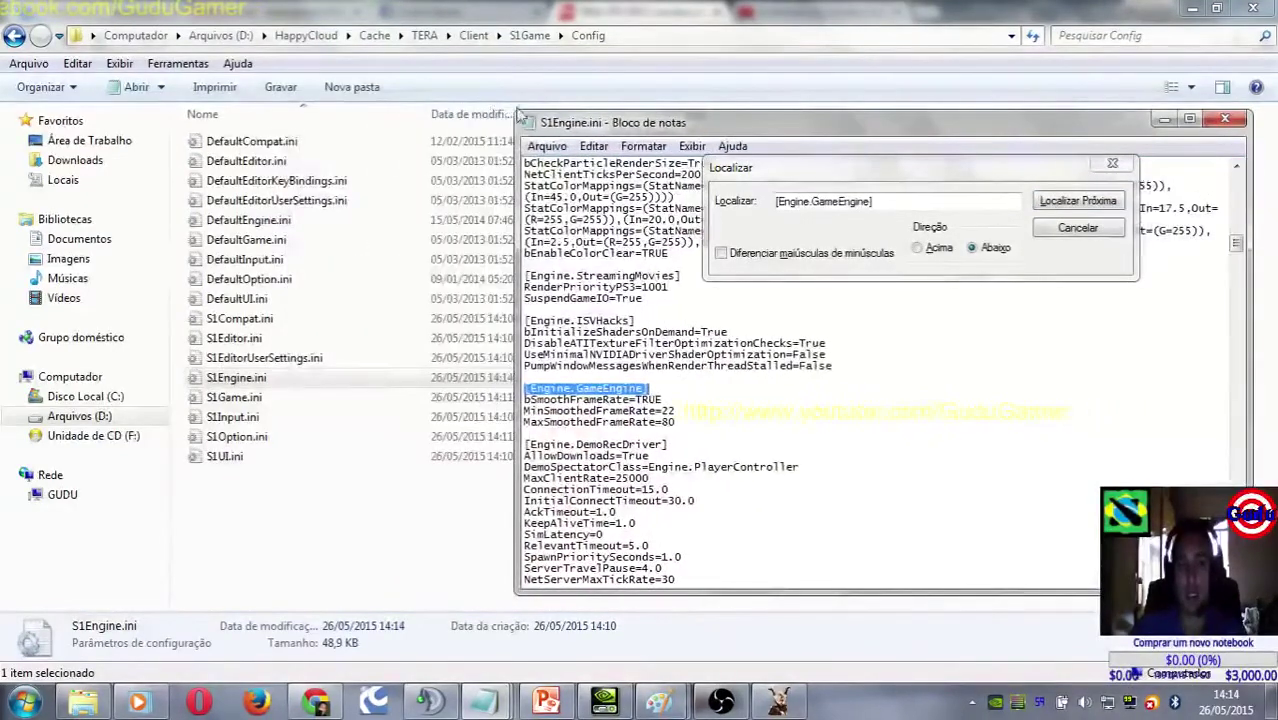
left_click(1192, 9)
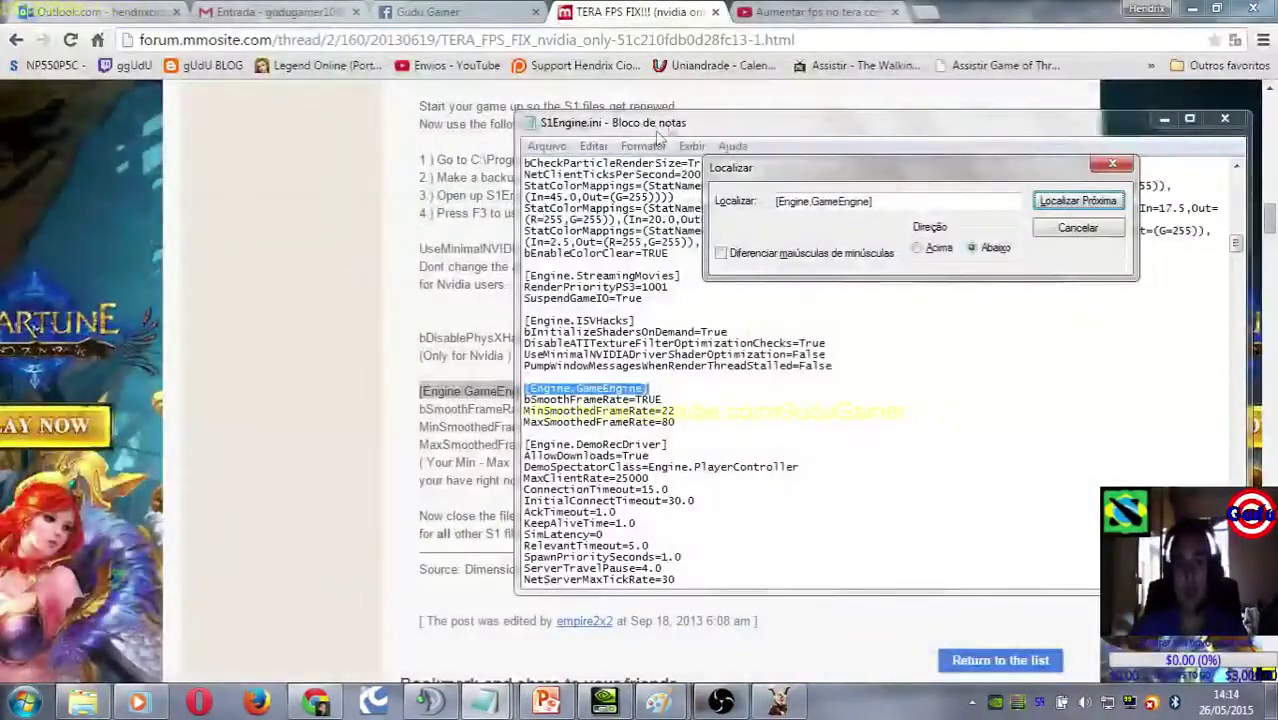
left_click_drag(659, 137, 780, 130)
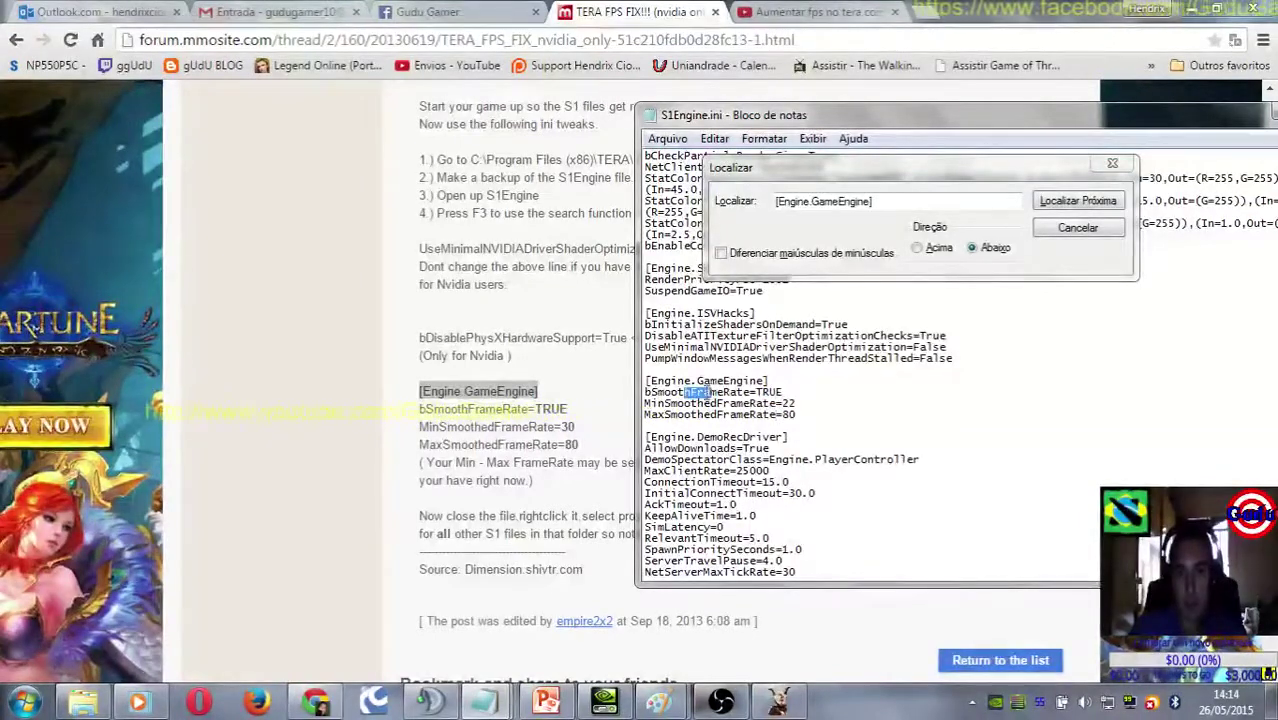
Step: Set MinSmoothedFrameRate to 30 in the [Engine.GameEngine] section and save S1Engine.ini
double_click(700, 392)
left_click(797, 403)
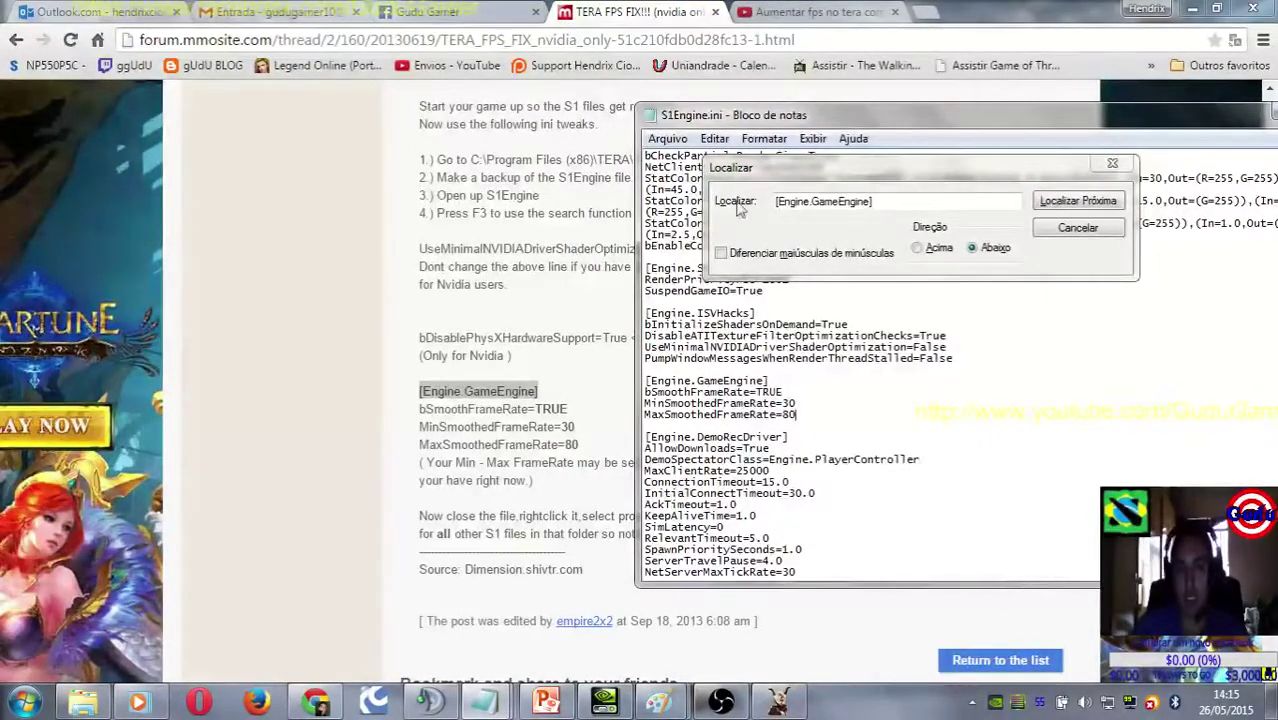
left_click(665, 138)
left_click(690, 201)
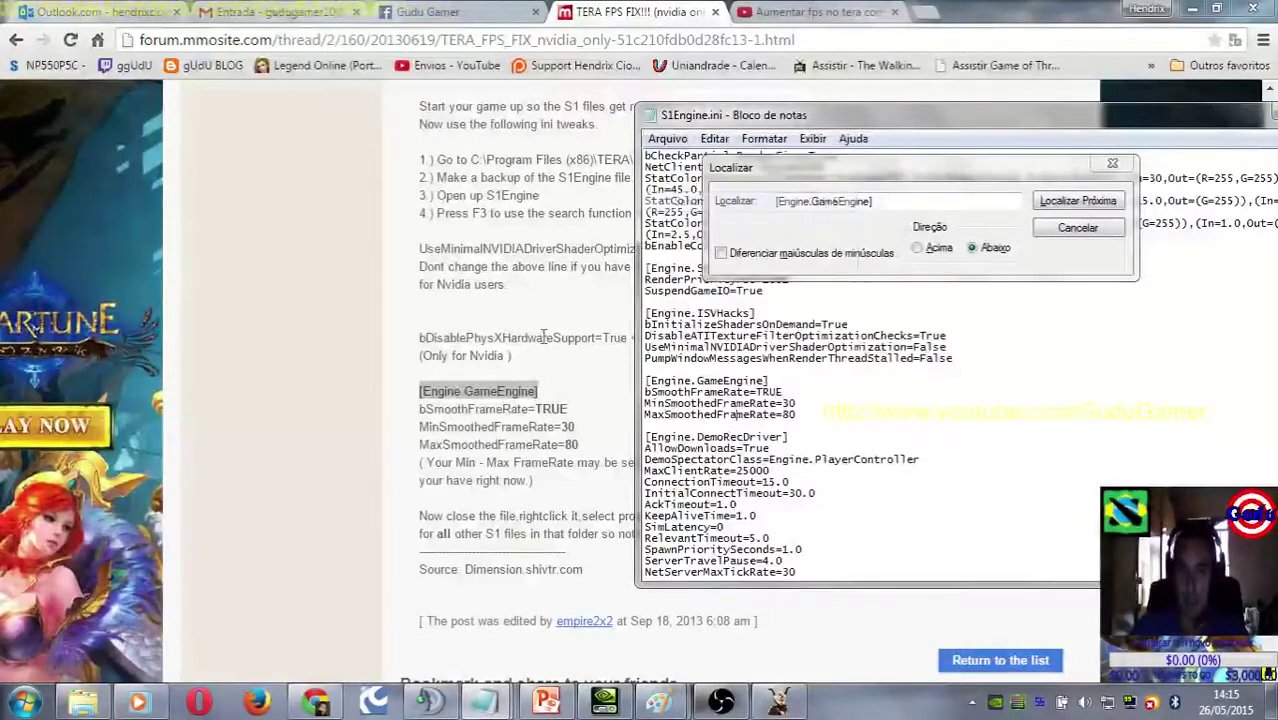
Step: Compare the [Engine.GameEngine] lines in S1Engine.ini with the guide, and close the file
left_click(528, 385)
key("alt+Tab")
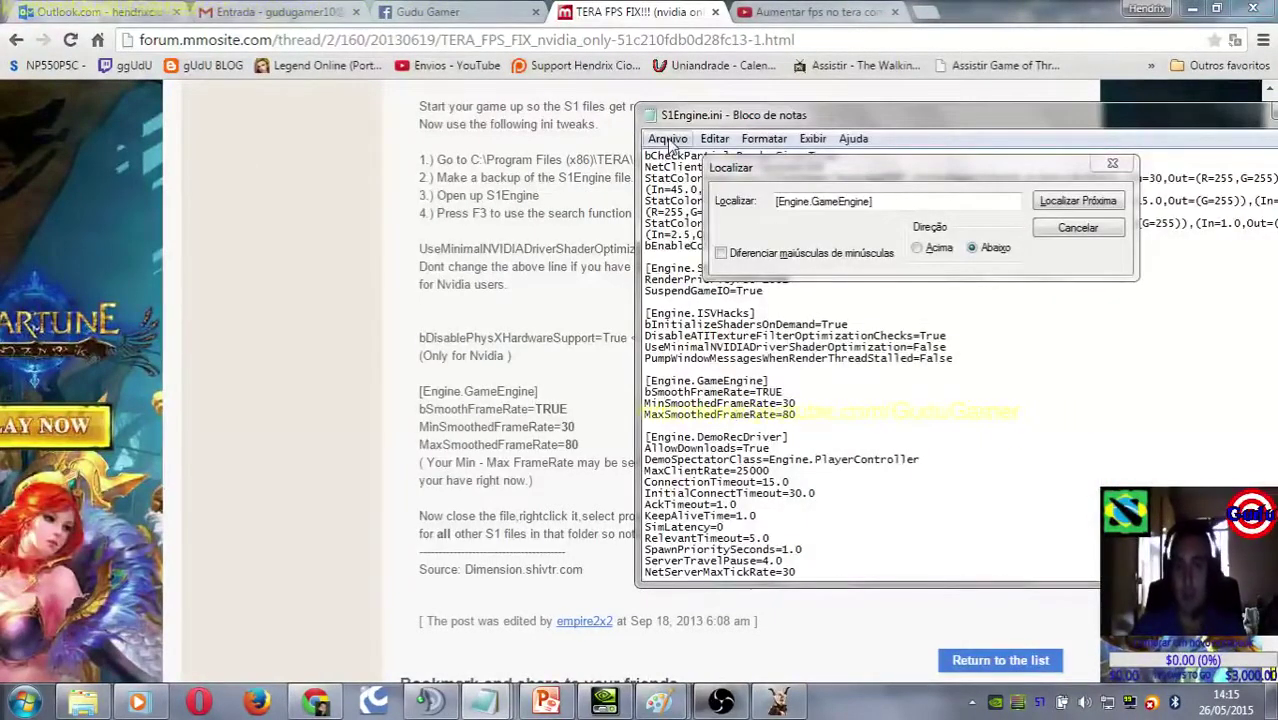
left_click_drag(1180, 124, 956, 132)
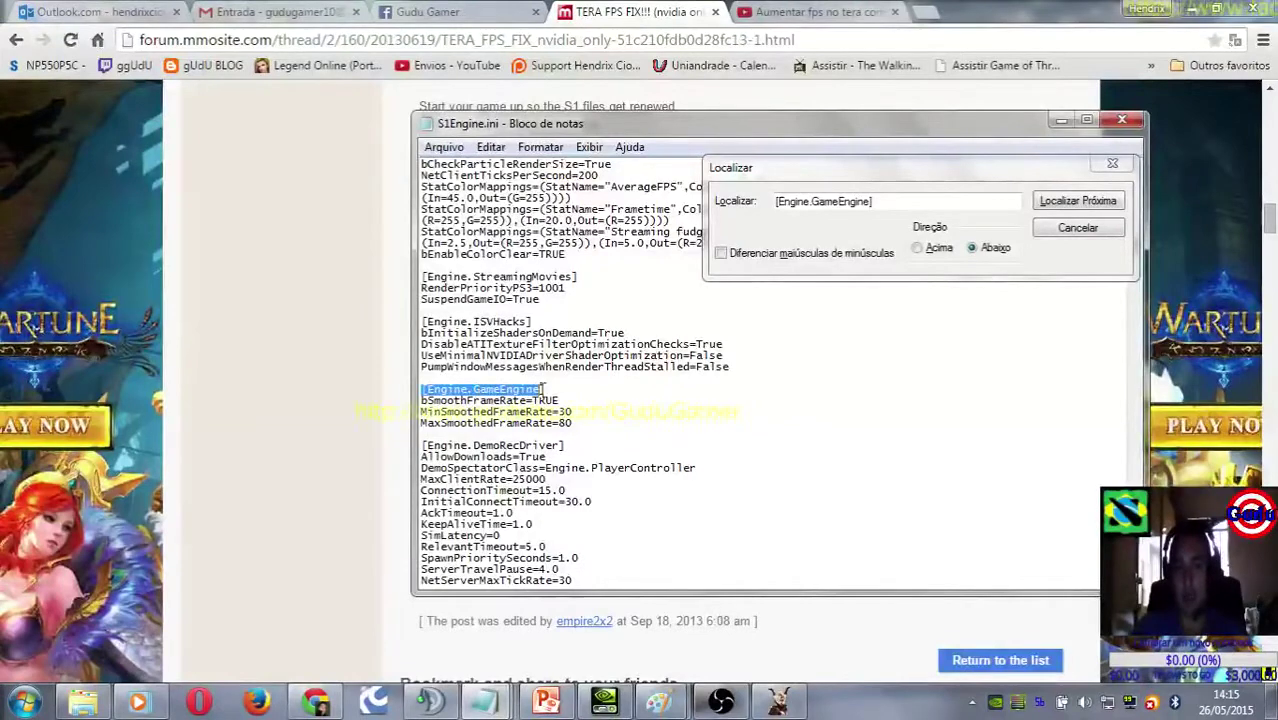
left_click(576, 416, "shift")
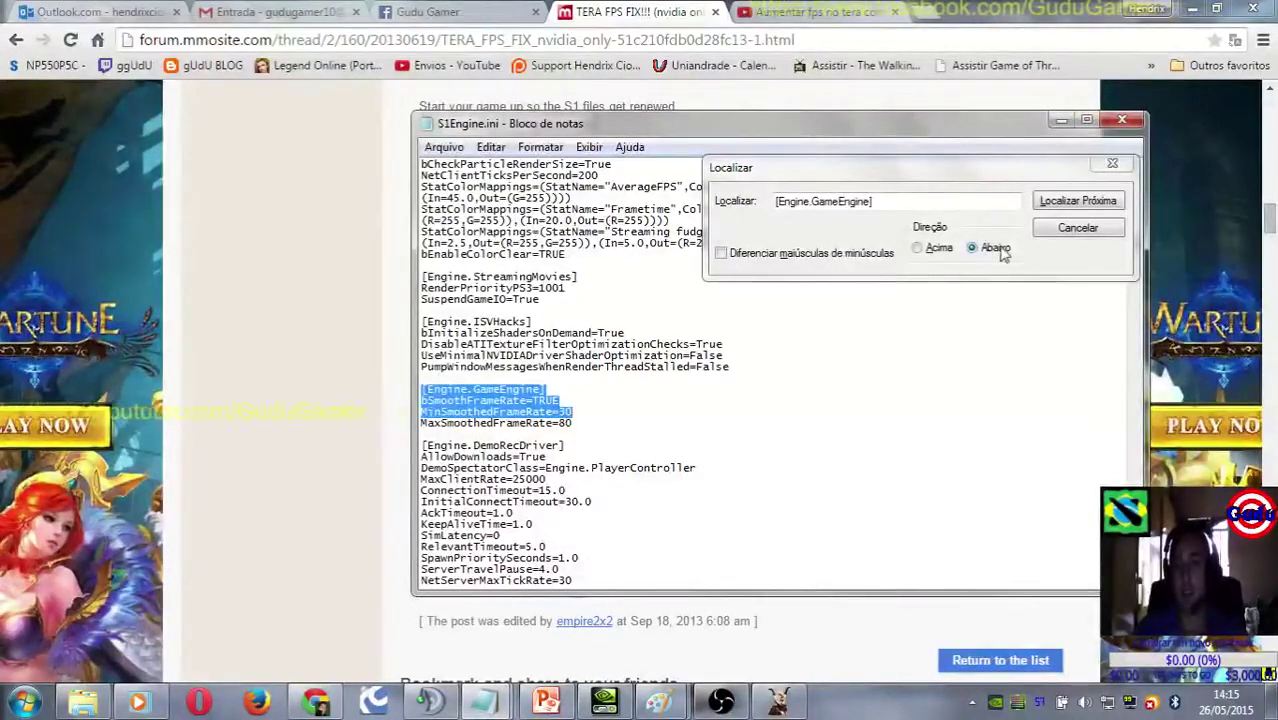
left_click(1121, 119)
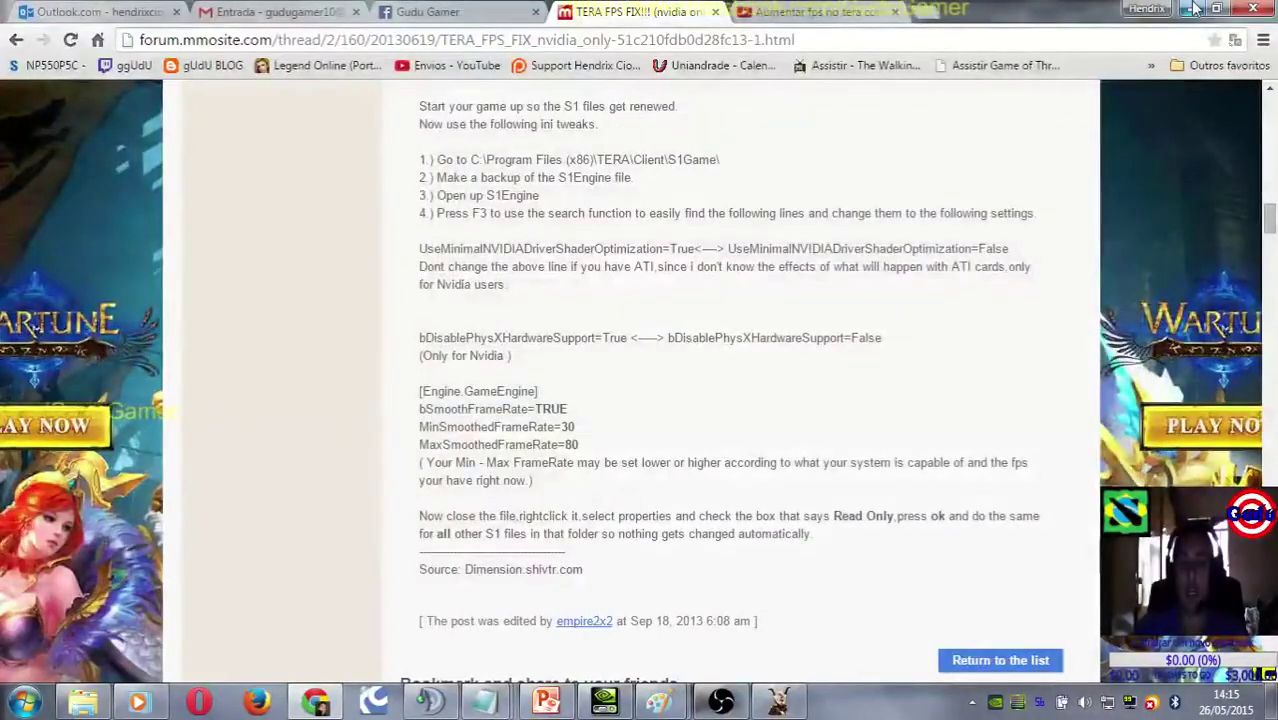
Step: Set the S1Engine.ini file in the Config folder to read-only in its properties
left_click(1192, 8)
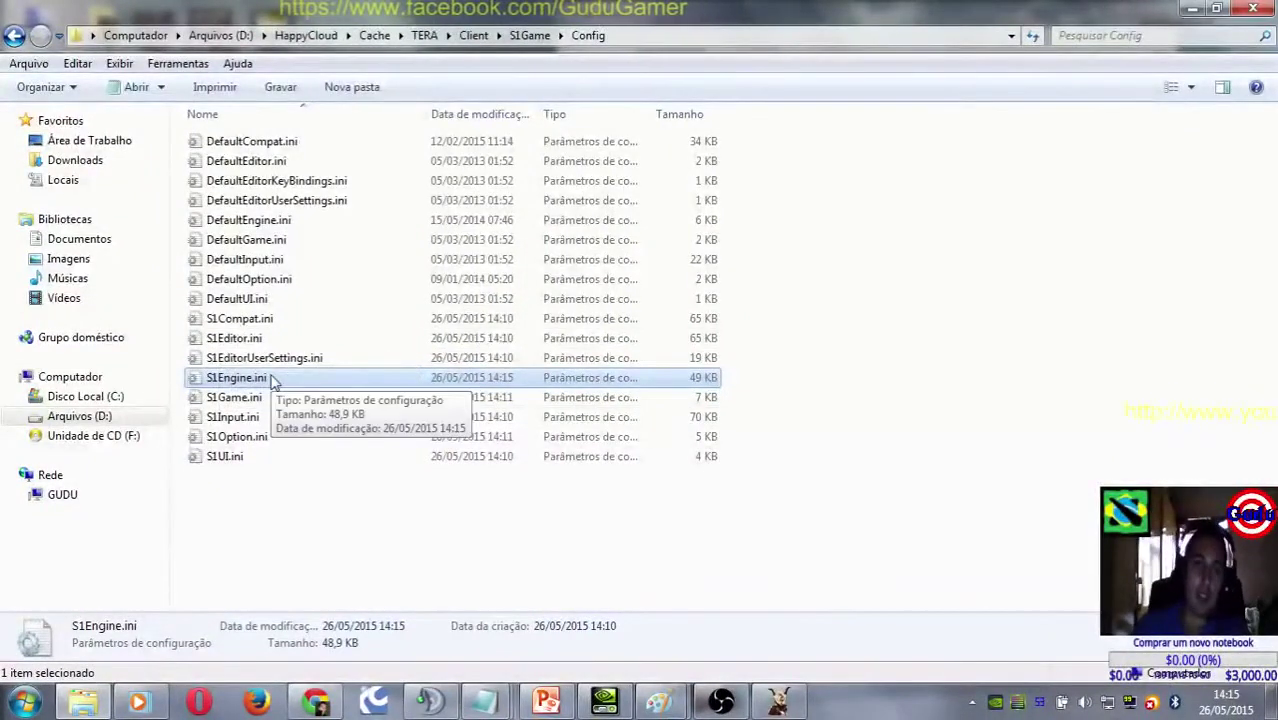
right_click(275, 381)
left_click(395, 665)
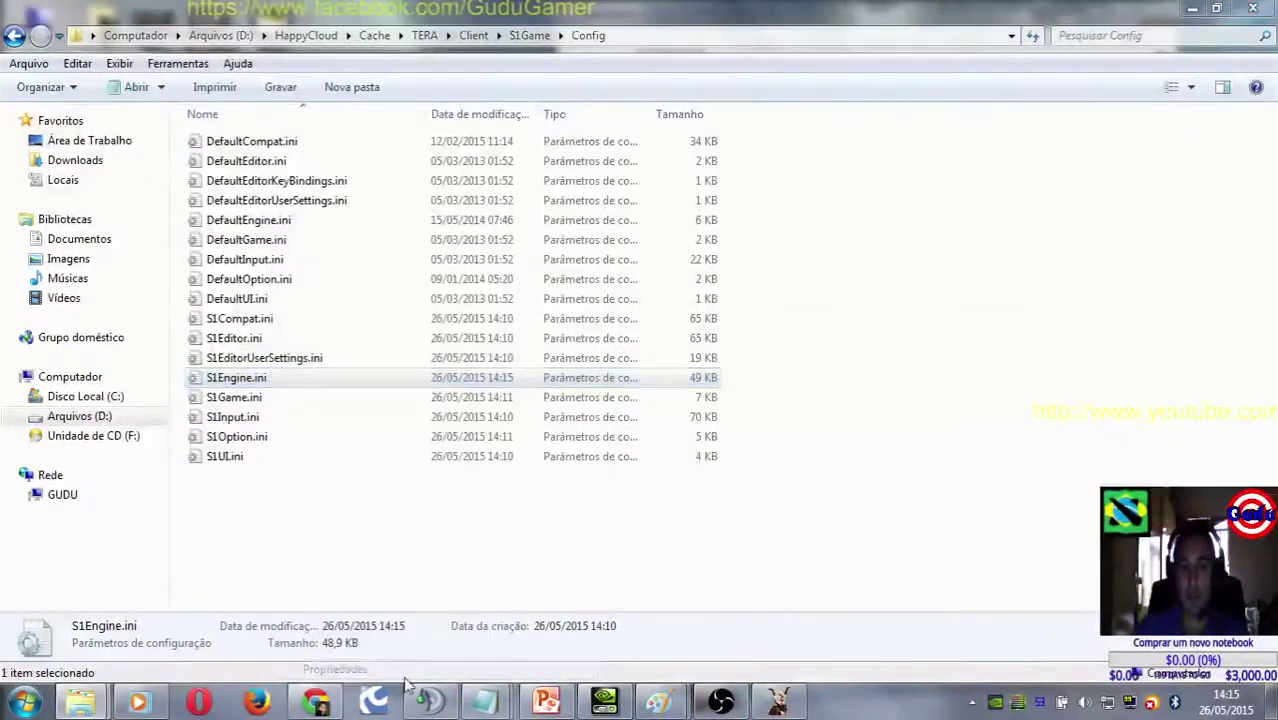
left_click(371, 563)
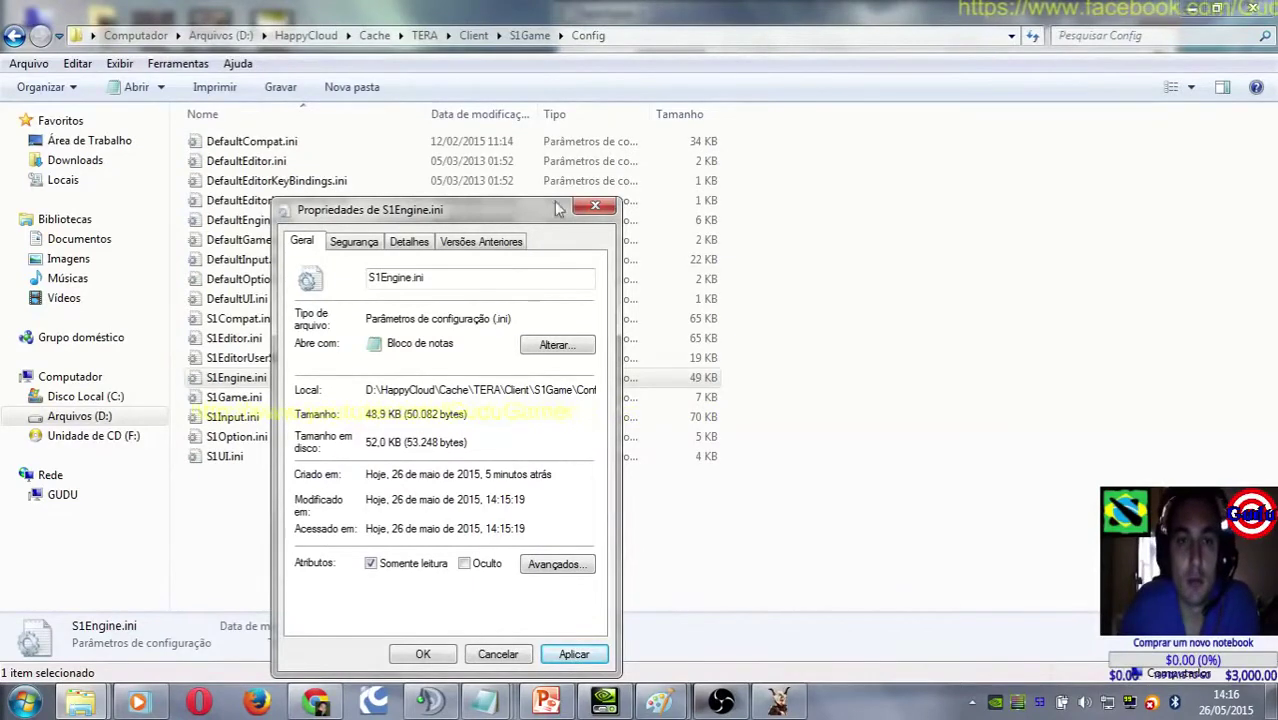
left_click(567, 655)
left_click(423, 655)
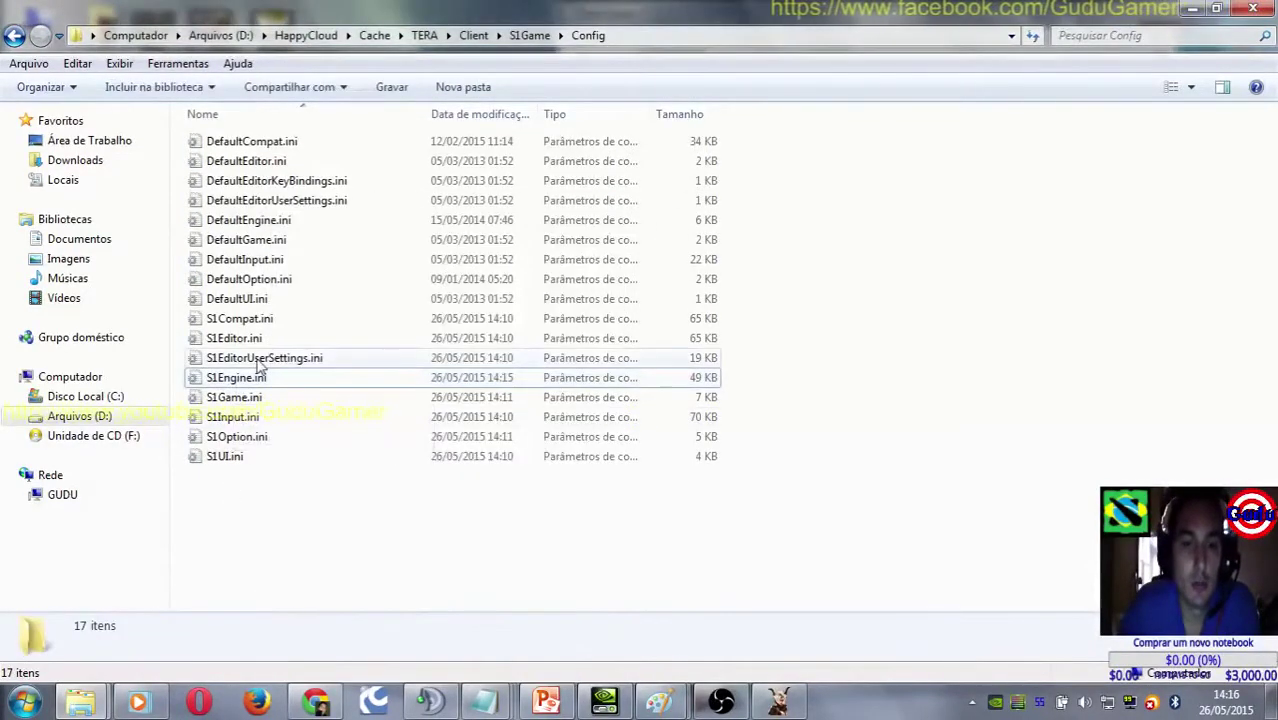
Step: Bring the S1Engine.ini properties back up to check the read-only attribute, and return to the Config folder
mouse_move(81, 701)
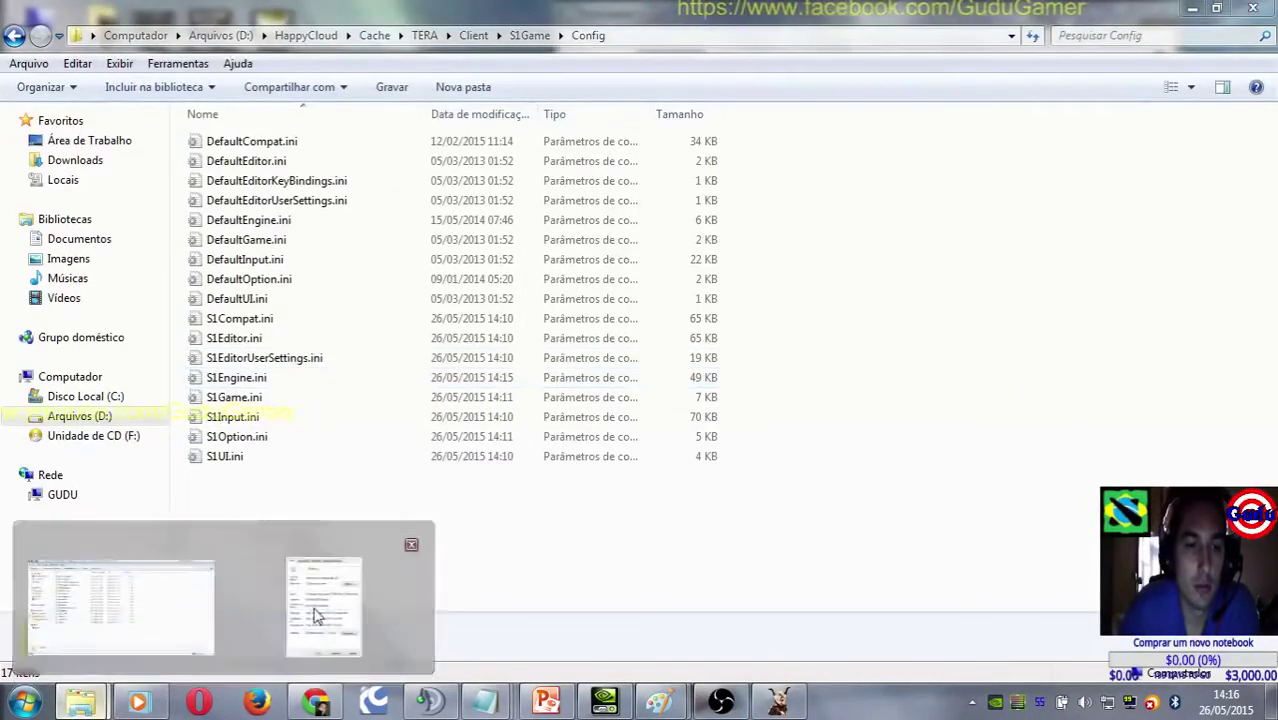
left_click(316, 615)
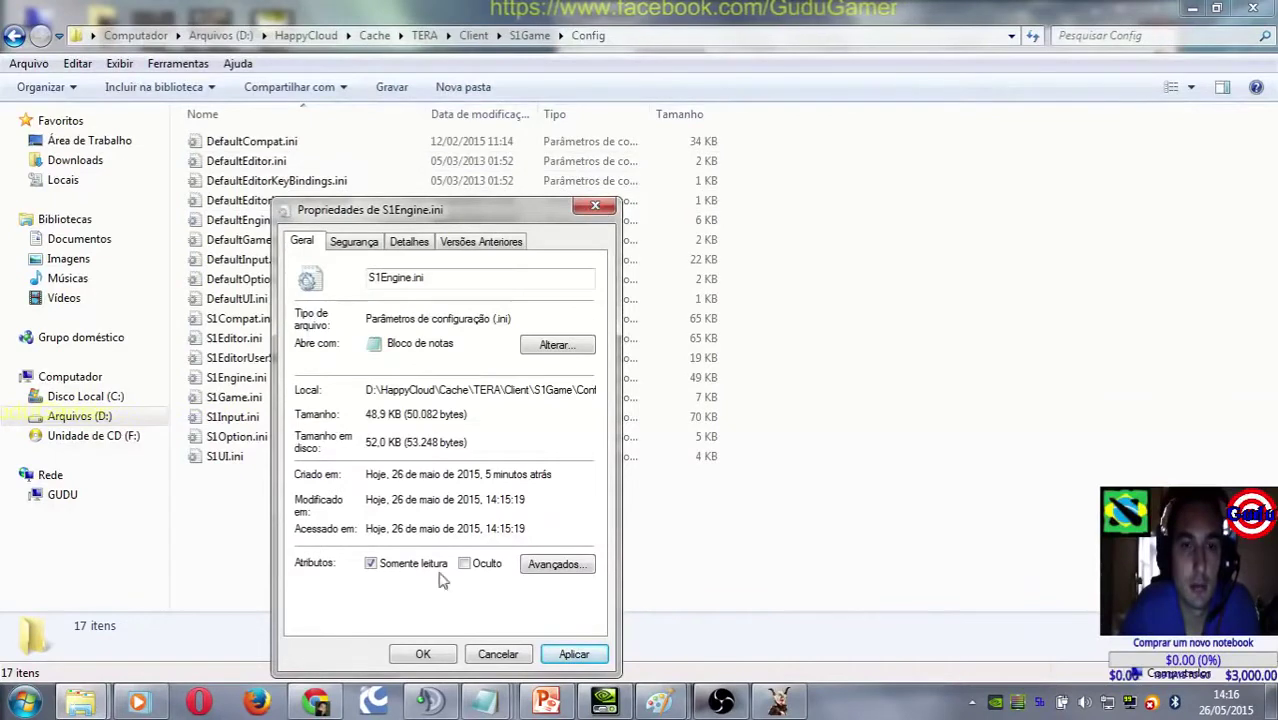
left_click(250, 553)
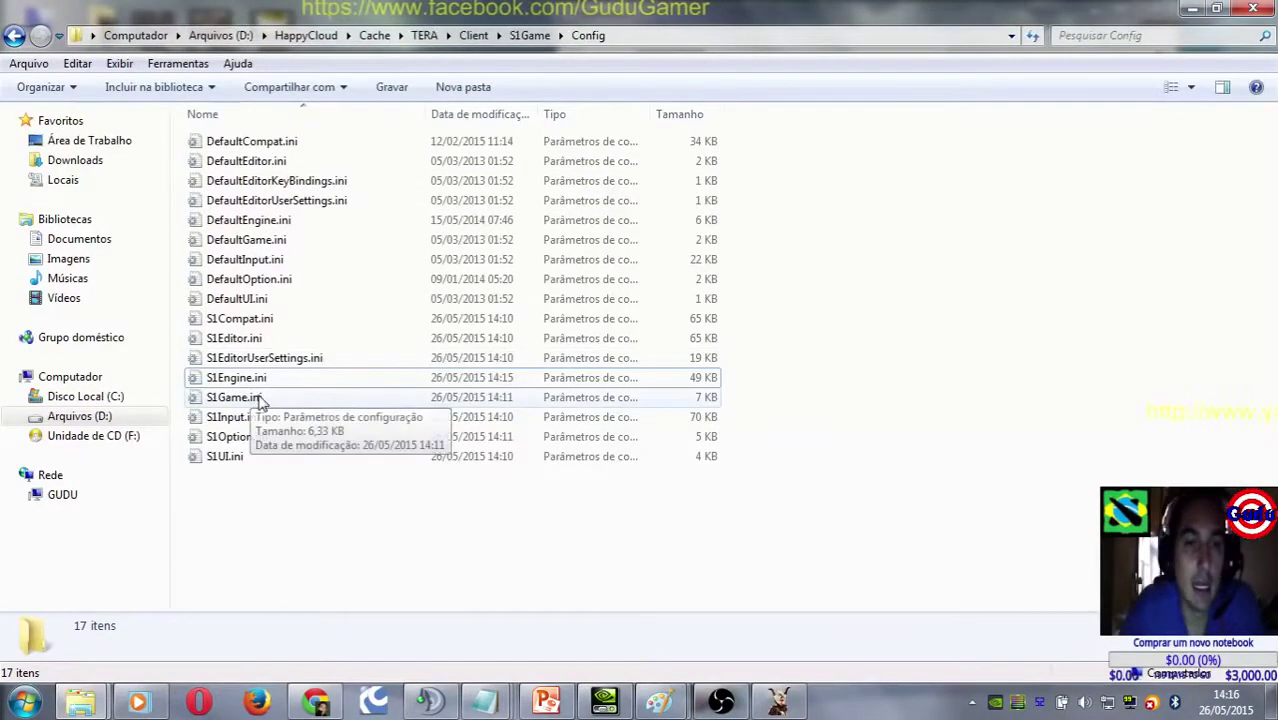
Step: Examine the attributes of S1Option.ini and of the Config folder in their properties, cancelling both dialogs
left_click(244, 440)
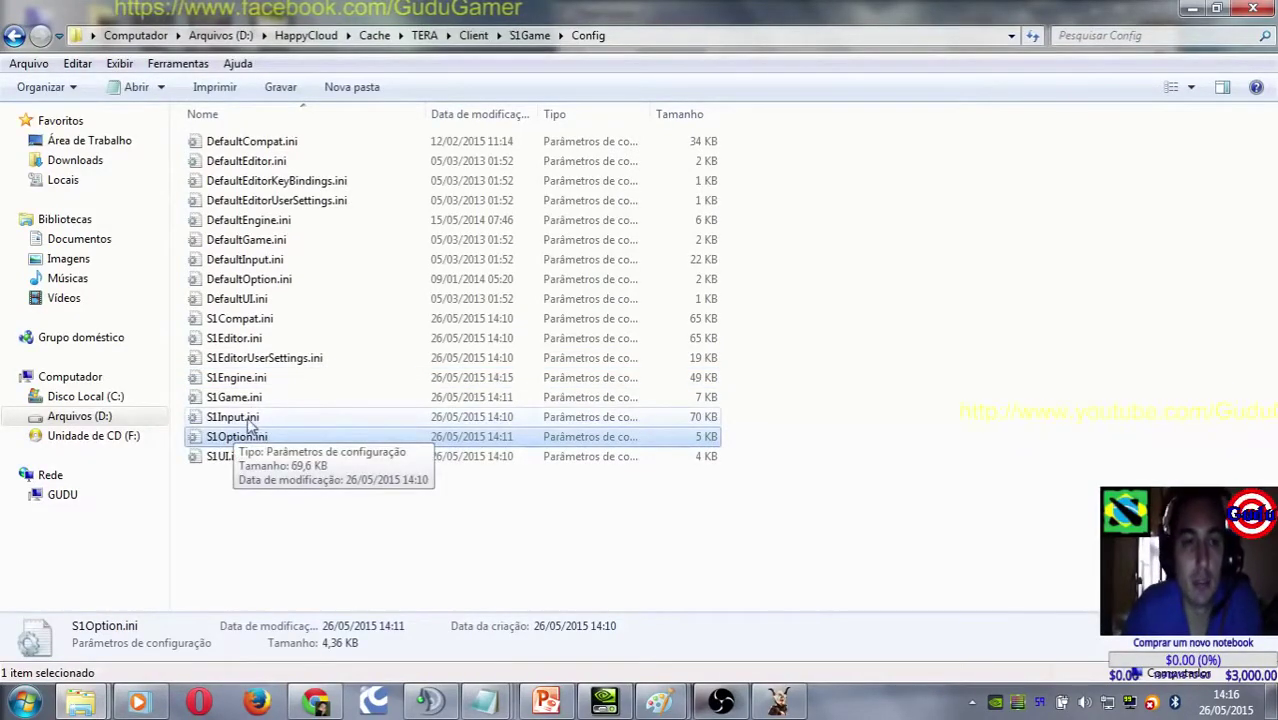
right_click(254, 444)
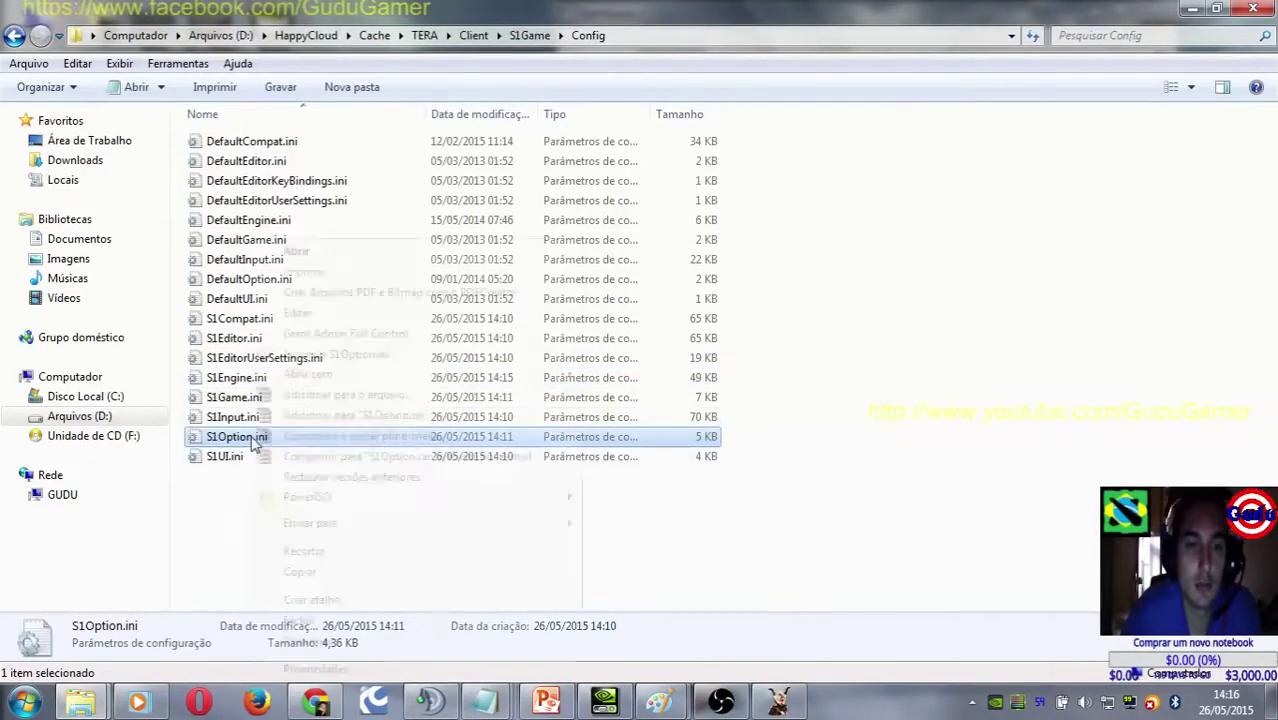
left_click(312, 667)
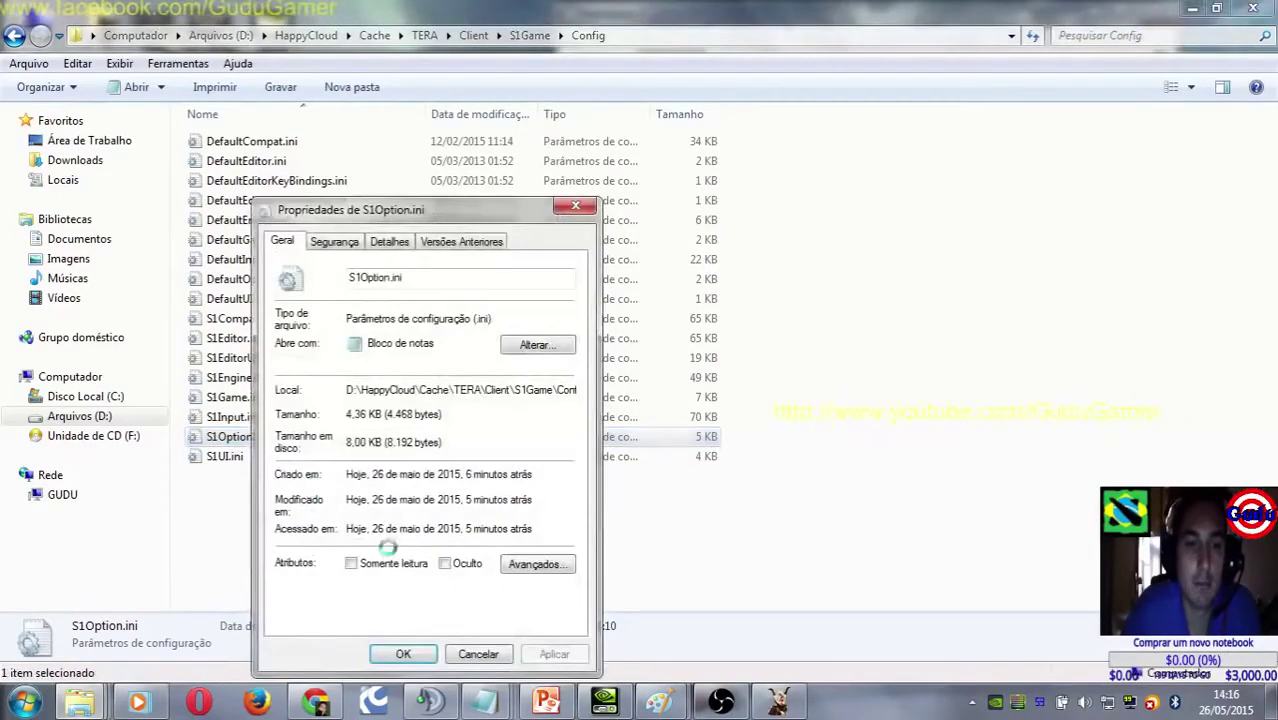
left_click(476, 654)
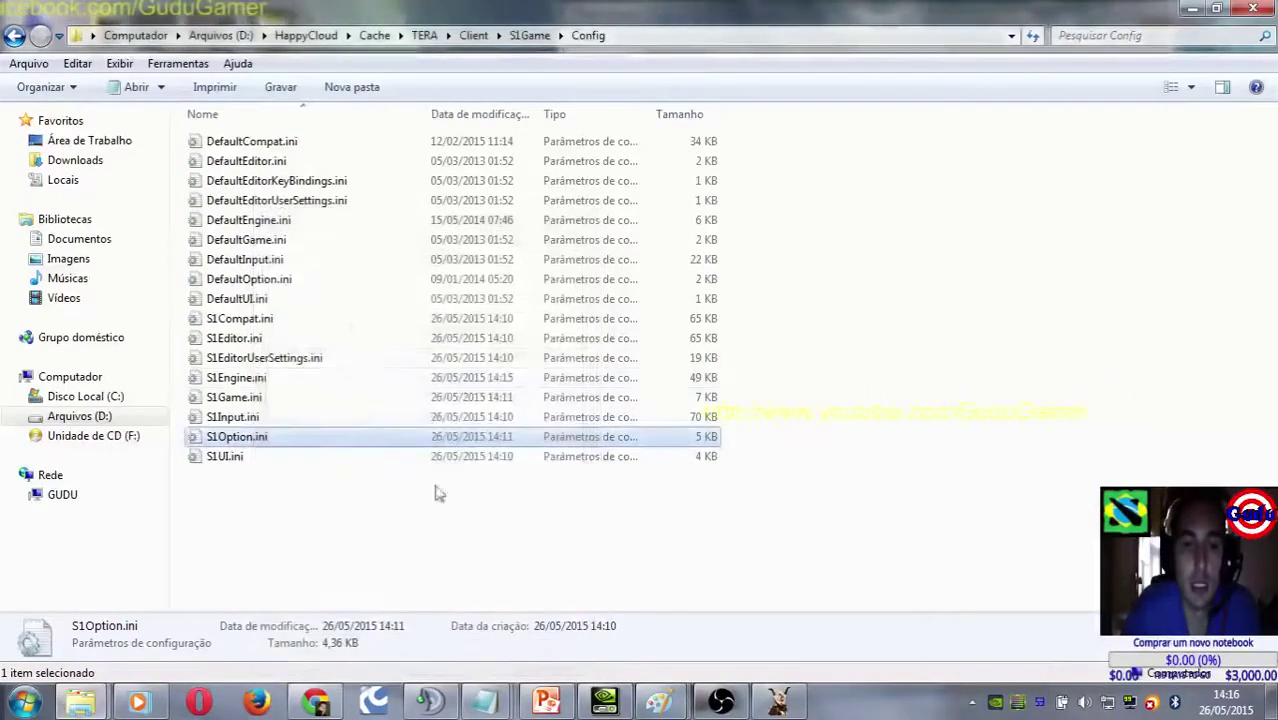
right_click(251, 457)
left_click(314, 441)
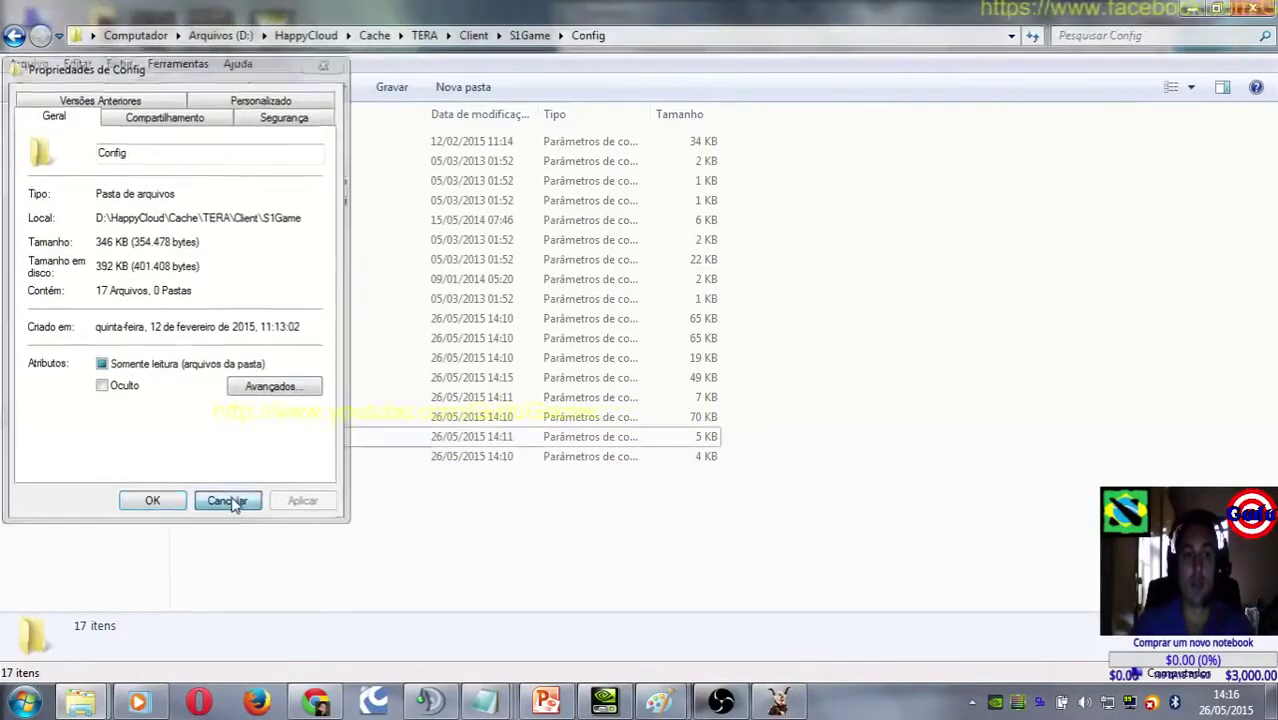
left_click(228, 501)
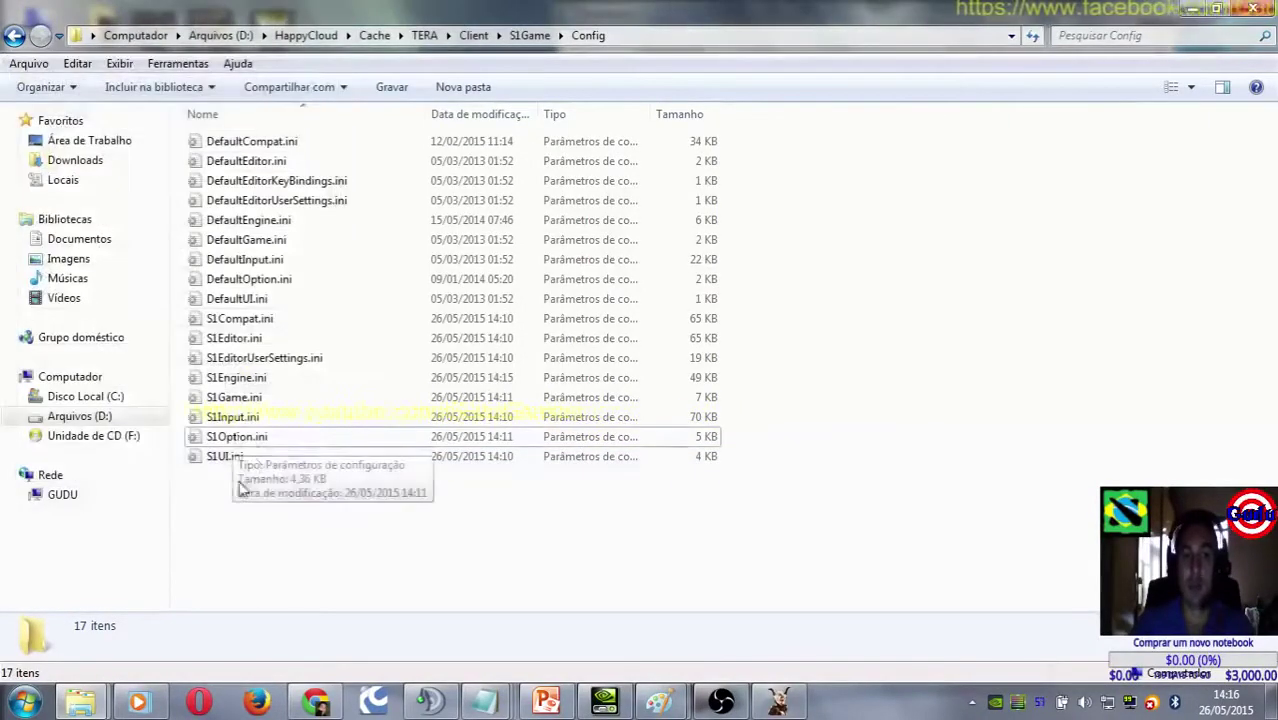
Step: Set the S1Compat.ini file in the Config folder to read-only in its properties
double_click(240, 318)
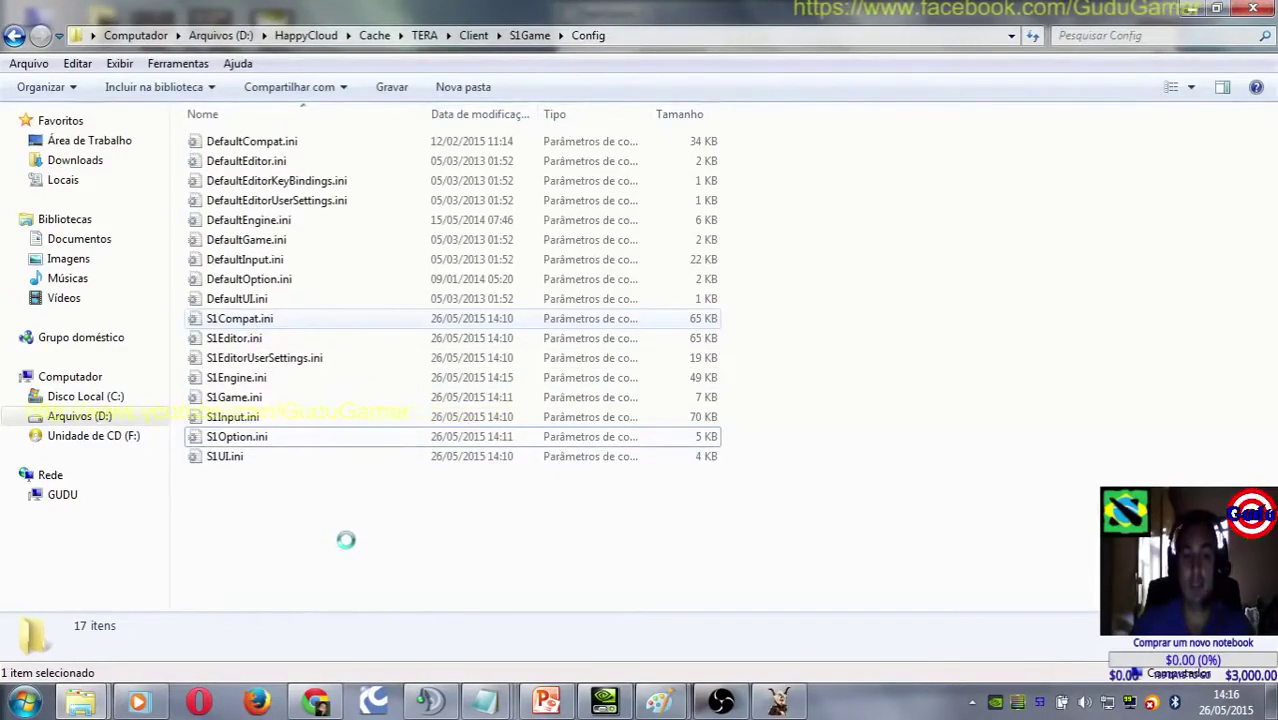
right_click(250, 318)
left_click(311, 669)
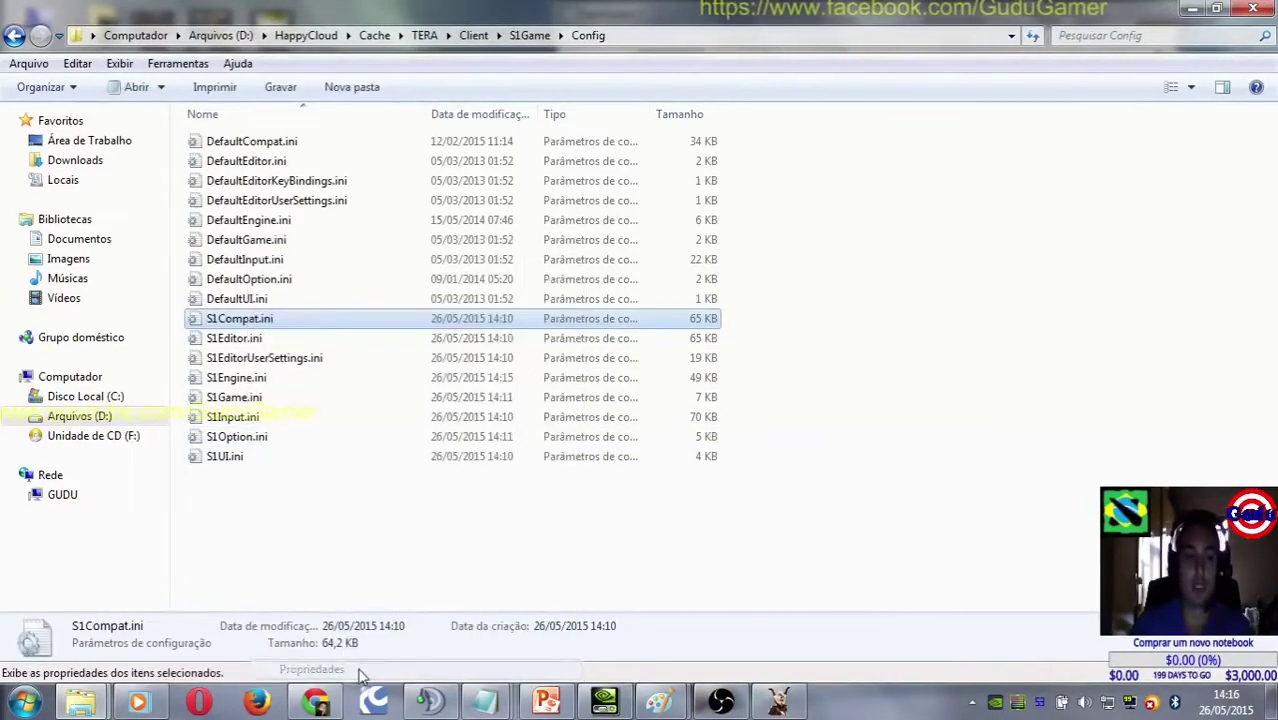
left_click(348, 564)
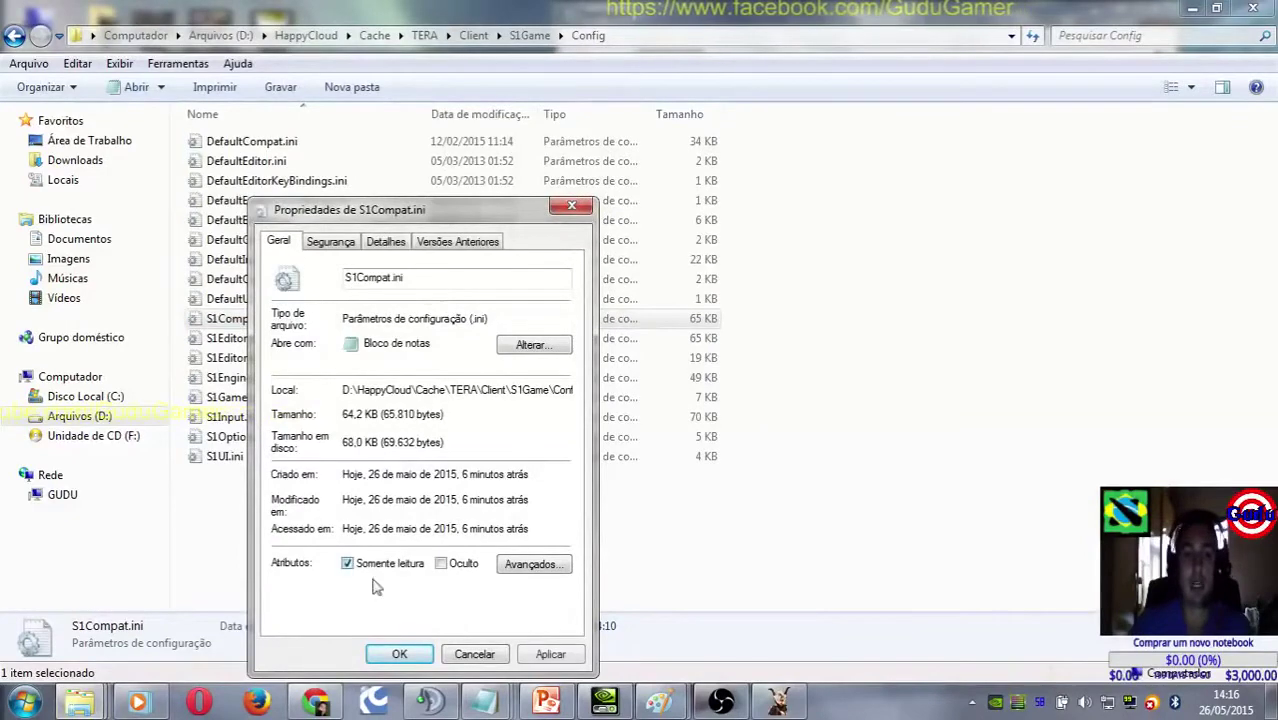
left_click(399, 654)
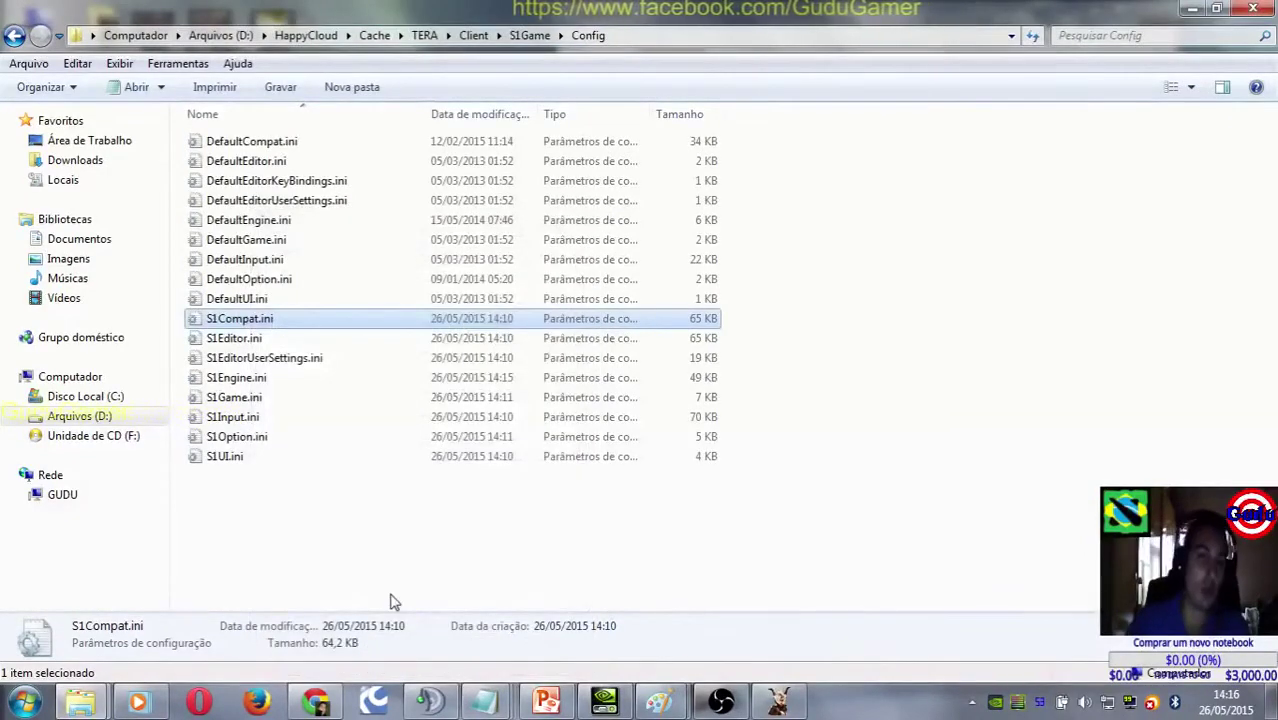
Step: Set the Config folder to read-only, applying the change to the folder, its subfolders and files
right_click(283, 344)
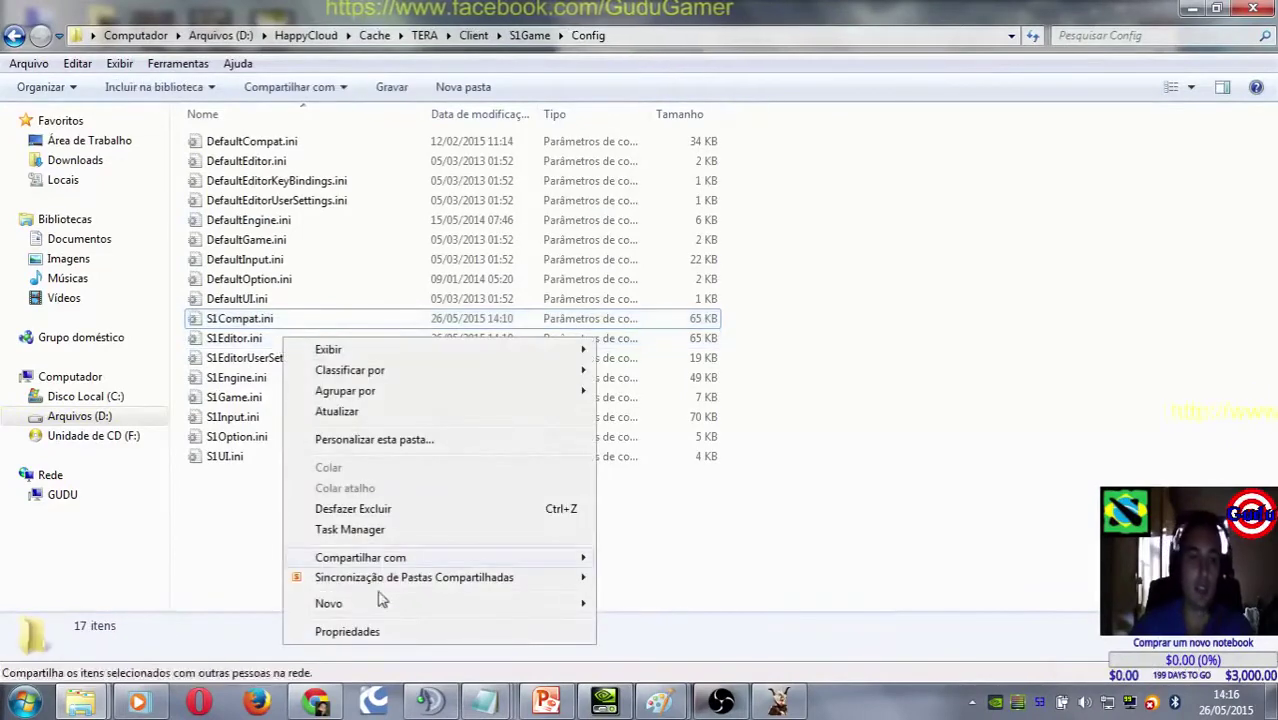
left_click(380, 632)
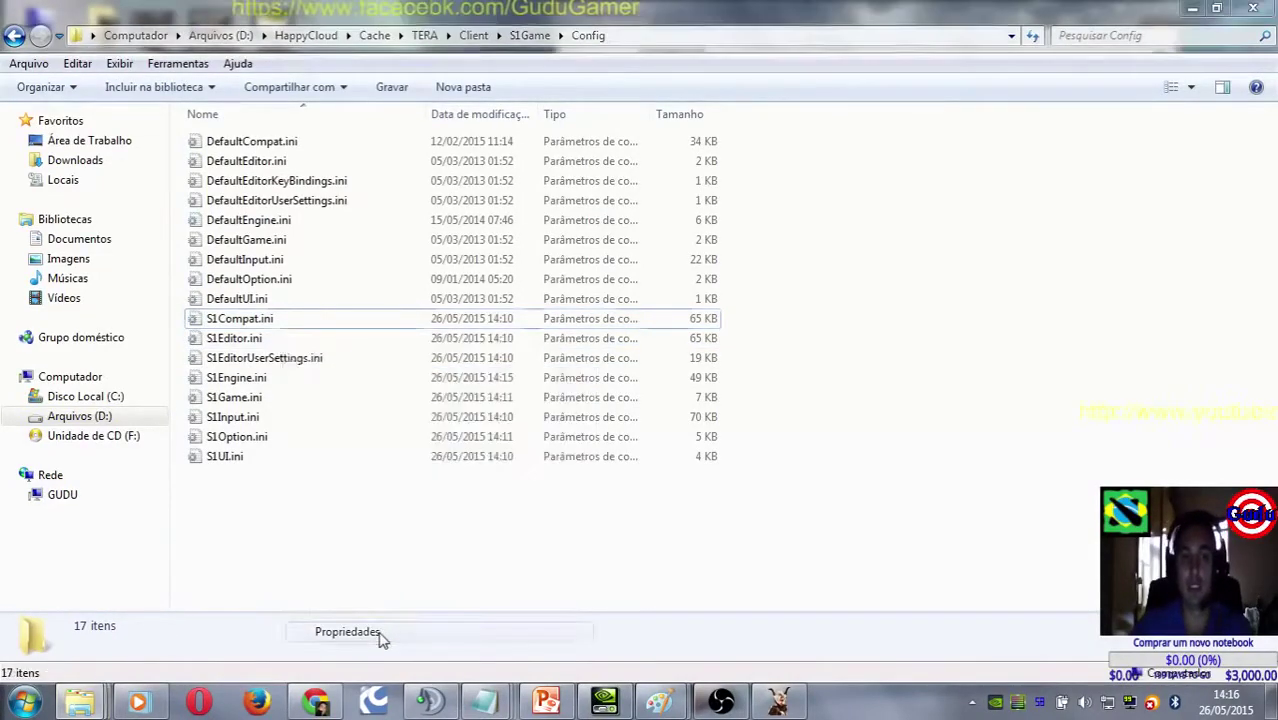
left_click(113, 368)
left_click(113, 368)
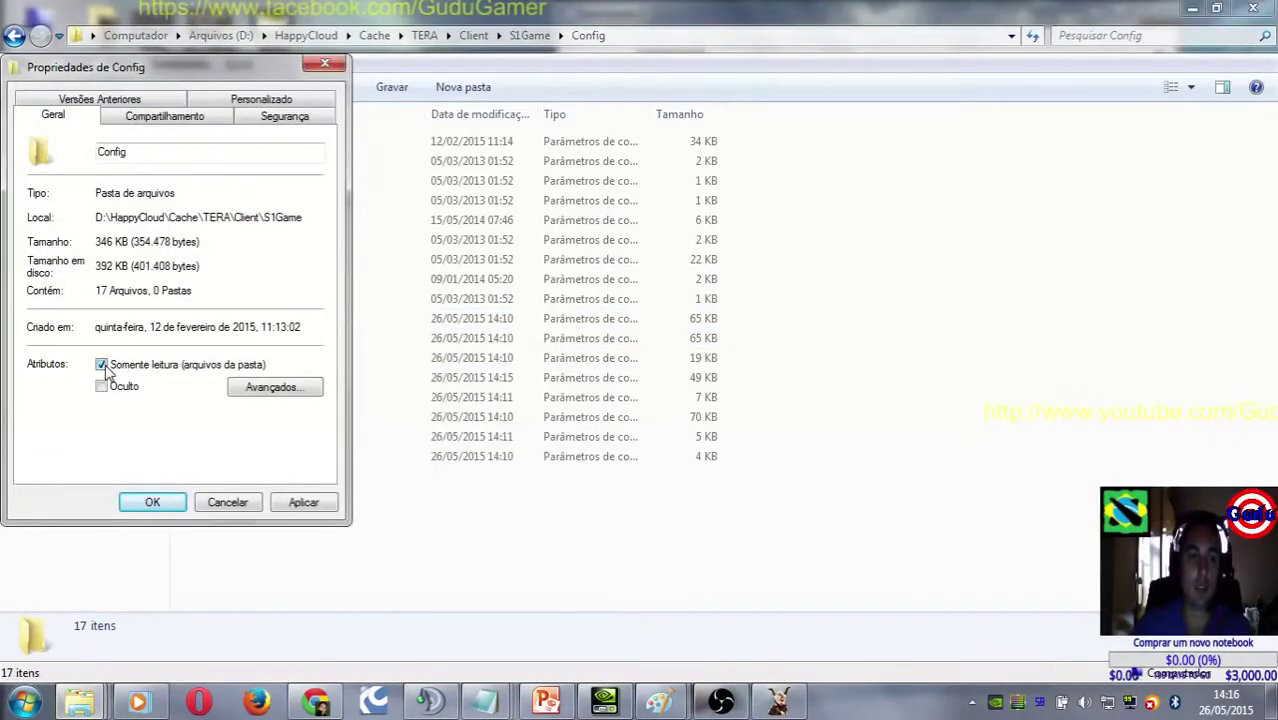
left_click(160, 502)
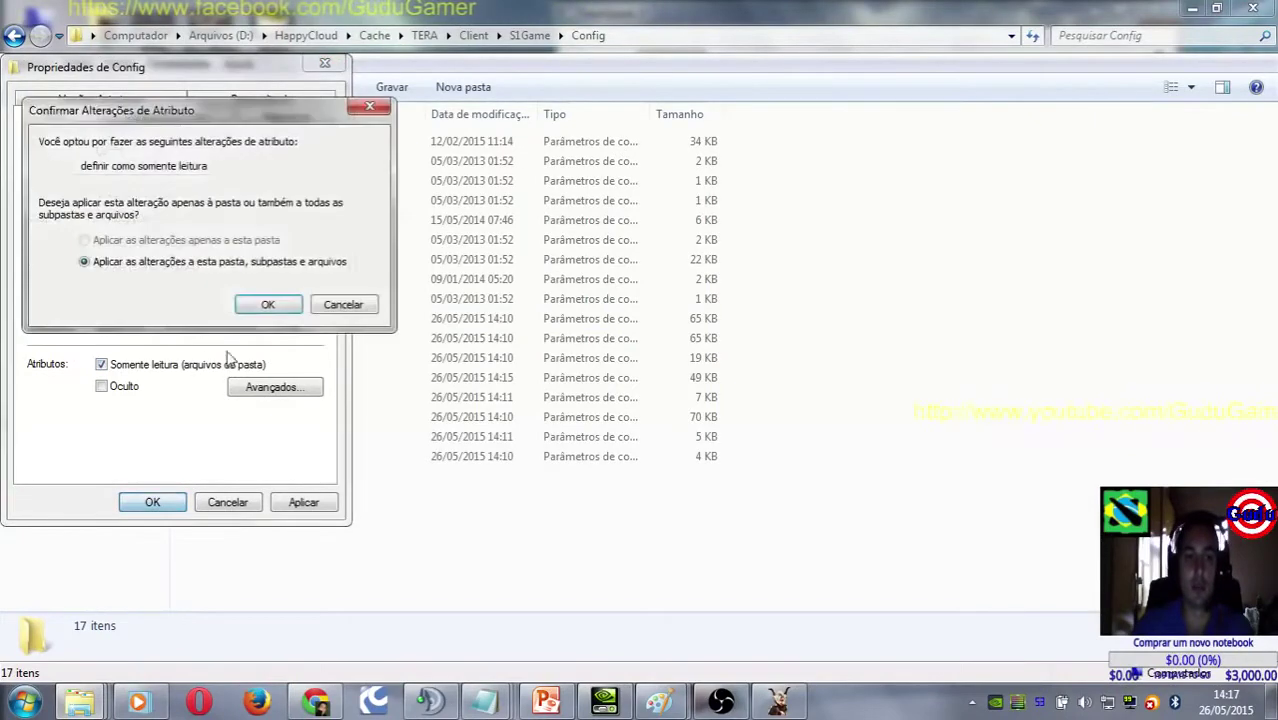
left_click(265, 304)
Step: Clear the read-only attribute of S1Option.ini in its properties
left_click(245, 340)
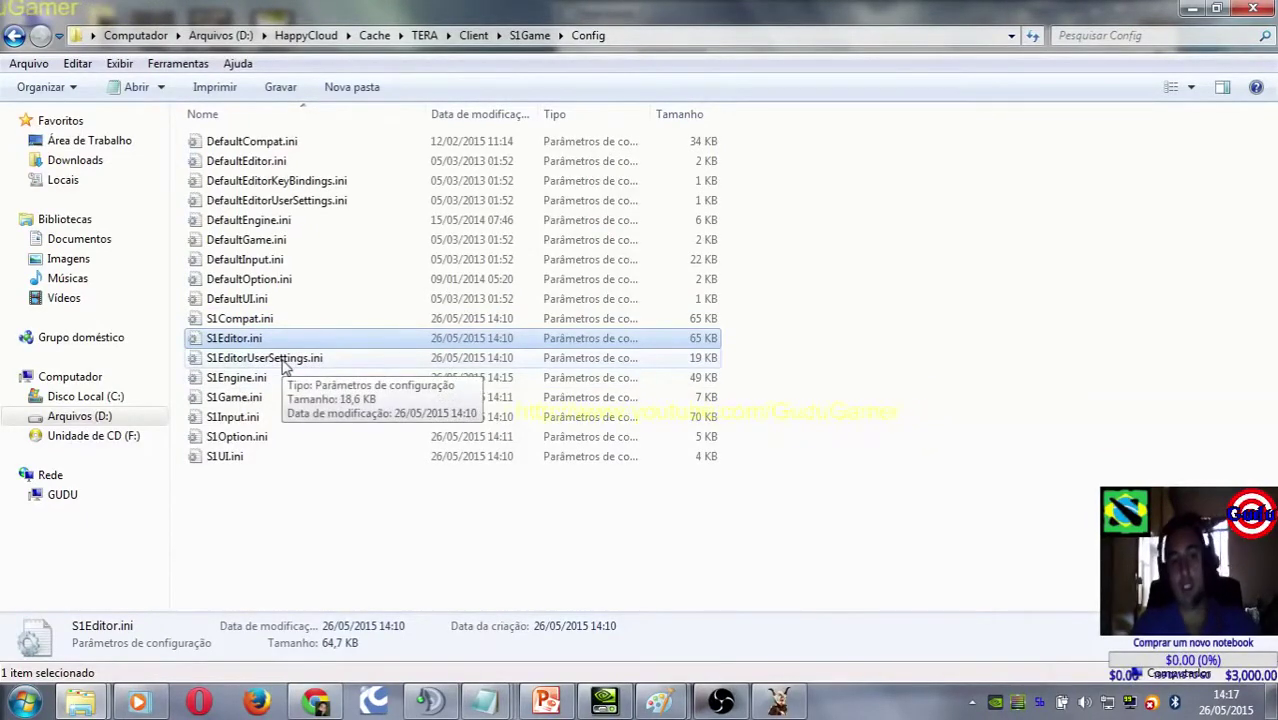
left_click(283, 362)
left_click(262, 439, "ctrl")
left_click(255, 458, "ctrl")
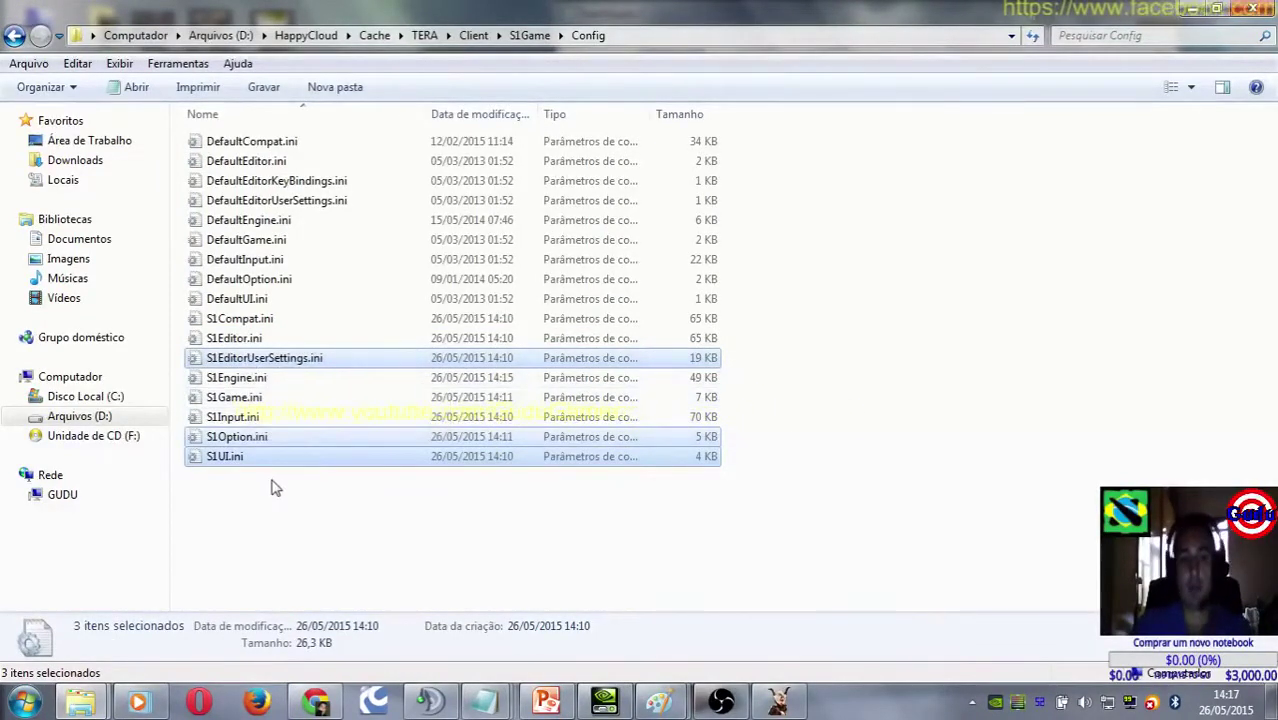
left_click(276, 487)
right_click(252, 438)
left_click(333, 669)
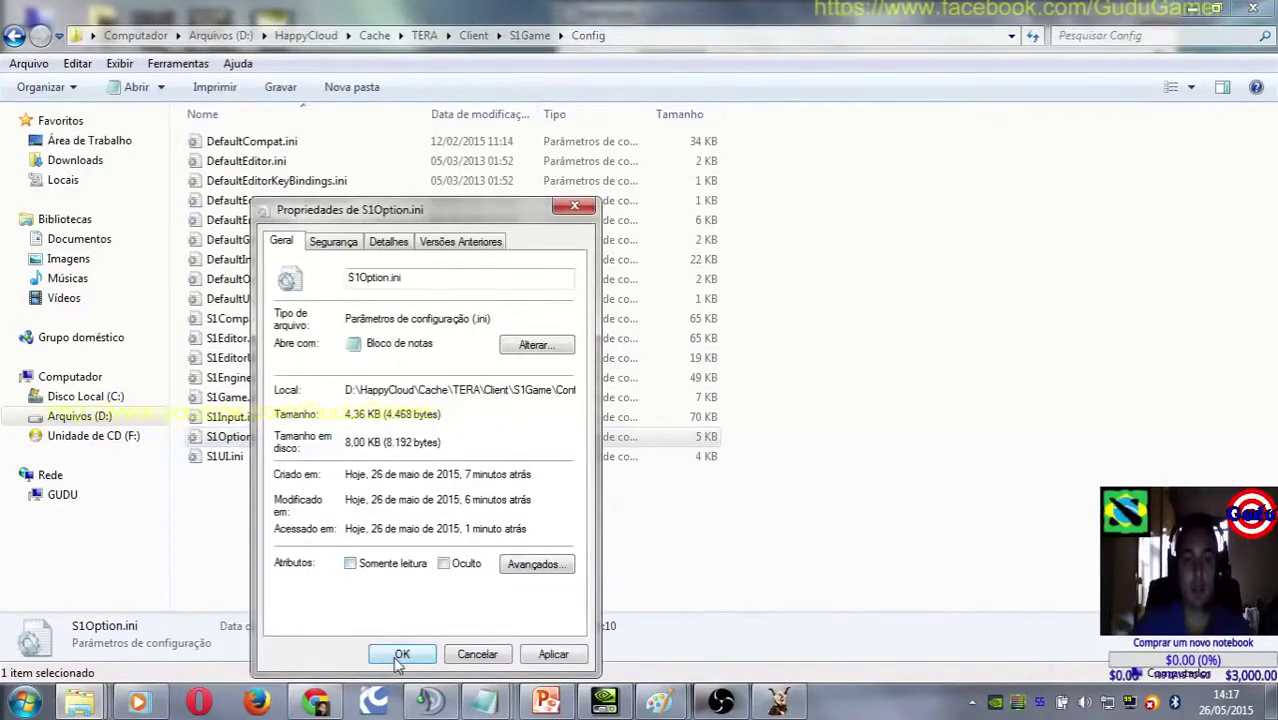
left_click(399, 656)
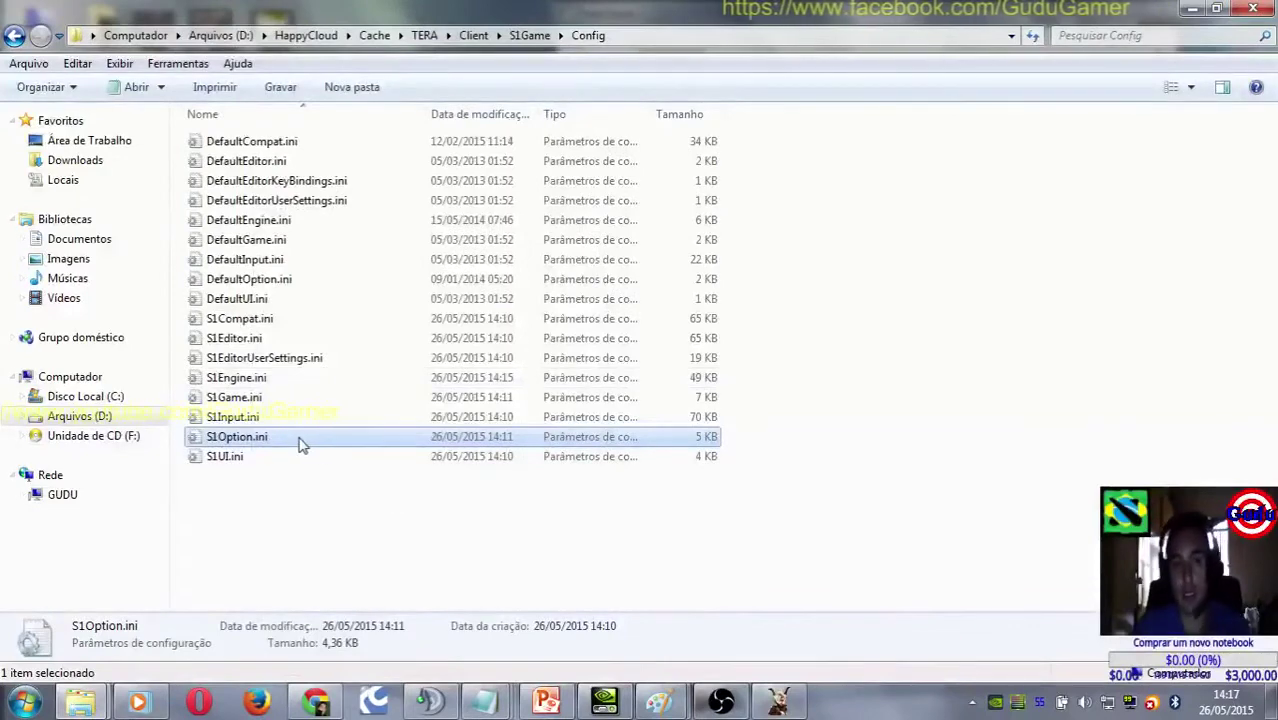
Step: Look through the settings in S1Option.ini, including the [VIDEO] section, and close the file
double_click(298, 440)
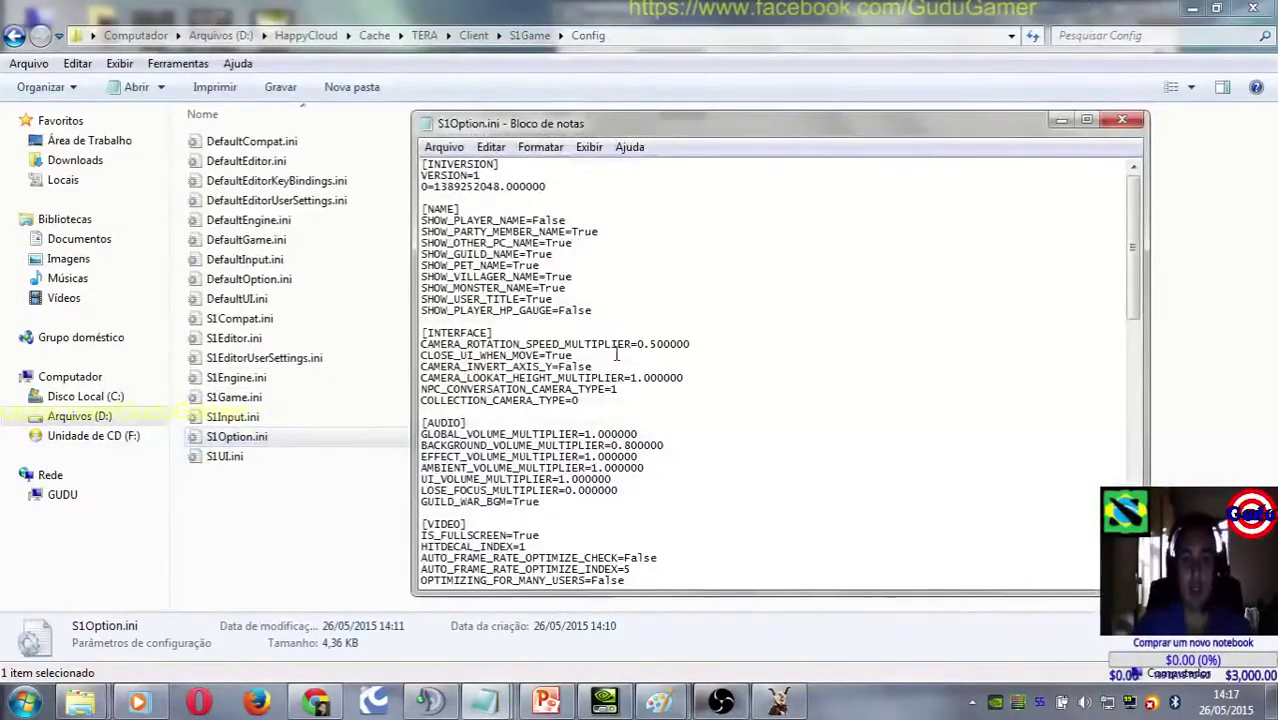
scroll(541, 254, "down", 10)
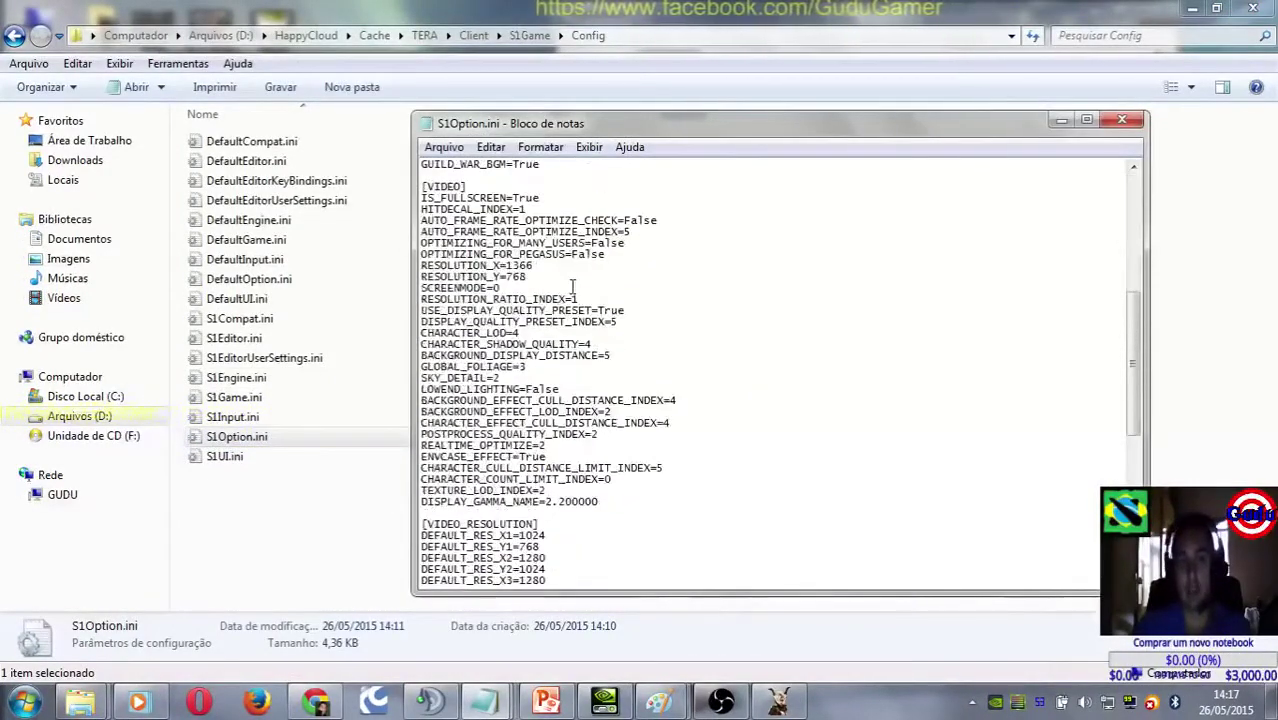
scroll(583, 287, "up", 6)
scroll(583, 287, "up", 2)
scroll(582, 286, "down", 14)
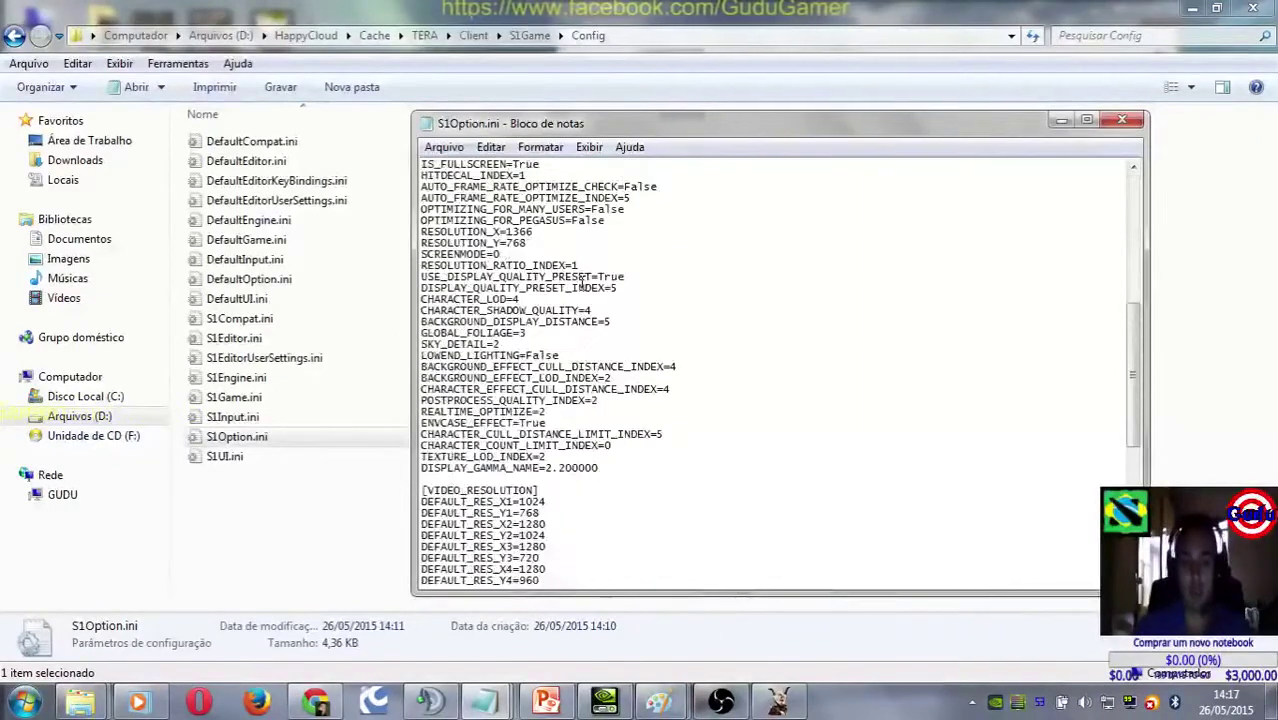
scroll(582, 286, "down", 3)
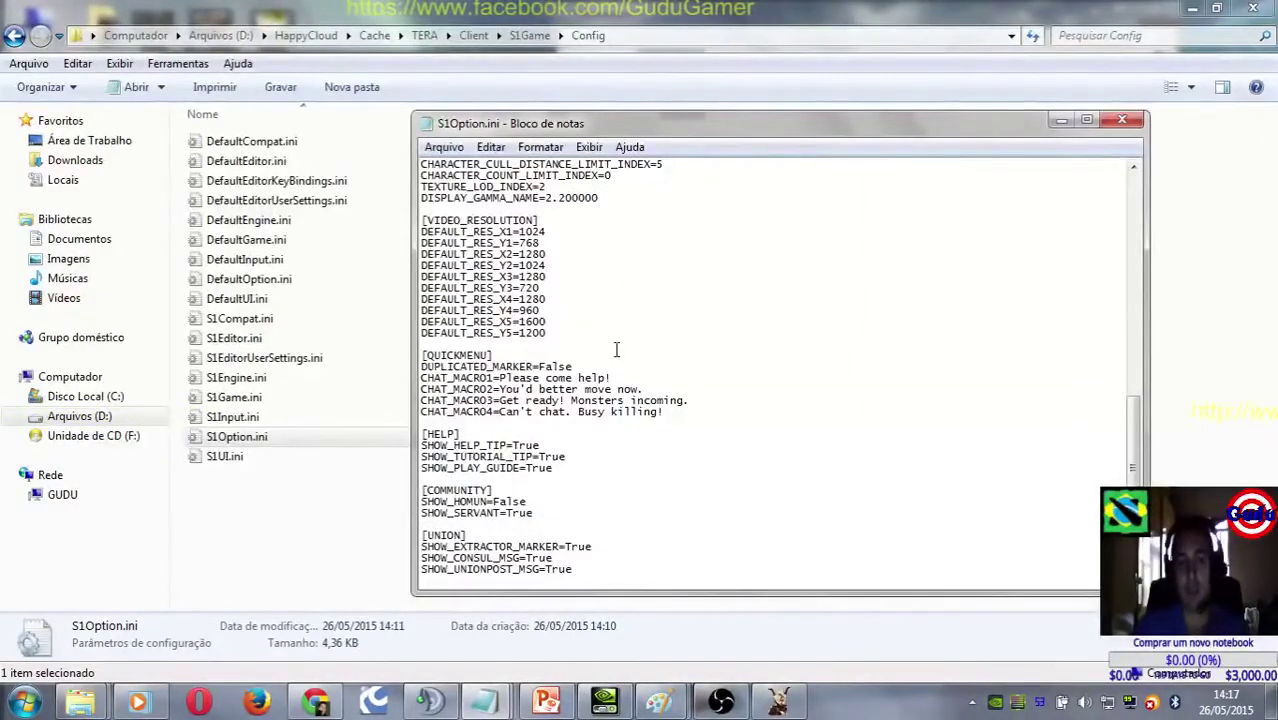
left_click(1121, 120)
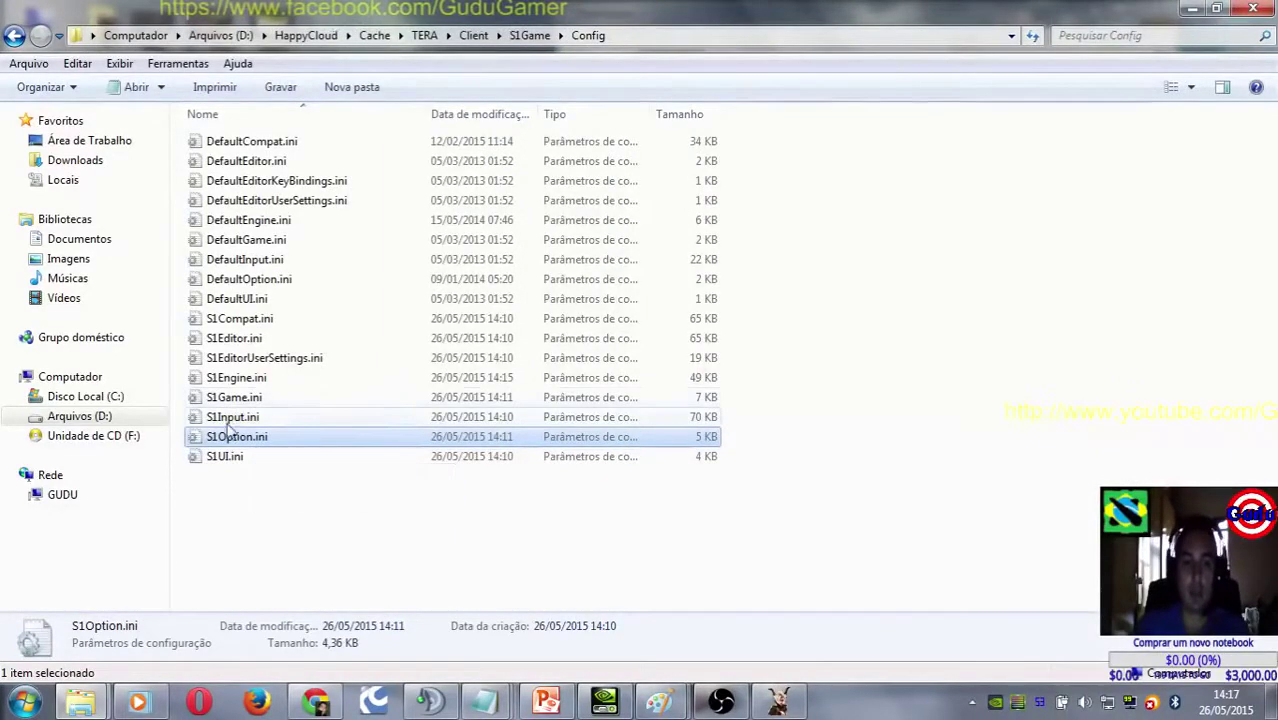
Step: Check the read-only attribute of S1Compat.ini and S1Editor.ini in their properties
left_click(265, 380)
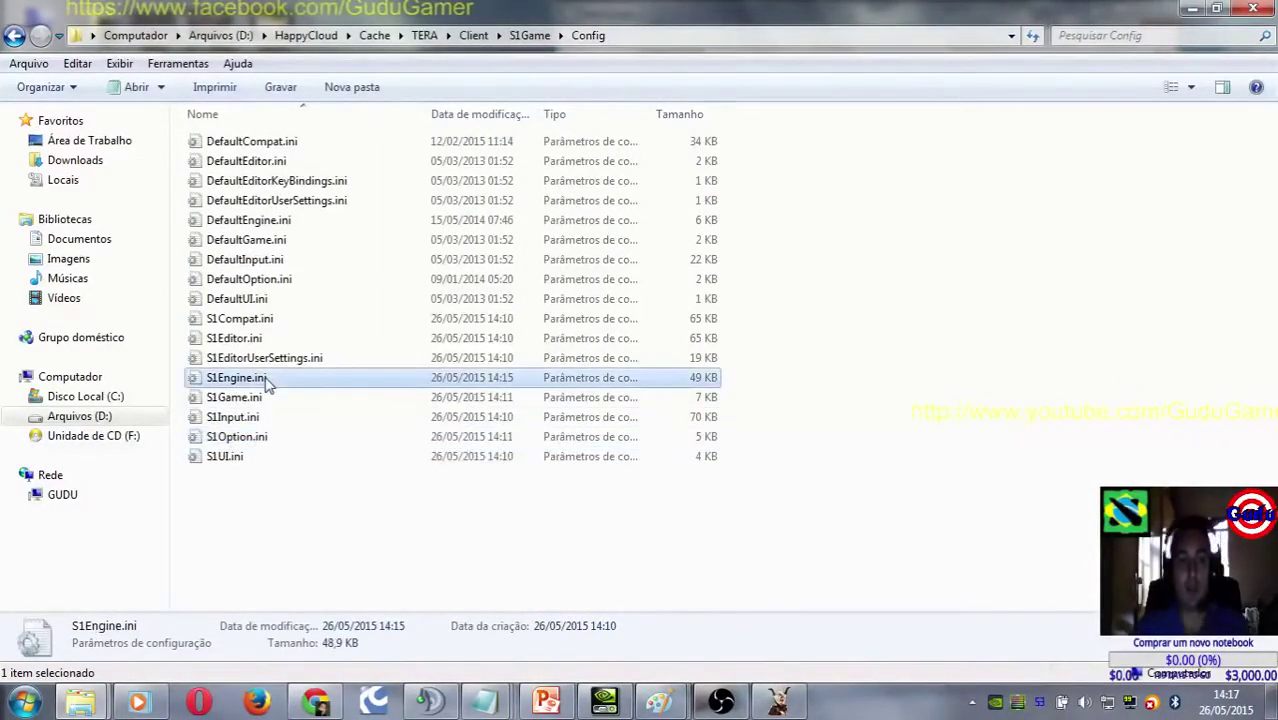
left_click(278, 398, "ctrl")
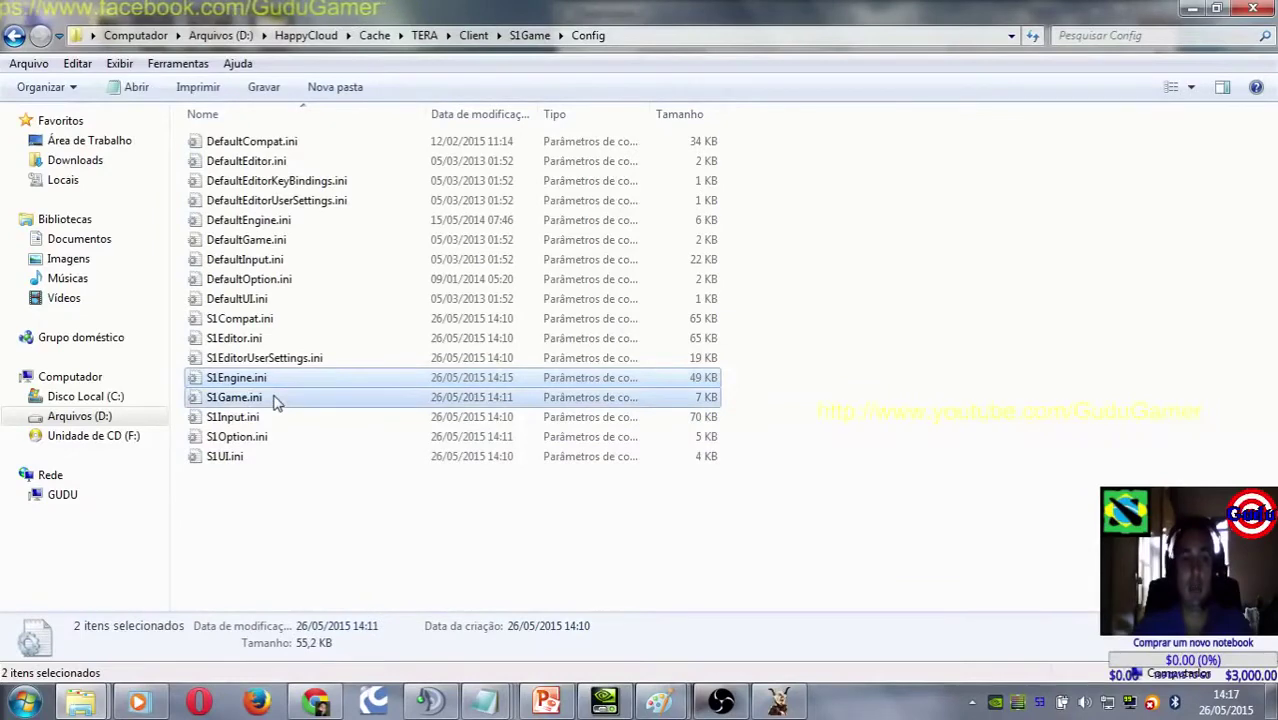
left_click(259, 340)
right_click(258, 320)
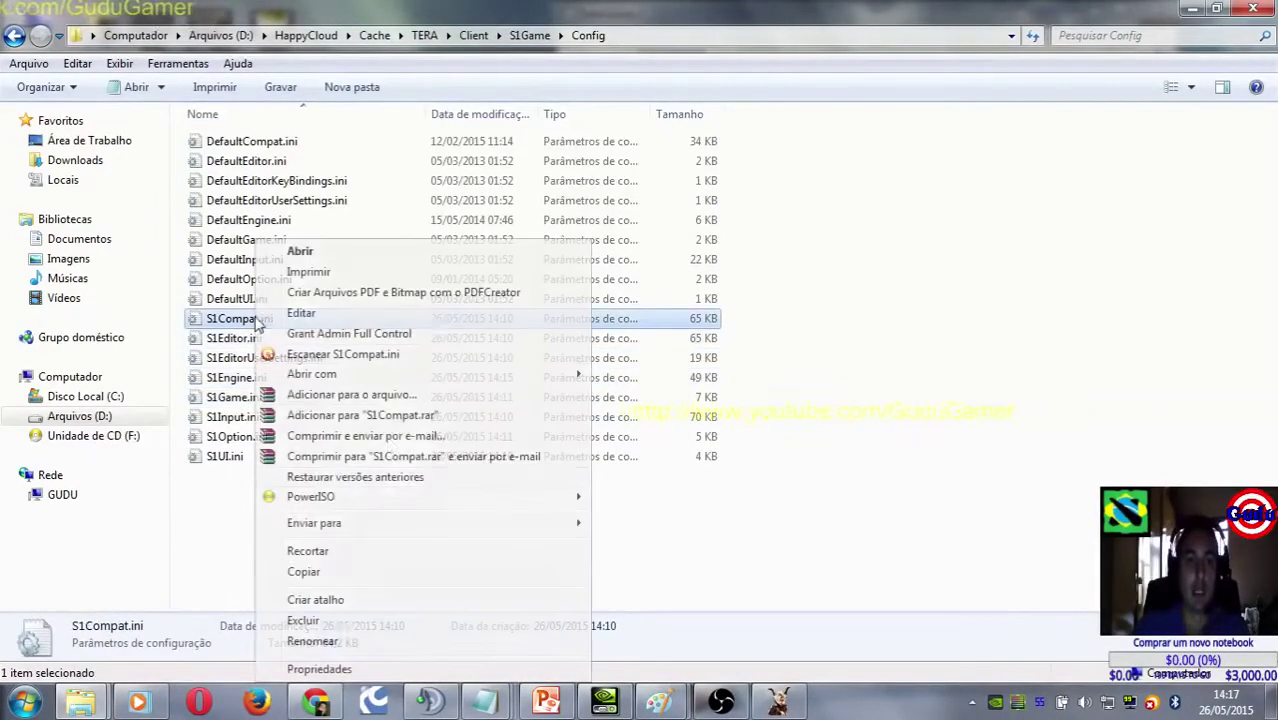
left_click(320, 669)
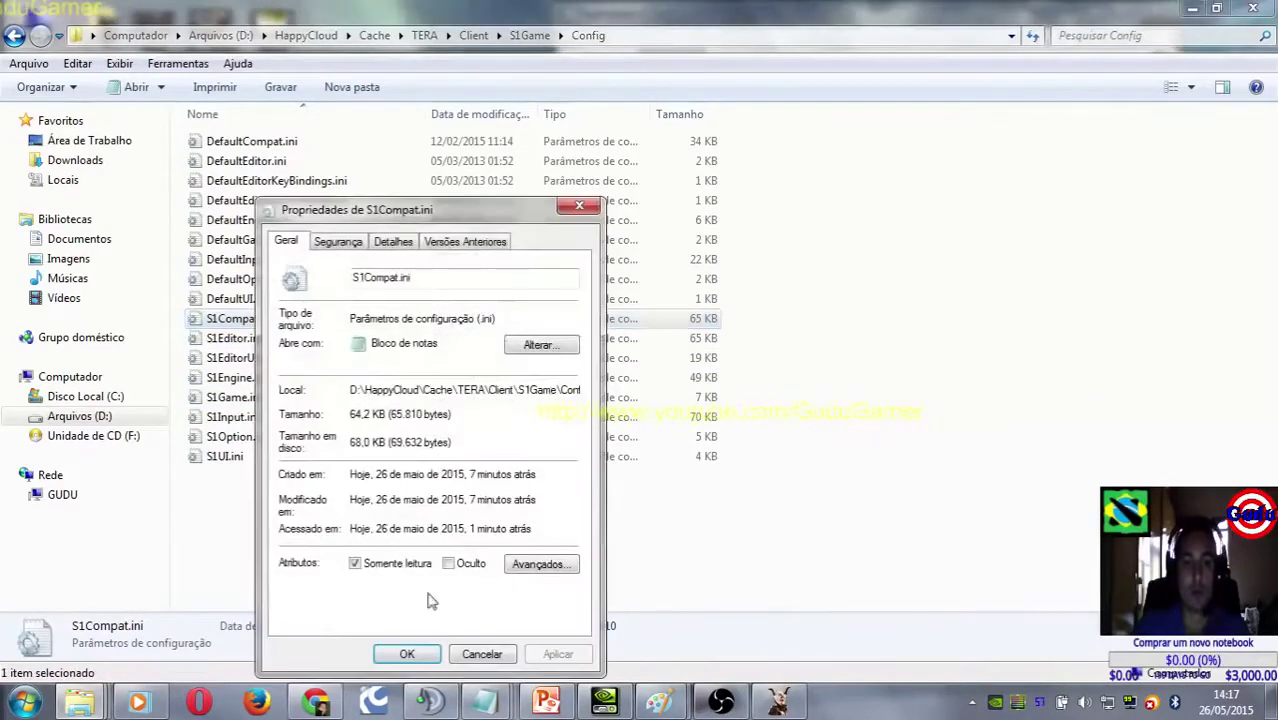
left_click(407, 654)
right_click(272, 341)
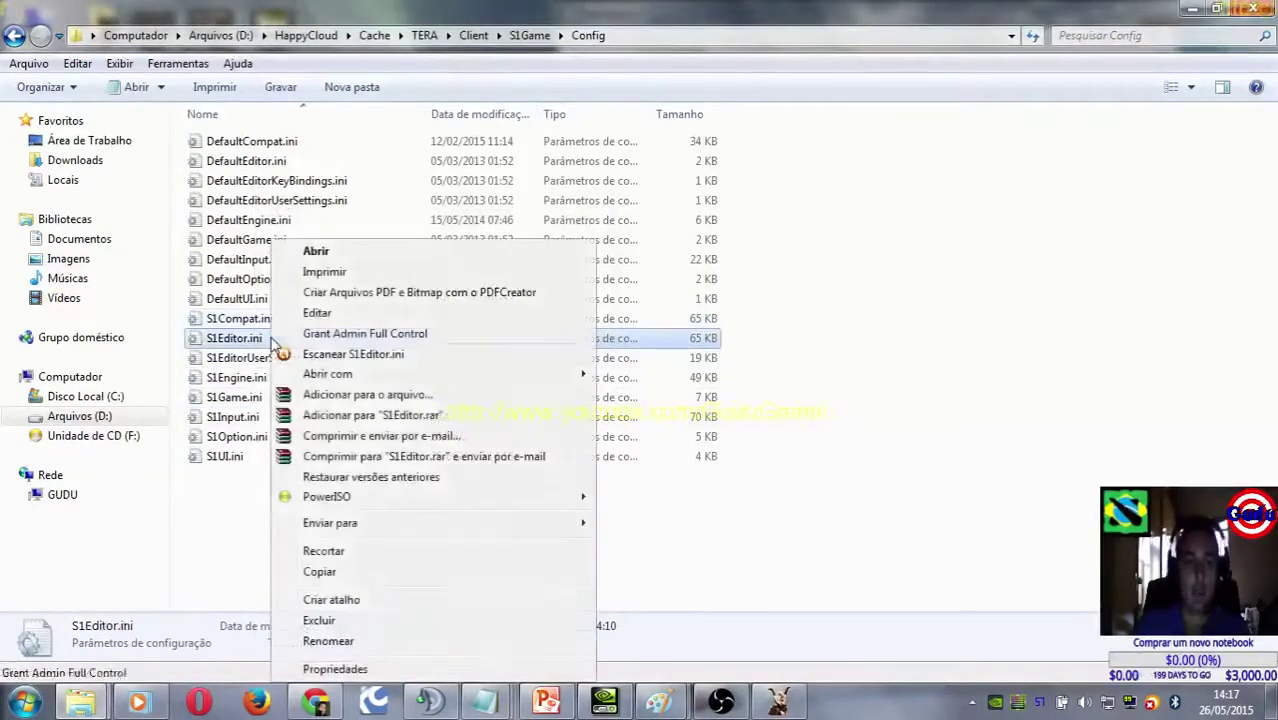
left_click(340, 670)
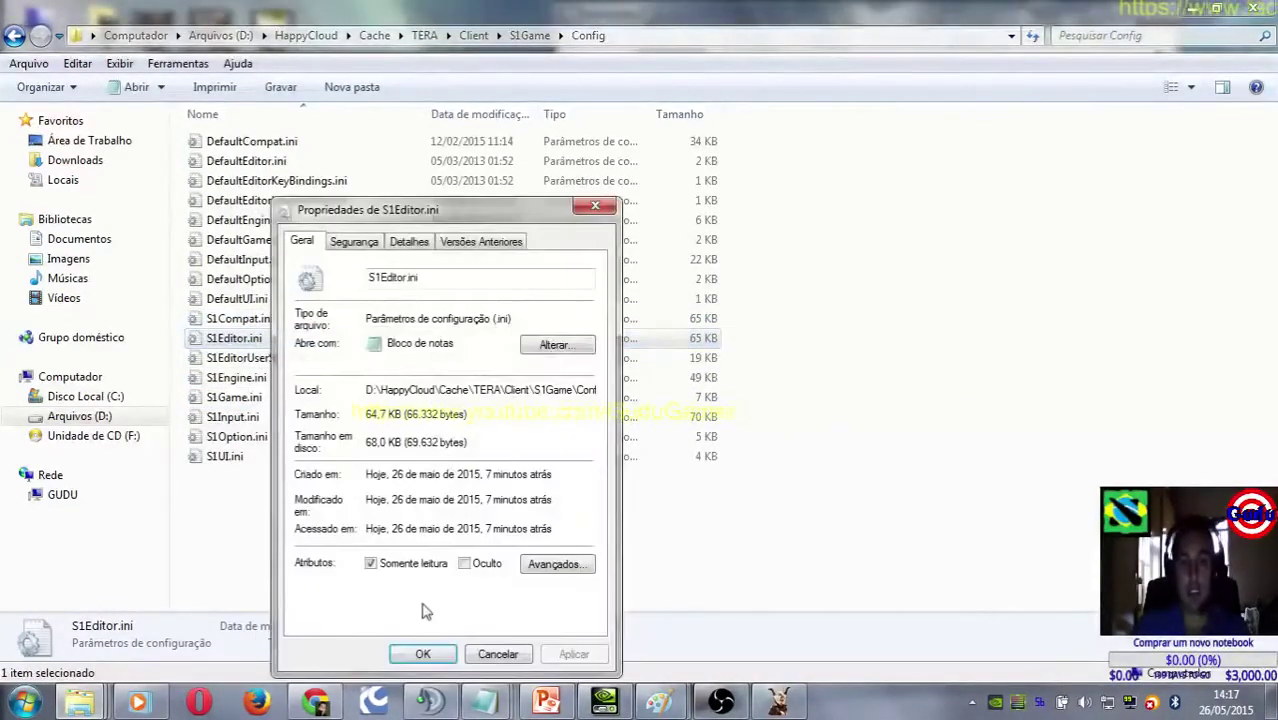
left_click(425, 654)
Step: Check the read-only attribute of S1EditorUserSettings.ini in its properties, moving the dialog clear of the file list
right_click(287, 360)
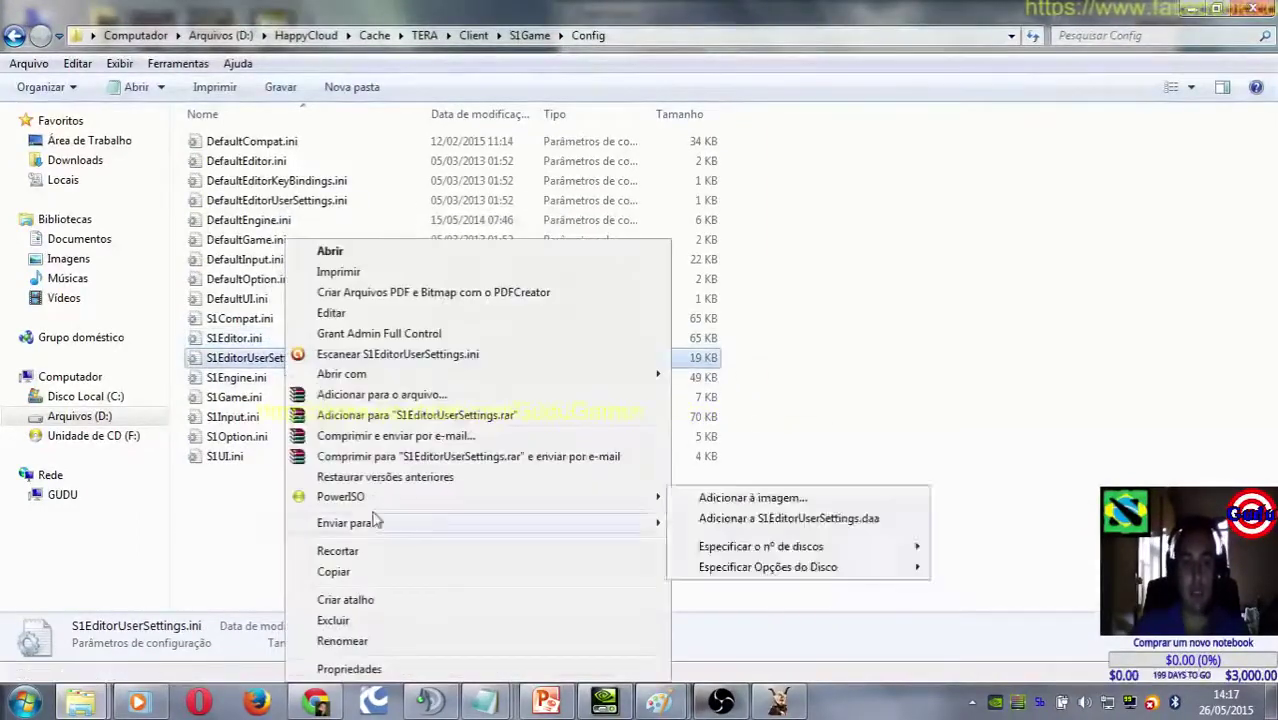
left_click(350, 669)
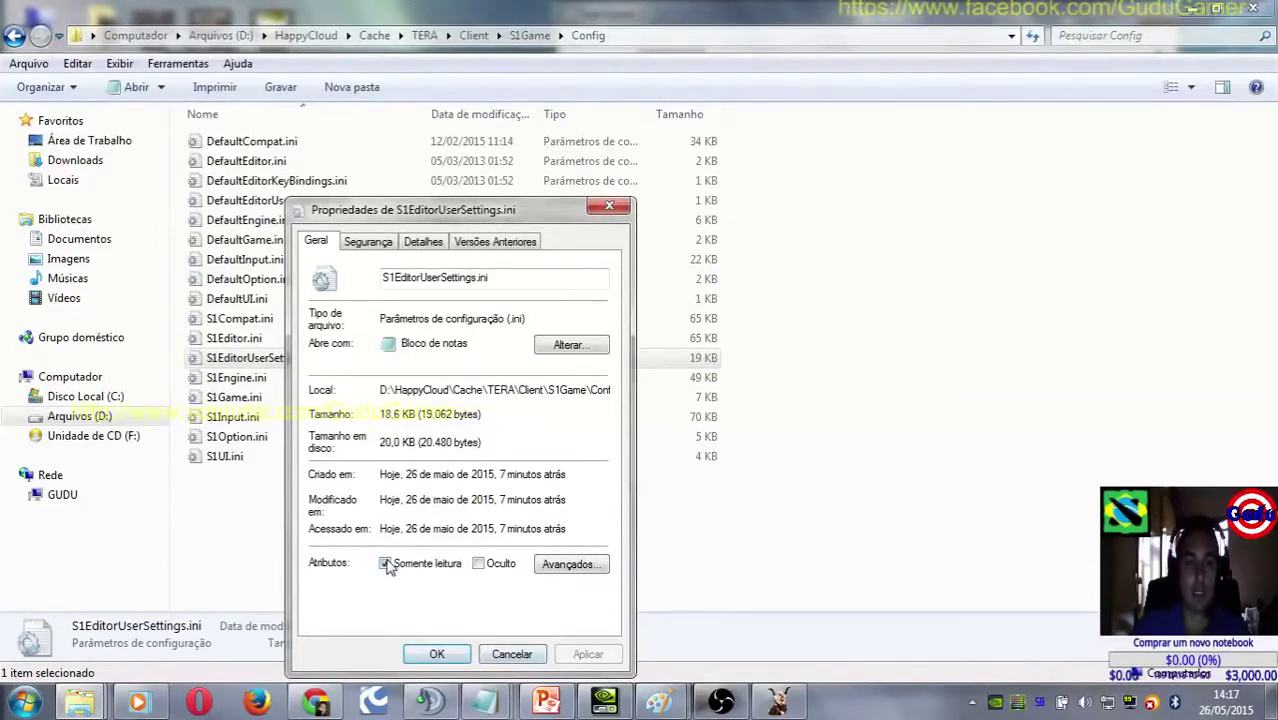
left_click_drag(447, 221, 734, 97)
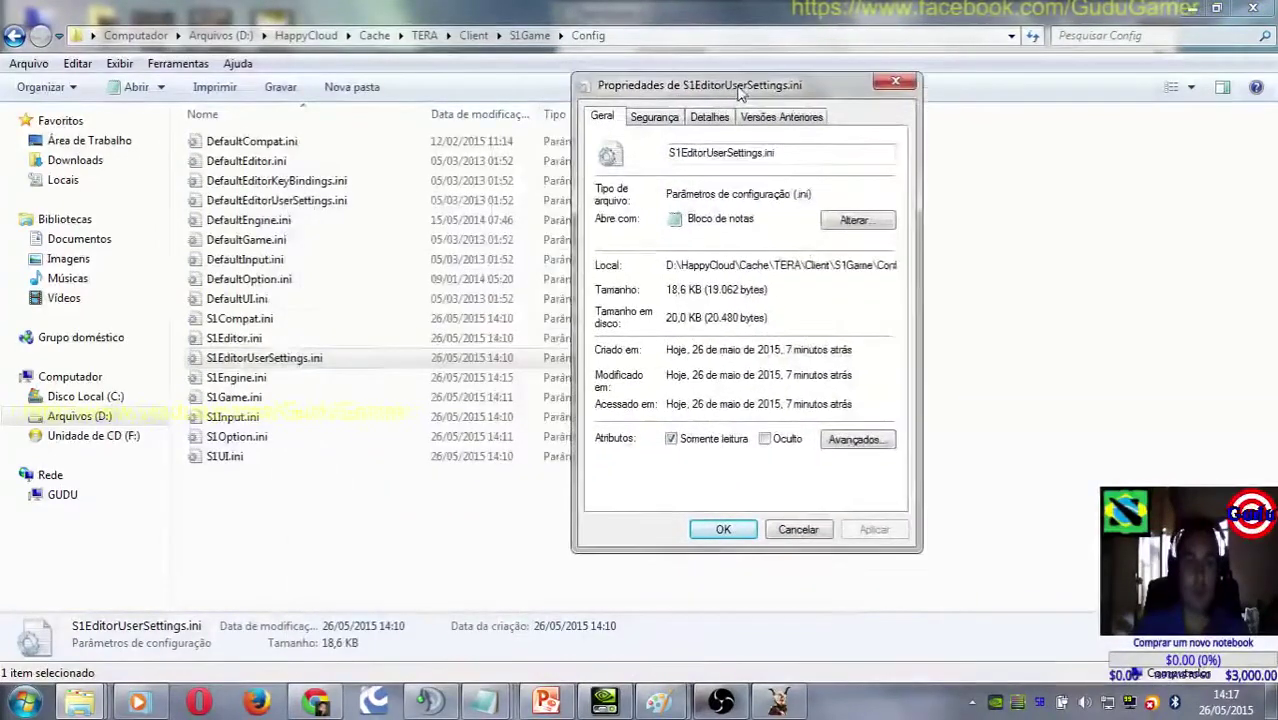
left_click(676, 440)
left_click(723, 529)
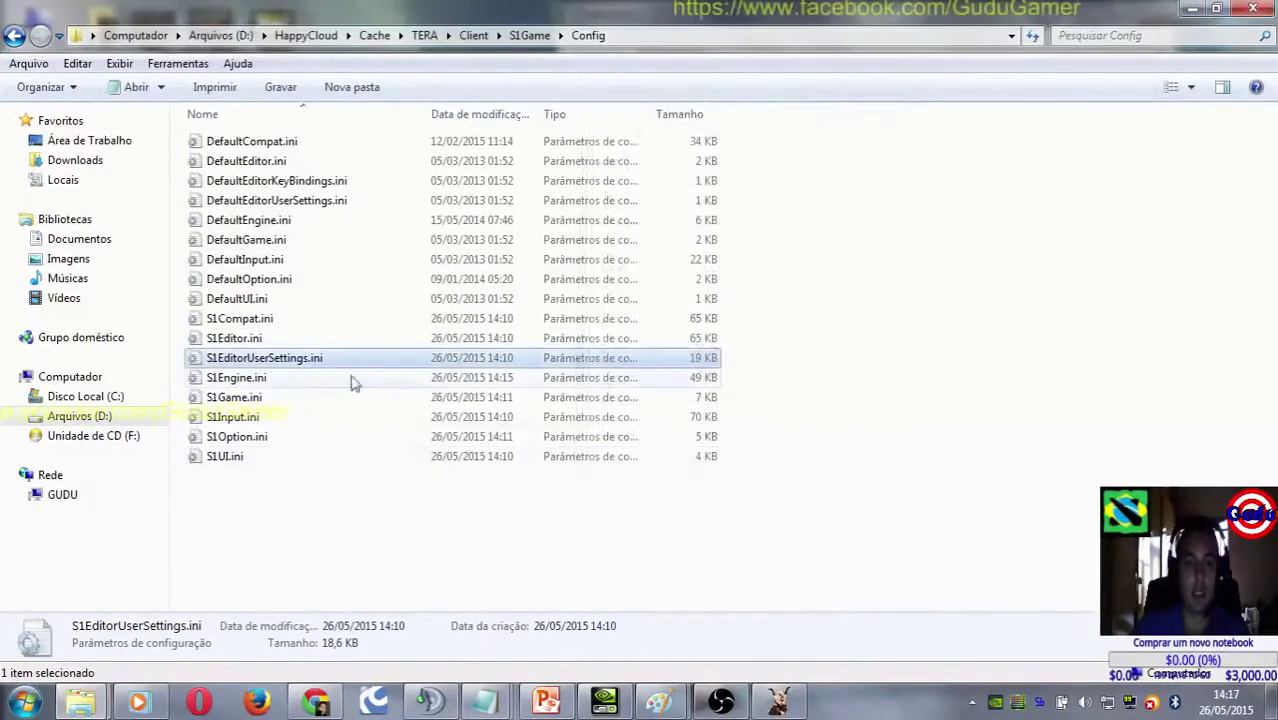
Step: Check the read-only attribute of S1Engine.ini and S1Game.ini in their properties
right_click(290, 380)
left_click(428, 670)
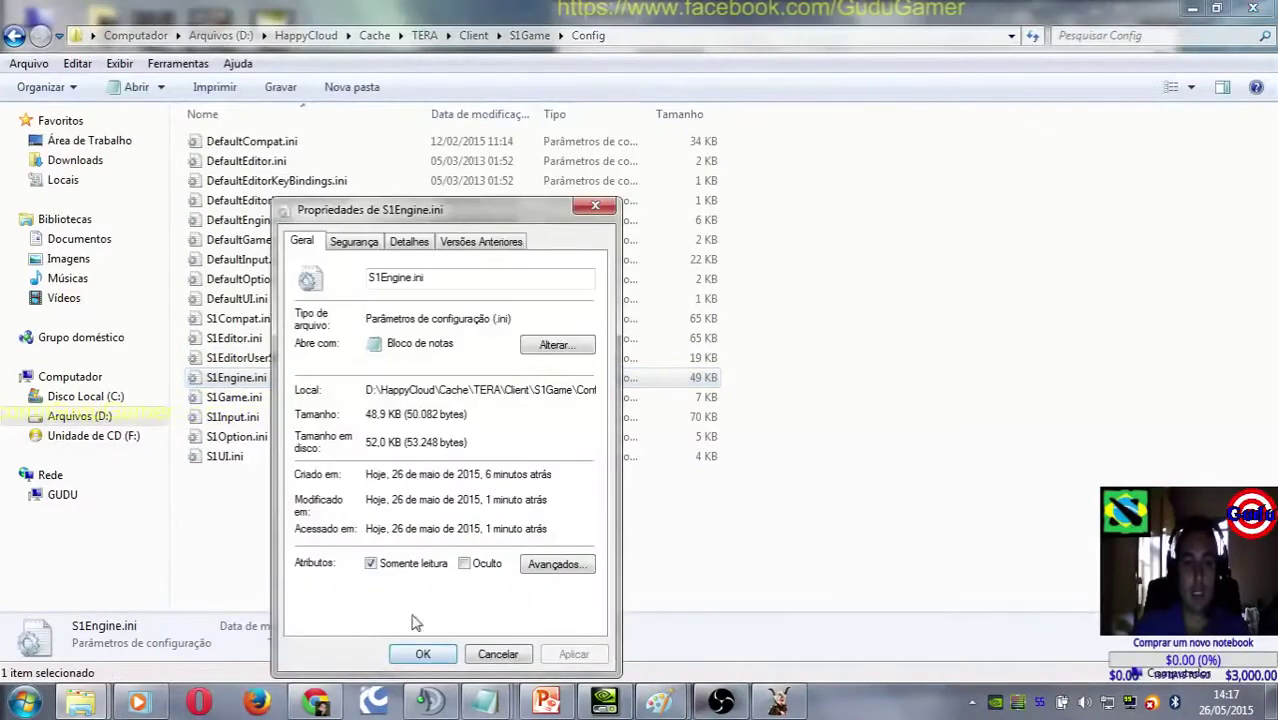
left_click(423, 654)
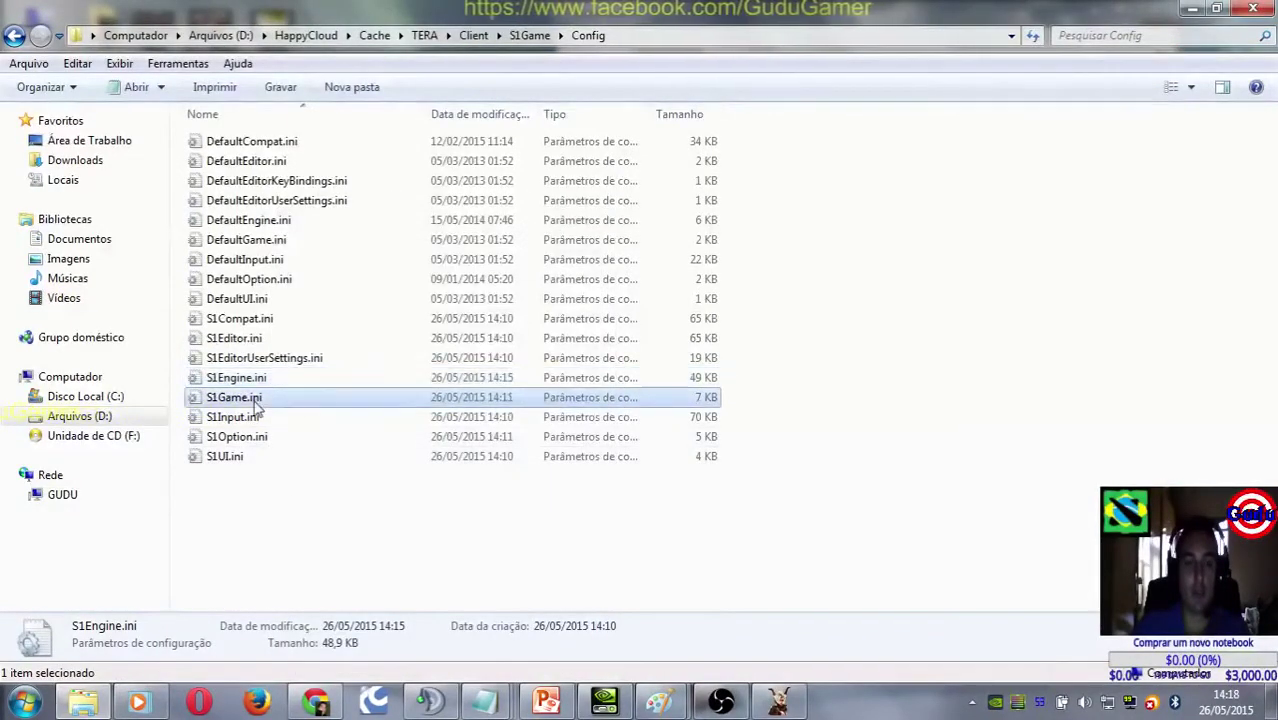
right_click(255, 402)
left_click(345, 666)
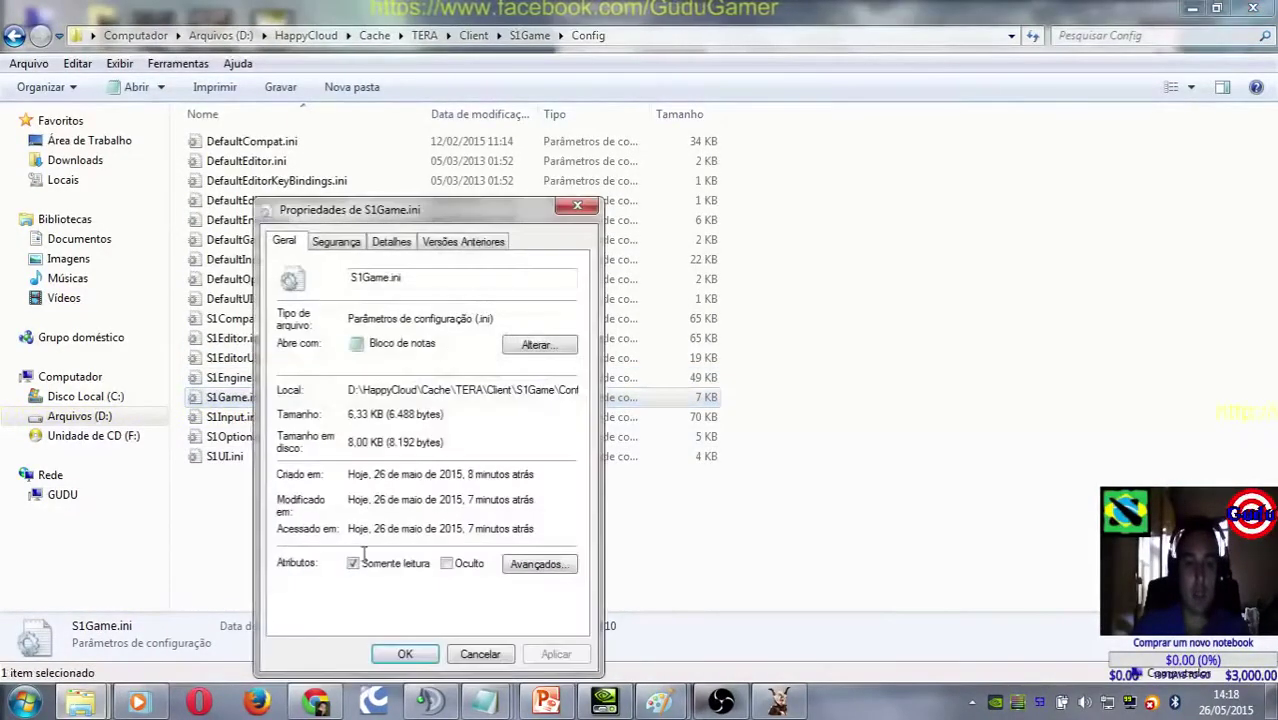
left_click(405, 654)
Step: Check the read-only attribute of S1Input.ini in its properties, and open the file to examine its contents through to the end
left_click(251, 417)
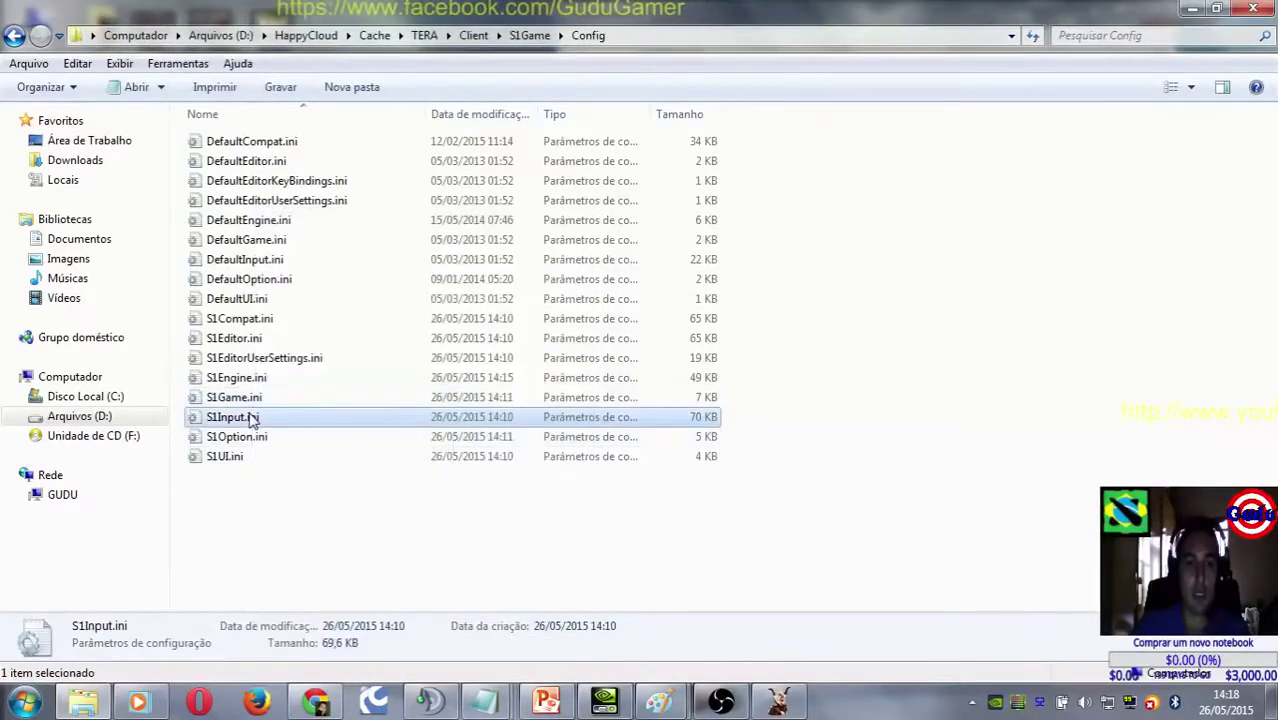
right_click(251, 417)
left_click(316, 668)
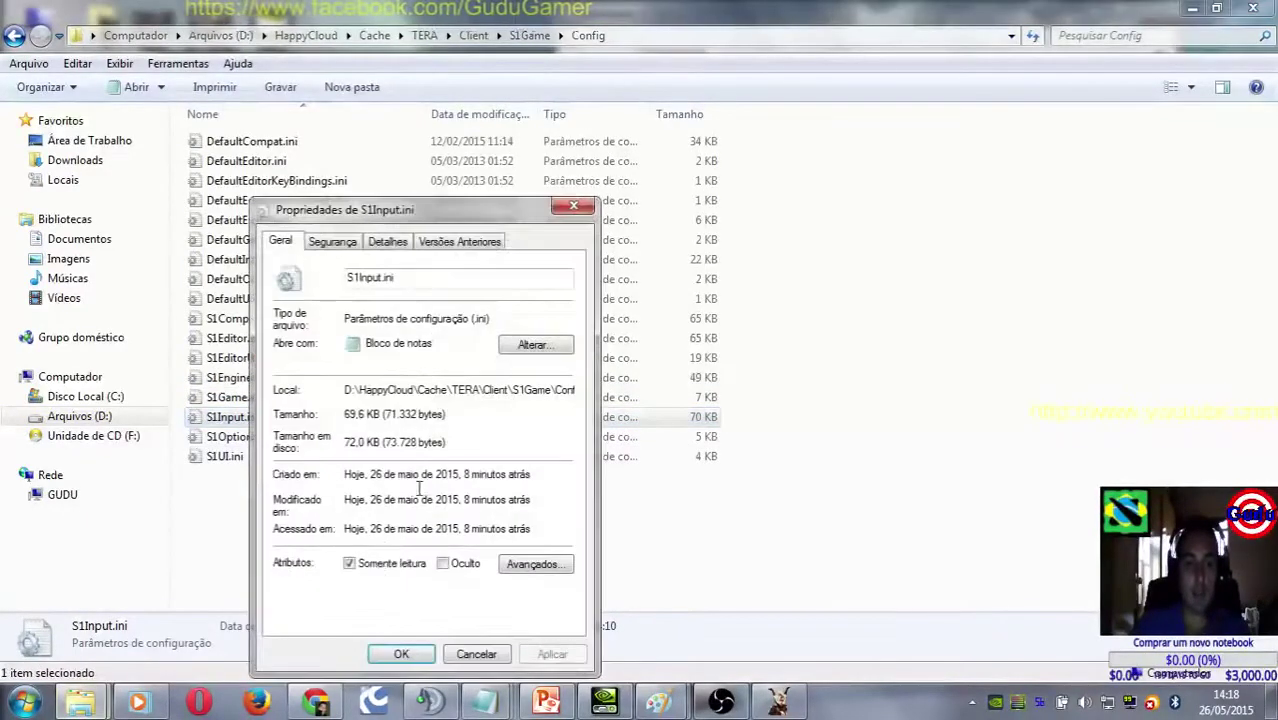
left_click(425, 652)
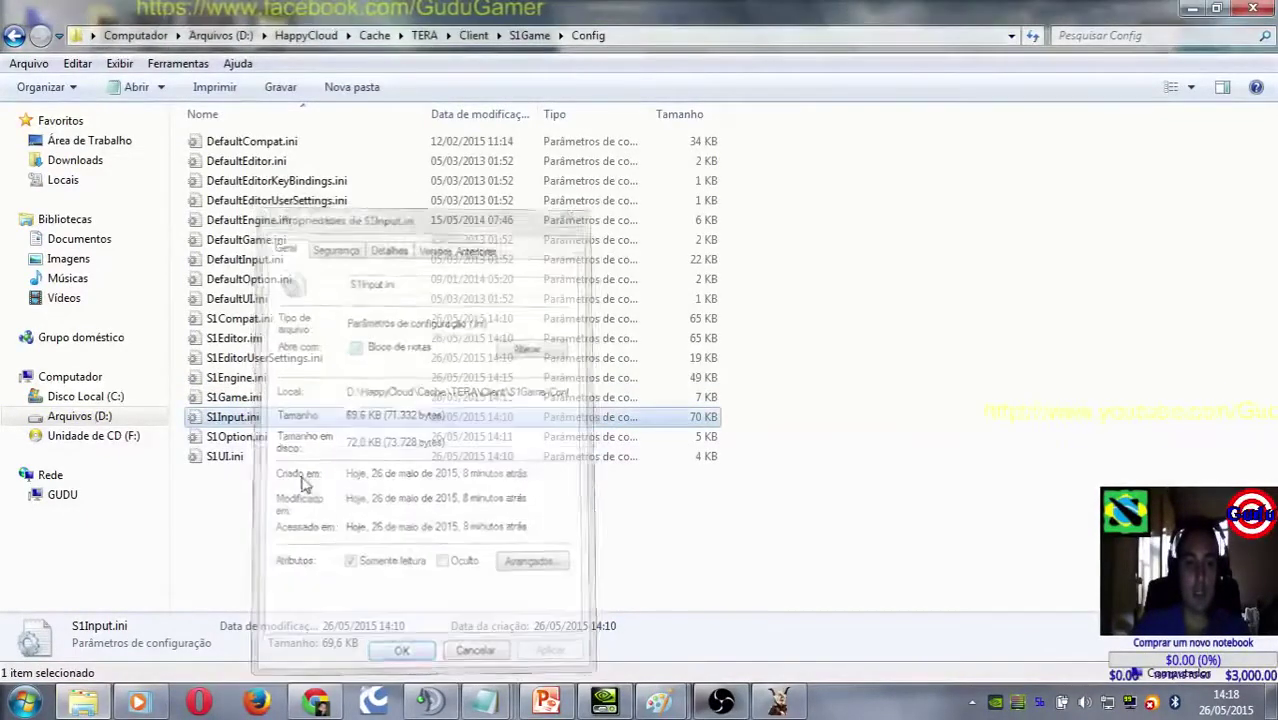
double_click(240, 417)
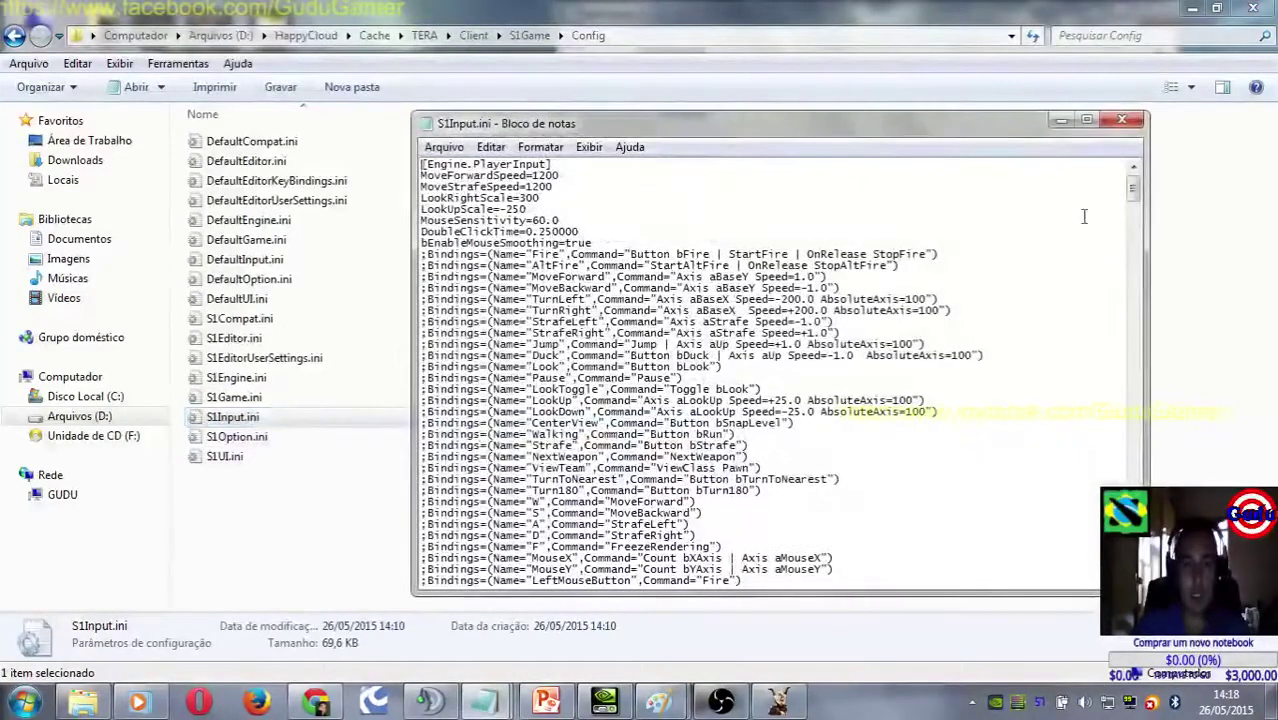
left_click_drag(1143, 195, 1143, 585)
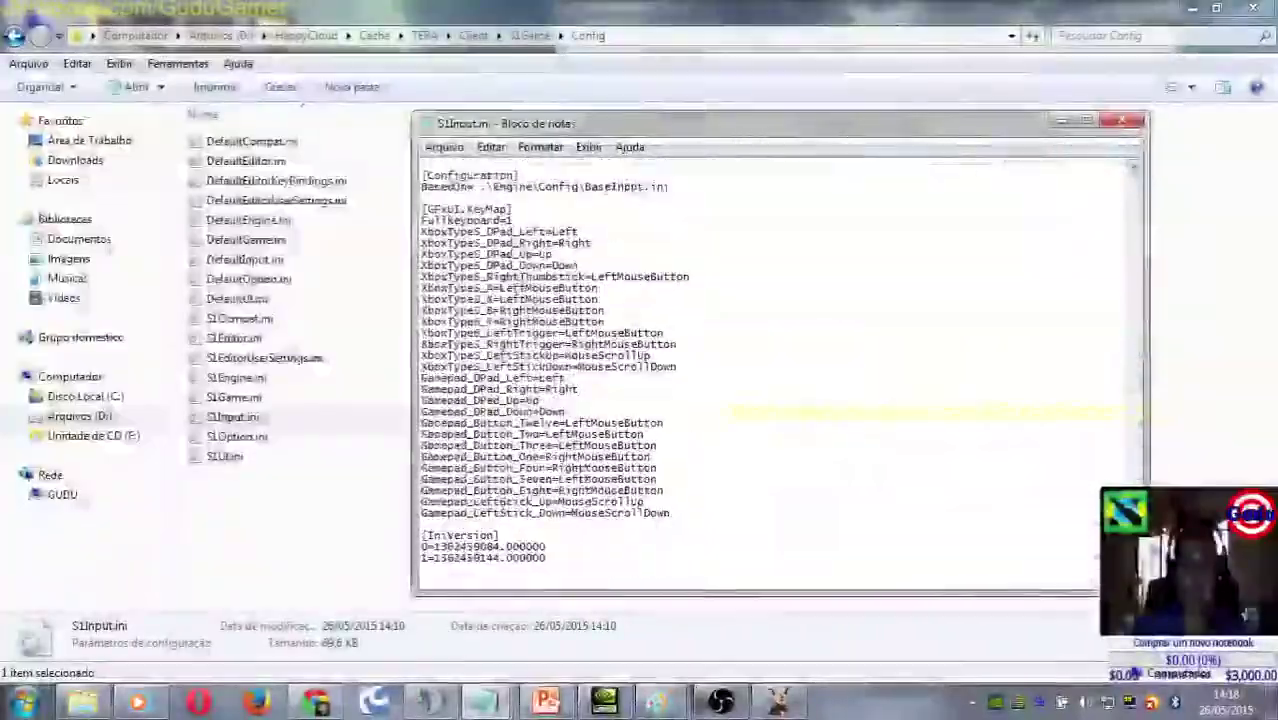
Step: Close S1Input.ini and check the read-only attribute of S1Option.ini and S1UI.ini in their properties
left_click(1122, 121)
right_click(260, 437)
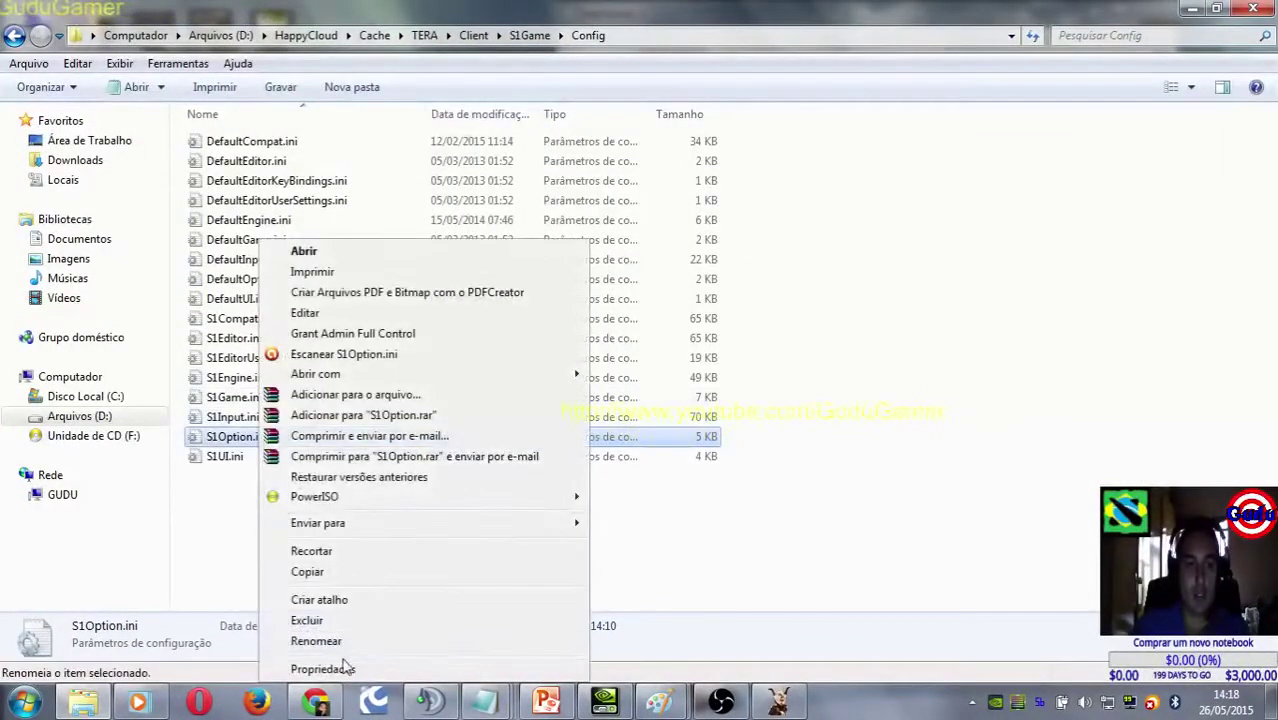
left_click(322, 668)
left_click(425, 657)
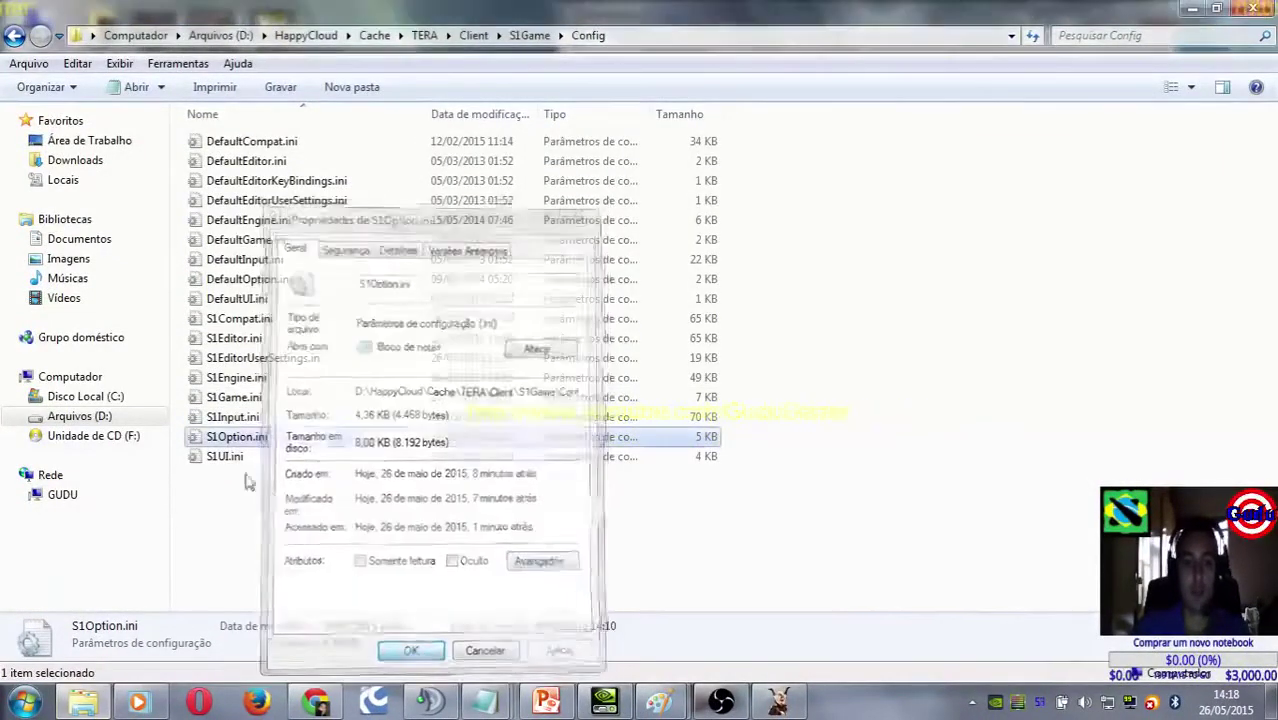
left_click(230, 458)
right_click(233, 457)
left_click(324, 442)
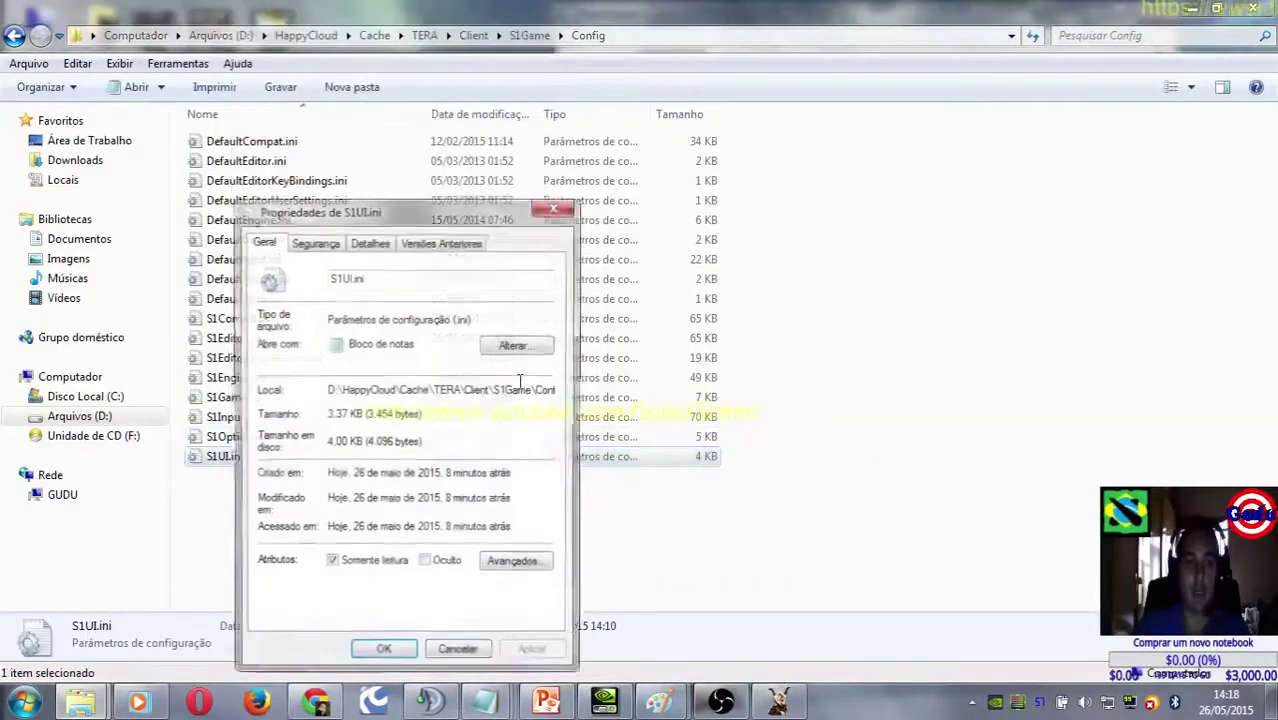
left_click(382, 654)
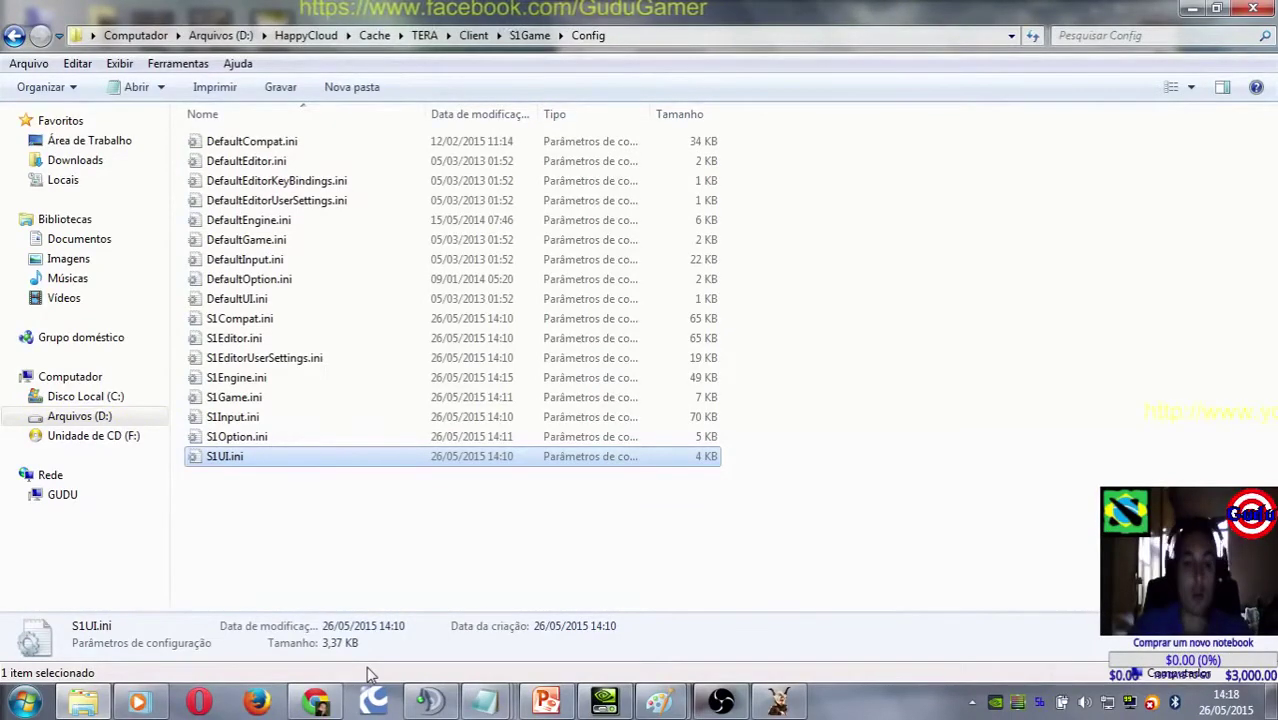
Step: Dismiss the TERA launcher's error log and restart the TERA launcher
left_click(779, 701)
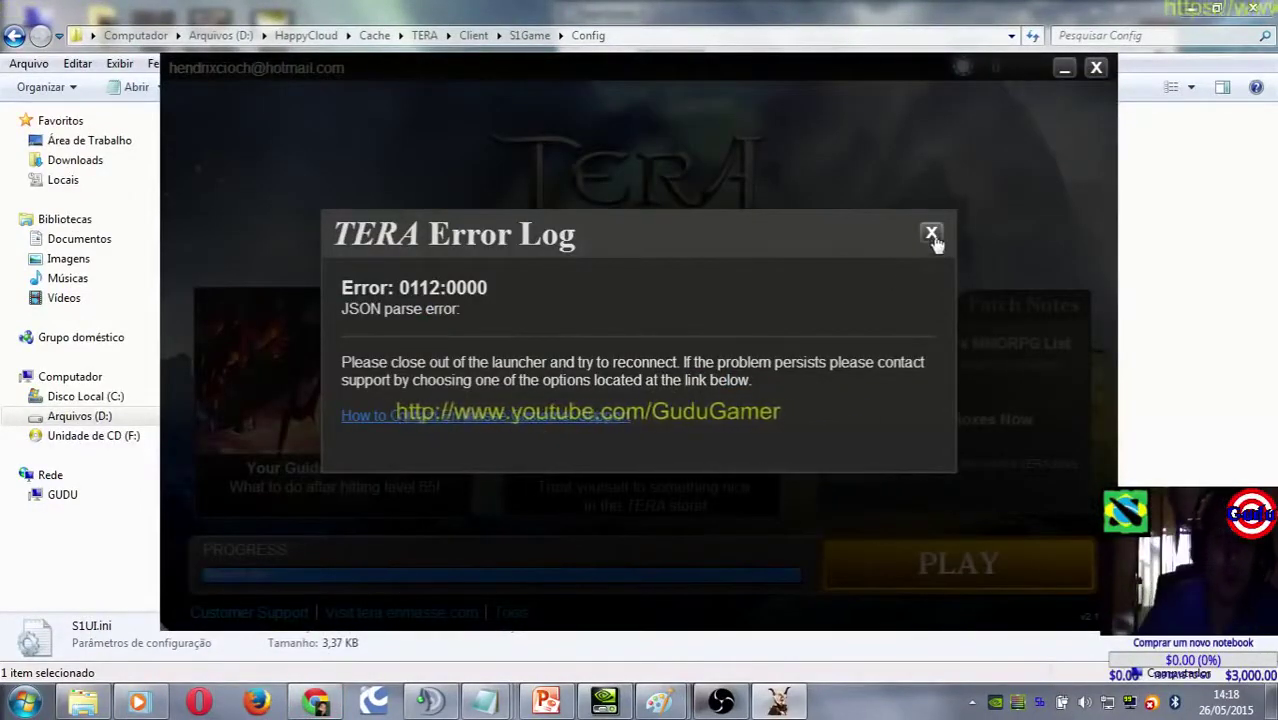
left_click(931, 235)
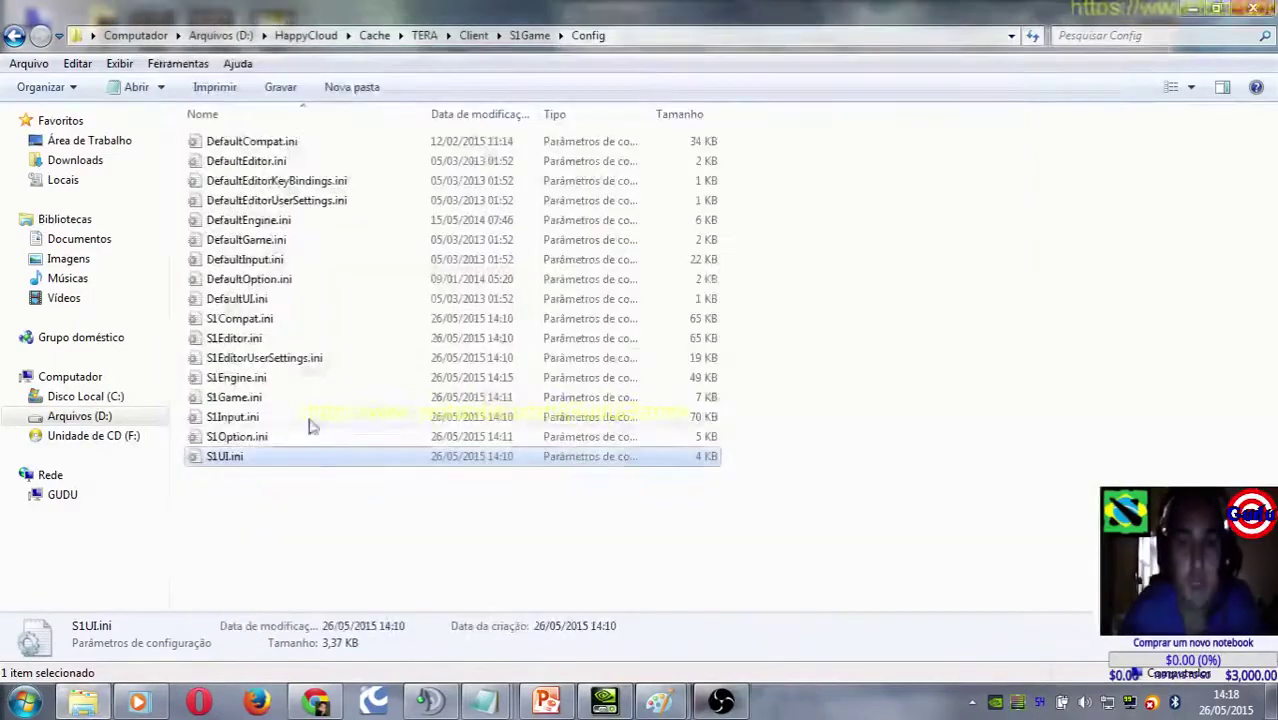
left_click(18, 707)
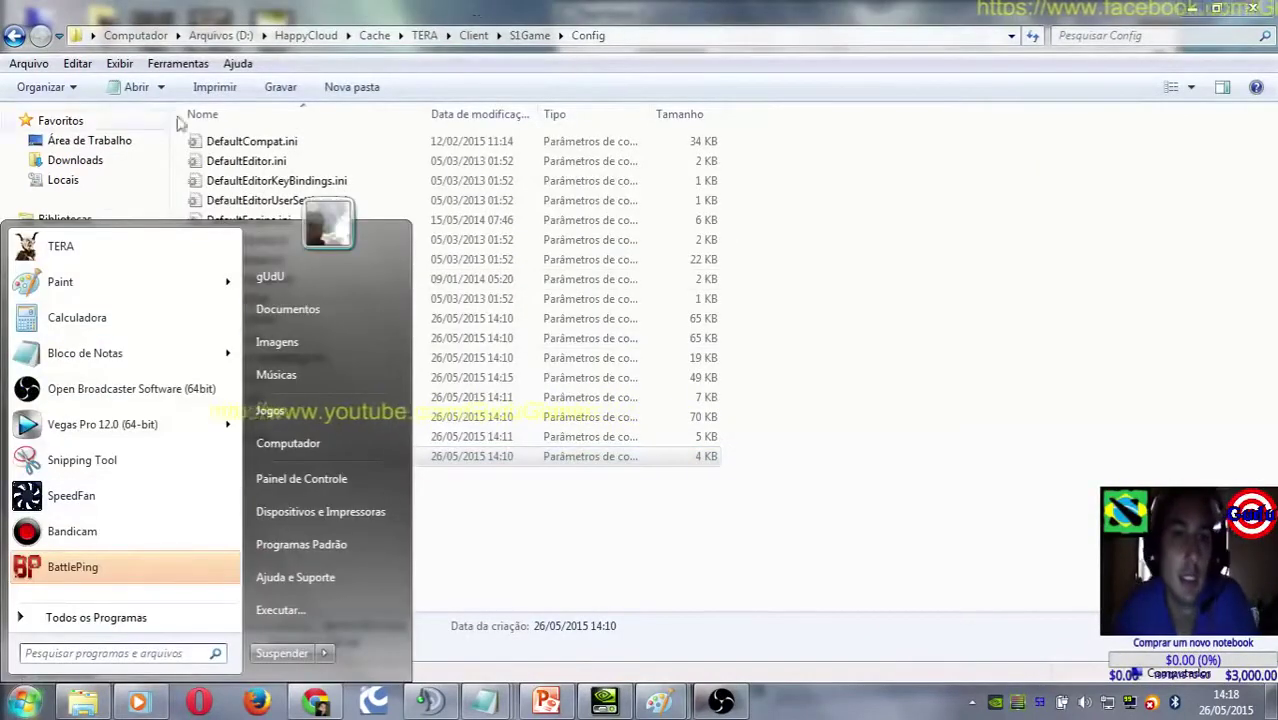
left_click(93, 252)
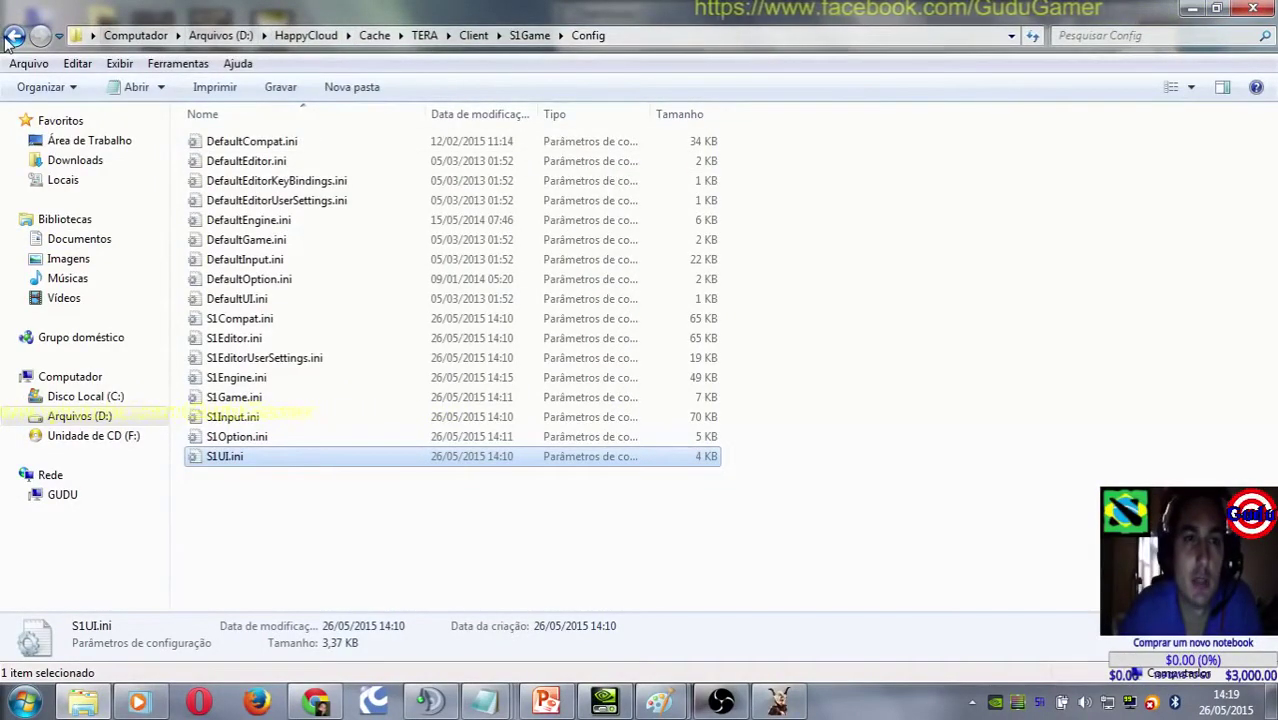
Step: Find the Gudu Gamer Facebook page post on disabling the Bluehole splash and highlight its folder path ending in Packages \ Video
left_click(318, 703)
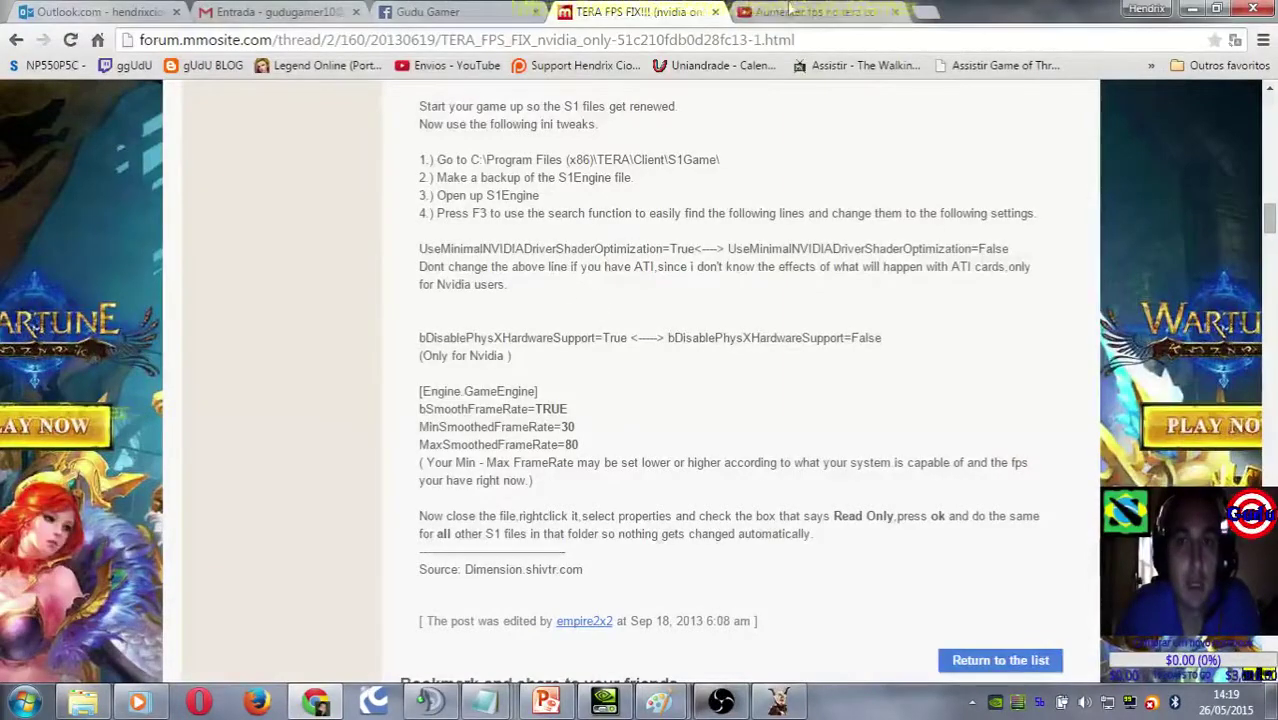
left_click(513, 11)
scroll(530, 331, "down", 15)
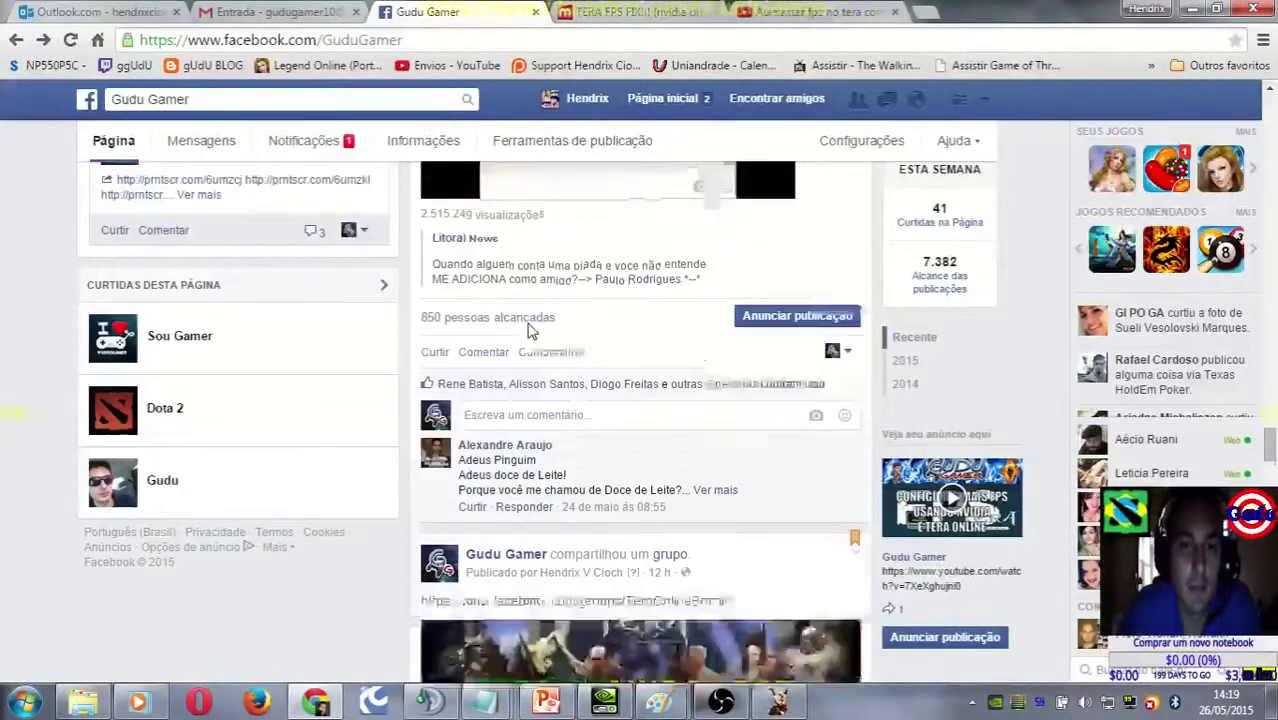
scroll(585, 344, "down", 4)
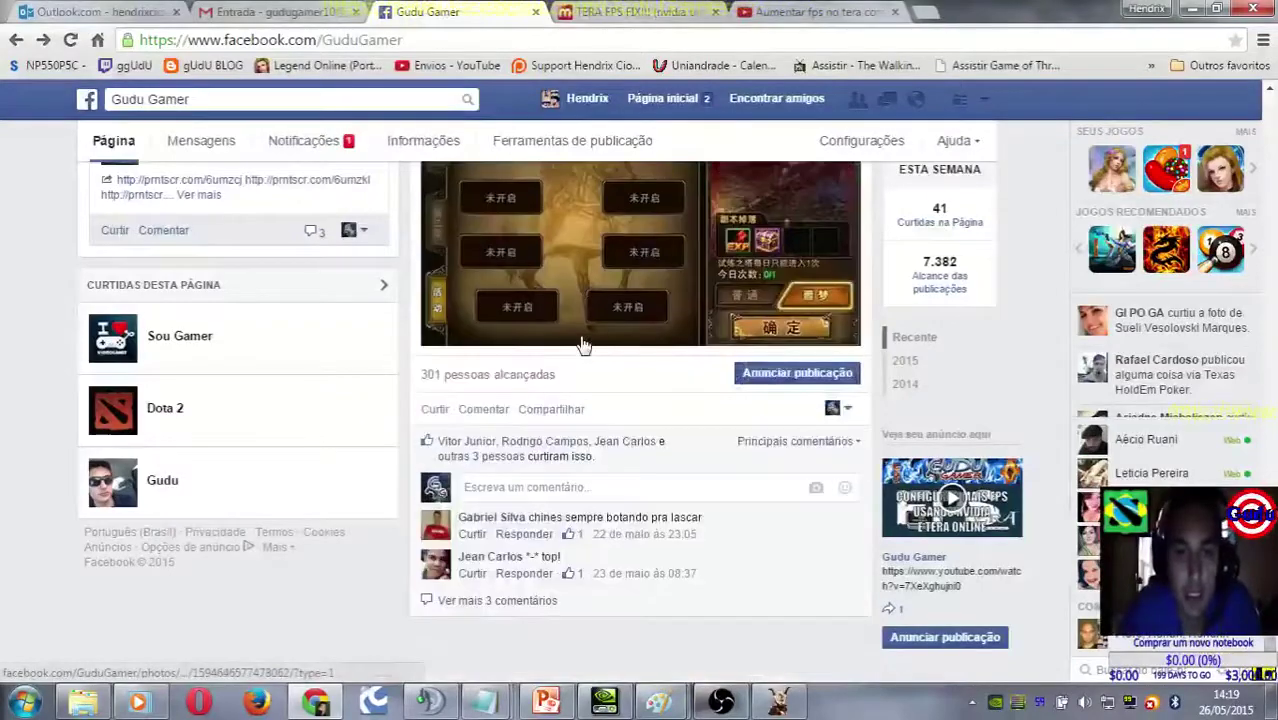
scroll(585, 344, "down", 15)
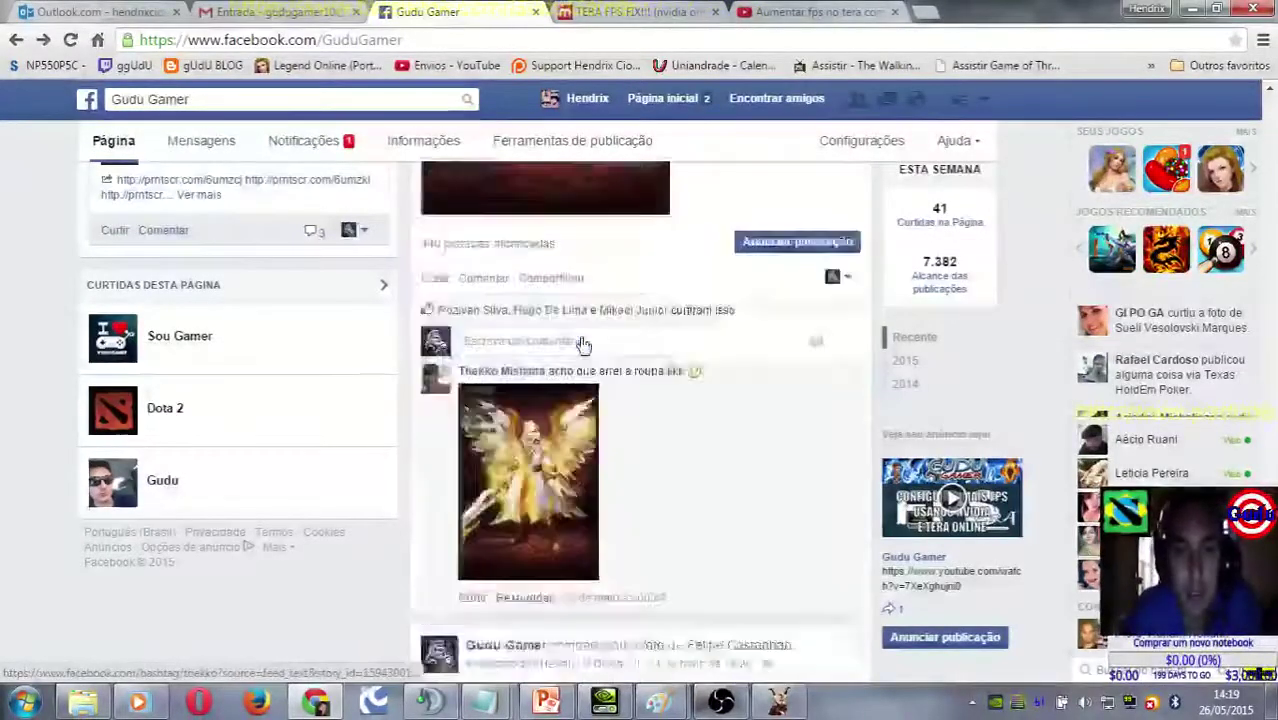
scroll(585, 344, "up", 15)
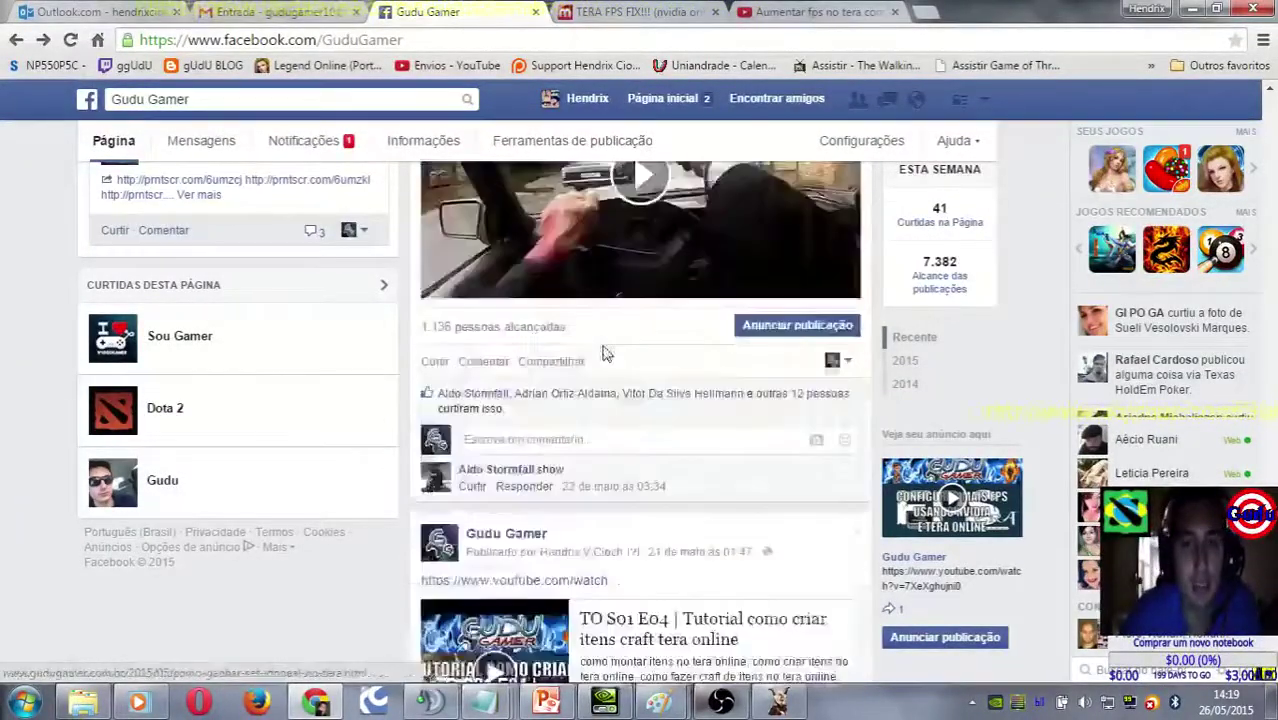
scroll(603, 357, "up", 10)
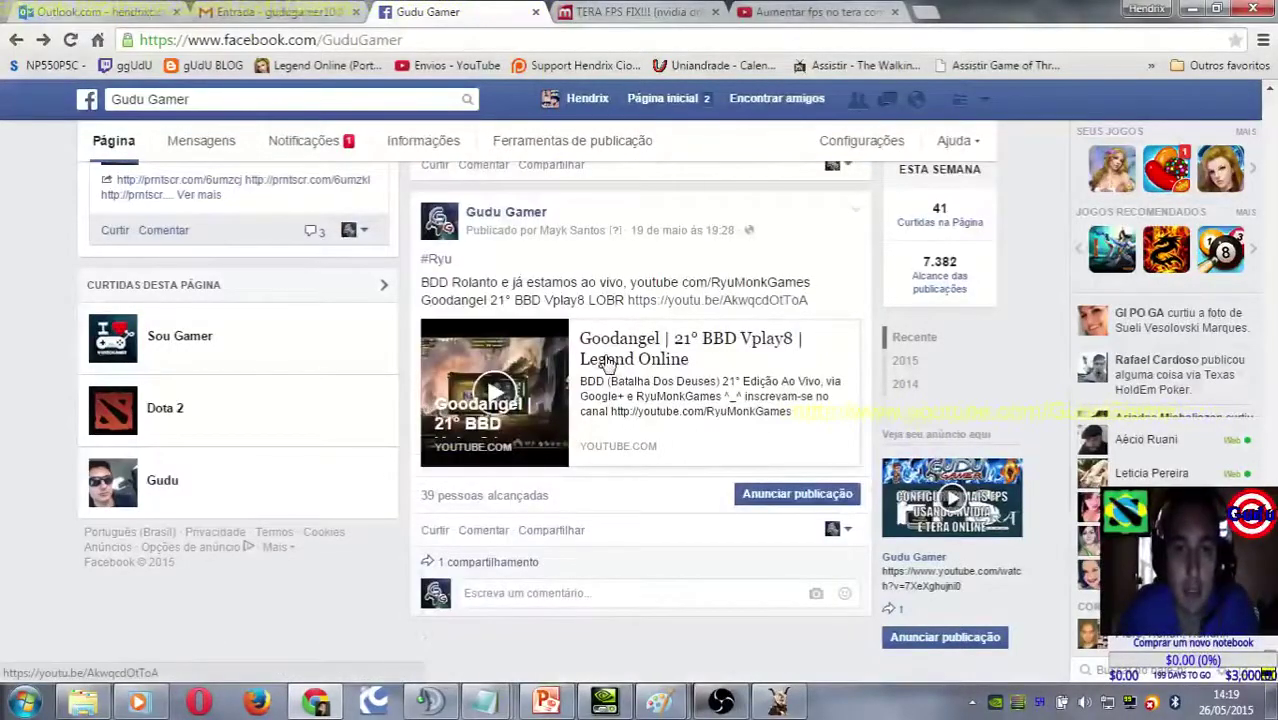
scroll(605, 363, "down", 15)
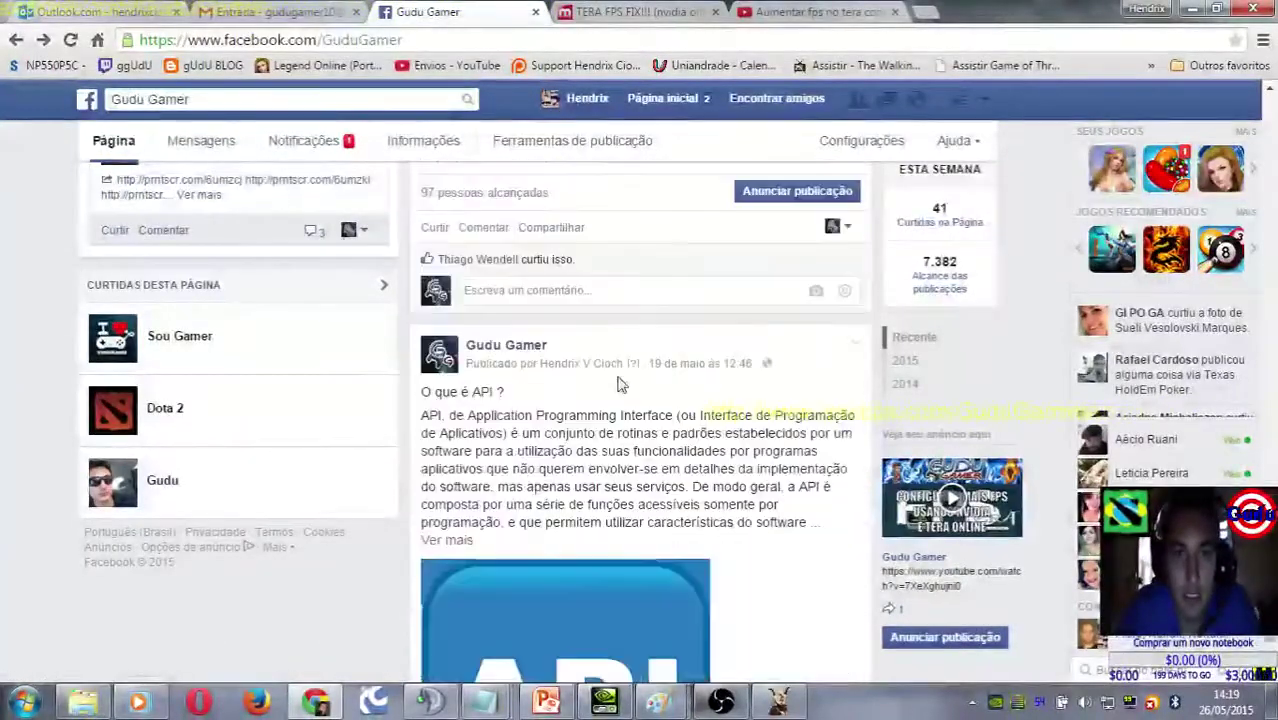
scroll(621, 387, "down", 15)
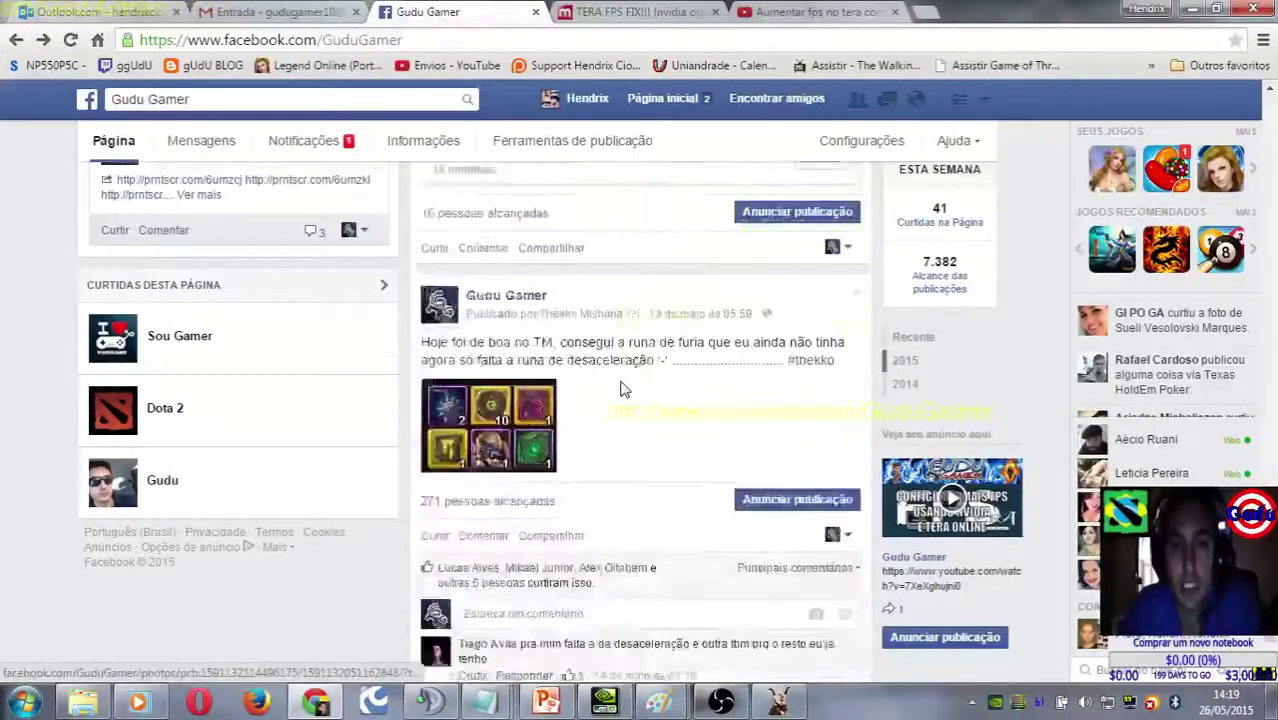
scroll(621, 387, "down", 15)
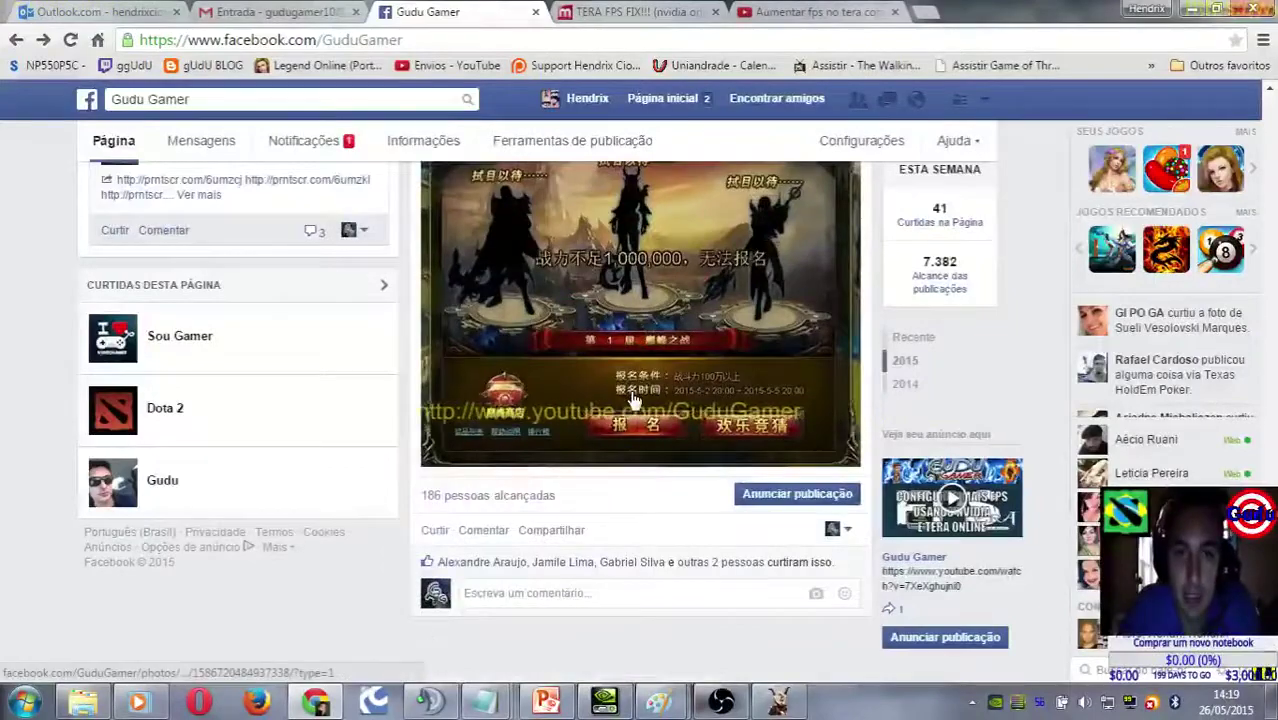
scroll(631, 400, "down", 10)
scroll(631, 400, "down", 10)
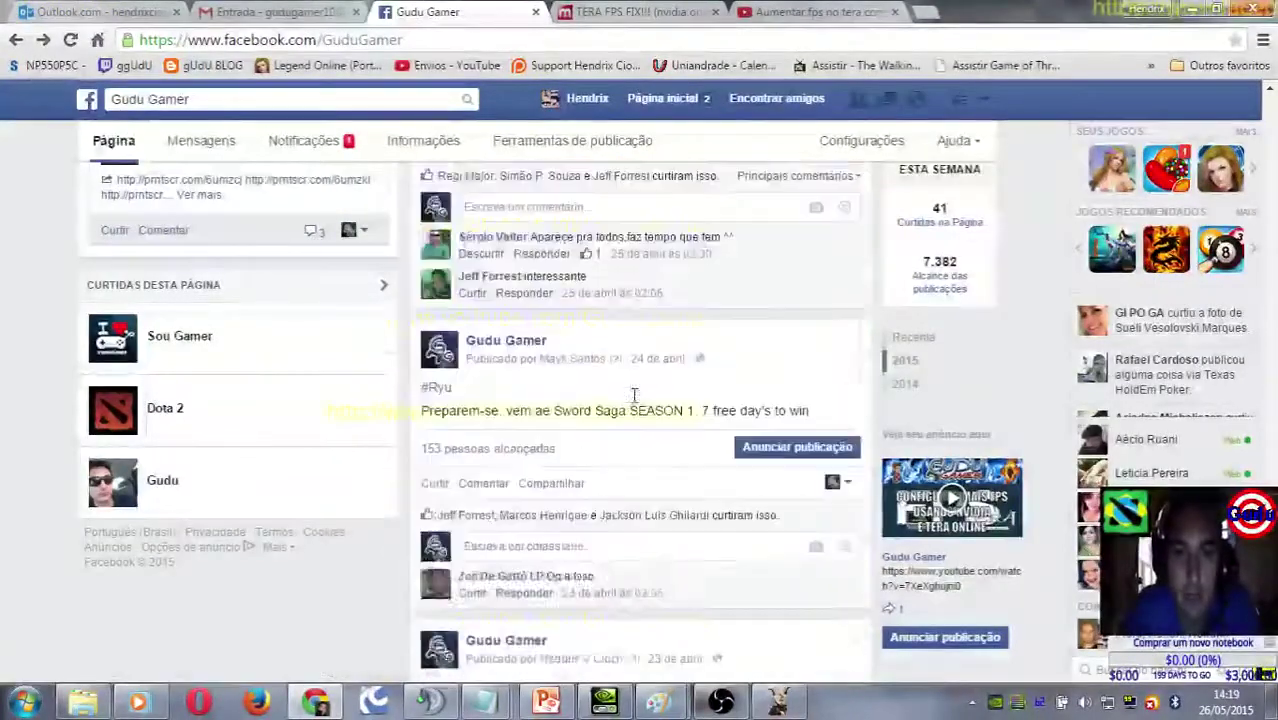
scroll(633, 398, "down", 15)
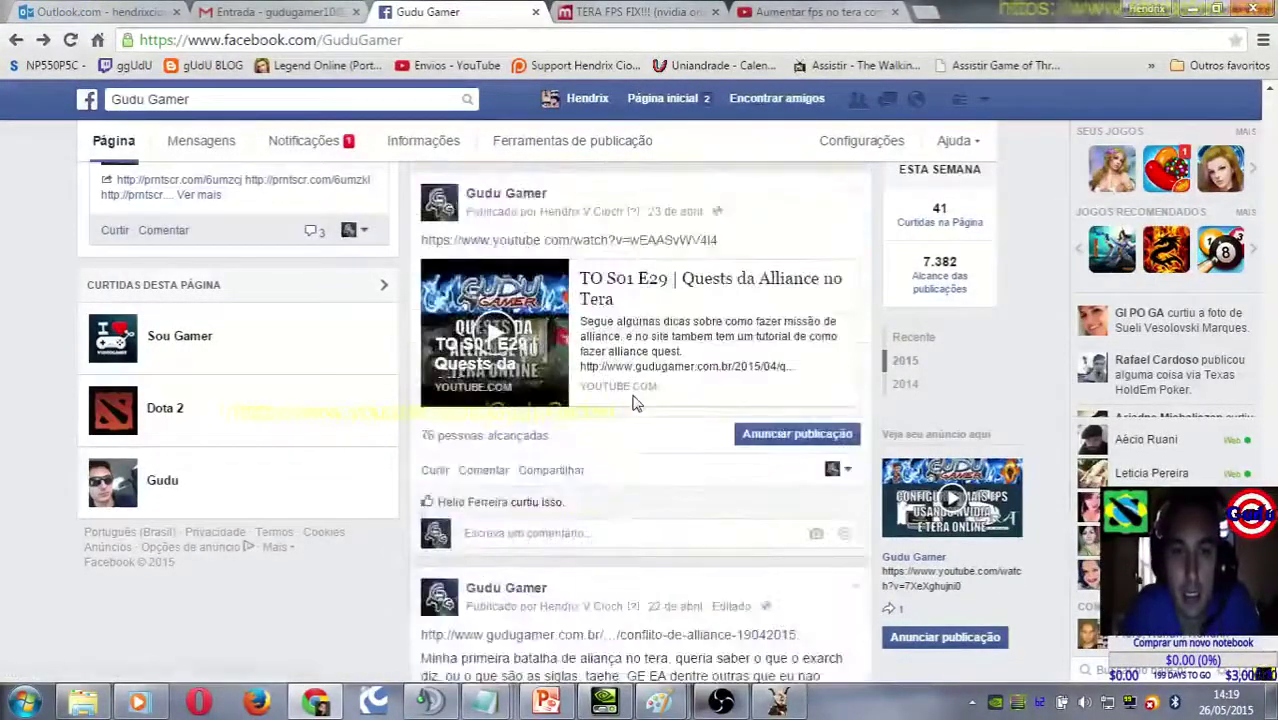
scroll(633, 403, "up", 4)
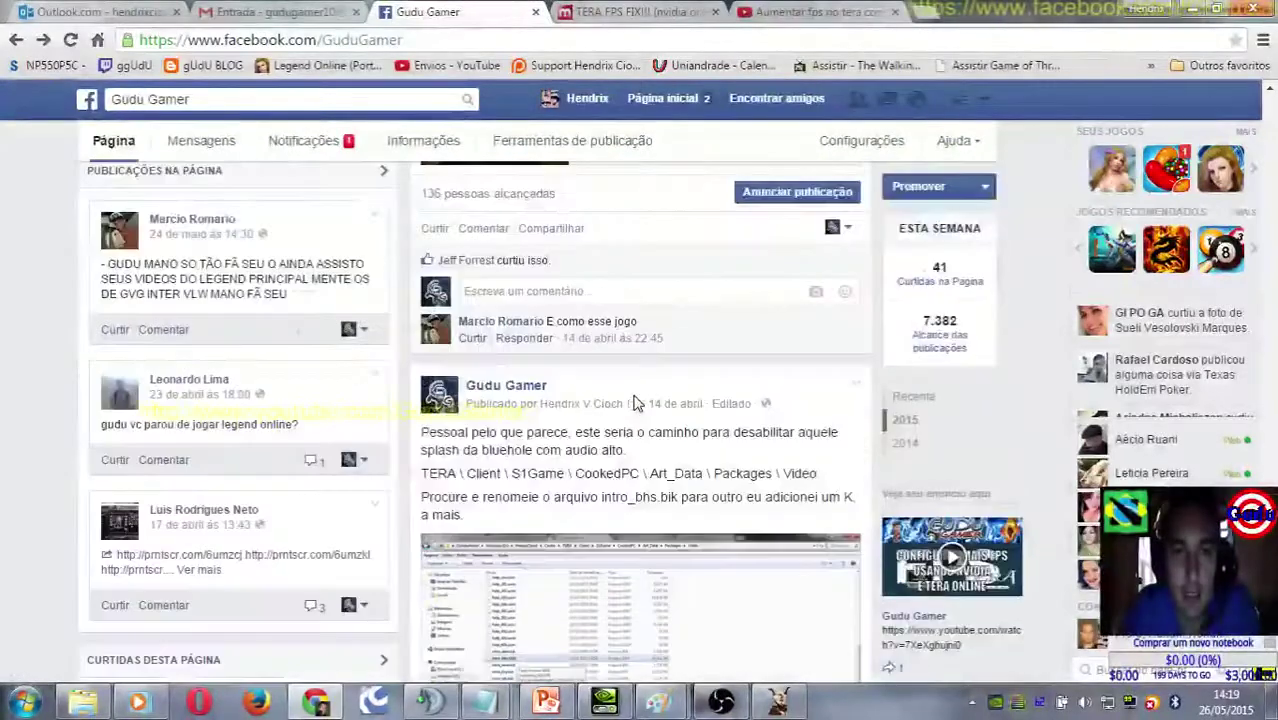
scroll(594, 480, "down", 1)
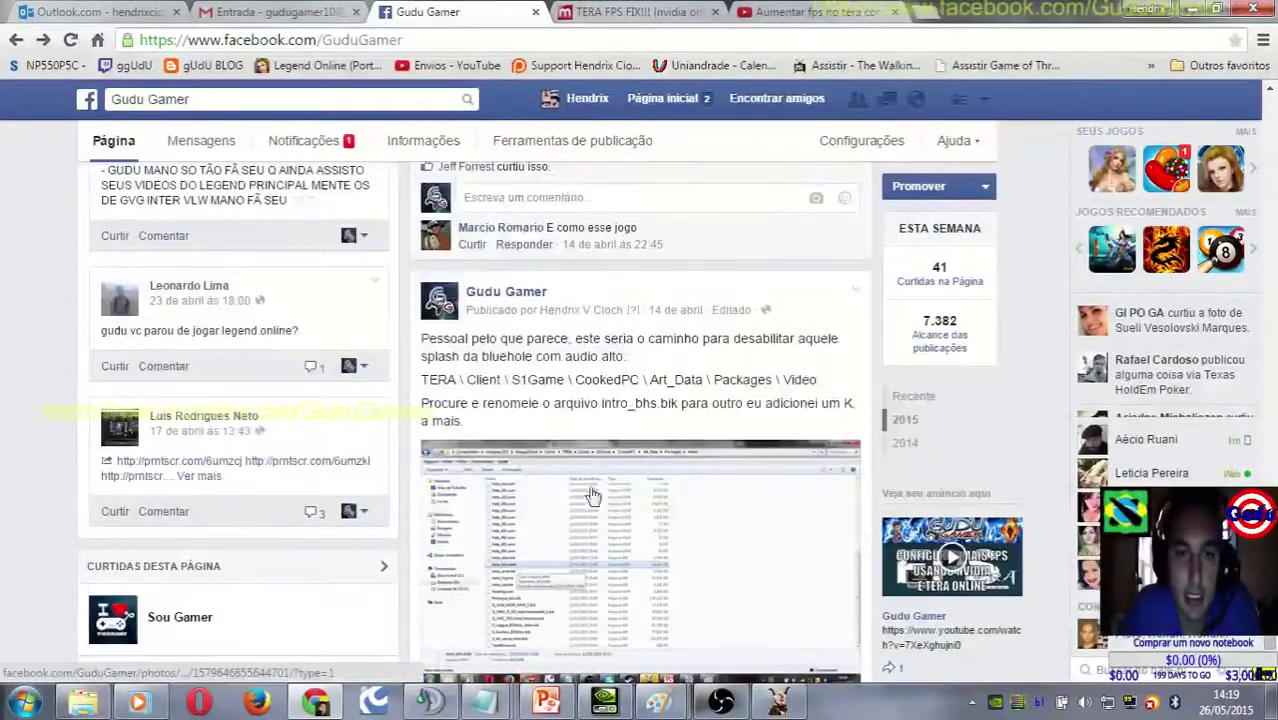
left_click_drag(700, 372, 446, 376)
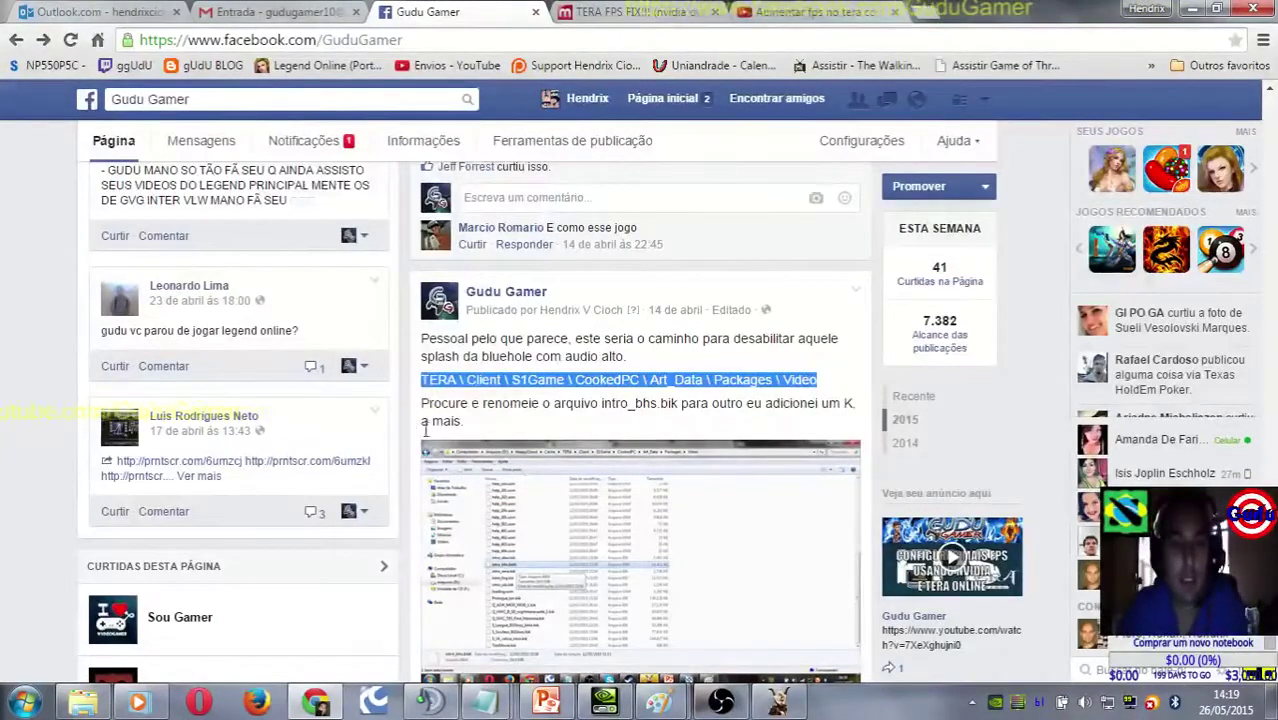
Step: In the file manager, go from Config back to S1Game and open CookedPC\Art_Data\Packages\Video, following the path in the post
left_click(83, 702)
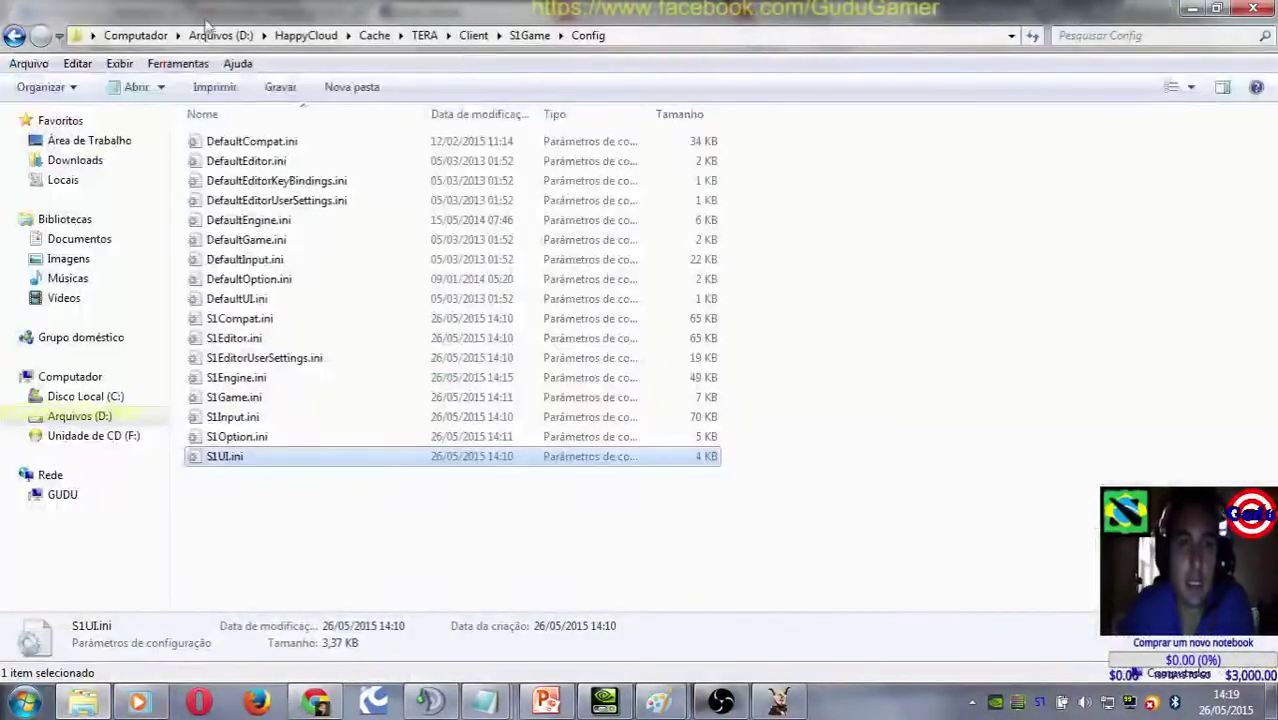
left_click(14, 36)
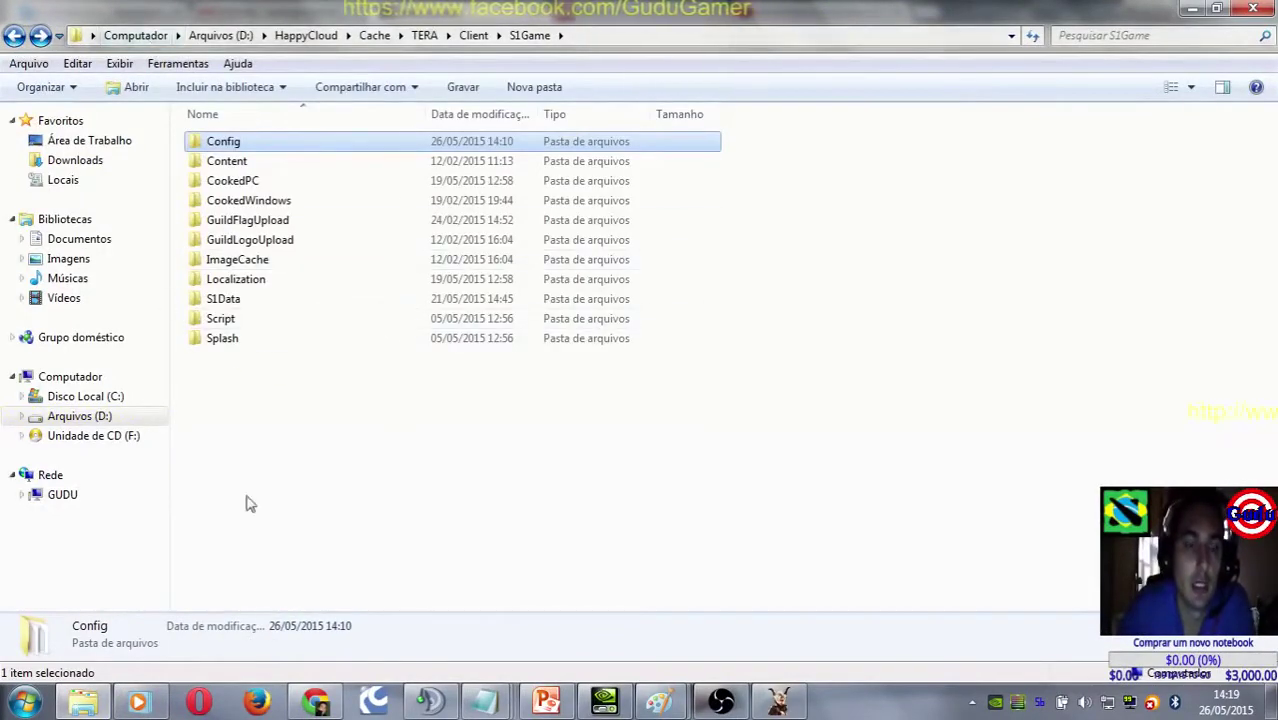
left_click(84, 702)
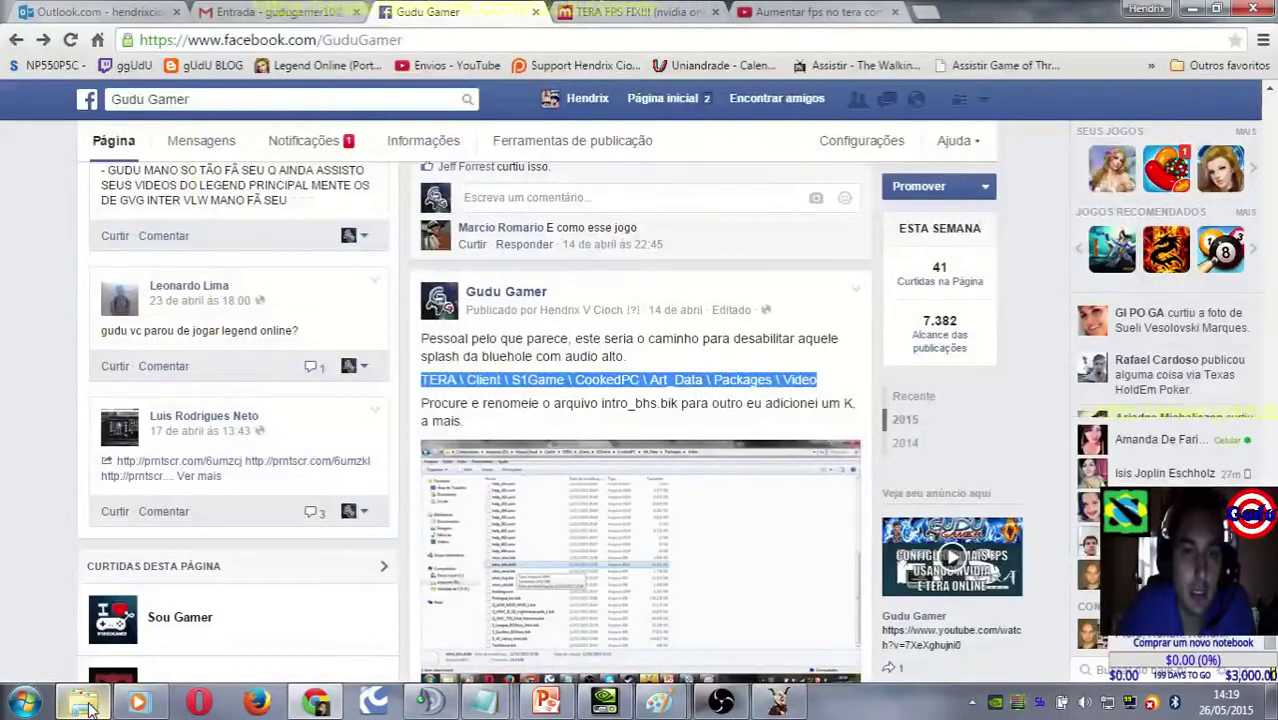
left_click(84, 702)
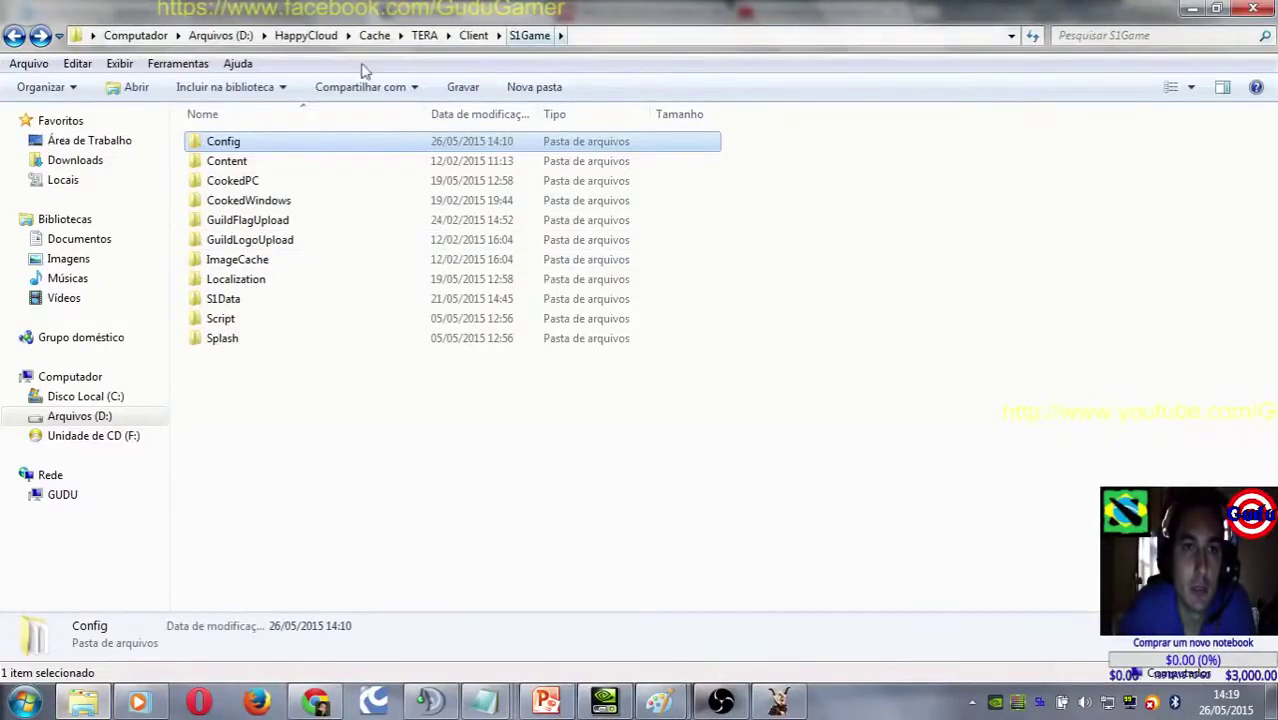
double_click(240, 180)
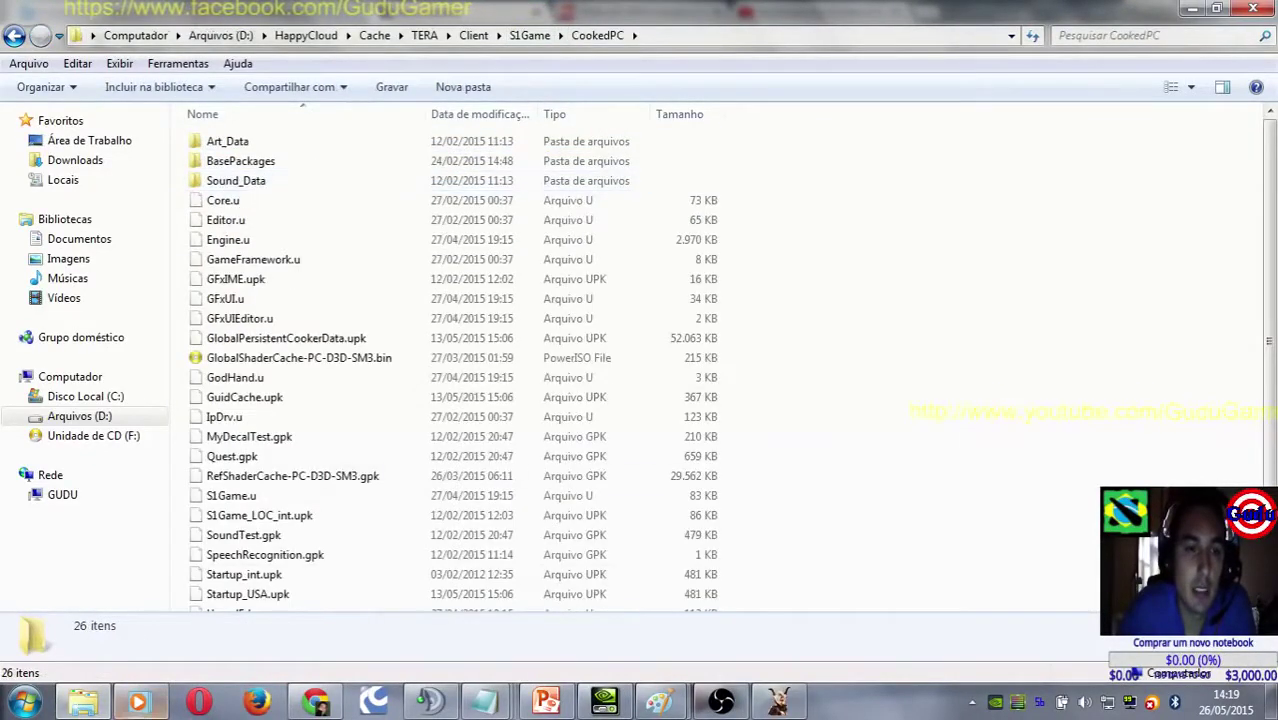
left_click(84, 702)
left_click(84, 702)
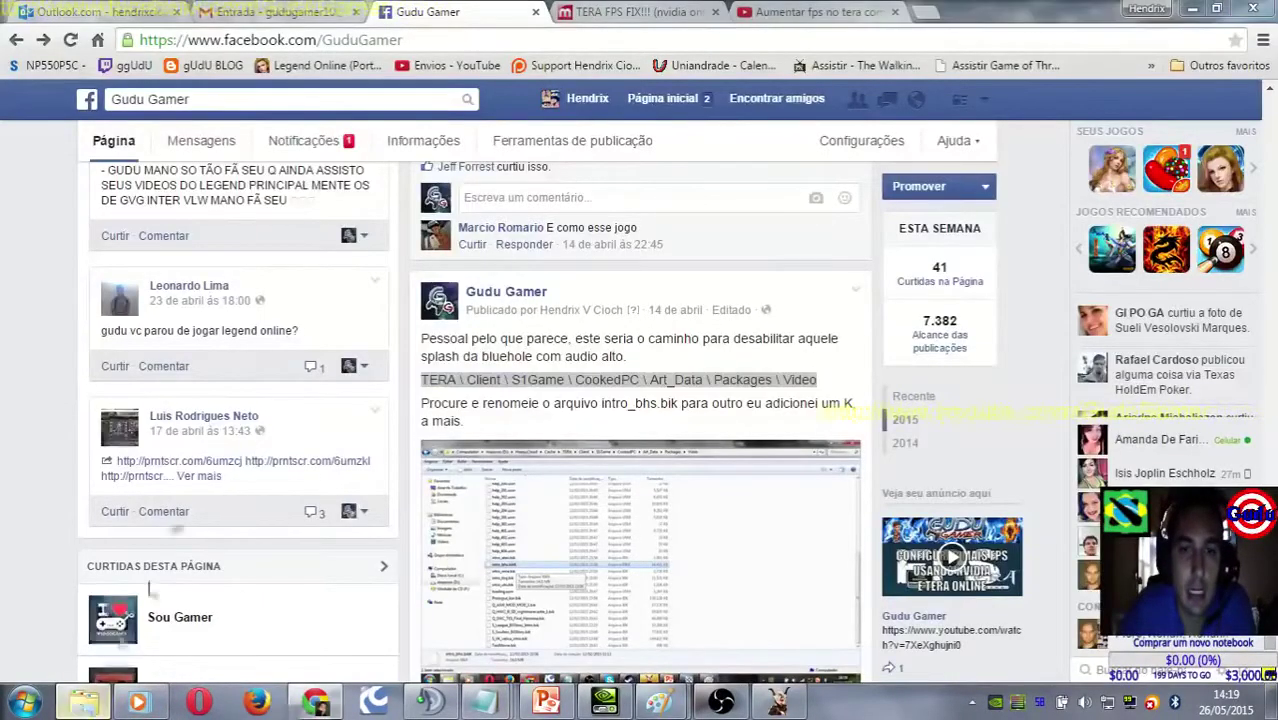
double_click(240, 142)
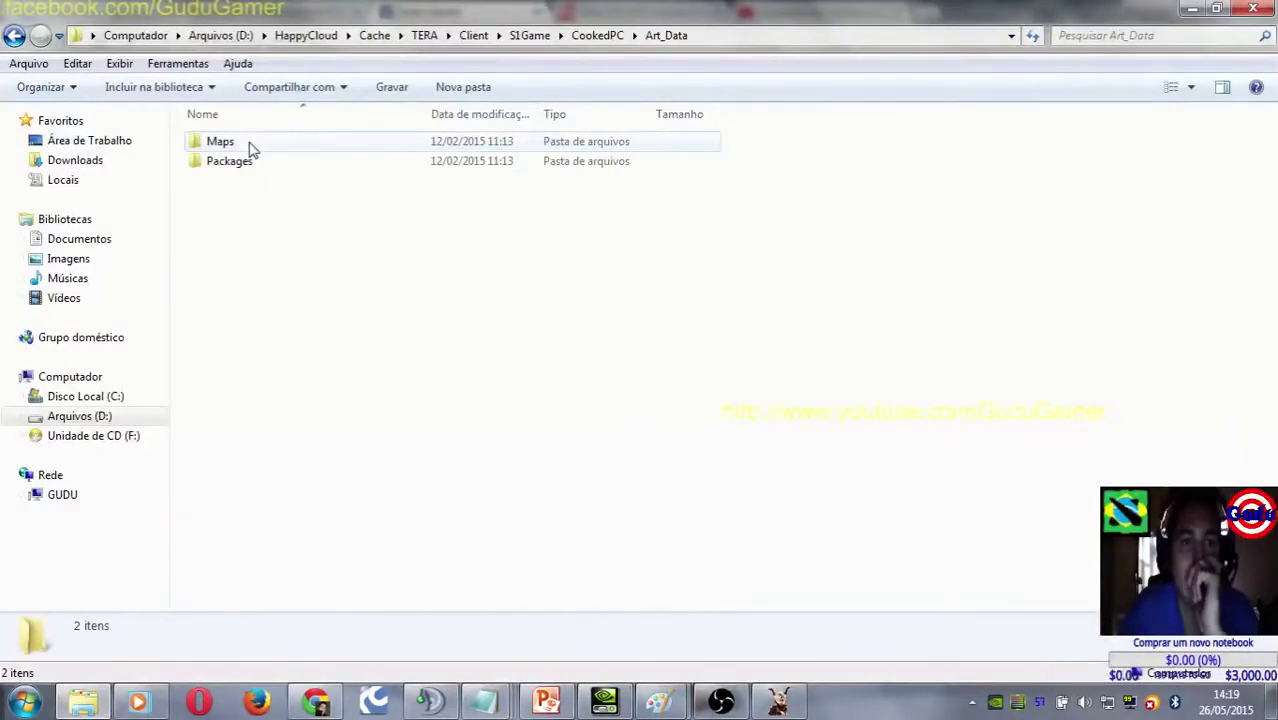
double_click(232, 161)
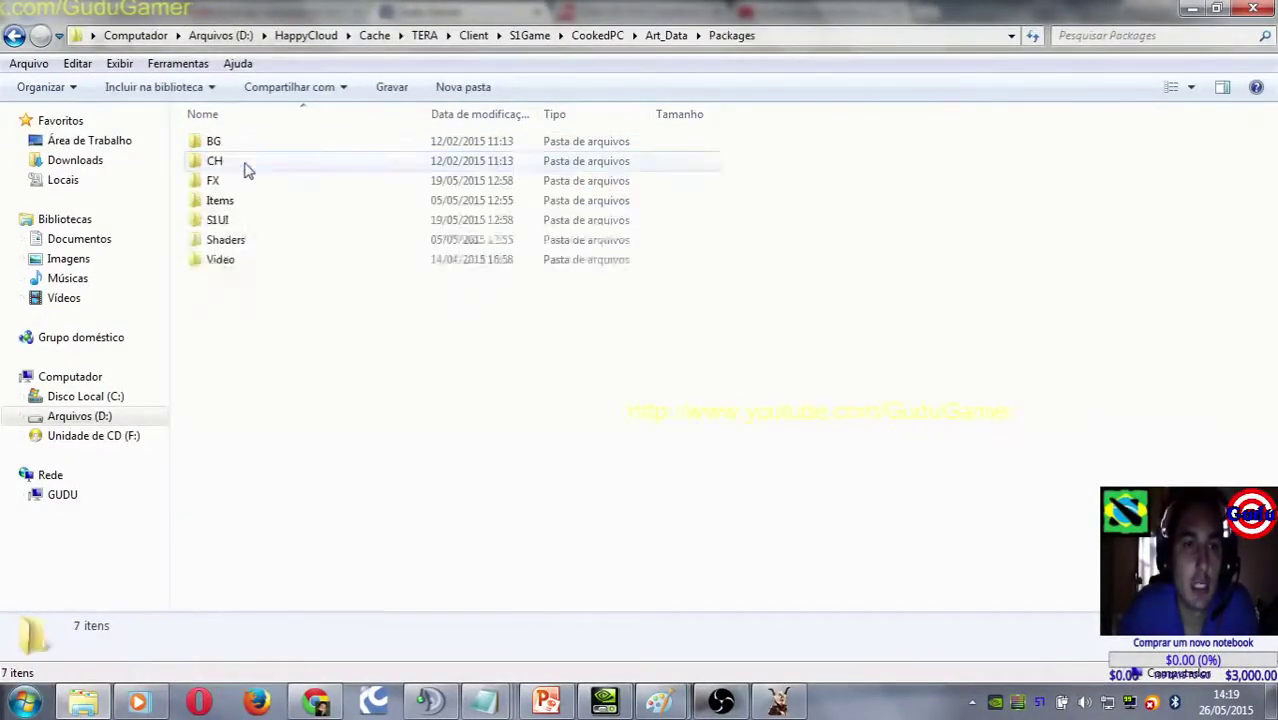
left_click(96, 706)
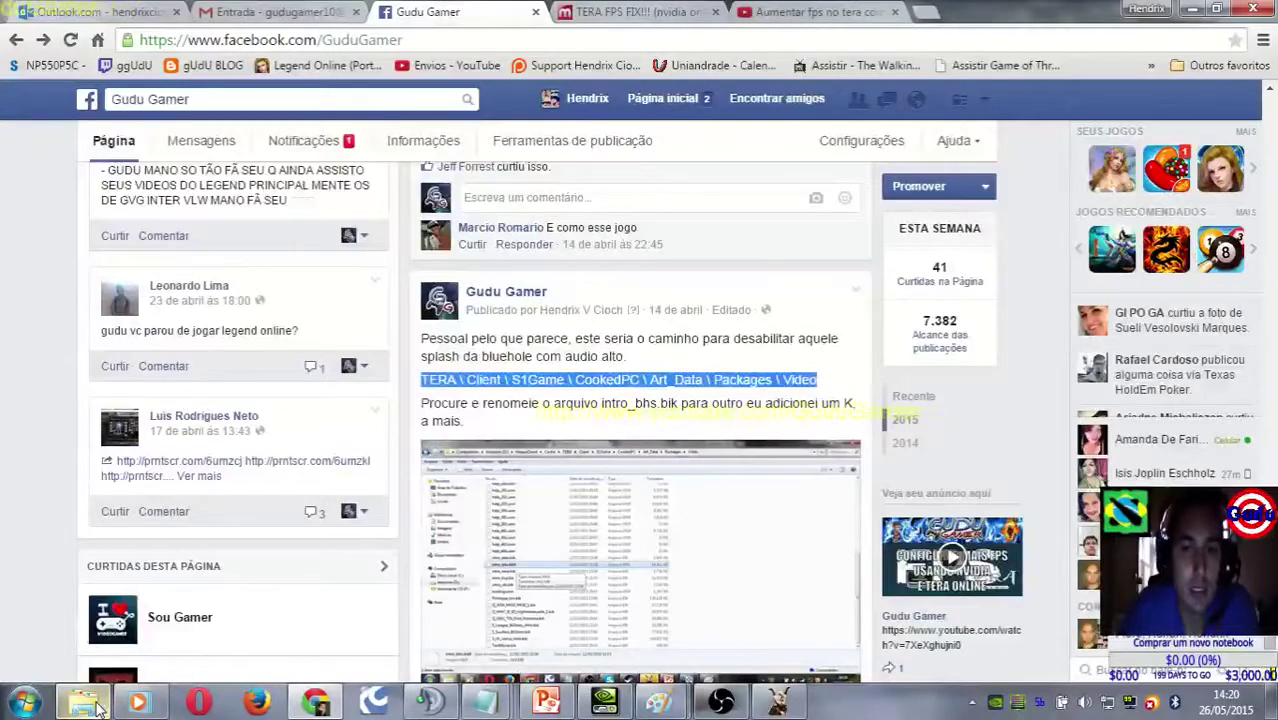
left_click(96, 706)
double_click(238, 261)
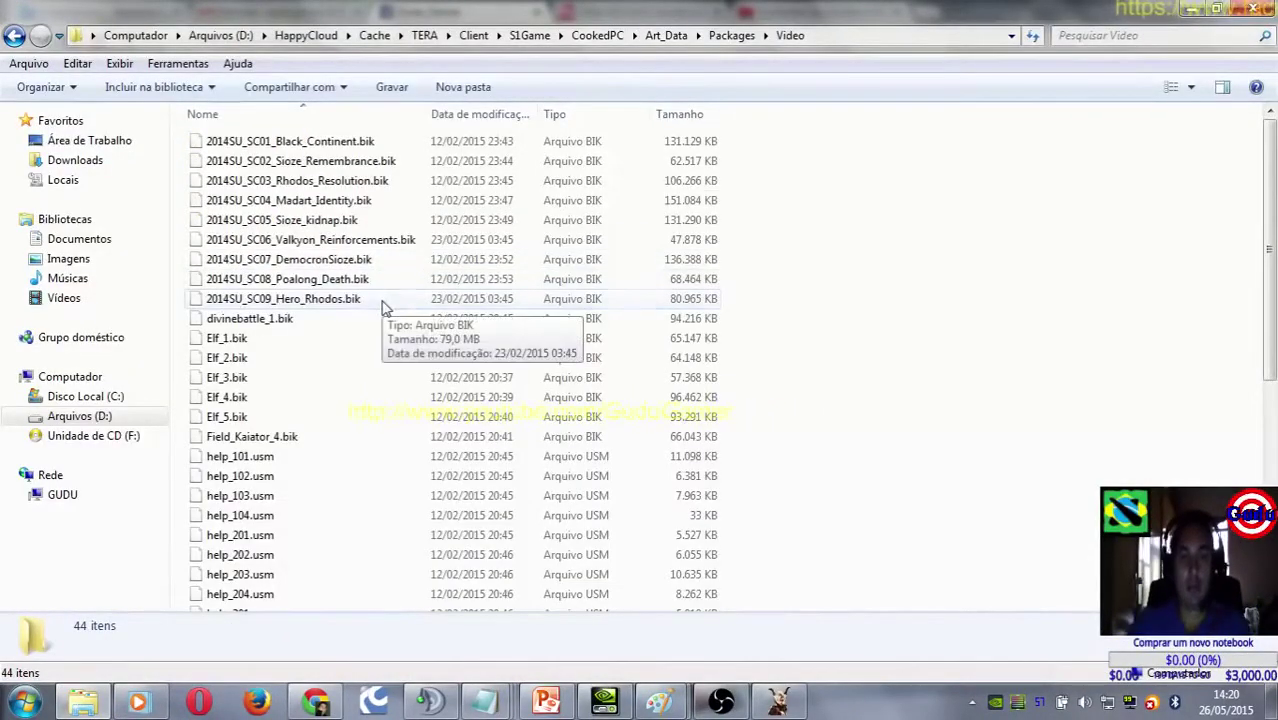
Step: Locate intro_bhs.bikK in the Video folder and open its name for editing to inspect the extension, keeping the name as is
scroll(388, 355, "down", 5)
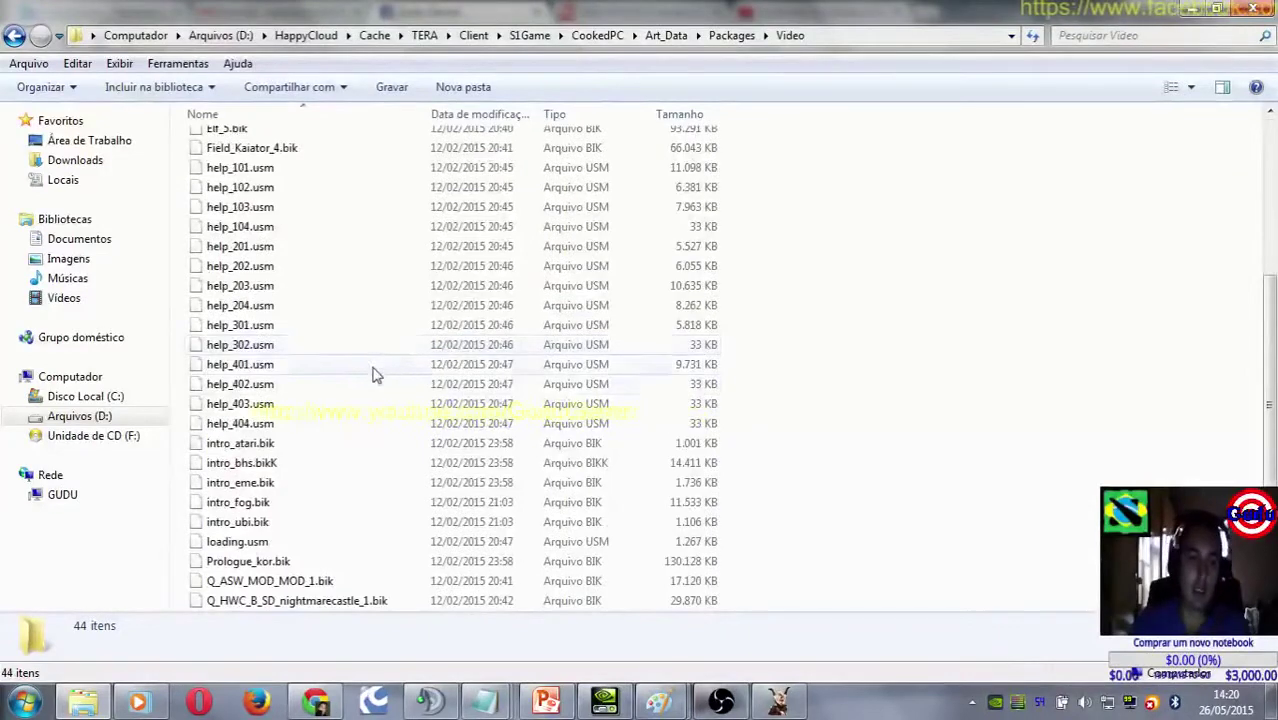
left_click(269, 466)
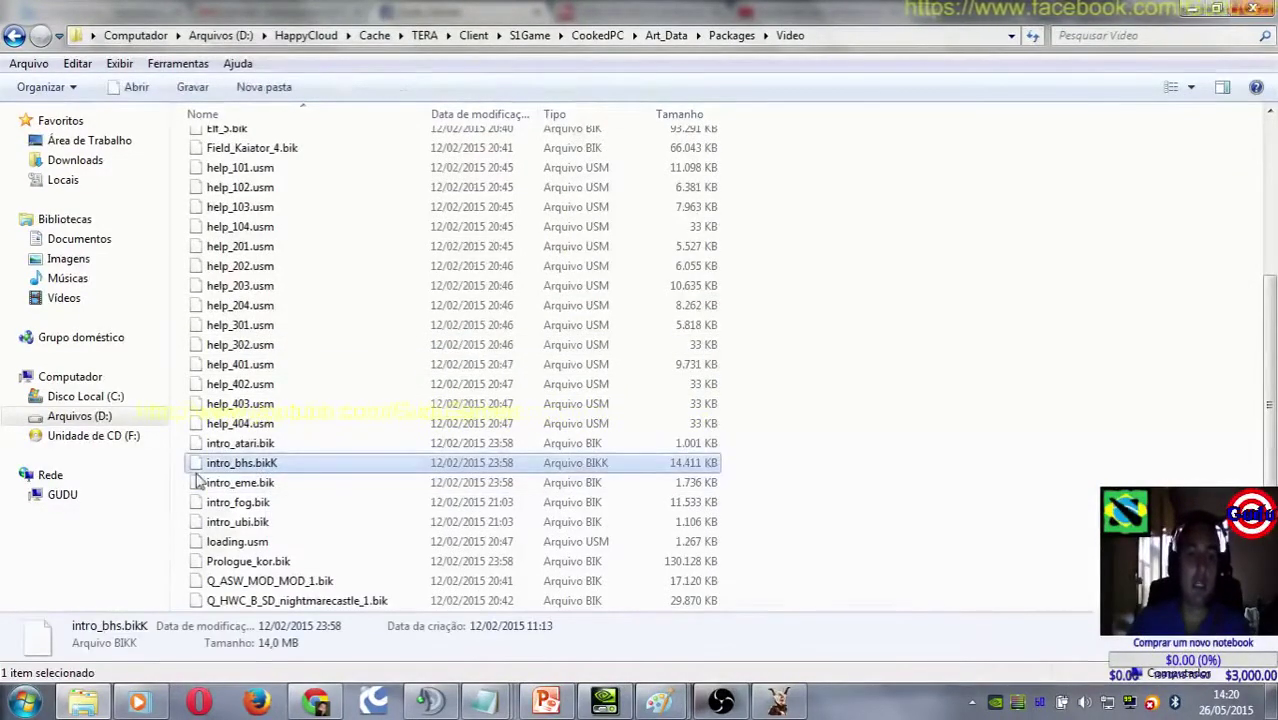
left_click(280, 474)
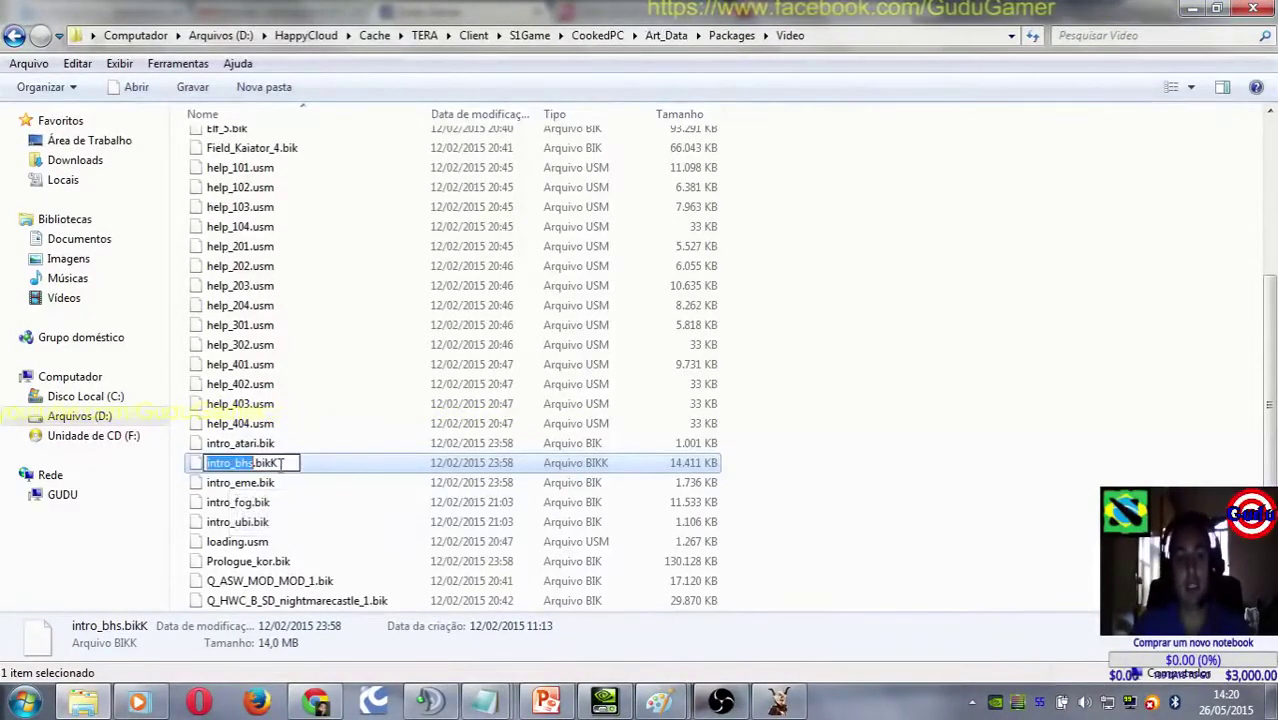
left_click(285, 463)
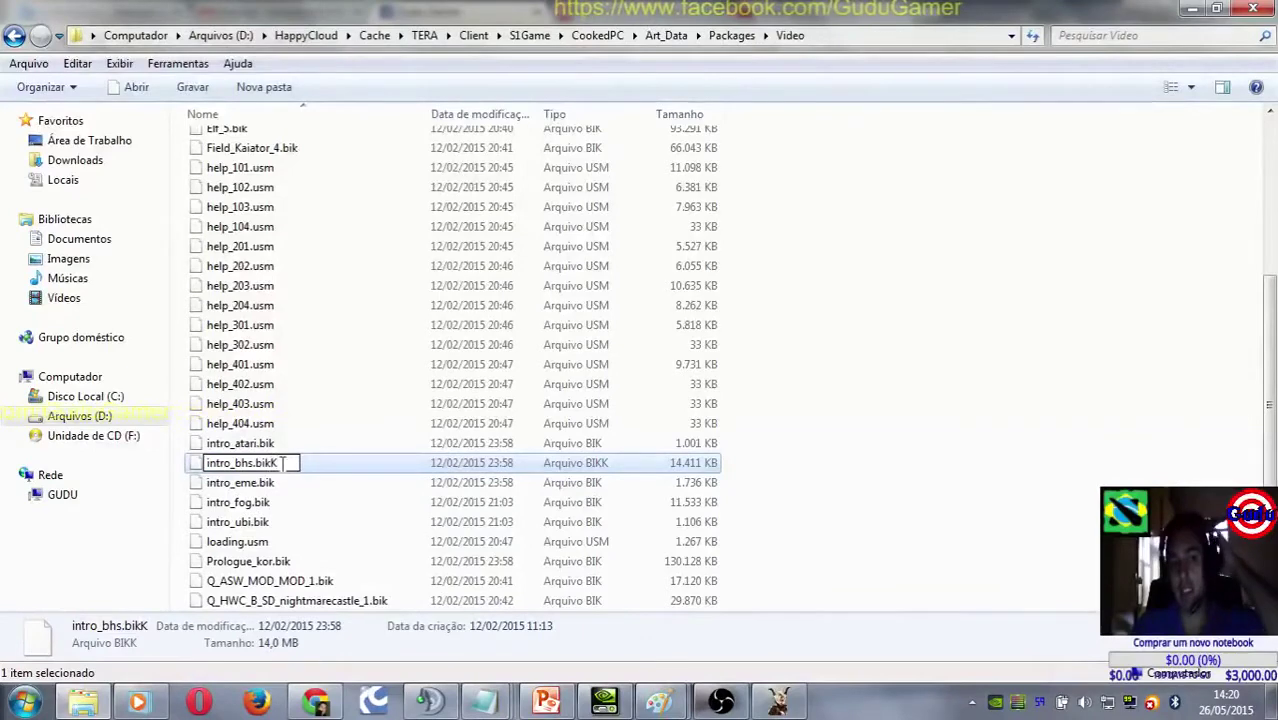
key("Return")
key("Up")
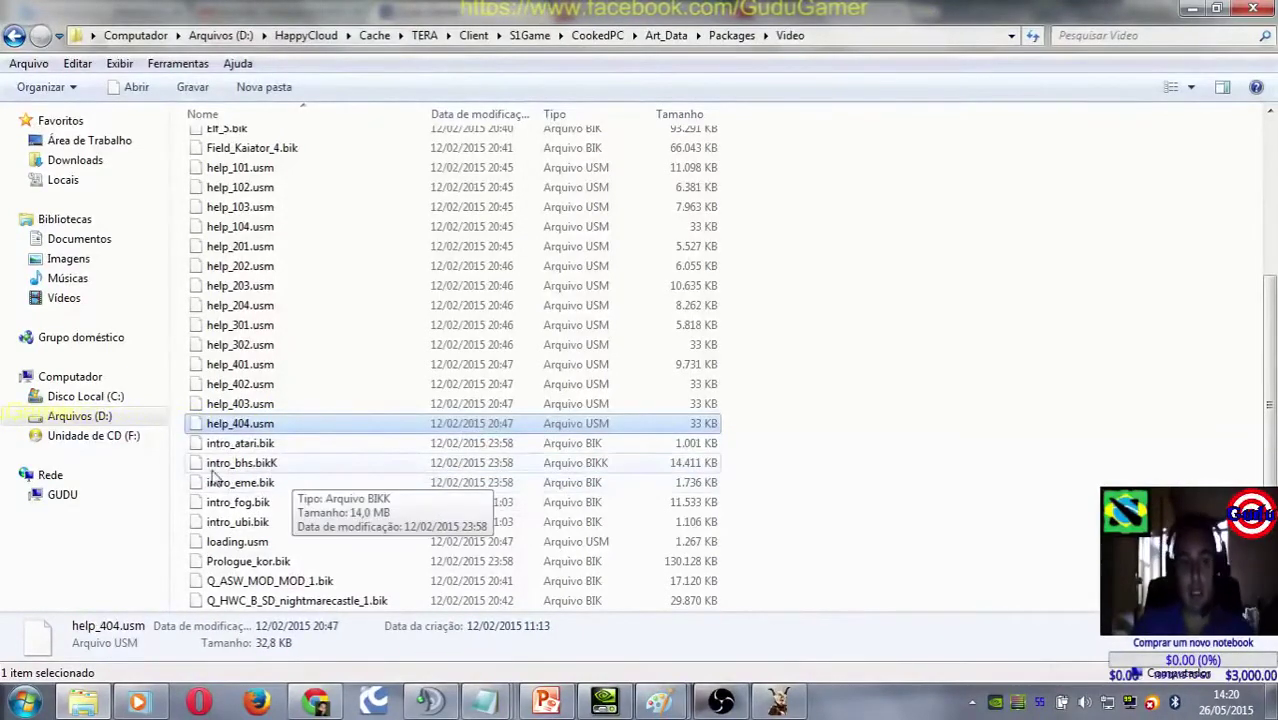
Step: Bring up the TERA launcher and start the game
left_click(772, 704)
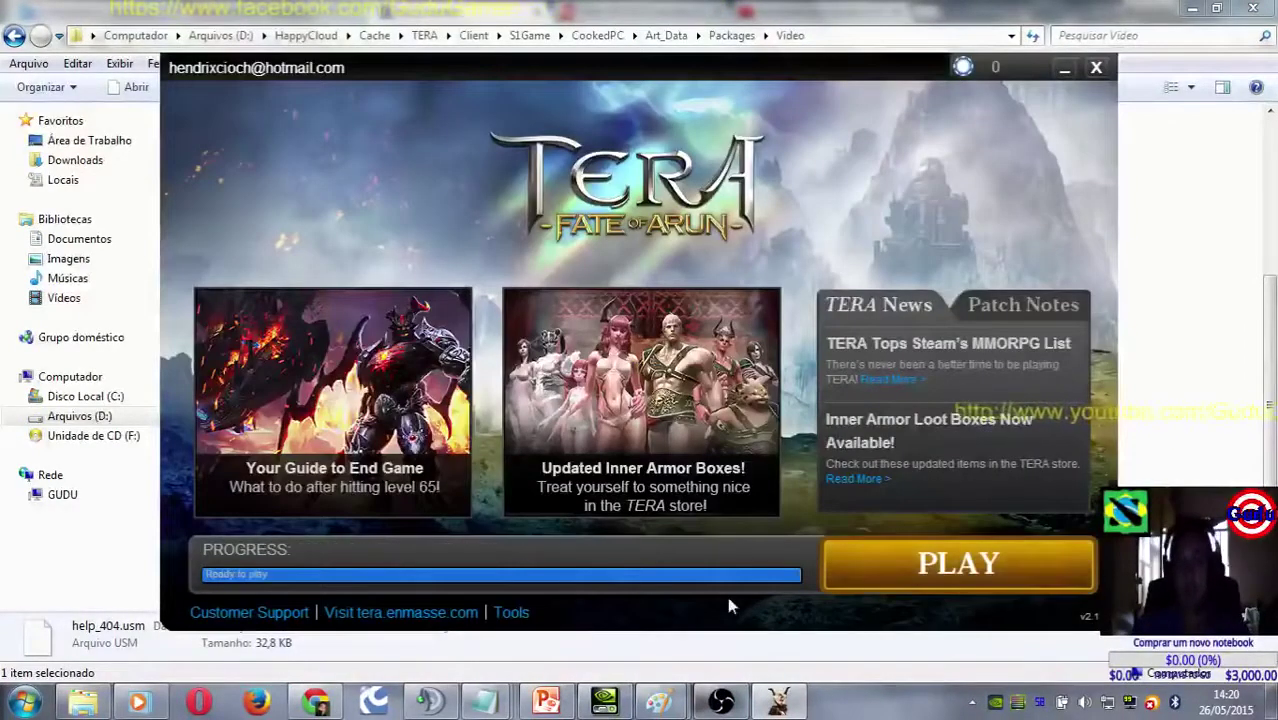
left_click(716, 703)
left_click(716, 703)
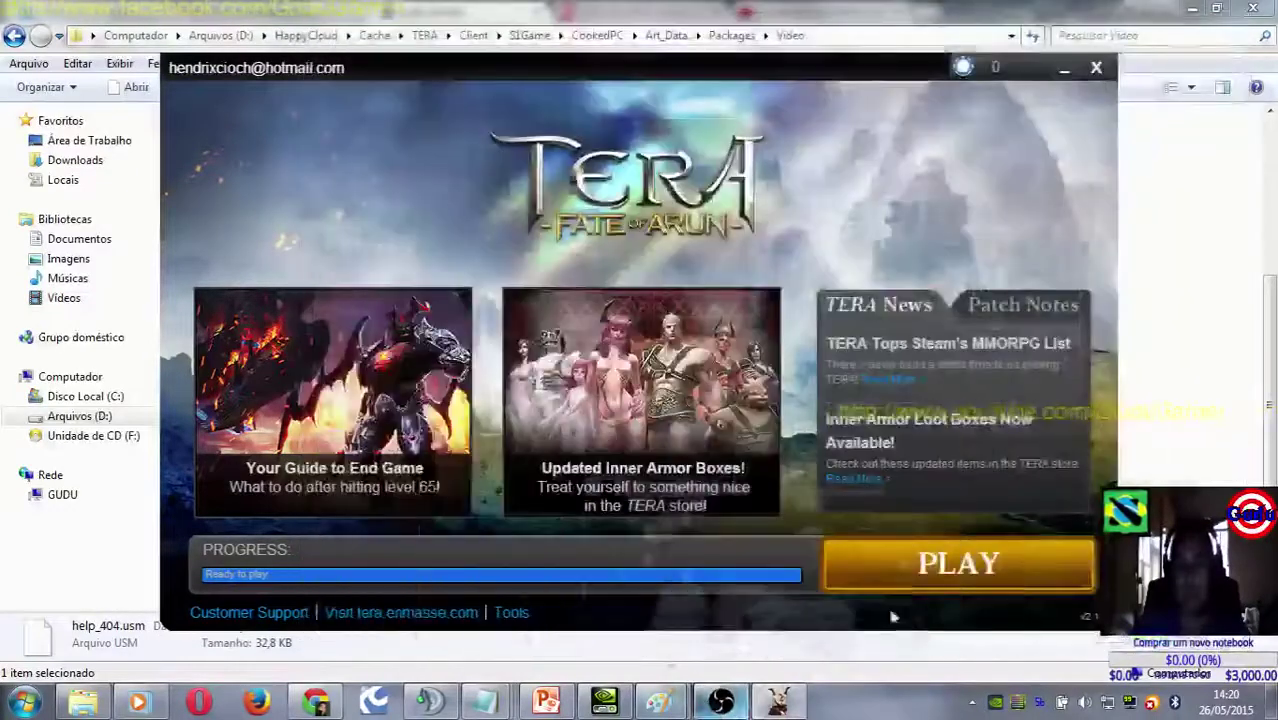
left_click(944, 568)
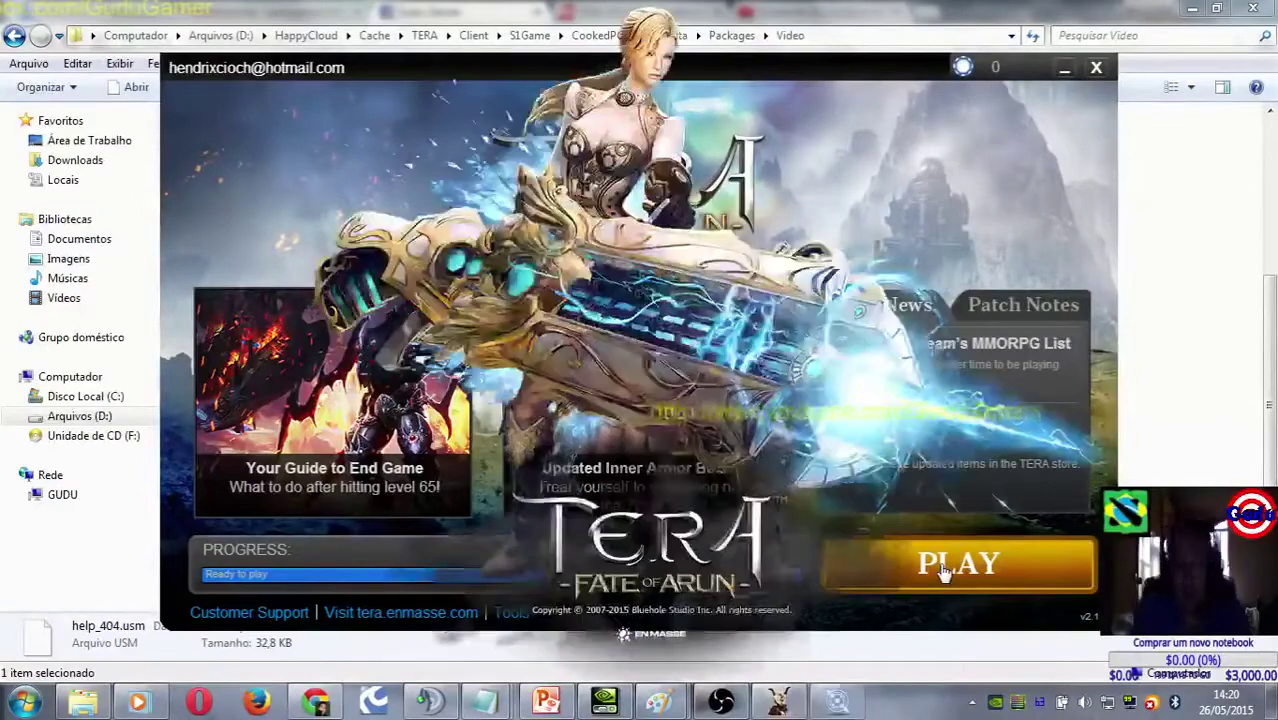